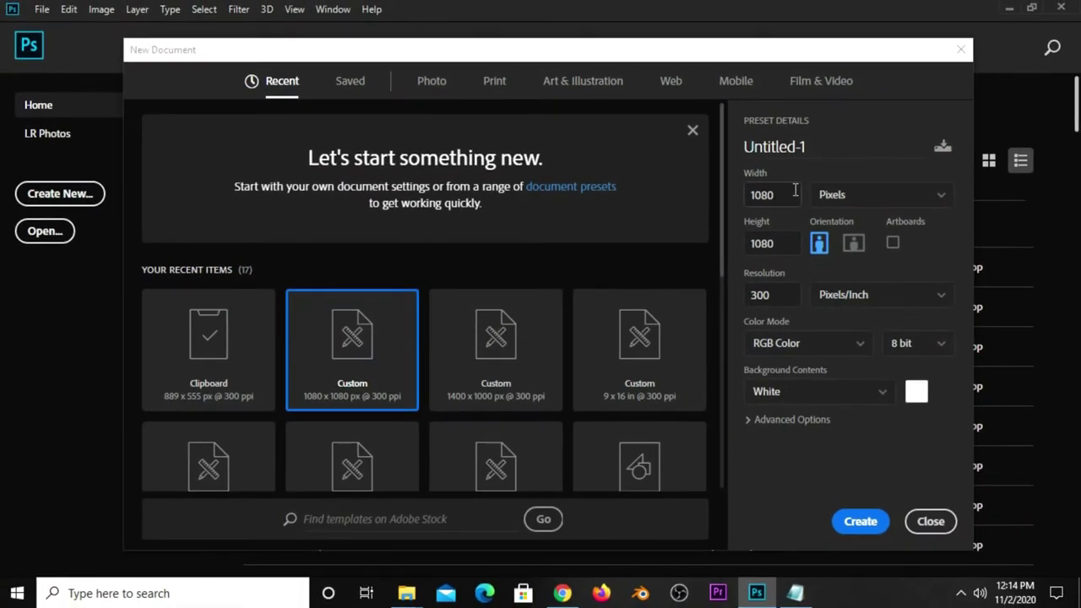
- Set up a new 1080 × 1080 px, 300 ppi RGB document in the New Document dialog
{"action": "left_click", "coordinate": [795, 193]}
- Create the 1080 × 1080 px, 300 ppi document
{"action": "left_click", "coordinate": [784, 241]}
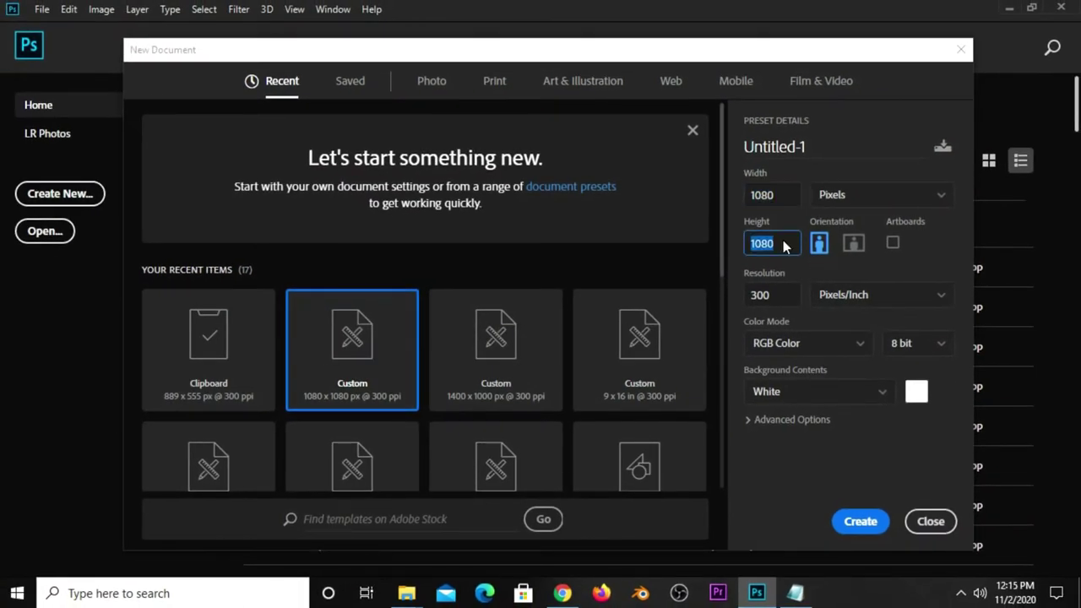
{"action": "left_click", "coordinate": [772, 296]}
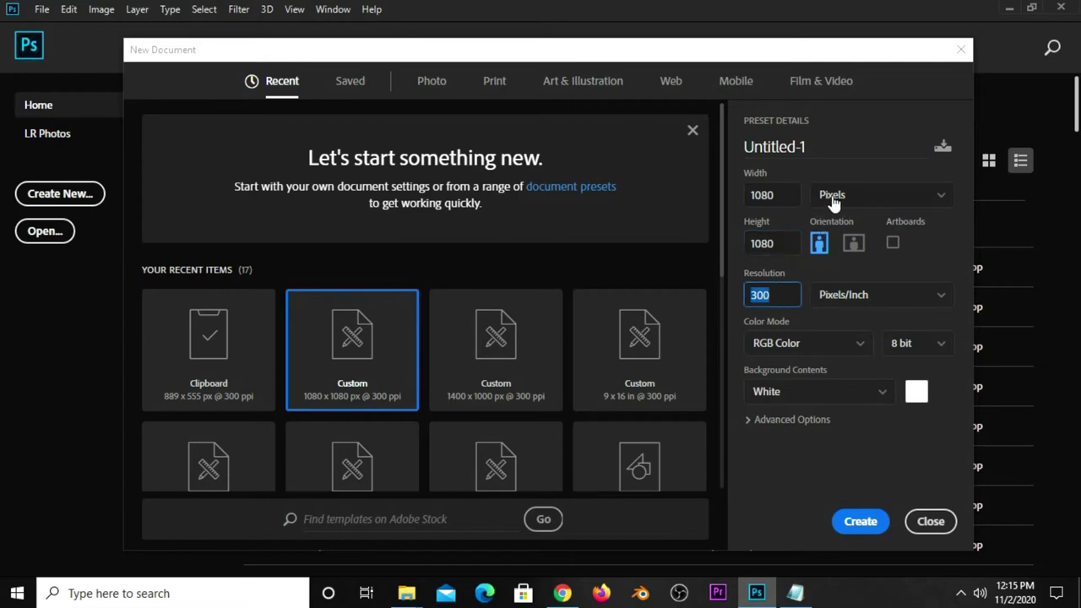
{"action": "left_click", "coordinate": [846, 523]}
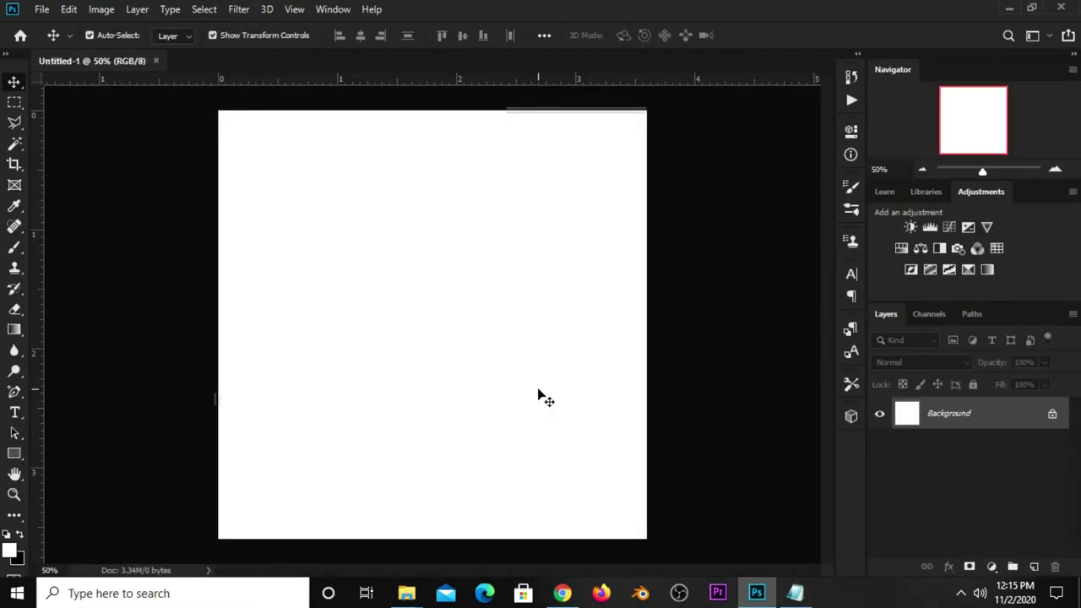
- Add a Solid Color fill layer and copy the navy code 1b2330 from the notes
{"action": "left_click", "coordinate": [991, 567]}
{"action": "left_click", "coordinate": [984, 284]}
{"action": "left_click", "coordinate": [796, 594]}
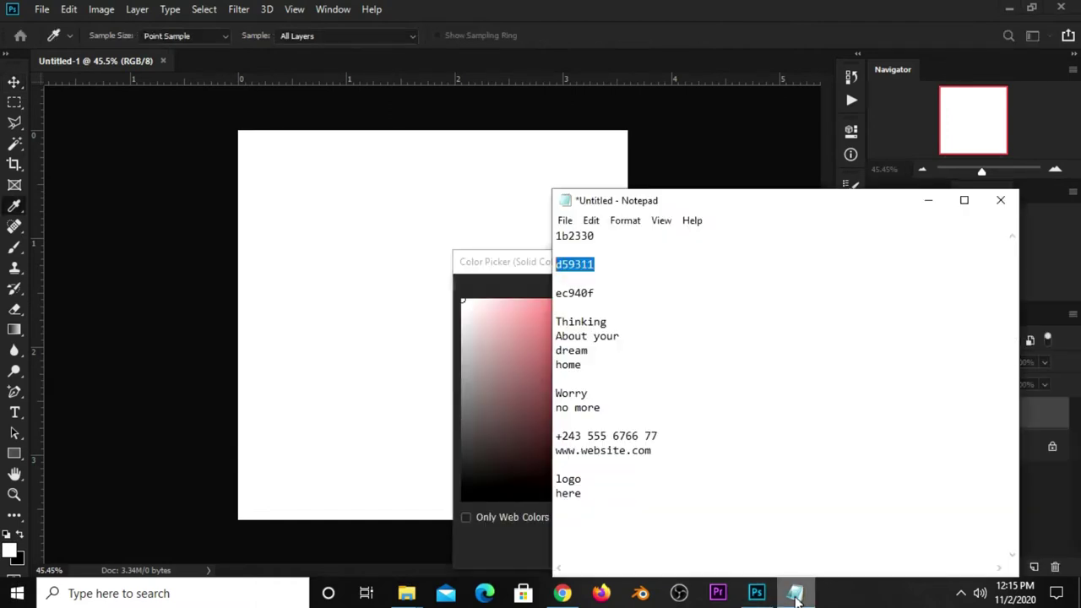
{"action": "left_click_drag", "start_coordinate": [602, 236], "coordinate": [556, 238]}
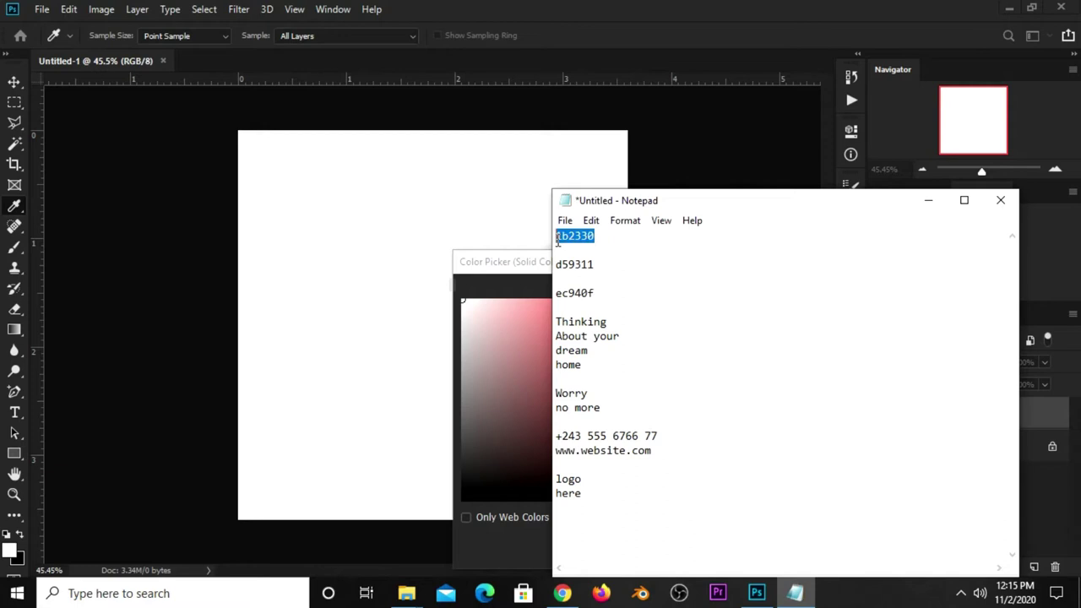
{"action": "right_click", "coordinate": [590, 239]}
{"action": "left_click", "coordinate": [616, 290]}
{"action": "left_click", "coordinate": [535, 508]}
- Apply 1b2330 as the fill colour and add an empty Layer 1 above it
{"action": "right_click", "coordinate": [752, 555]}
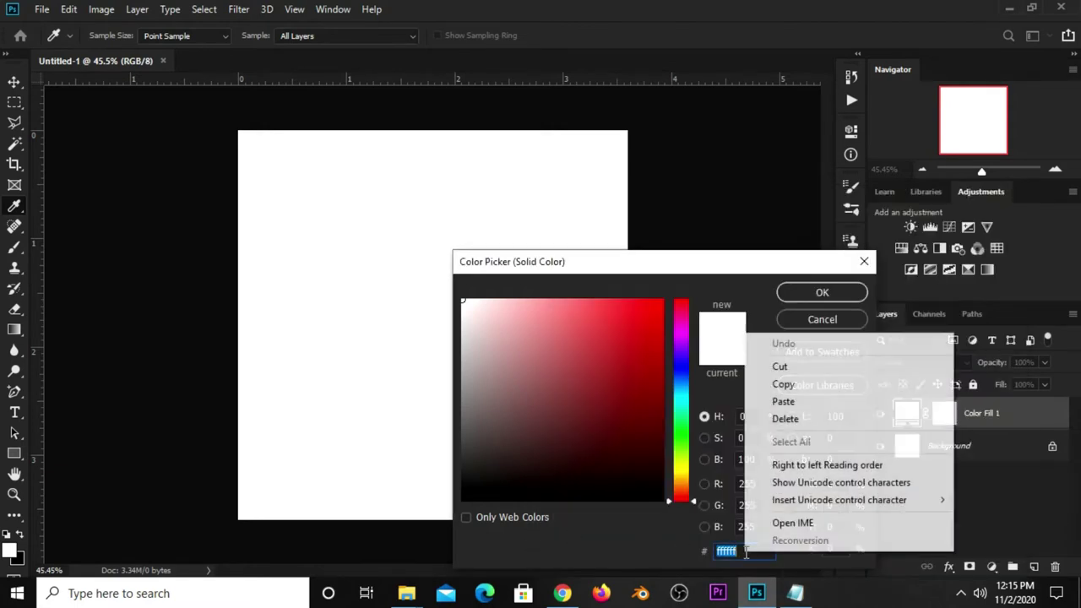
{"action": "left_click", "coordinate": [766, 399]}
{"action": "left_click_drag", "start_coordinate": [752, 551], "coordinate": [716, 553]}
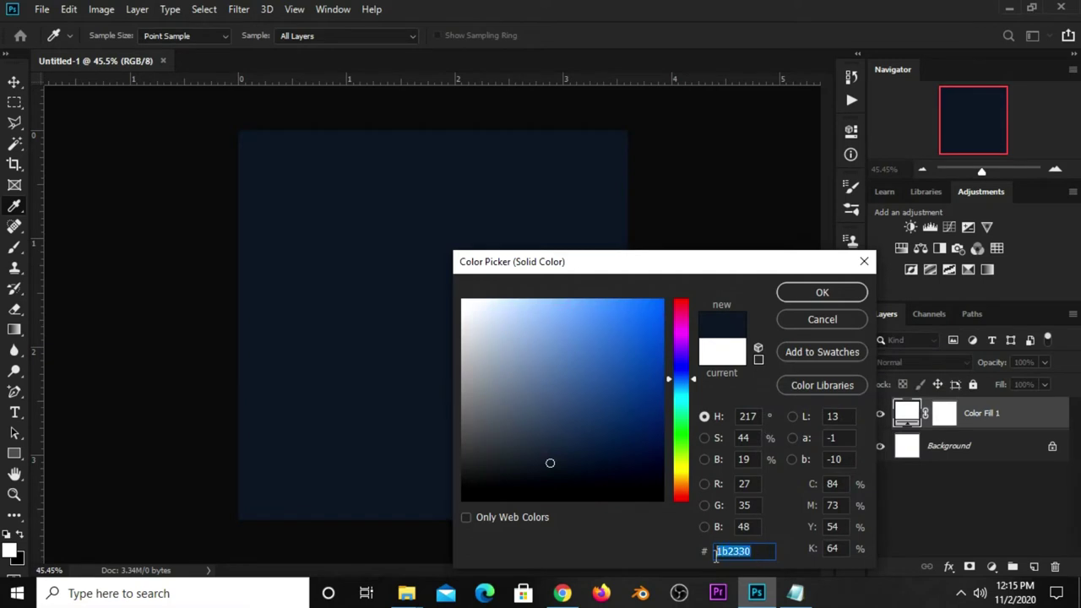
{"action": "left_click", "coordinate": [819, 292]}
{"action": "key", "text": "ctrl+plus"}
{"action": "left_click", "coordinate": [1034, 567]}
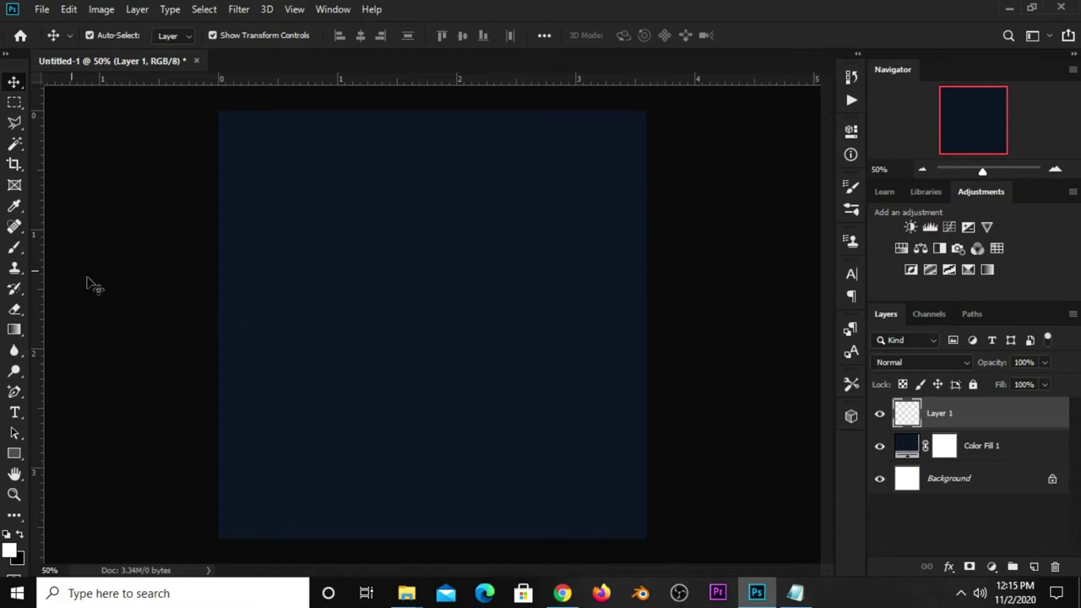
- Paint a large soft white brush dab at the canvas centre on Layer 1
{"action": "left_click", "coordinate": [14, 247]}
{"action": "right_click", "coordinate": [15, 246]}
{"action": "left_click", "coordinate": [72, 248]}
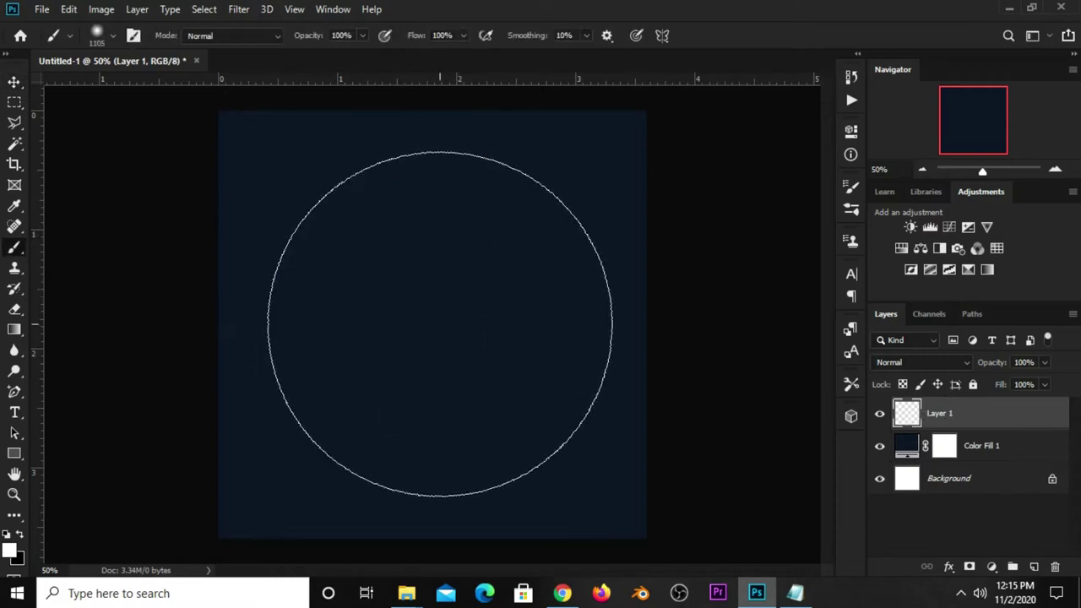
{"action": "left_click", "coordinate": [11, 552]}
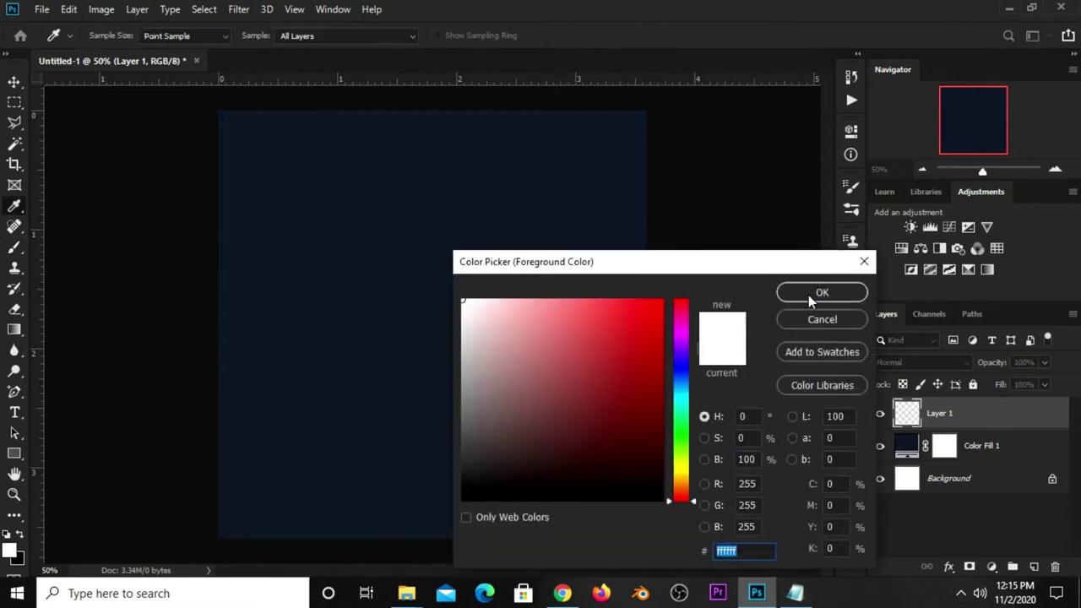
{"action": "left_click", "coordinate": [820, 293]}
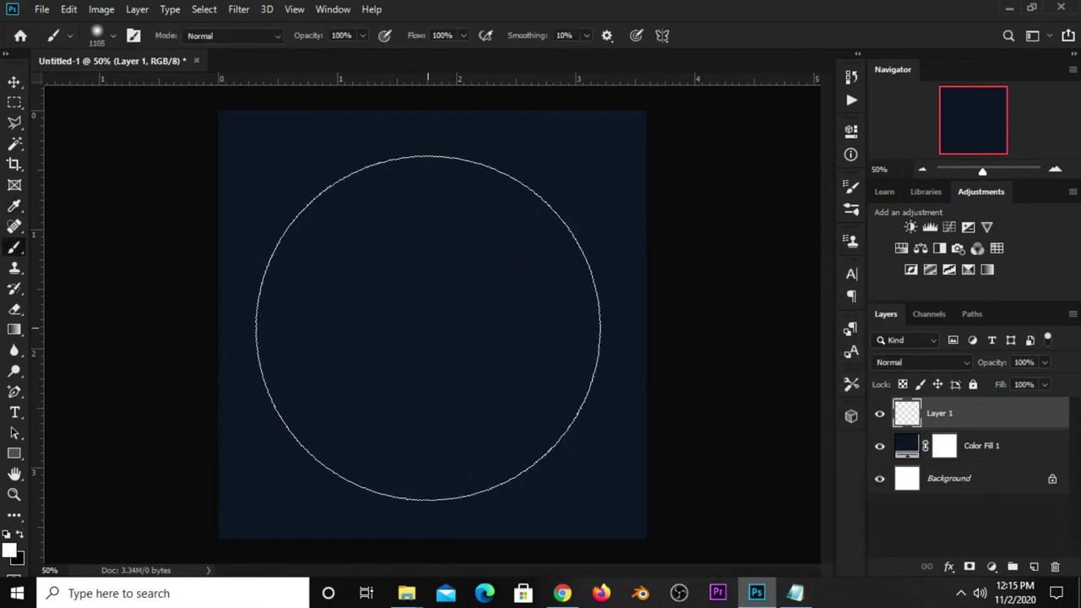
{"action": "left_click", "coordinate": [429, 319]}
- Set Layer 1's blend mode to Overlay
{"action": "key", "text": "v"}
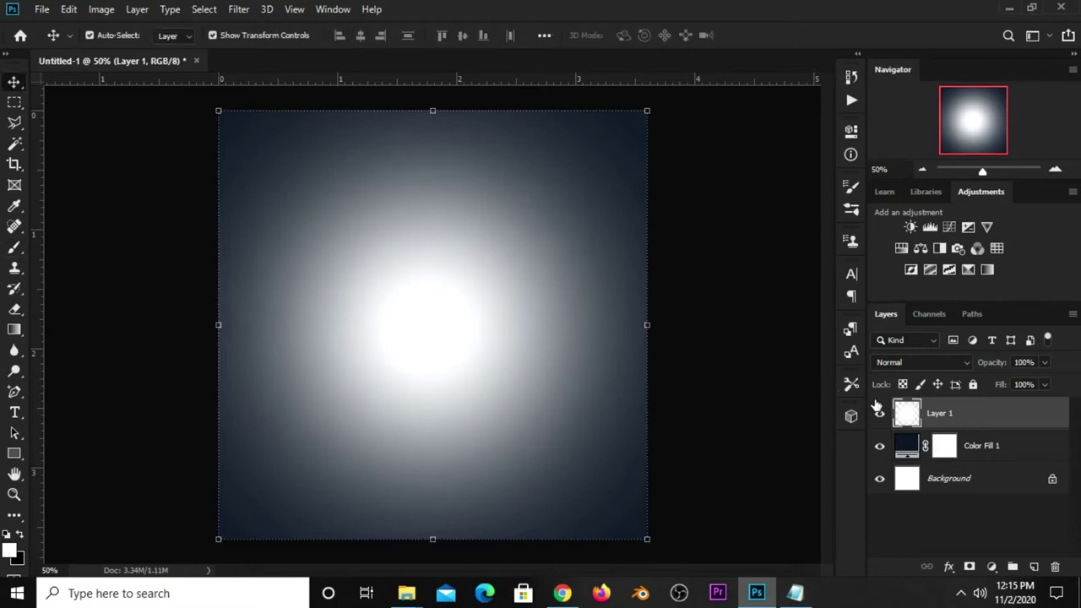
{"action": "left_click", "coordinate": [880, 418]}
{"action": "left_click", "coordinate": [891, 363]}
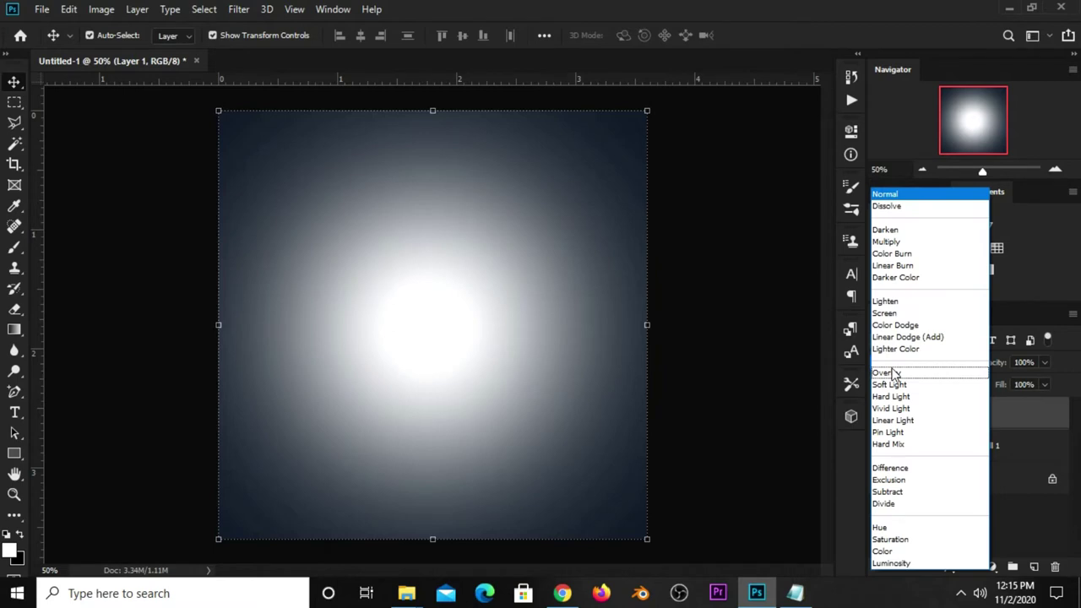
{"action": "left_click", "coordinate": [894, 374]}
{"action": "left_click", "coordinate": [747, 346]}
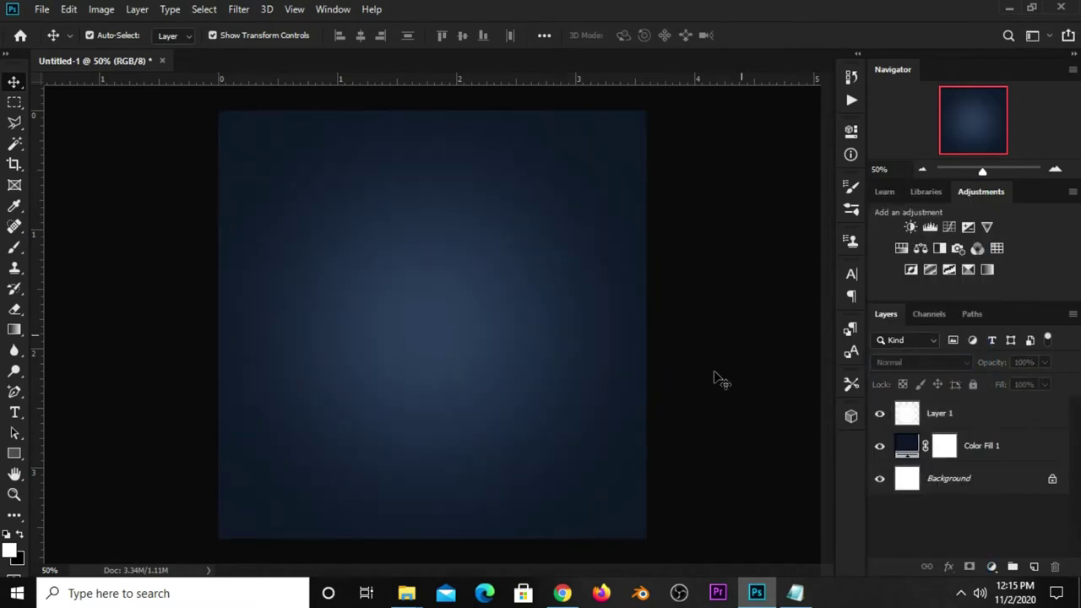
- Draw a rectangle across the bottom of the canvas
{"action": "left_click", "coordinate": [19, 453]}
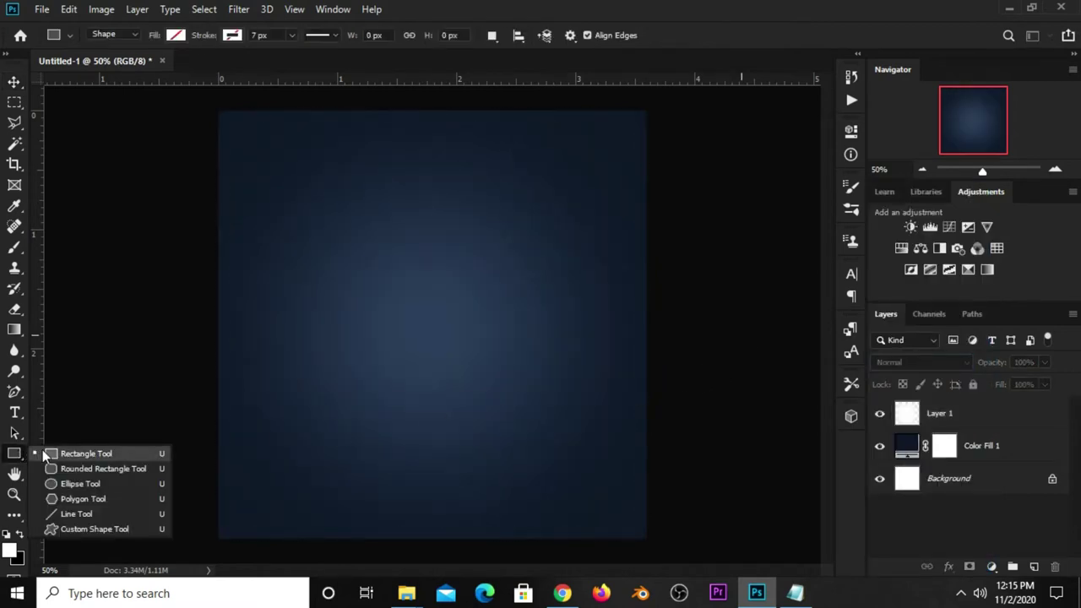
{"action": "left_click", "coordinate": [50, 451]}
{"action": "left_click_drag", "start_coordinate": [214, 396], "coordinate": [655, 546]}
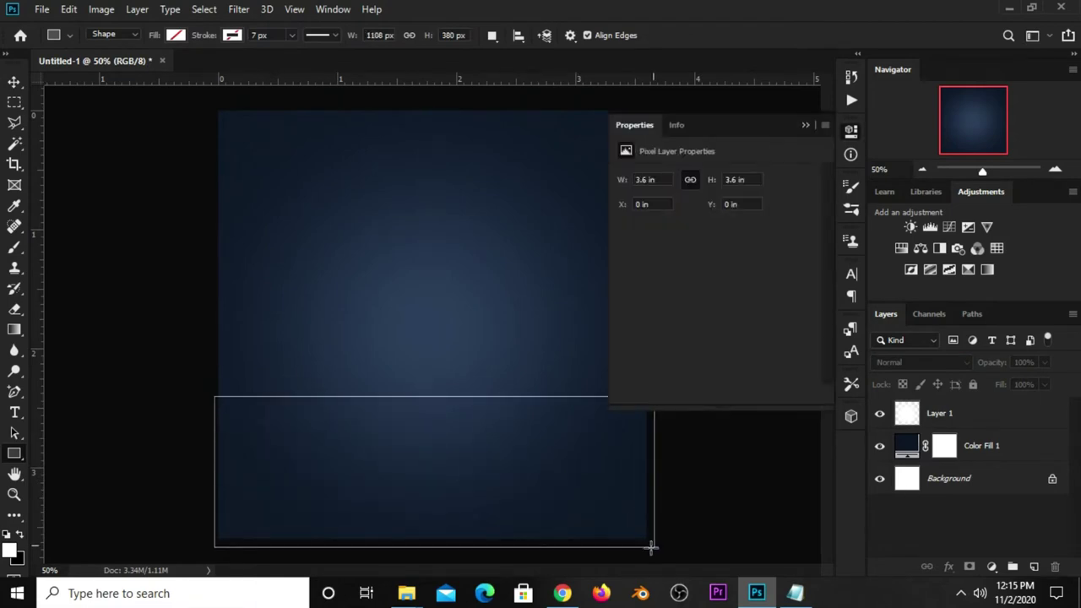
- Open the rectangle's custom fill picker and copy the code d59311 from the notes
{"action": "left_click", "coordinate": [626, 227]}
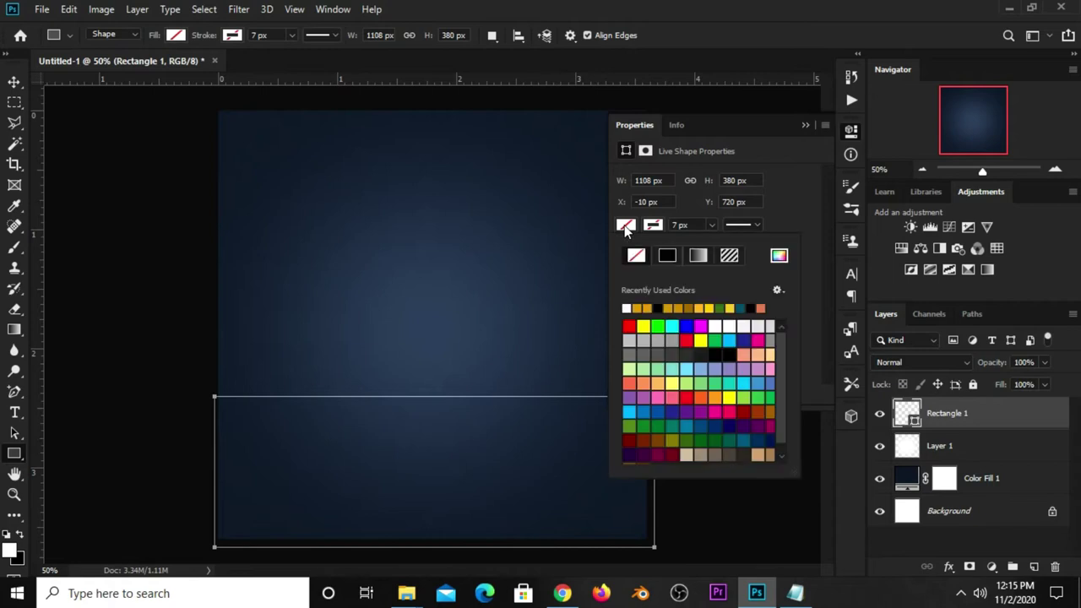
{"action": "left_click", "coordinate": [779, 257]}
{"action": "left_click", "coordinate": [795, 593]}
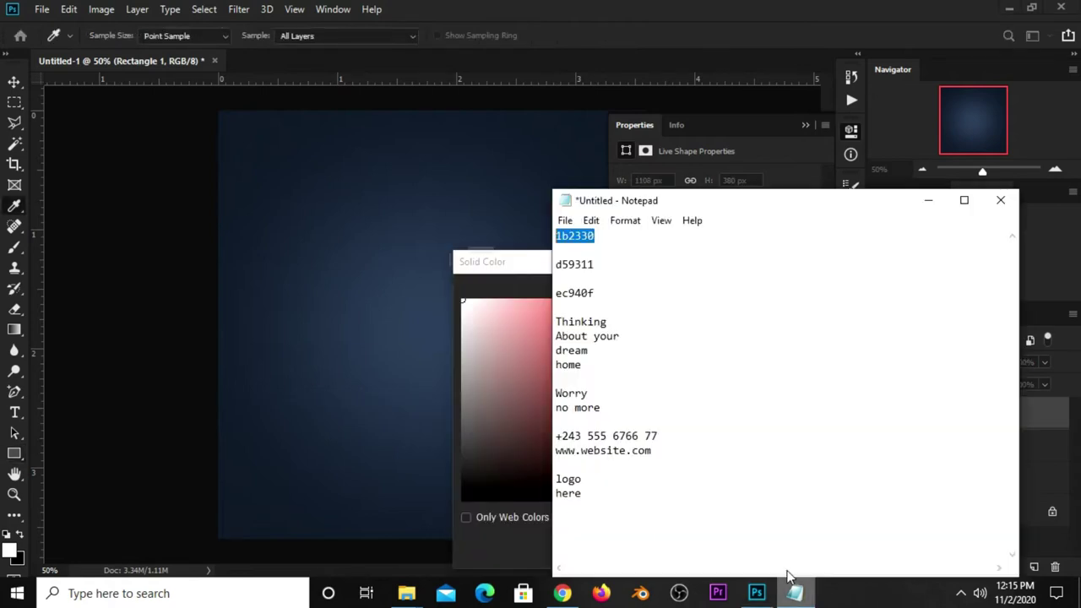
{"action": "double_click", "coordinate": [581, 264]}
{"action": "right_click", "coordinate": [583, 264]}
{"action": "left_click", "coordinate": [600, 315]}
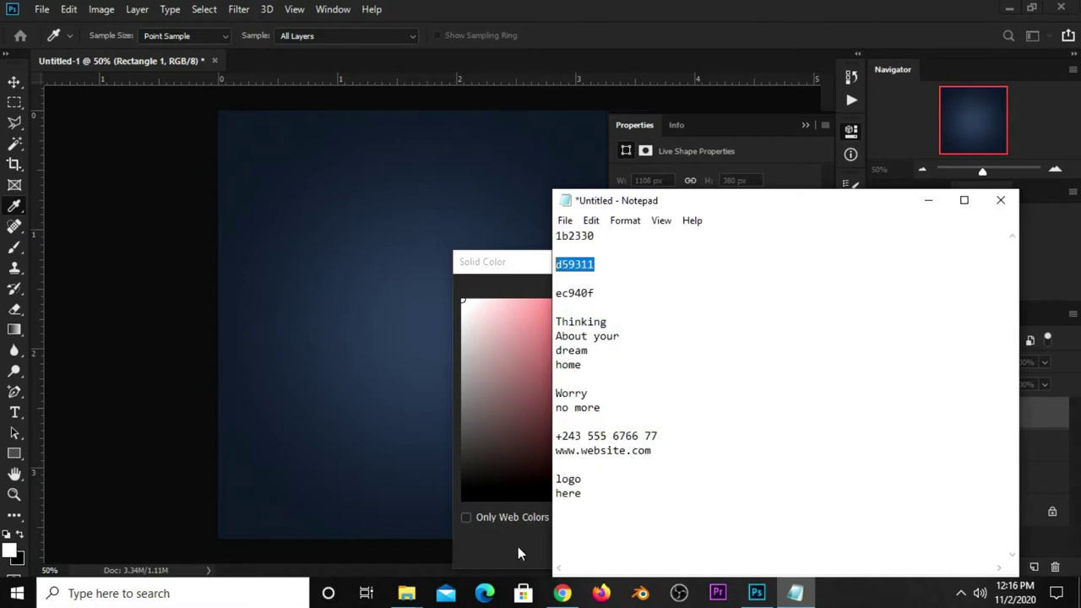
- Paste d59311 as the rectangle's fill colour and confirm it
{"action": "left_click", "coordinate": [517, 546]}
{"action": "right_click", "coordinate": [728, 551]}
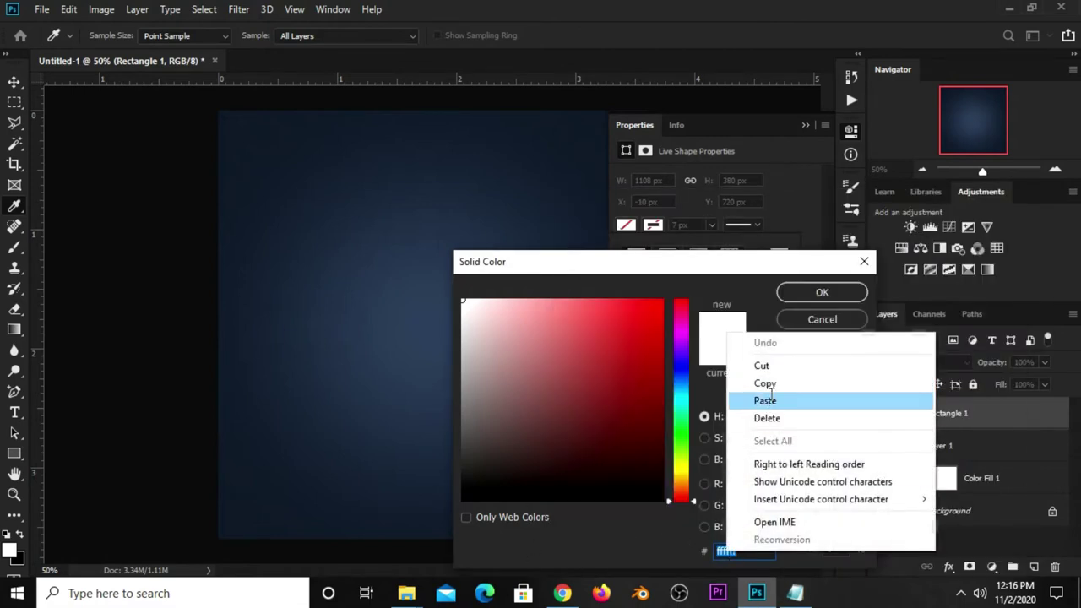
{"action": "left_click", "coordinate": [772, 397]}
{"action": "left_click_drag", "start_coordinate": [768, 549], "coordinate": [710, 551]}
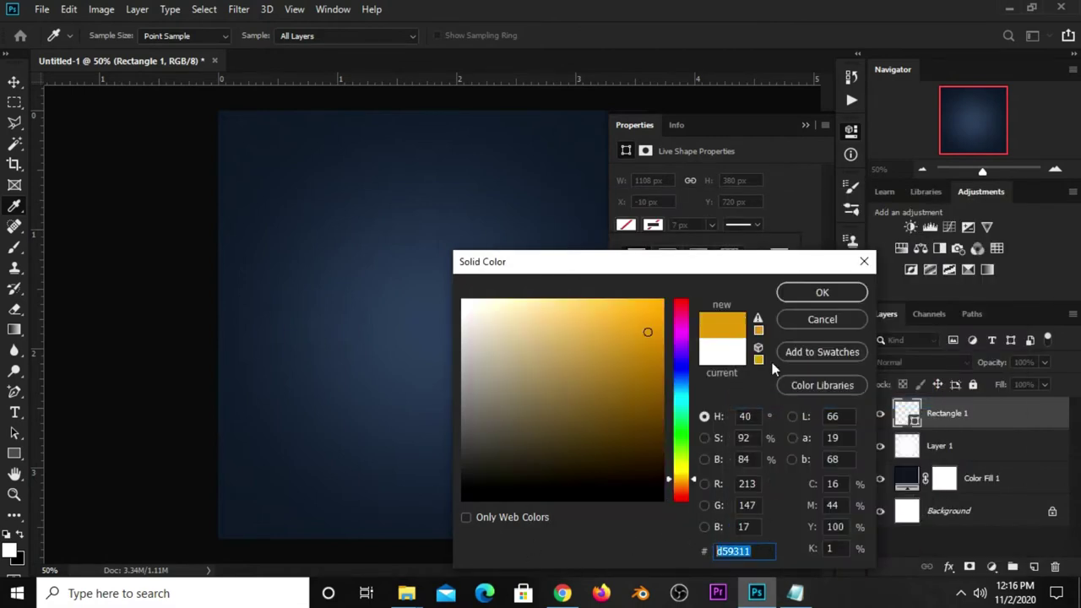
{"action": "left_click", "coordinate": [821, 292]}
{"action": "left_click", "coordinate": [798, 180]}
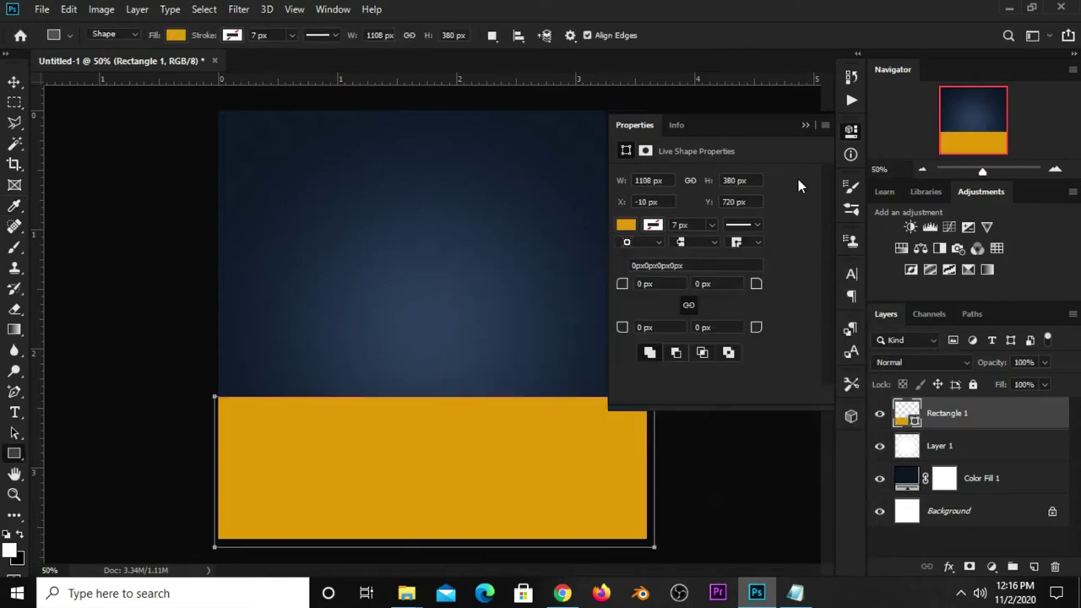
{"action": "left_click", "coordinate": [805, 125]}
- Nudge the orange rectangle slightly downward
{"action": "key", "text": "v"}
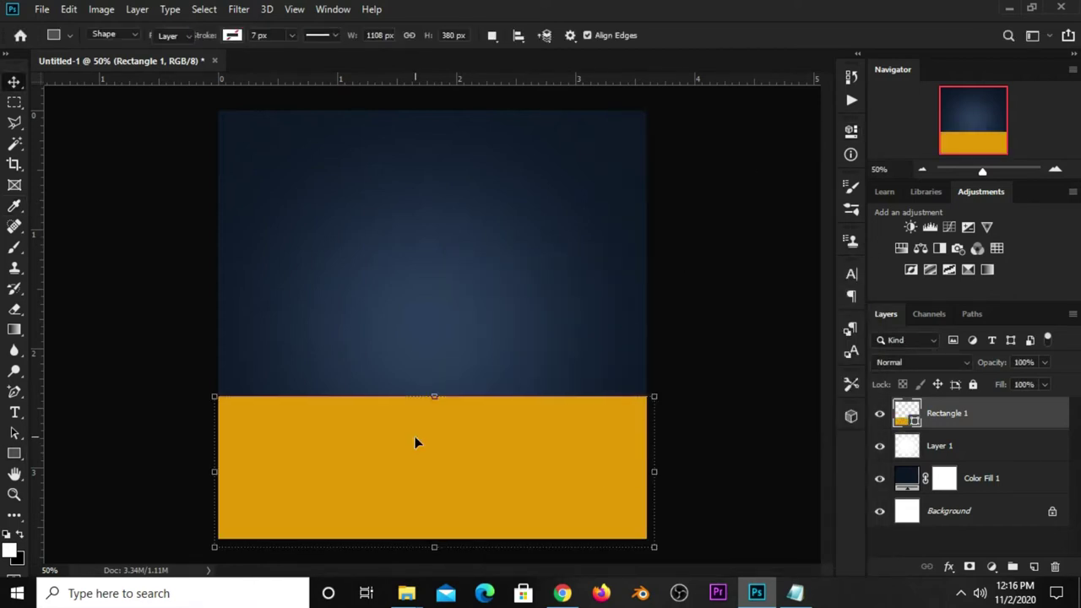
{"action": "left_click", "coordinate": [743, 410]}
{"action": "left_click", "coordinate": [423, 457]}
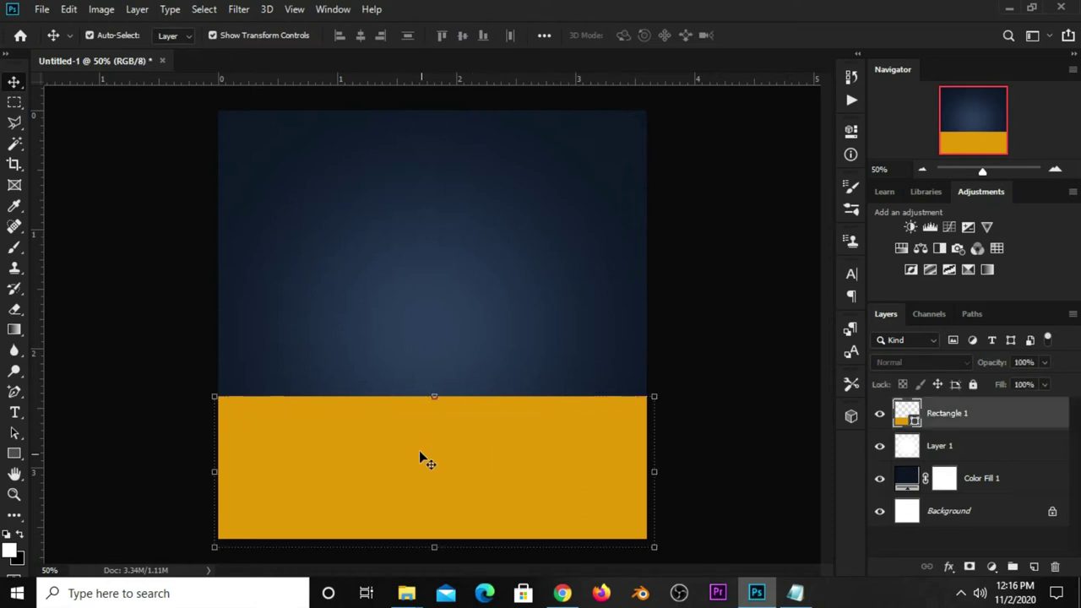
{"action": "left_click_drag", "start_coordinate": [415, 449], "coordinate": [418, 465]}
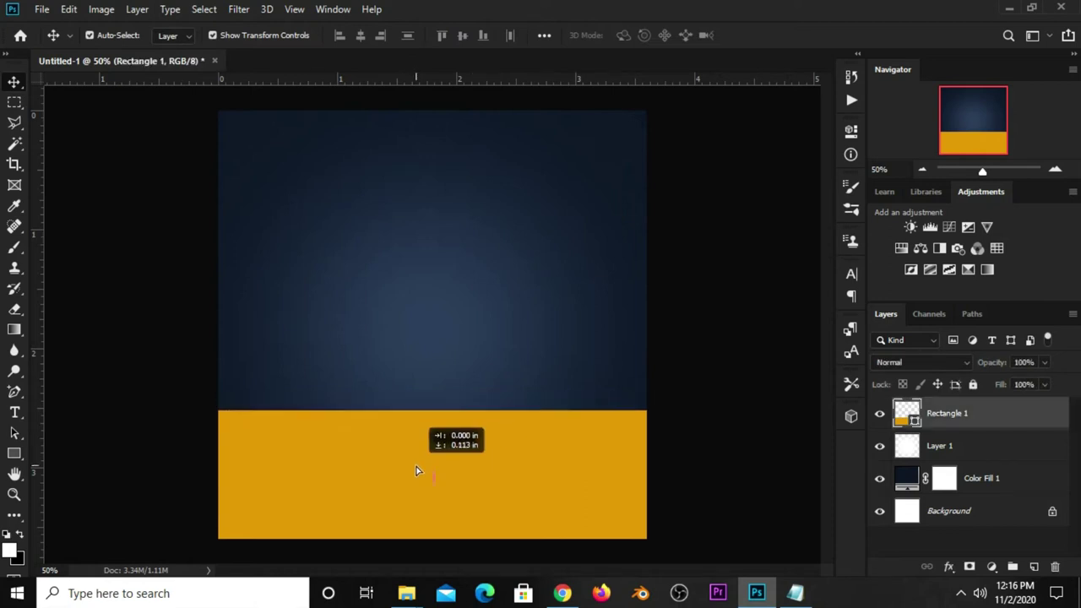
- Bend the gold rectangle's top edge into an upward arch and duplicate the layer
{"action": "left_click", "coordinate": [14, 392]}
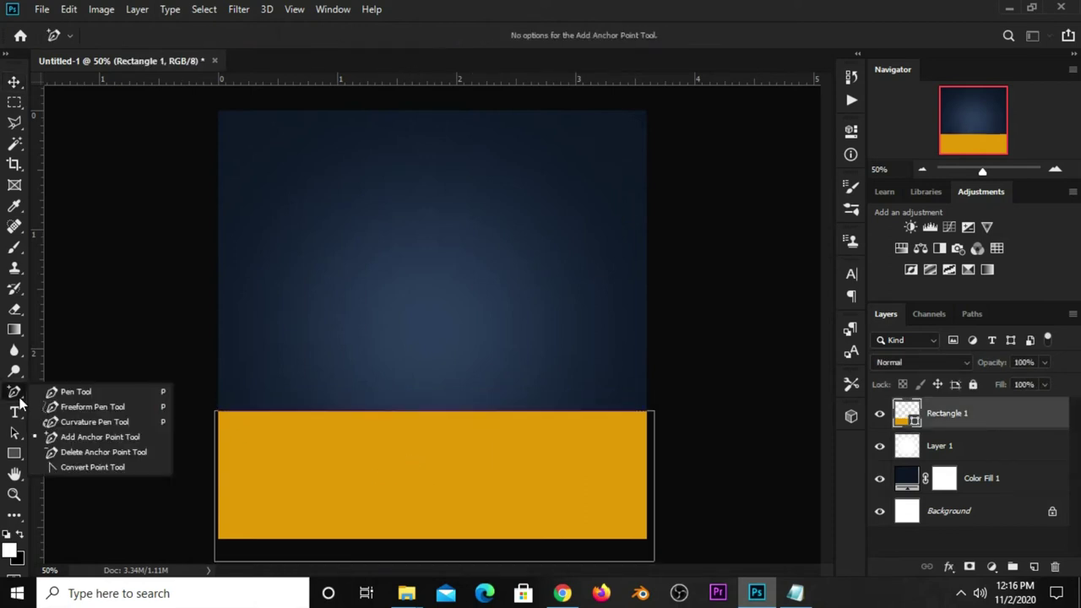
{"action": "left_click", "coordinate": [89, 437]}
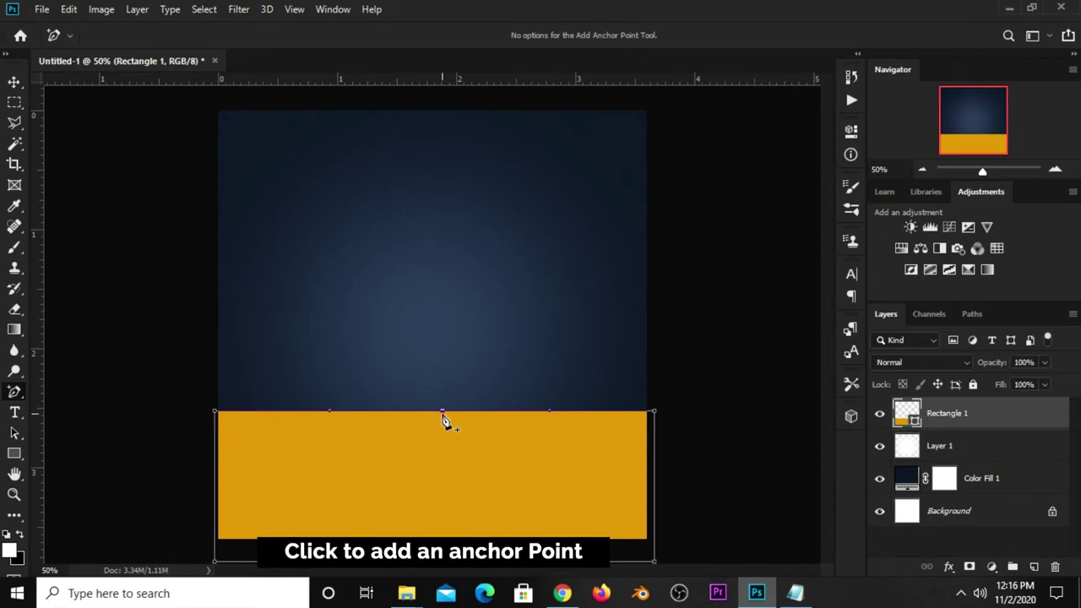
{"action": "left_click_drag", "start_coordinate": [442, 412], "coordinate": [440, 374]}
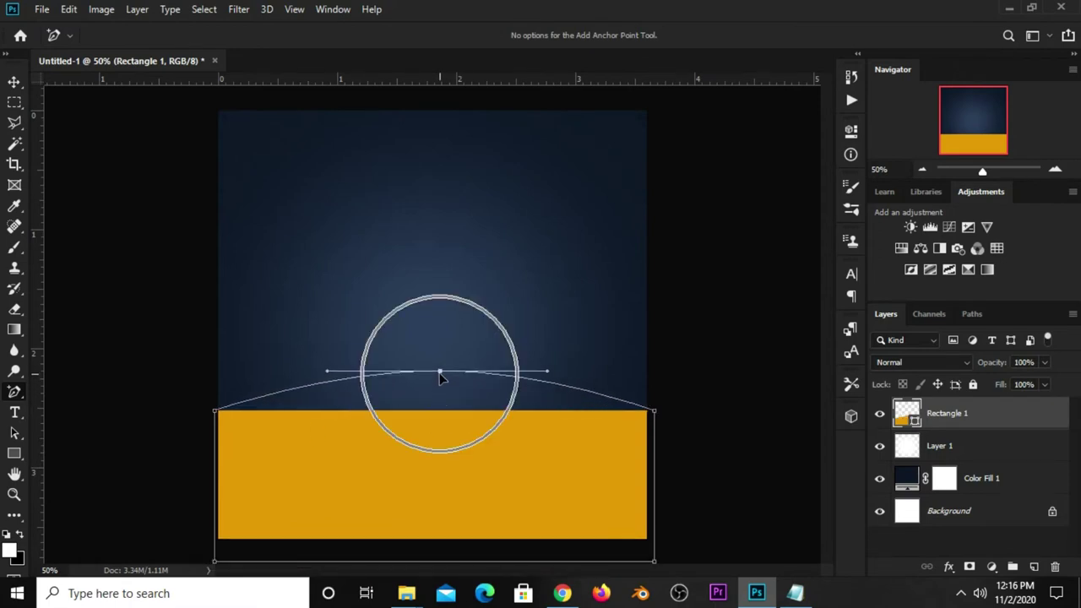
{"action": "left_click", "coordinate": [14, 82]}
{"action": "left_click", "coordinate": [418, 452]}
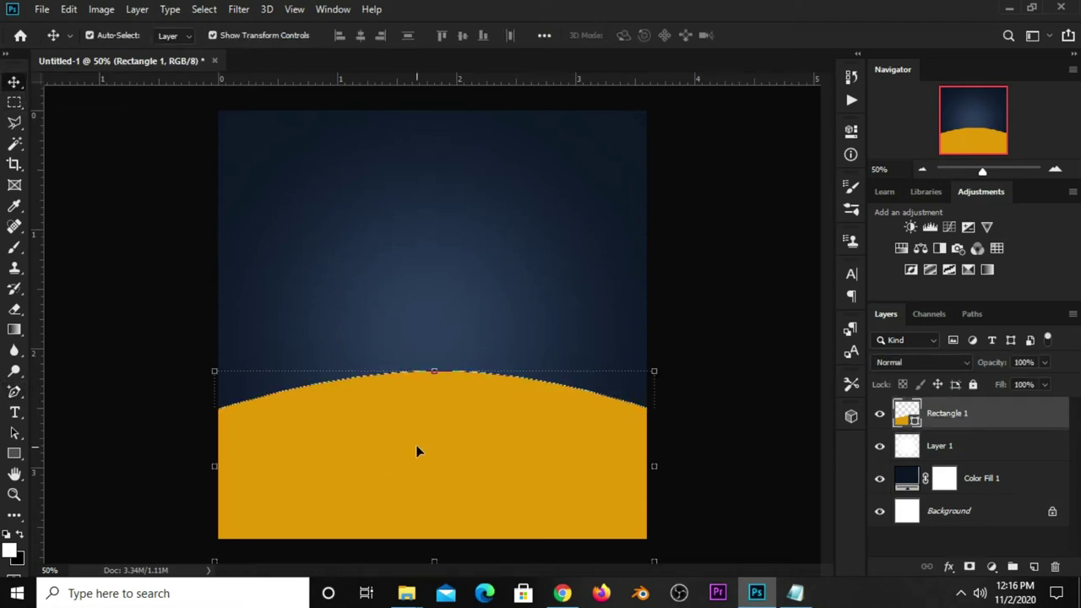
{"action": "key", "text": "ctrl+j"}
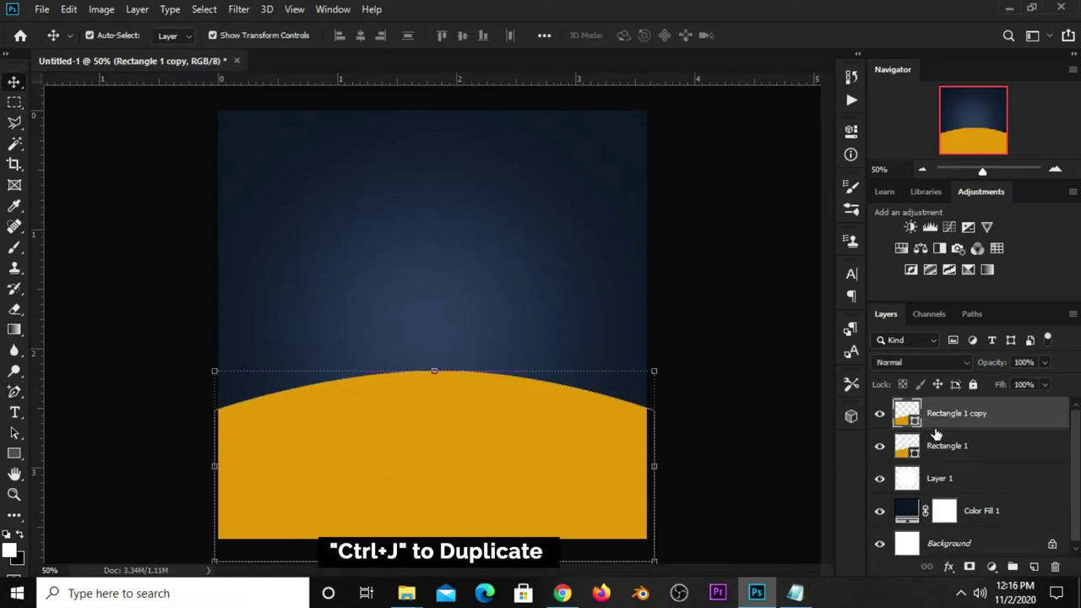
- Give Rectangle 1 a white Color Overlay layer style
{"action": "left_click", "coordinate": [936, 449]}
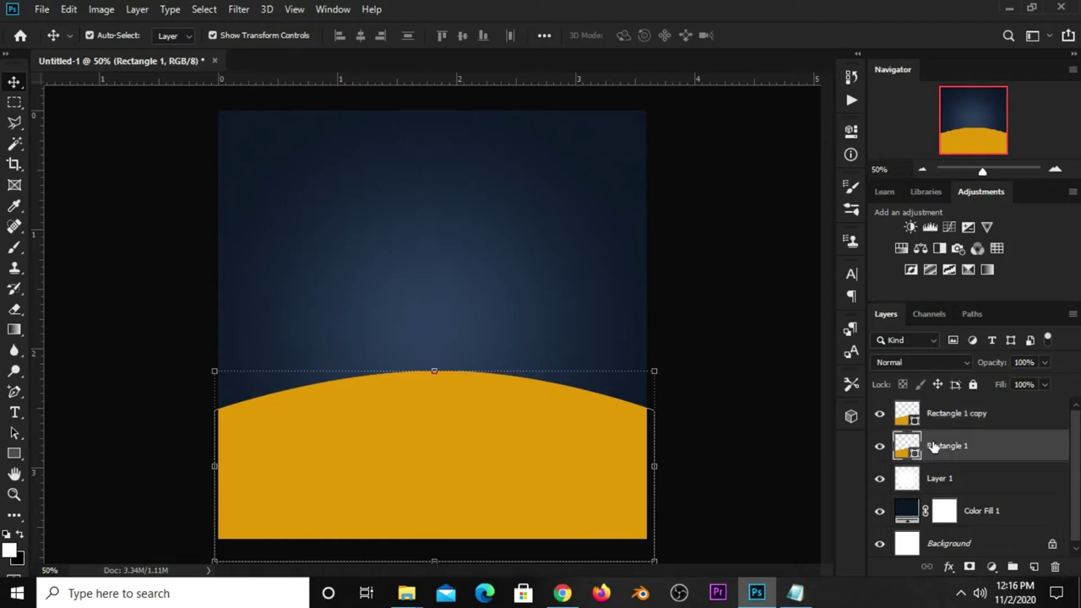
{"action": "left_click", "coordinate": [947, 568]}
{"action": "key", "text": "Escape"}
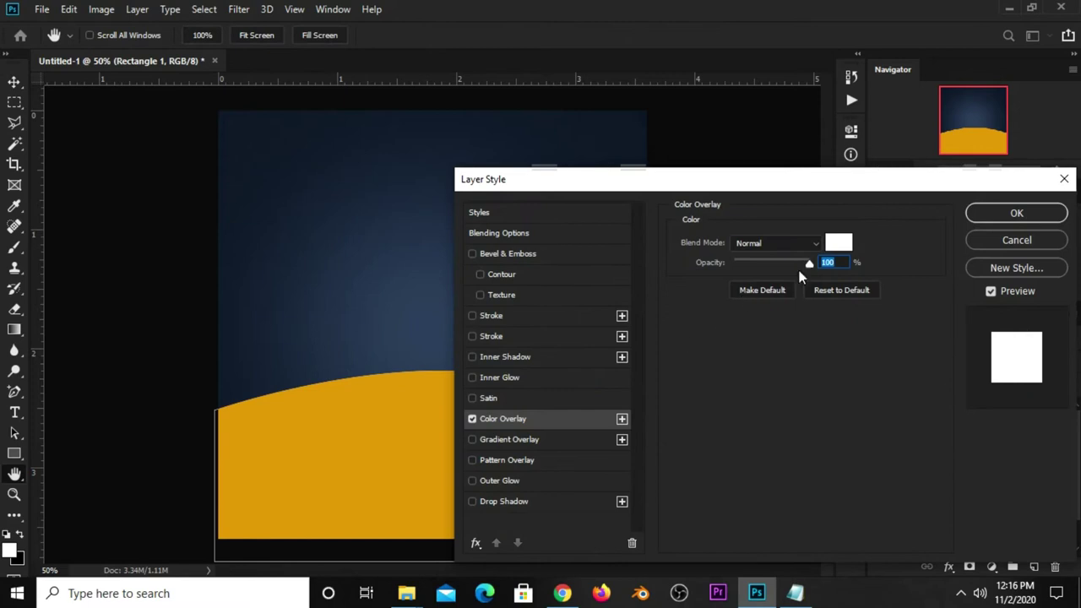
{"action": "left_click", "coordinate": [840, 243]}
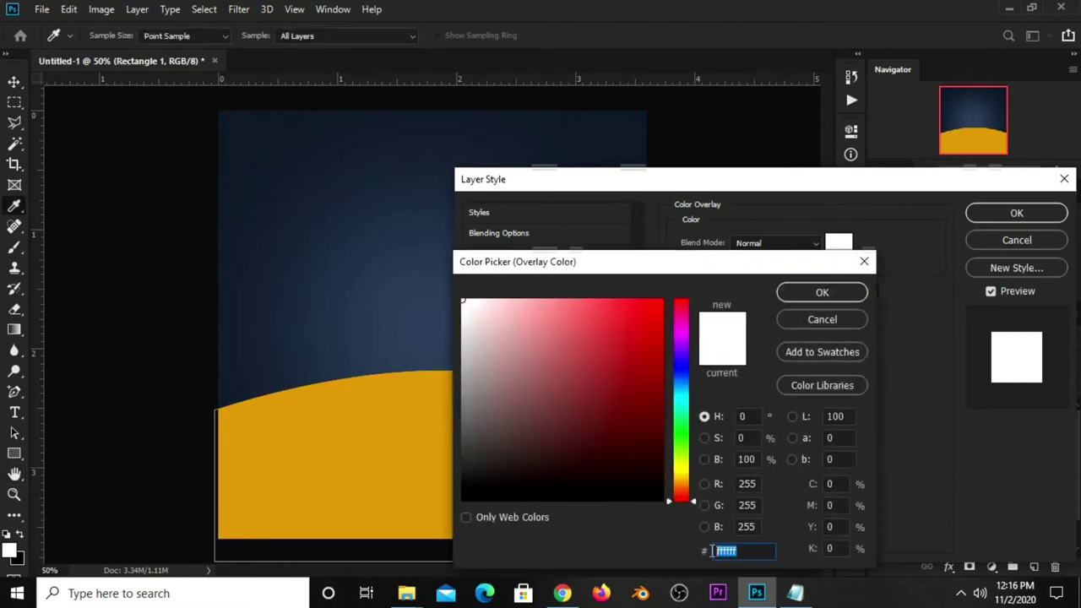
{"action": "left_click", "coordinate": [806, 295]}
{"action": "left_click", "coordinate": [1017, 212]}
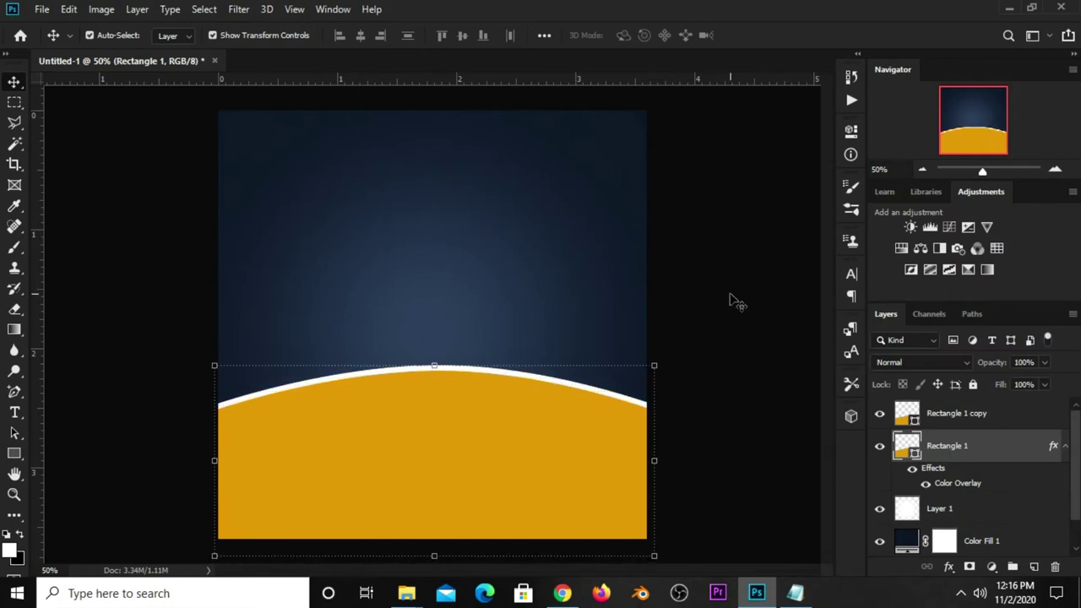
{"action": "left_click", "coordinate": [818, 384]}
- Select both rectangle layers and move them down toward the bottom edge
{"action": "left_click", "coordinate": [947, 463]}
{"action": "left_click", "coordinate": [953, 414], "text": "shift"}
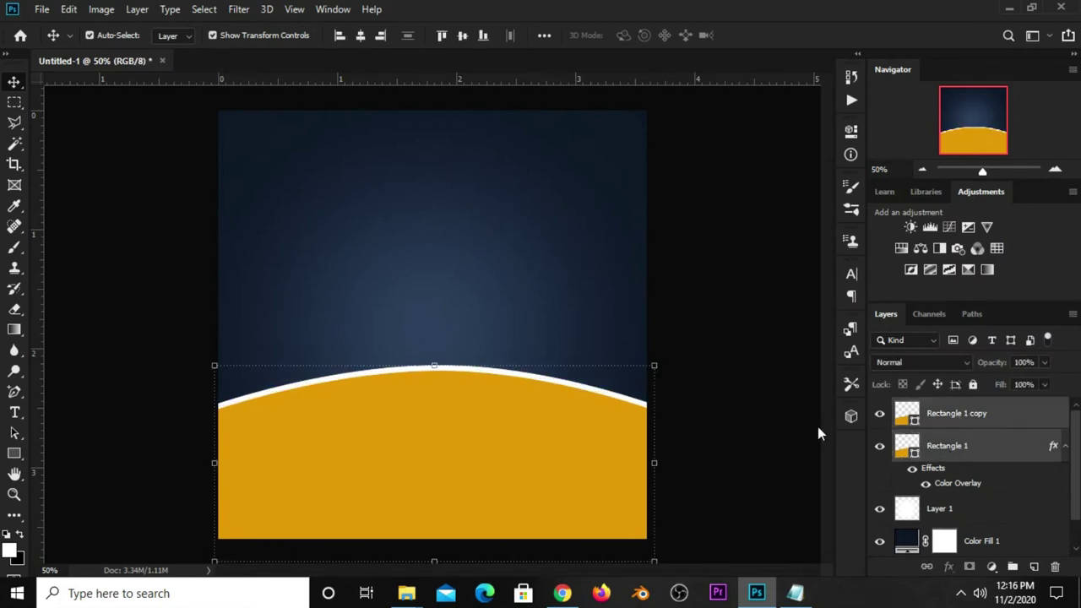
{"action": "key", "text": "ctrl+t"}
{"action": "left_click_drag", "start_coordinate": [411, 420], "coordinate": [421, 498]}
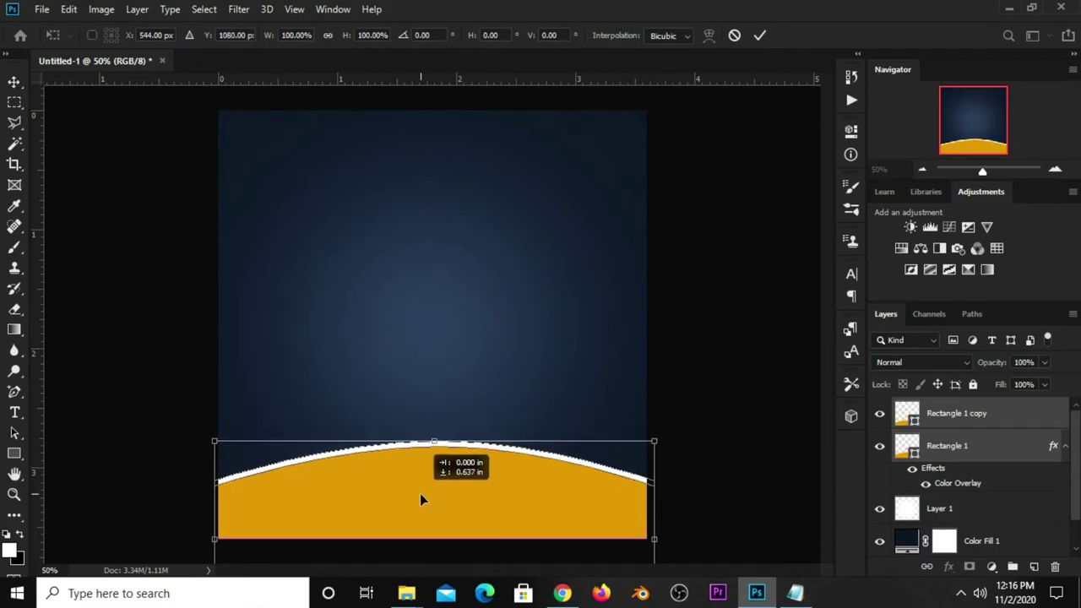
{"action": "key", "text": "Return"}
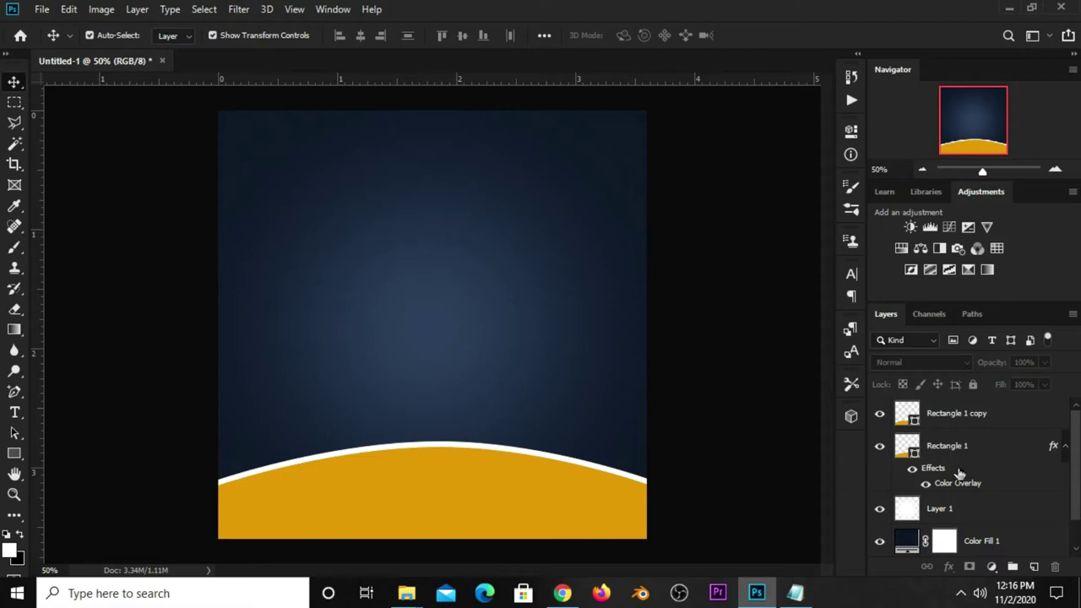
{"action": "scroll", "coordinate": [971, 477], "scroll_direction": "down", "scroll_amount": 1}
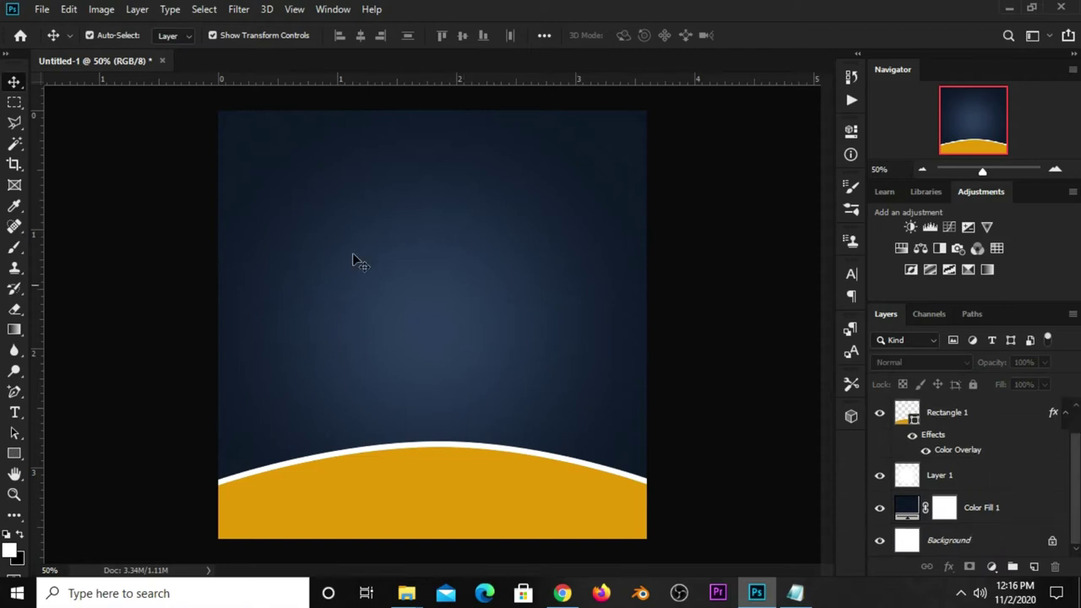
- Copy the city skyline icon from real estate resources.psd into Untitled-1
{"action": "left_click", "coordinate": [42, 11]}
{"action": "mouse_move", "coordinate": [72, 103]}
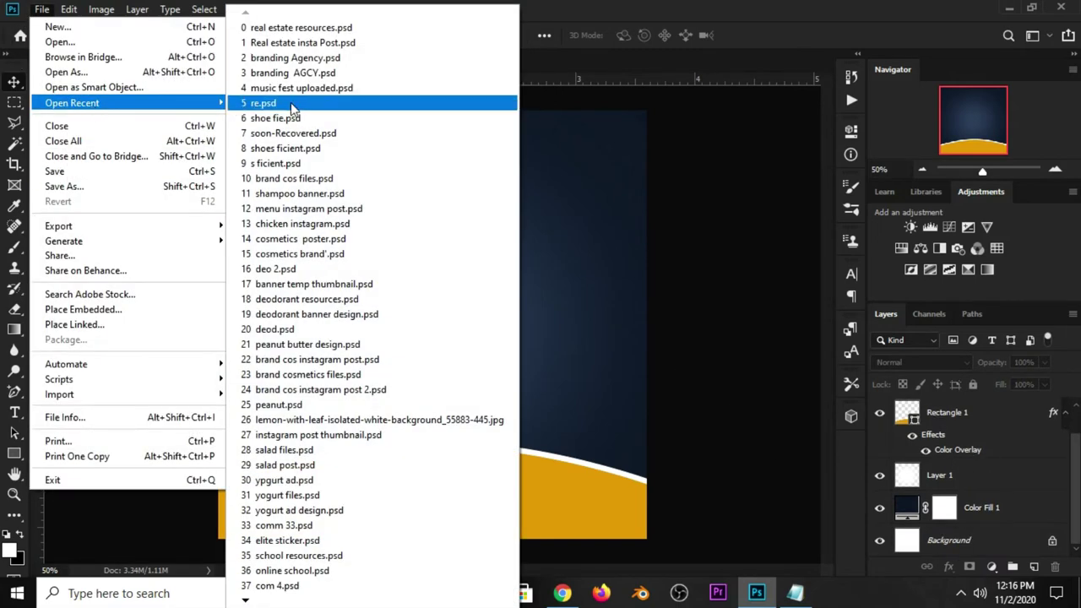
{"action": "left_click", "coordinate": [291, 27]}
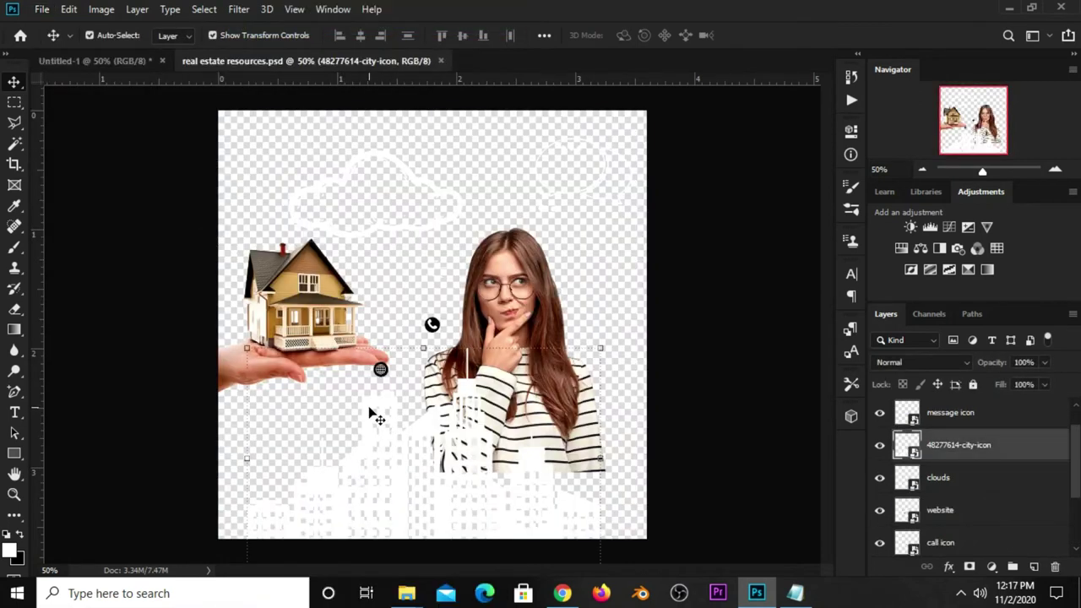
{"action": "key", "text": "ctrl+c"}
{"action": "left_click", "coordinate": [129, 61]}
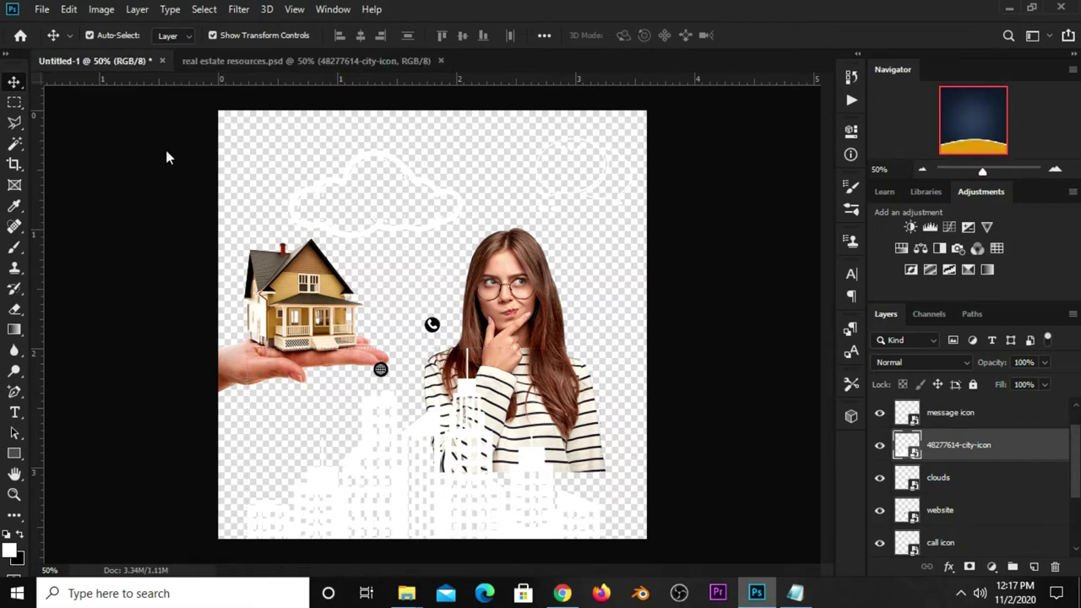
{"action": "key", "text": "ctrl+v"}
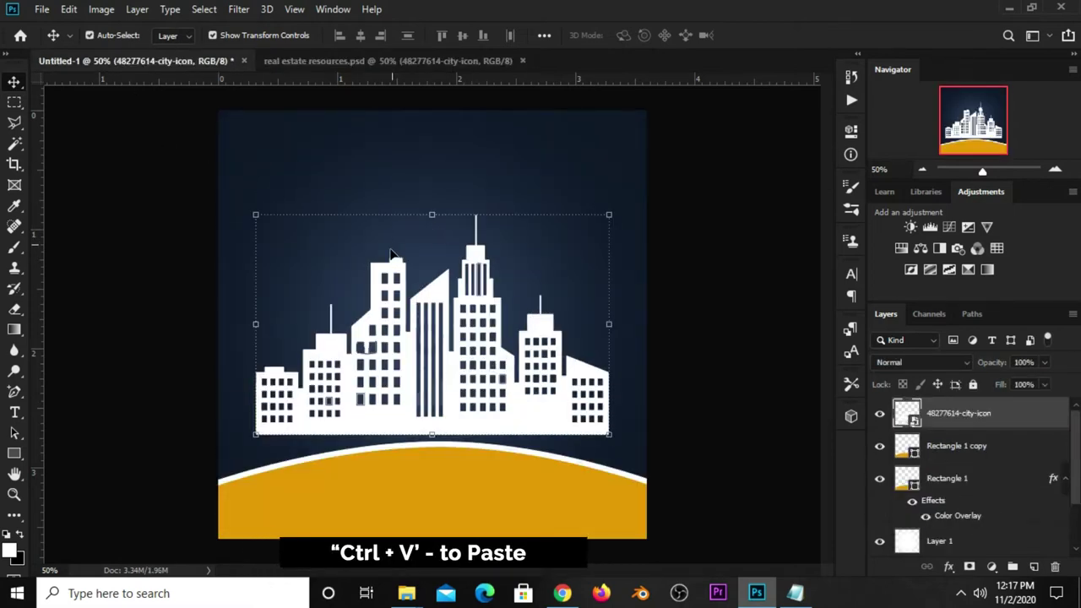
- Enlarge the city icon to about 40% and nudge it slightly up
{"action": "key", "text": "ctrl+t"}
{"action": "left_click_drag", "start_coordinate": [431, 432], "coordinate": [431, 509]}
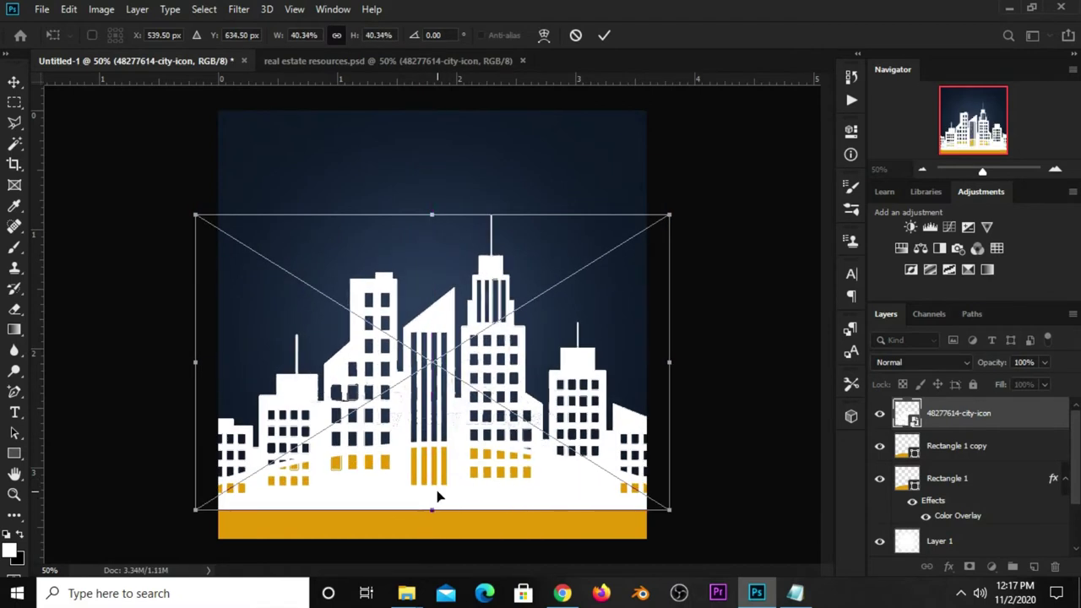
{"action": "left_click_drag", "start_coordinate": [448, 384], "coordinate": [447, 371]}
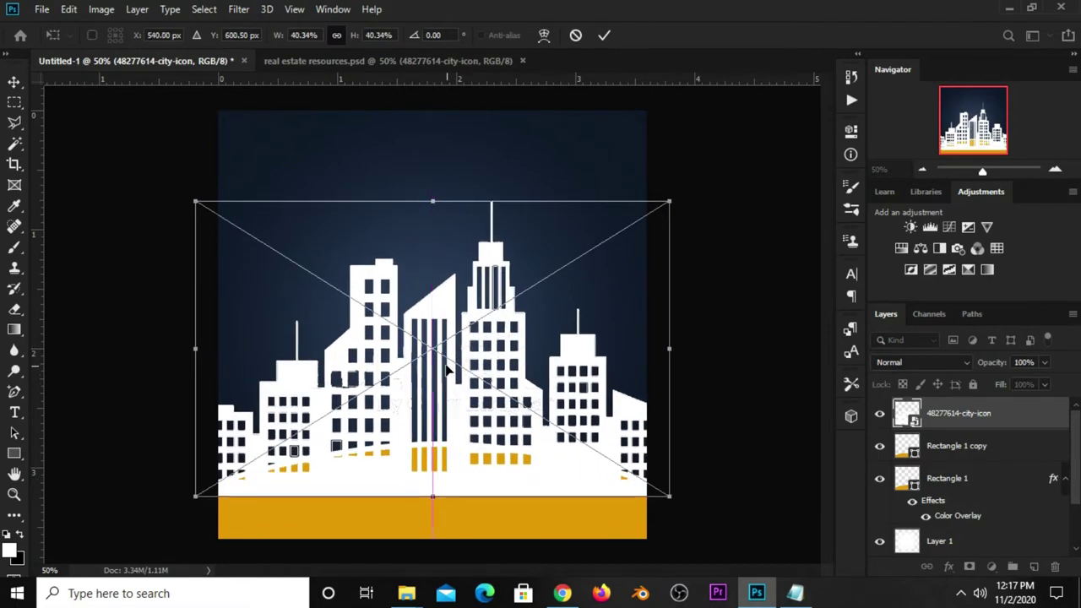
{"action": "key", "text": "Return"}
{"action": "key", "text": "Return"}
- Move the city layer below Rectangle 1 and blend it as Overlay at 6% opacity
{"action": "left_click_drag", "start_coordinate": [967, 416], "coordinate": [969, 510]}
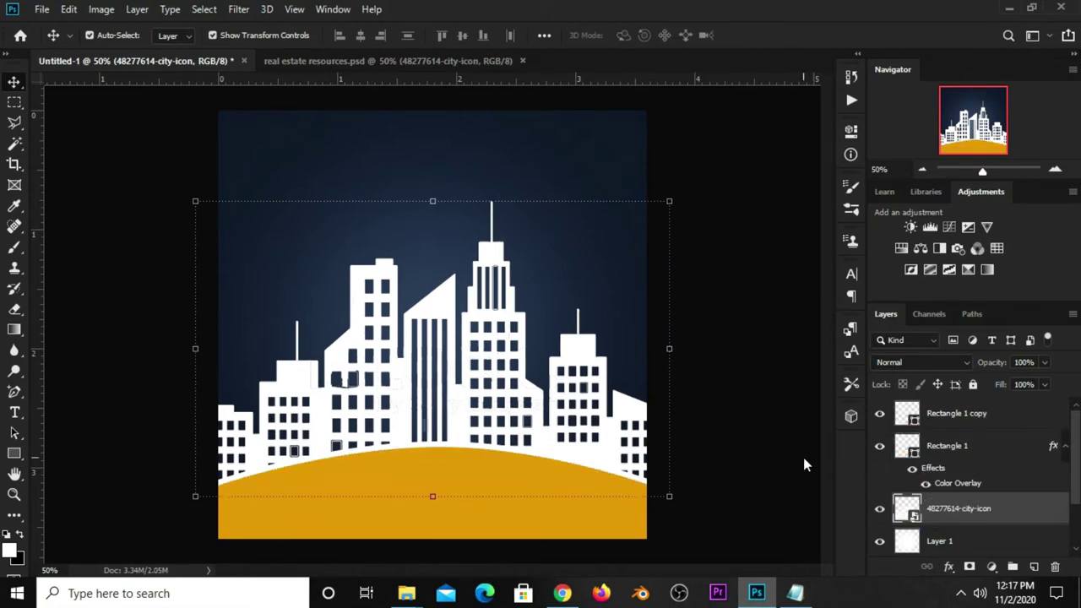
{"action": "left_click", "coordinate": [896, 363]}
{"action": "left_click", "coordinate": [901, 382]}
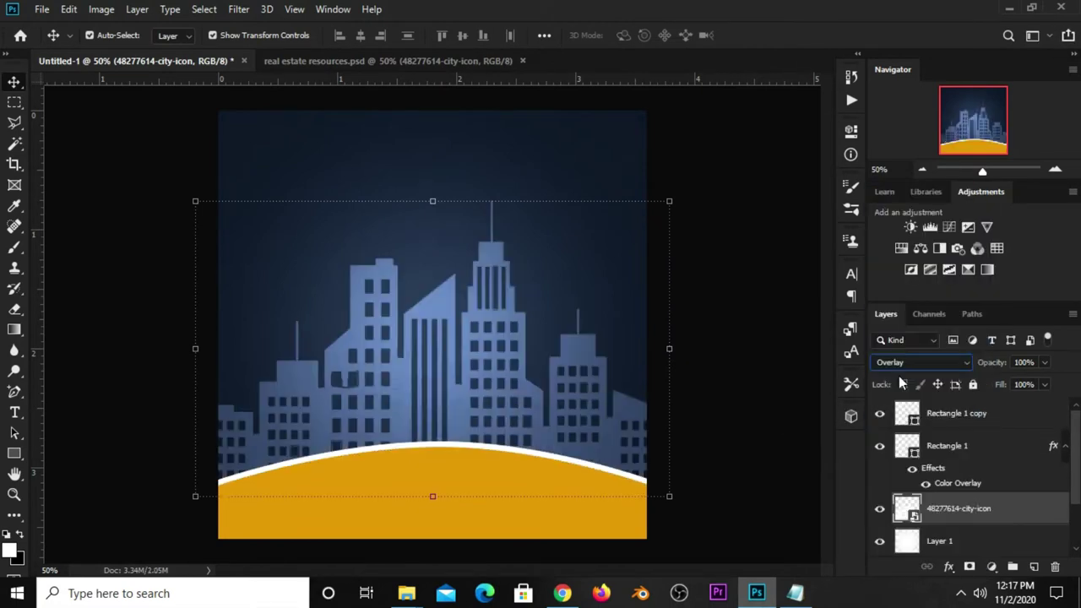
{"action": "left_click", "coordinate": [1045, 363]}
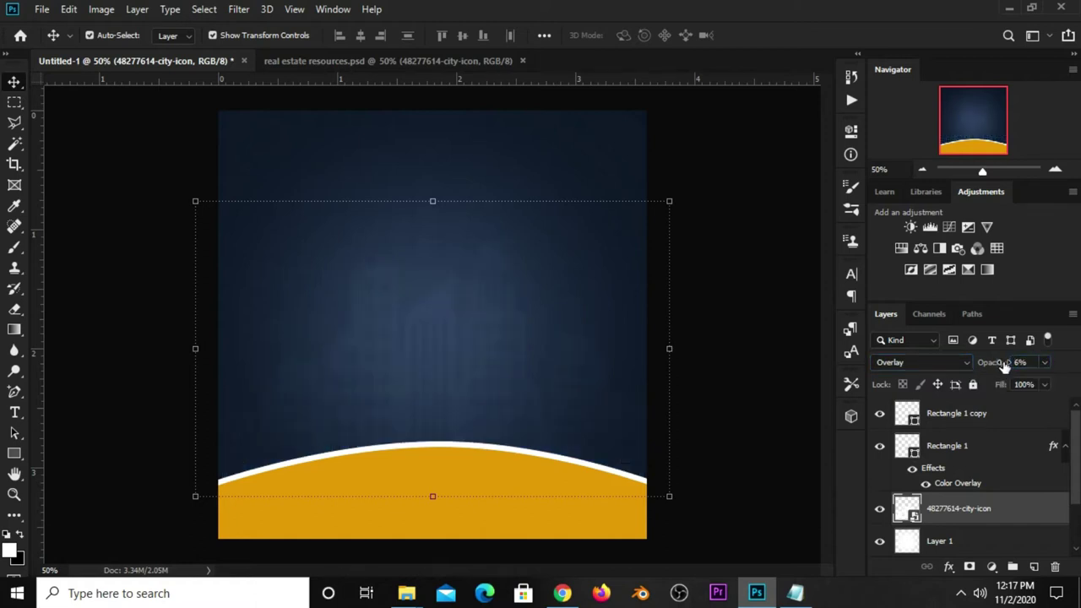
{"action": "left_click", "coordinate": [727, 306]}
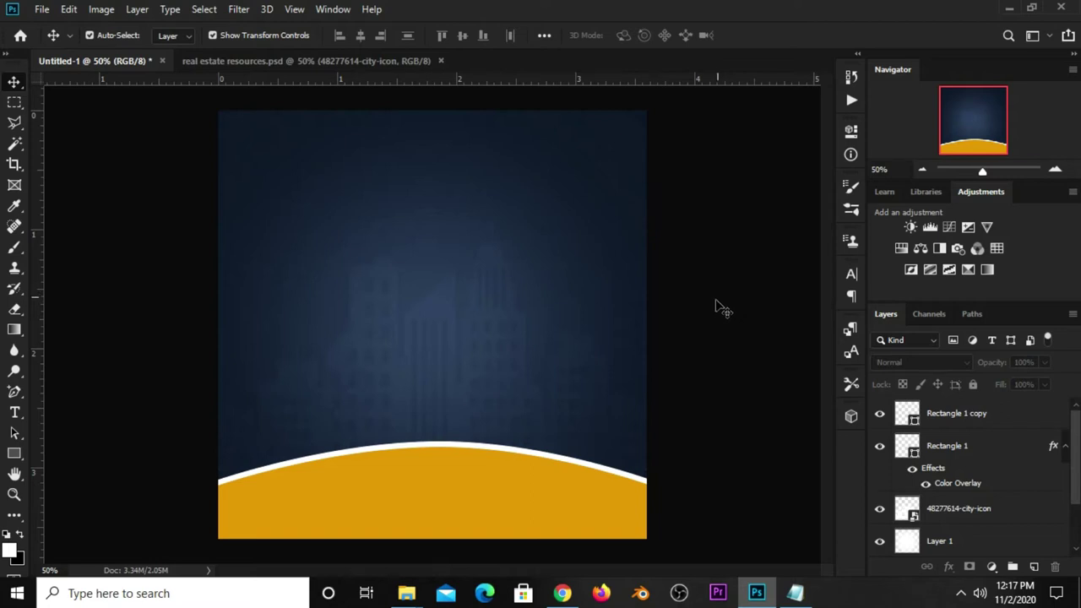
{"action": "left_click", "coordinate": [944, 449]}
{"action": "scroll", "coordinate": [958, 453], "scroll_direction": "down", "scroll_amount": 2}
{"action": "scroll", "coordinate": [958, 454], "scroll_direction": "up", "scroll_amount": 2}
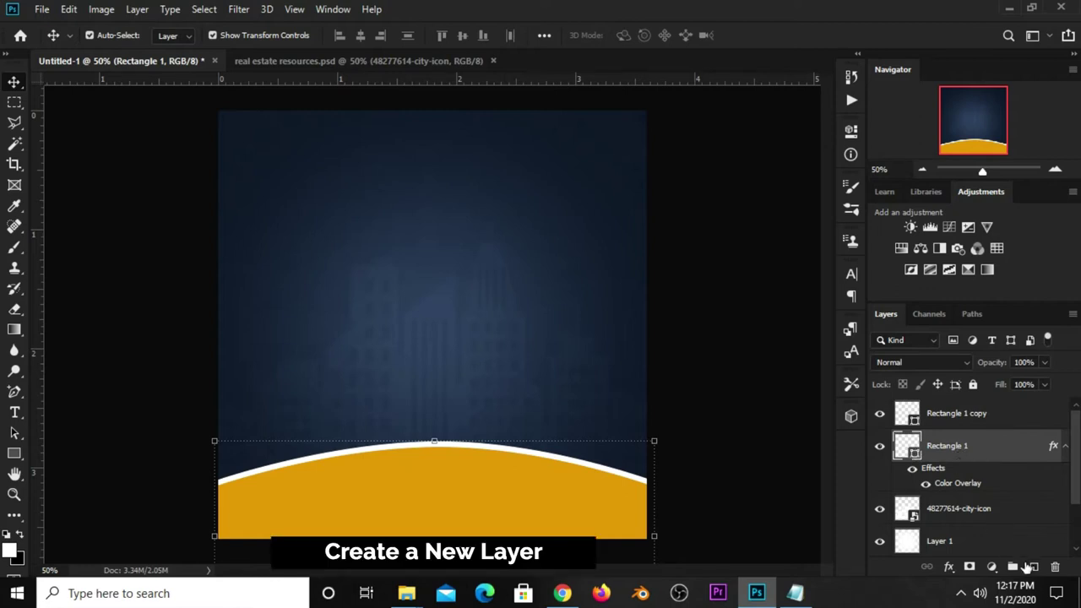
- Add a new layer and choose the 2500 px brush preset, shrinking its size
{"action": "left_click", "coordinate": [1034, 567]}
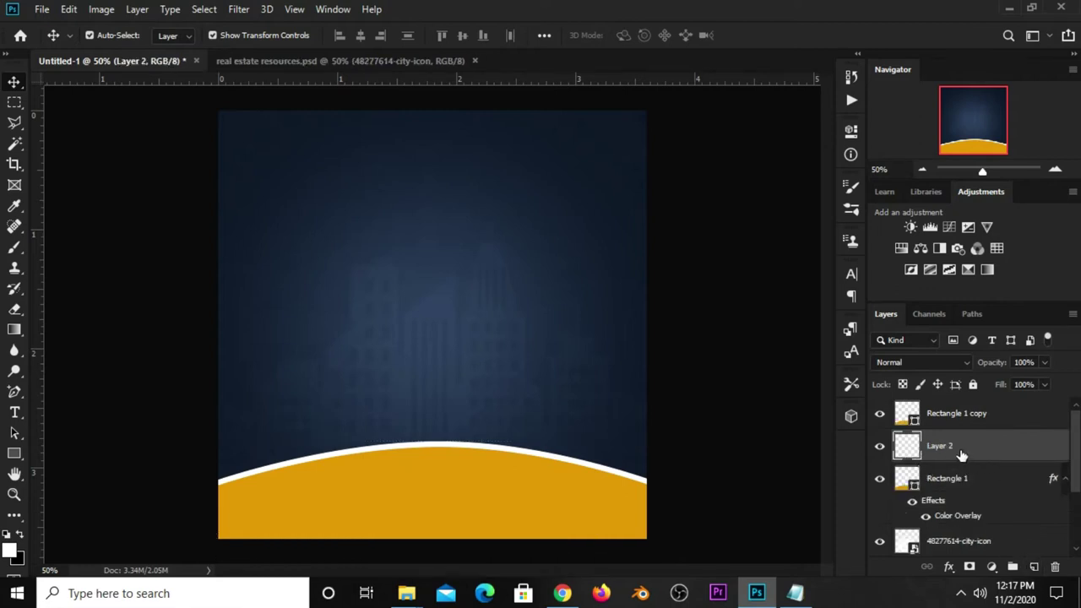
{"action": "left_click", "coordinate": [14, 246]}
{"action": "left_click", "coordinate": [65, 247]}
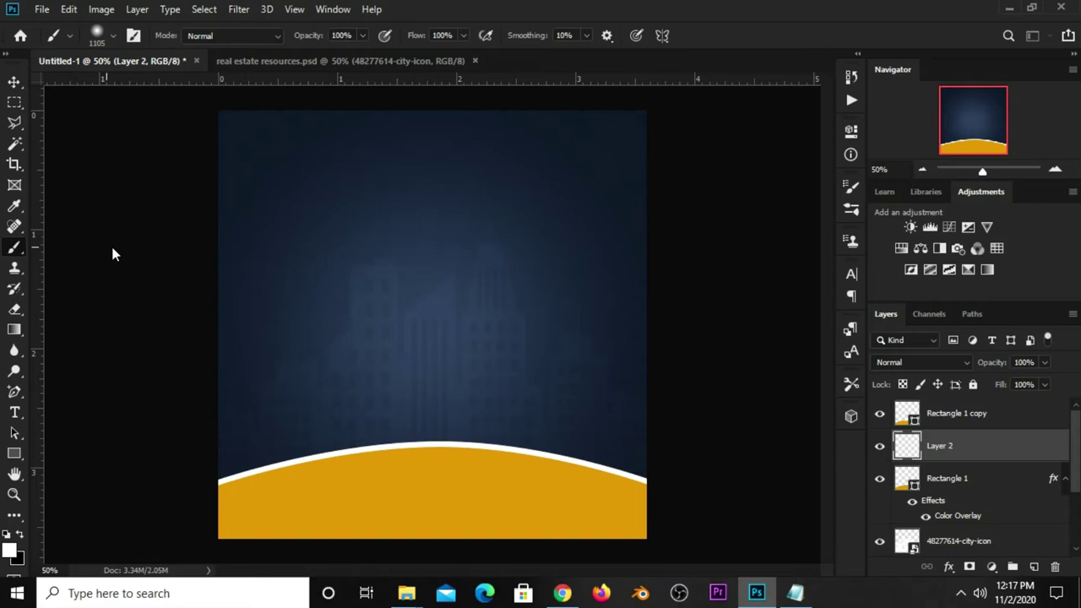
{"action": "left_click", "coordinate": [851, 189]}
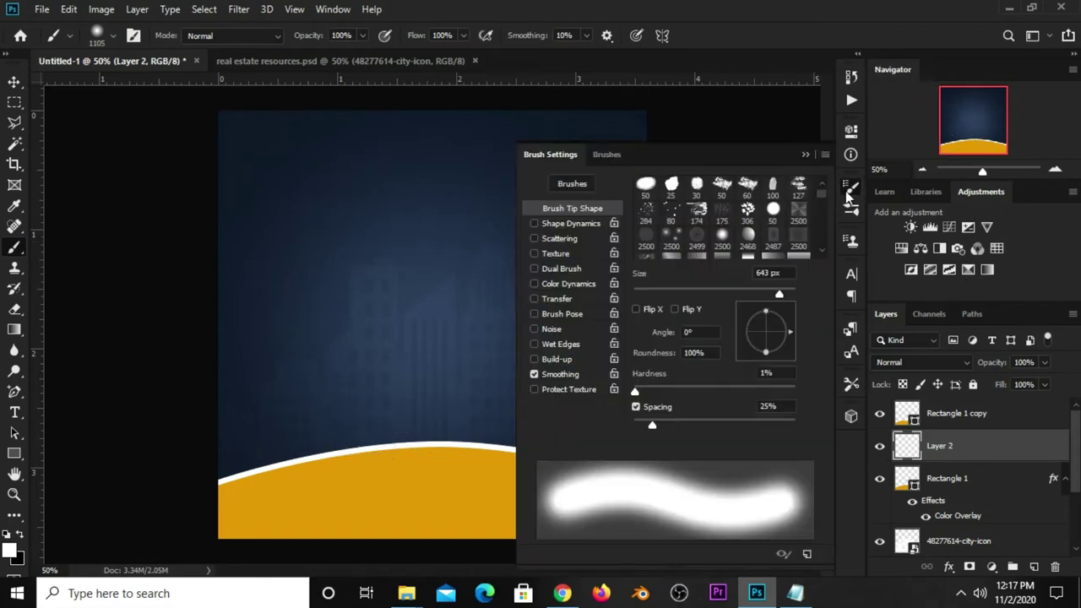
{"action": "left_click", "coordinate": [723, 237]}
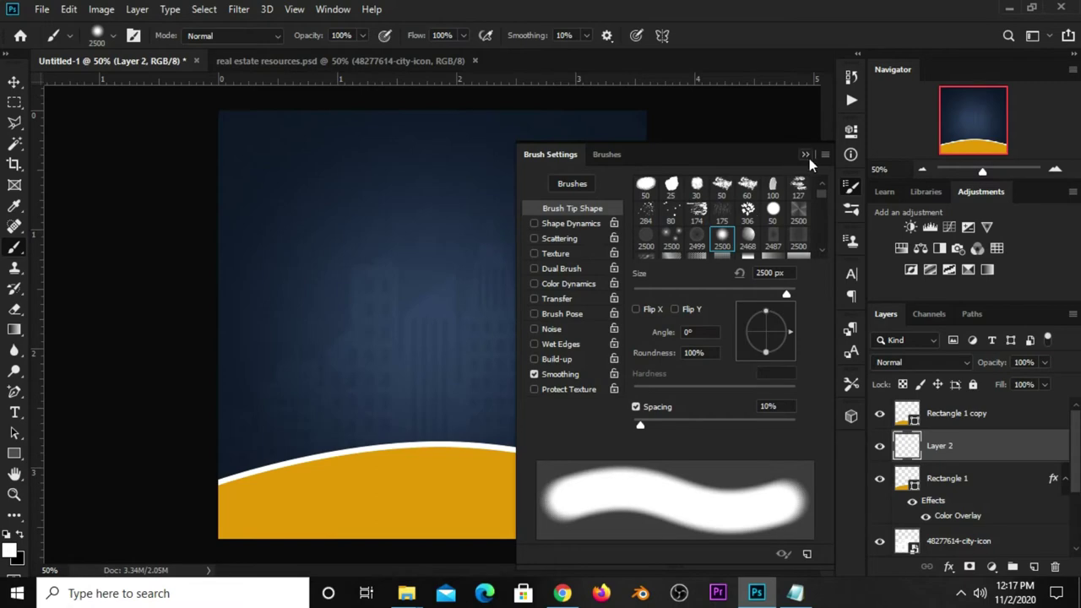
{"action": "left_click", "coordinate": [805, 155]}
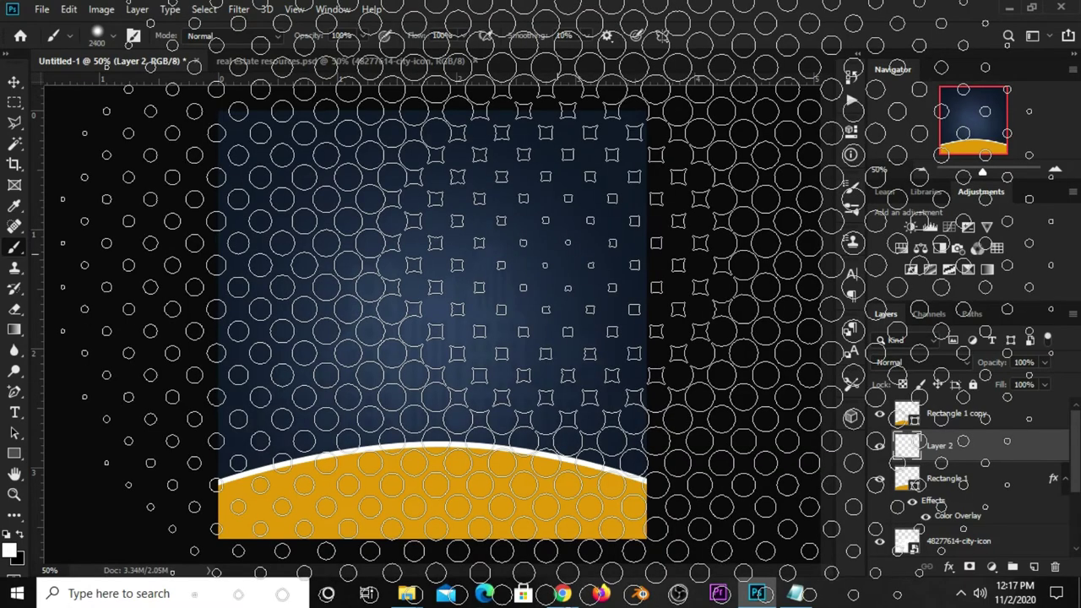
{"action": "key", "text": "bracketleft"}
{"action": "key", "text": "bracketleft"}
{"action": "key", "text": "bracketleft"}
{"action": "key", "text": "bracketleft"}
{"action": "key", "text": "bracketleft"}
{"action": "key", "text": "bracketleft"}
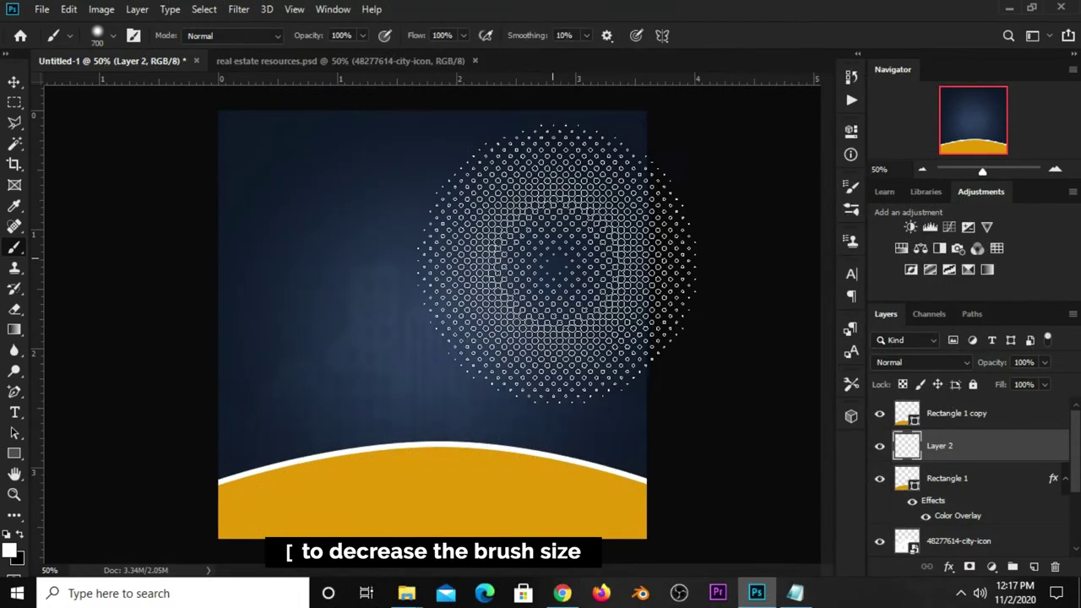
{"action": "key", "text": "bracketleft"}
{"action": "key", "text": "bracketleft"}
{"action": "key", "text": "bracketleft"}
- Stamp a halftone dot pattern at about 900 px on the right side
{"action": "left_click", "coordinate": [10, 547]}
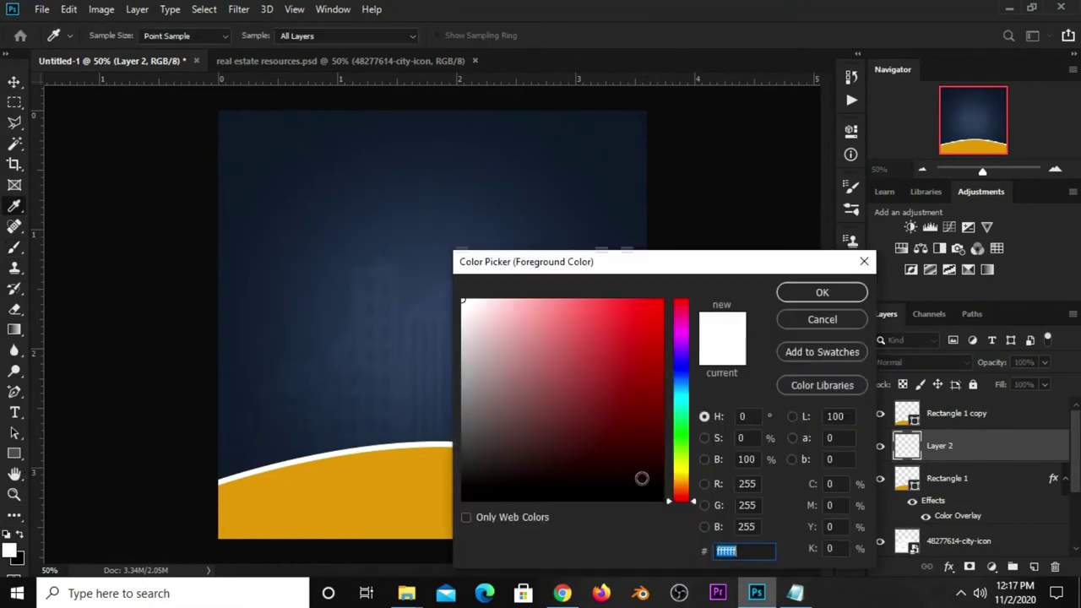
{"action": "left_click", "coordinate": [815, 291]}
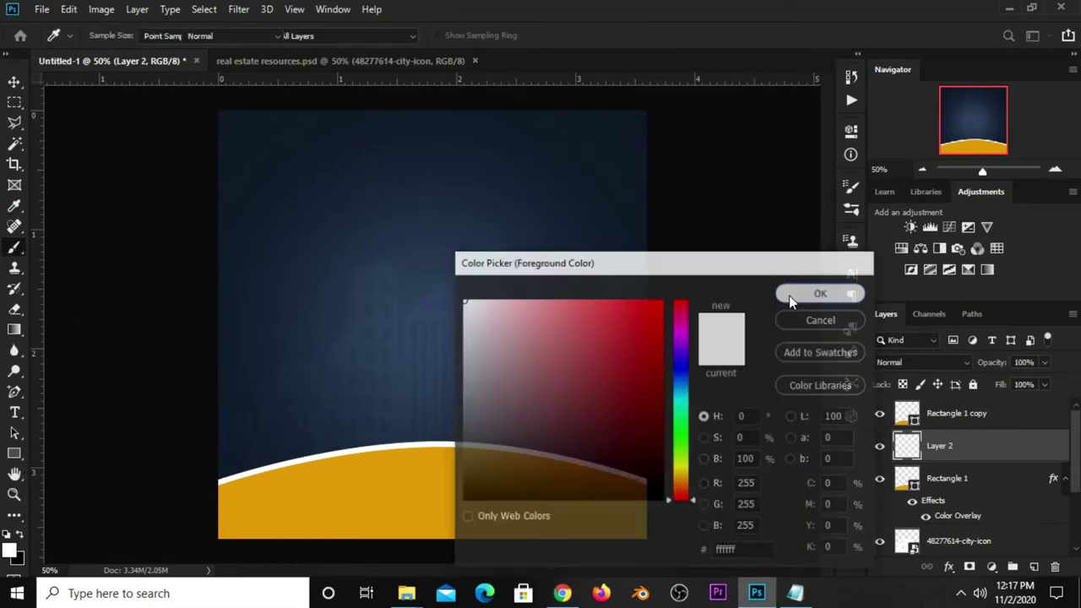
{"action": "key", "text": "bracketright"}
{"action": "key", "text": "bracketright"}
{"action": "key", "text": "bracketright"}
{"action": "key", "text": "bracketright"}
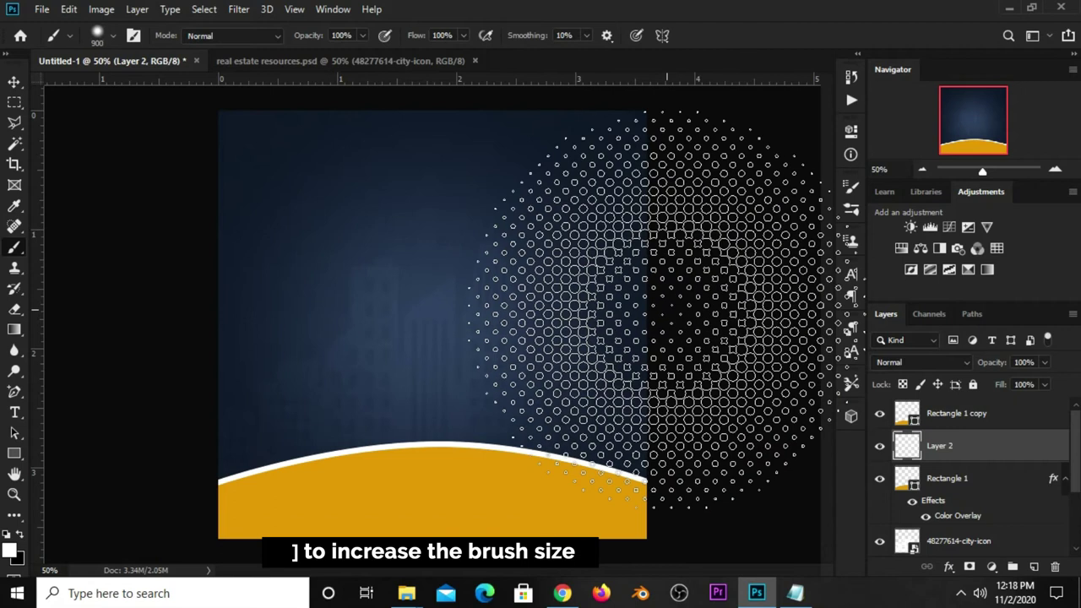
{"action": "key", "text": "bracketleft"}
{"action": "key", "text": "bracketleft"}
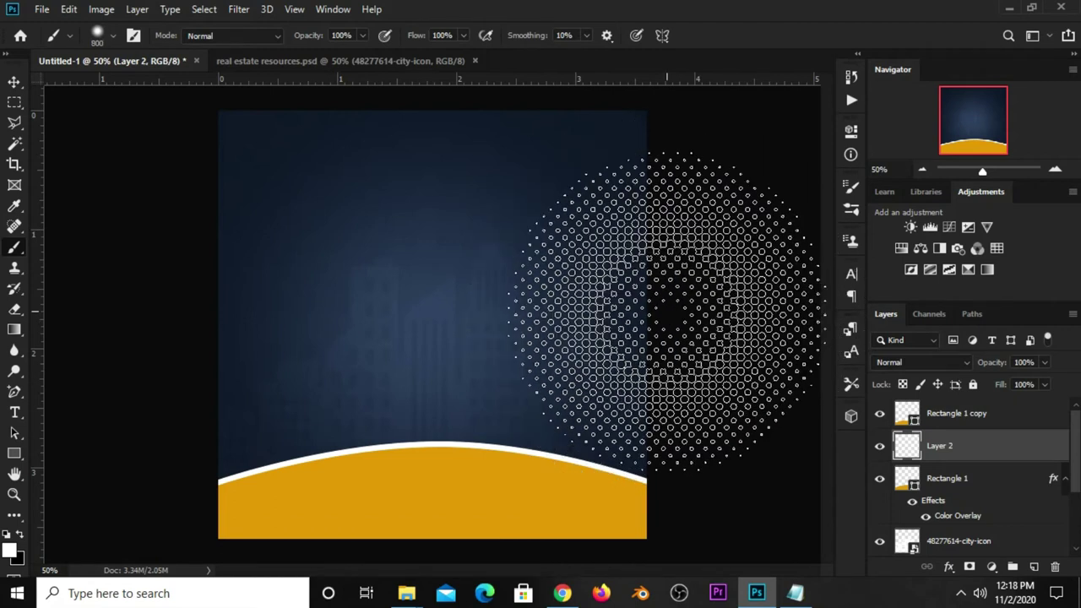
{"action": "left_click", "coordinate": [655, 308]}
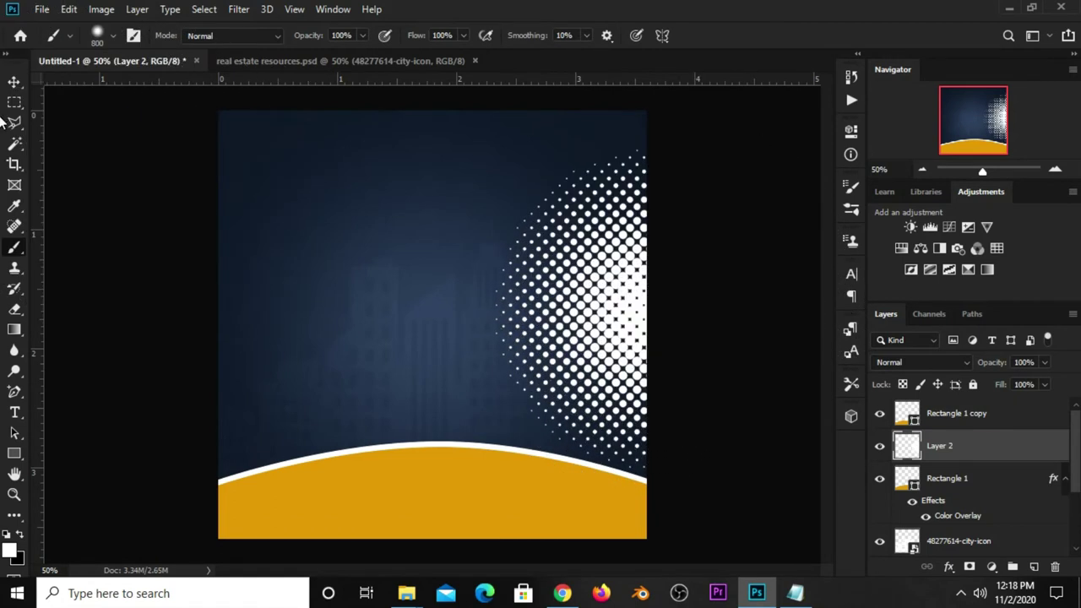
- Scale the halftone pattern up slightly
{"action": "left_click", "coordinate": [15, 82]}
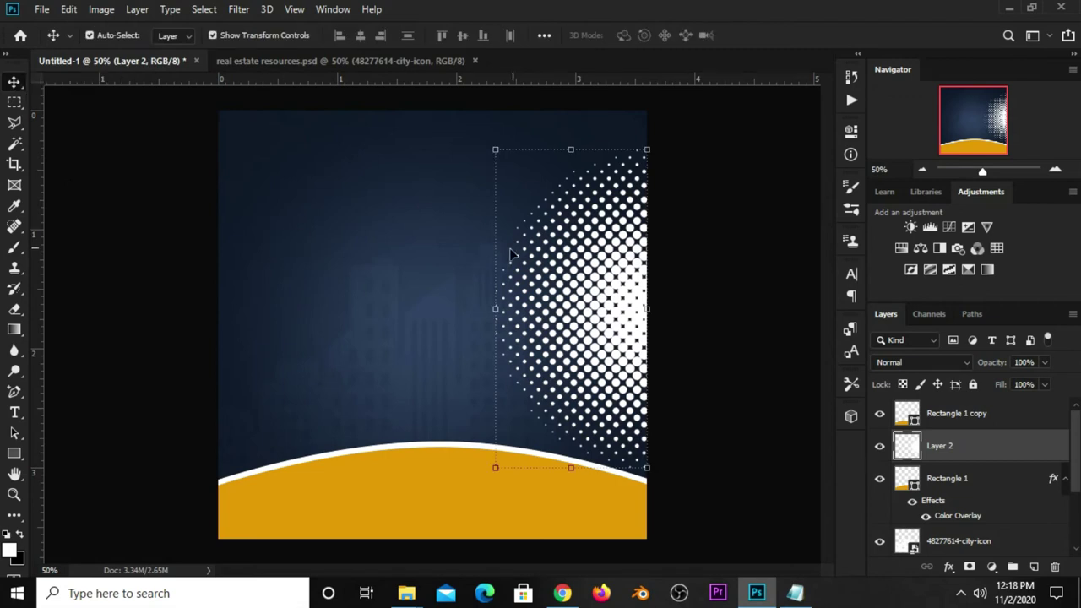
{"action": "left_click_drag", "start_coordinate": [570, 149], "coordinate": [570, 131]}
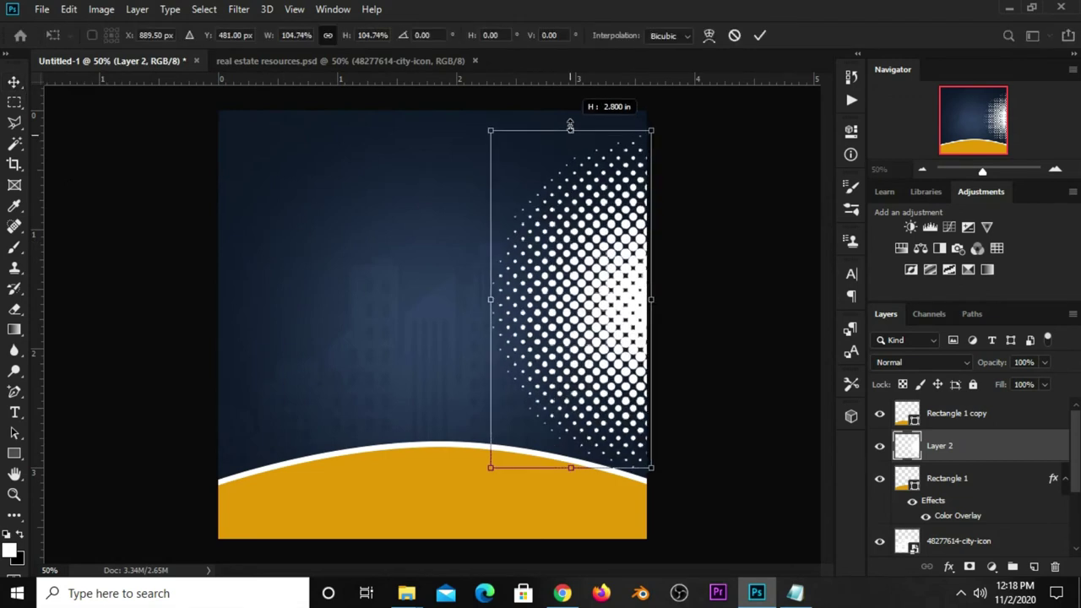
{"action": "key", "text": "Return"}
- Blend the halftone layer as Overlay at 6% opacity
{"action": "left_click", "coordinate": [921, 362]}
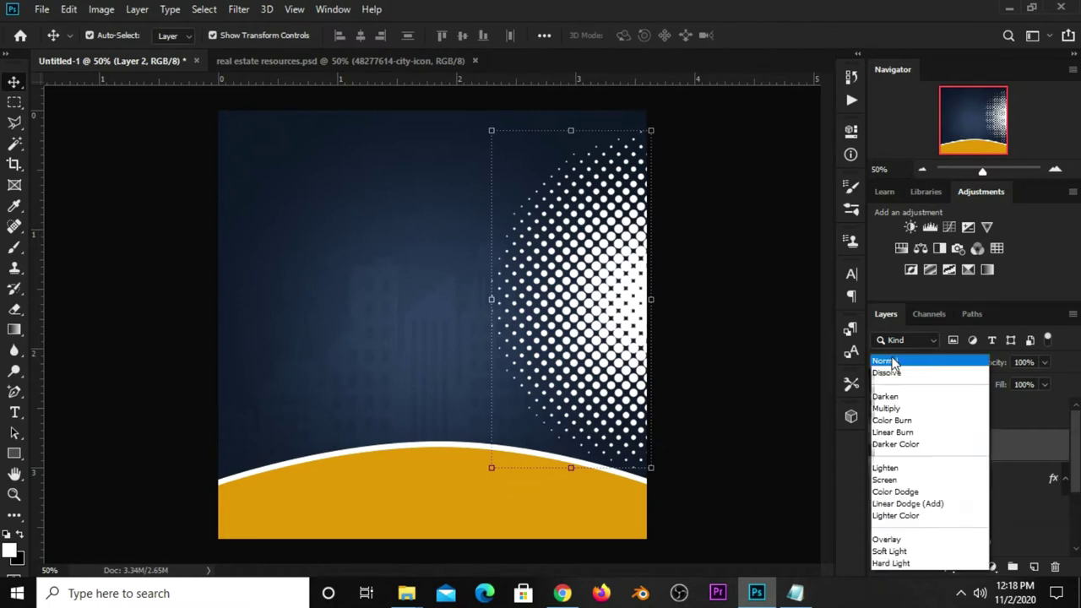
{"action": "left_click", "coordinate": [889, 377]}
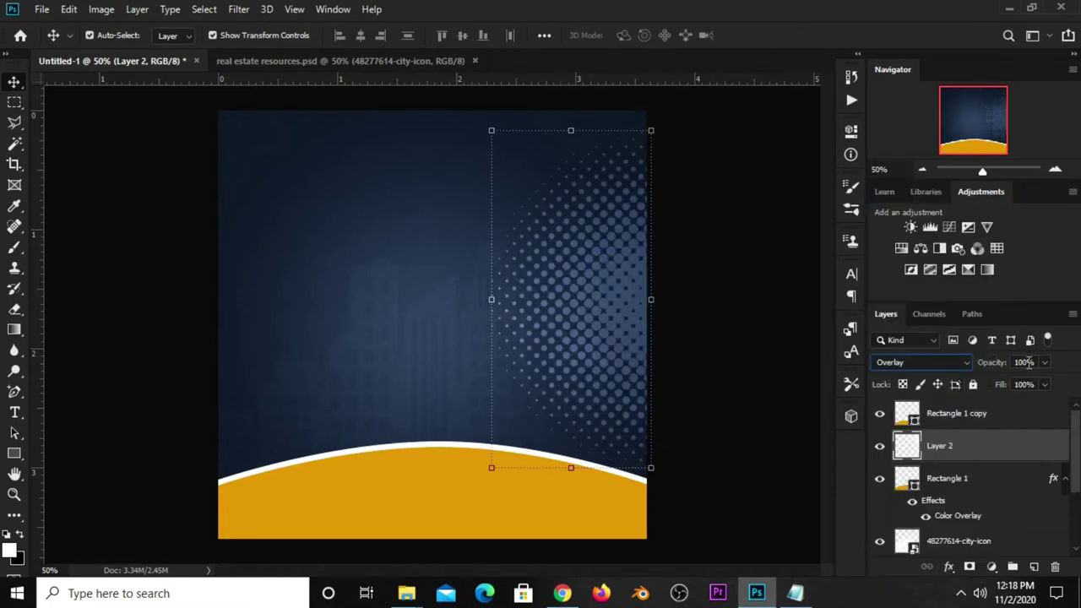
{"action": "left_click", "coordinate": [1024, 361]}
{"action": "type", "text": "6"}
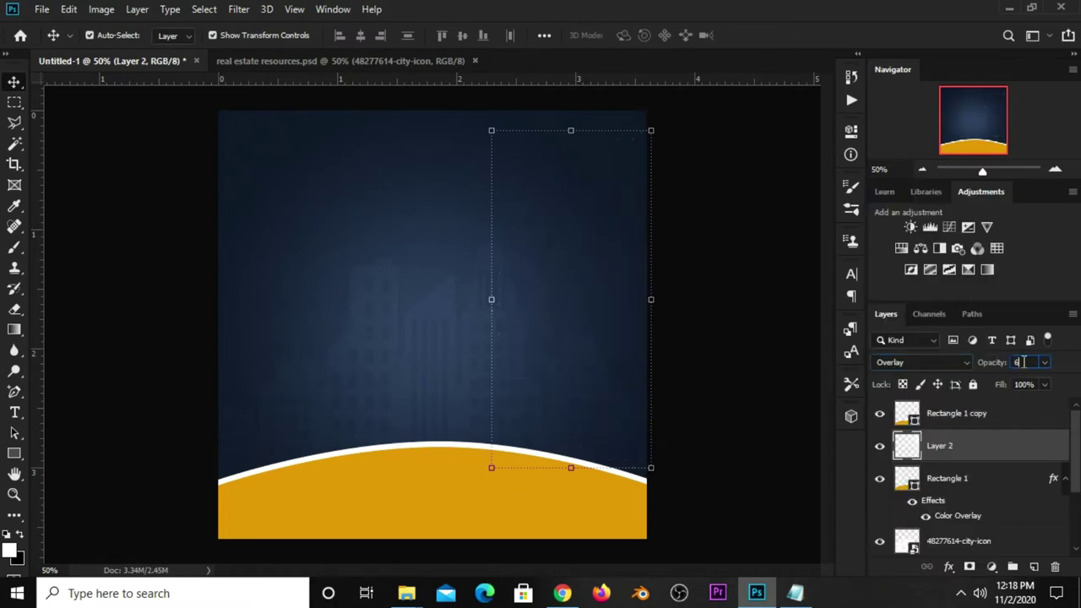
{"action": "left_click", "coordinate": [722, 308]}
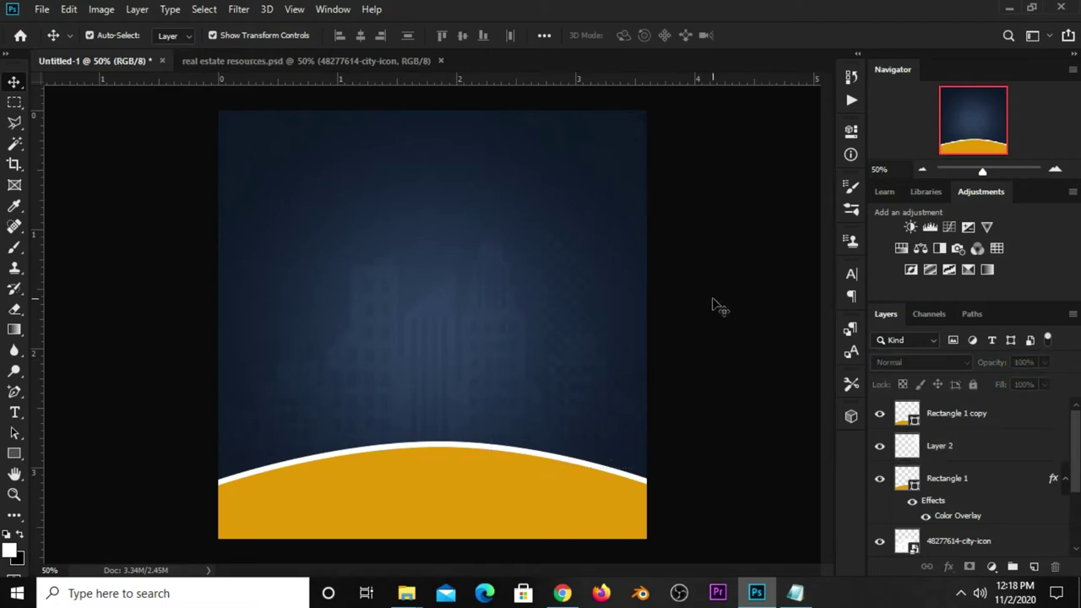
- Select the city skyline layer in the Layers panel
{"action": "scroll", "coordinate": [959, 479], "scroll_direction": "down", "scroll_amount": 2}
{"action": "left_click", "coordinate": [959, 477]}
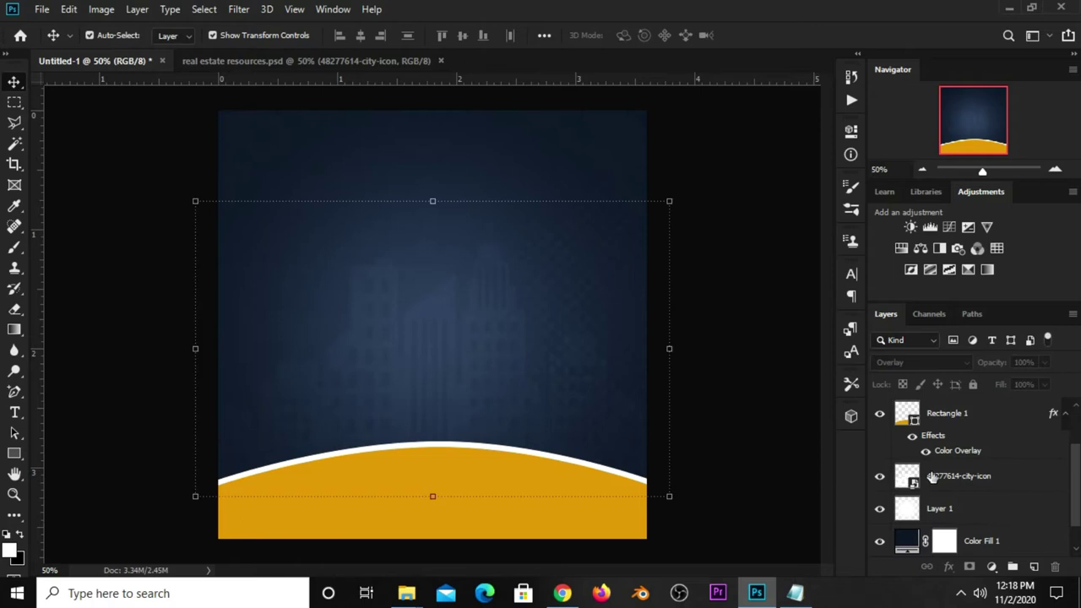
{"action": "left_click", "coordinate": [880, 476]}
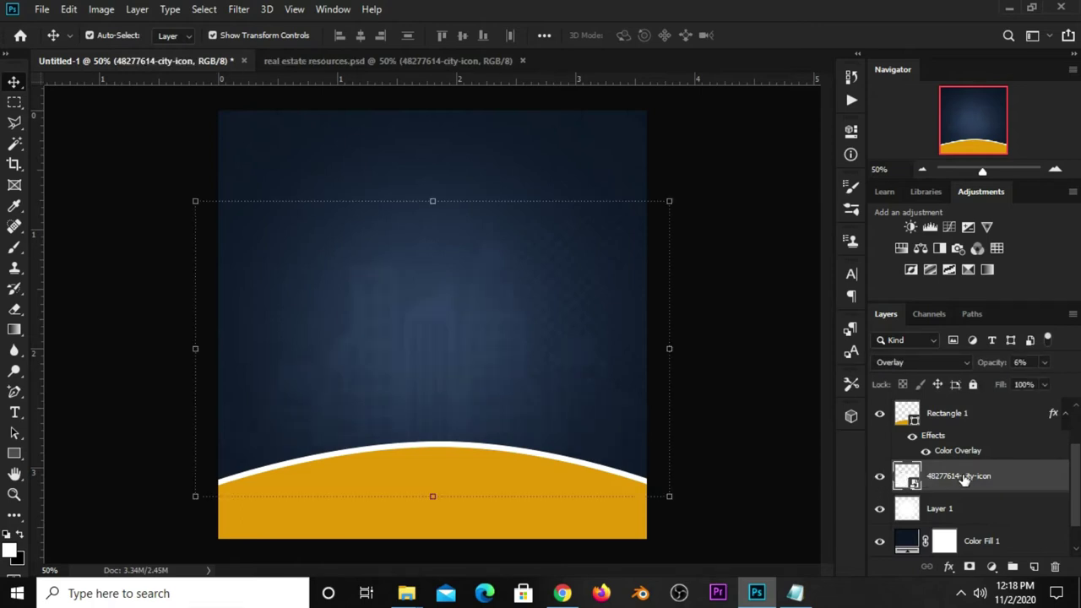
{"action": "left_click", "coordinate": [949, 510]}
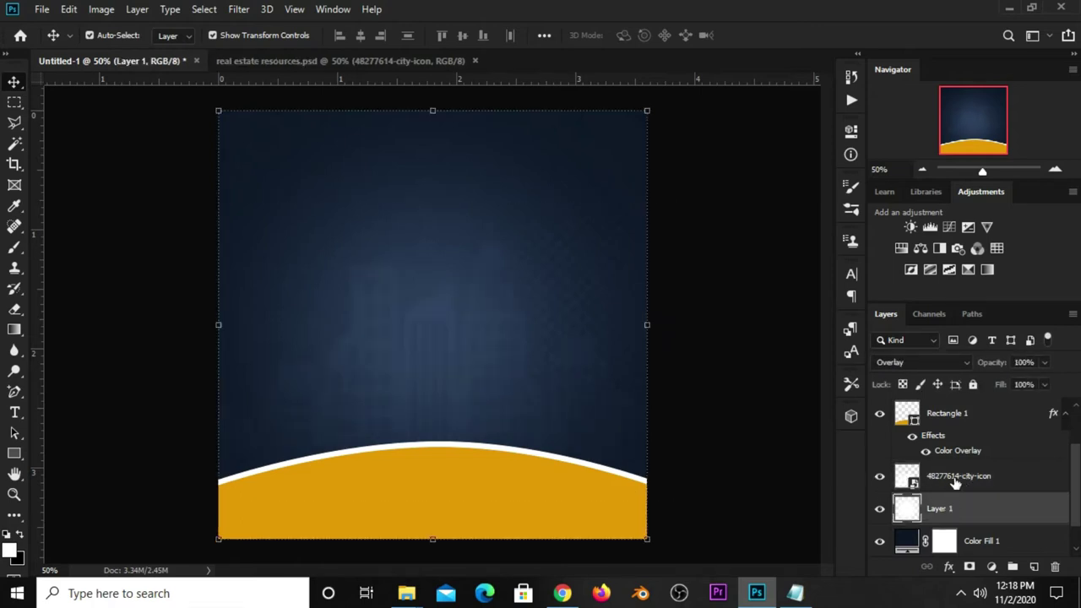
{"action": "left_click", "coordinate": [959, 479]}
- Add an Exposure adjustment with gamma about 0.87, then switch to real estate resources.psd
{"action": "left_click", "coordinate": [993, 569]}
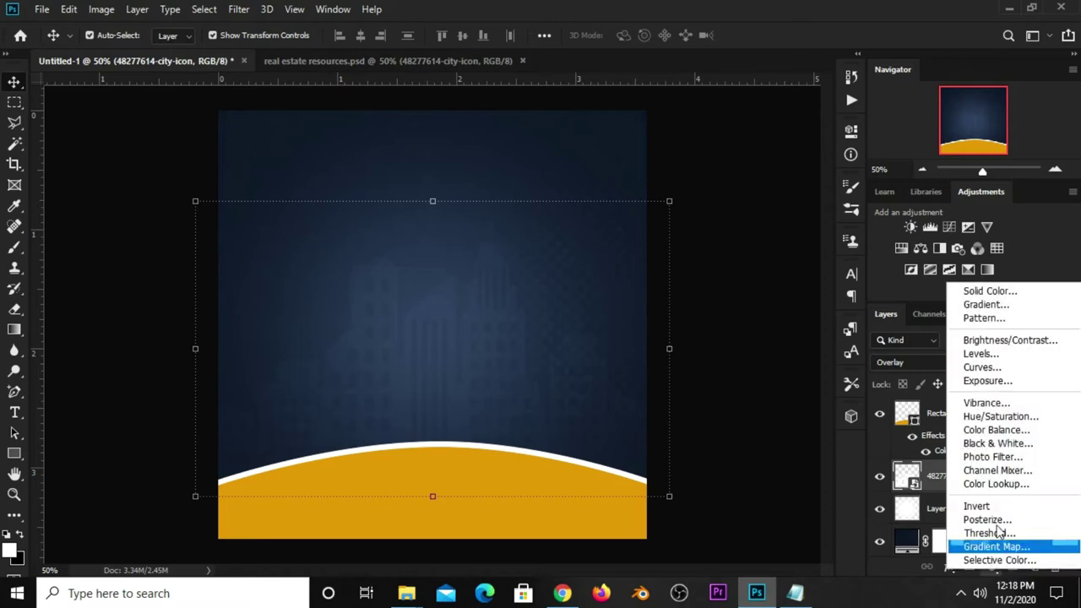
{"action": "left_click", "coordinate": [986, 380]}
{"action": "left_click", "coordinate": [720, 281]}
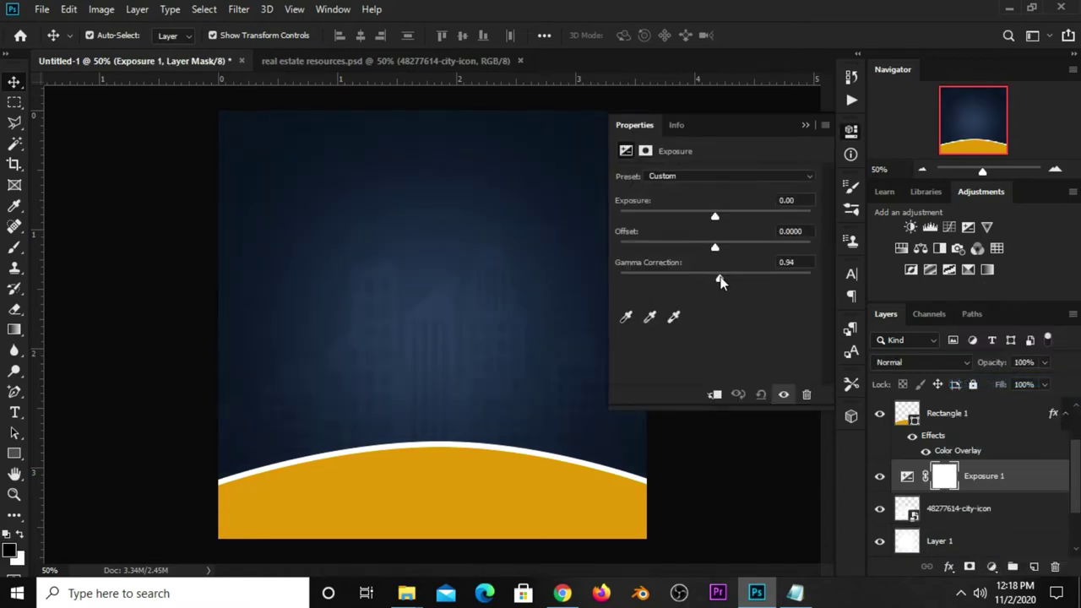
{"action": "left_click_drag", "start_coordinate": [722, 281], "coordinate": [723, 274]}
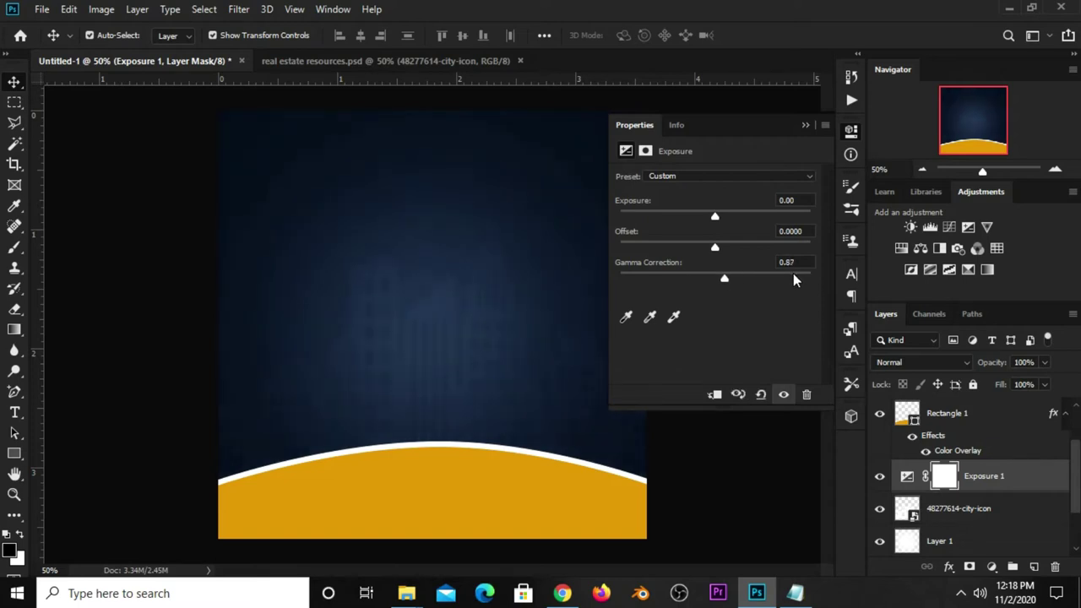
{"action": "left_click", "coordinate": [805, 126]}
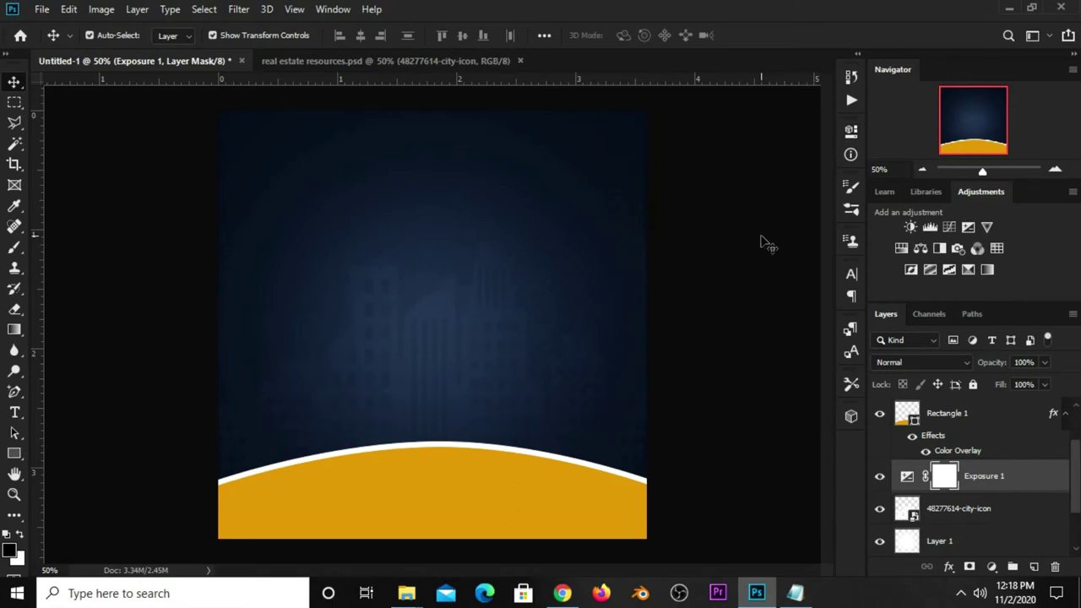
{"action": "left_click", "coordinate": [685, 259]}
{"action": "left_click", "coordinate": [327, 63]}
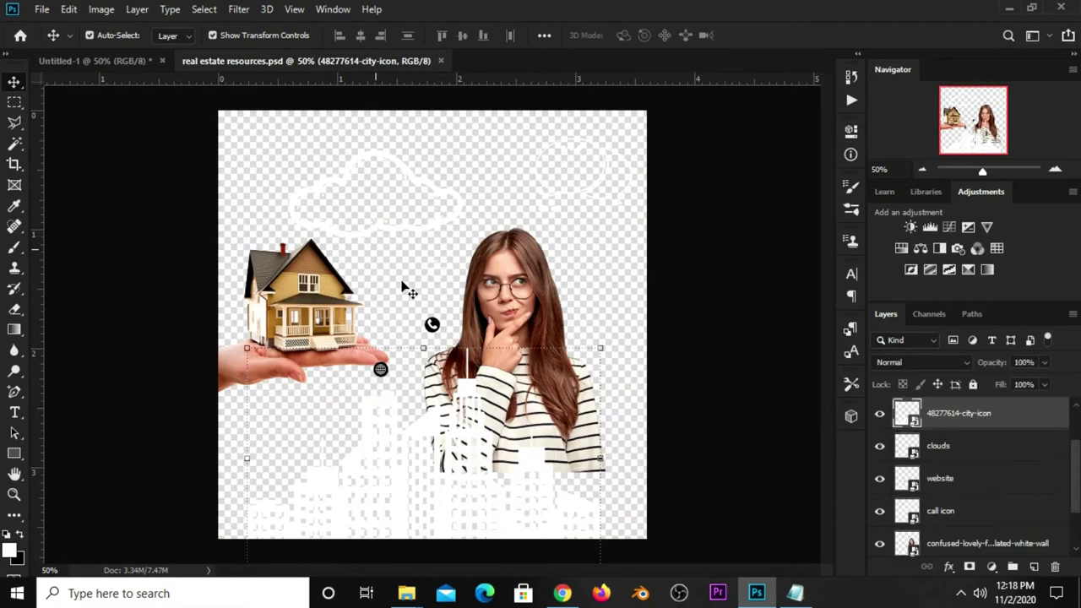
- Drag the woman photo into Untitled-1, place her lower right, and scale to about 111%
{"action": "left_click", "coordinate": [525, 298]}
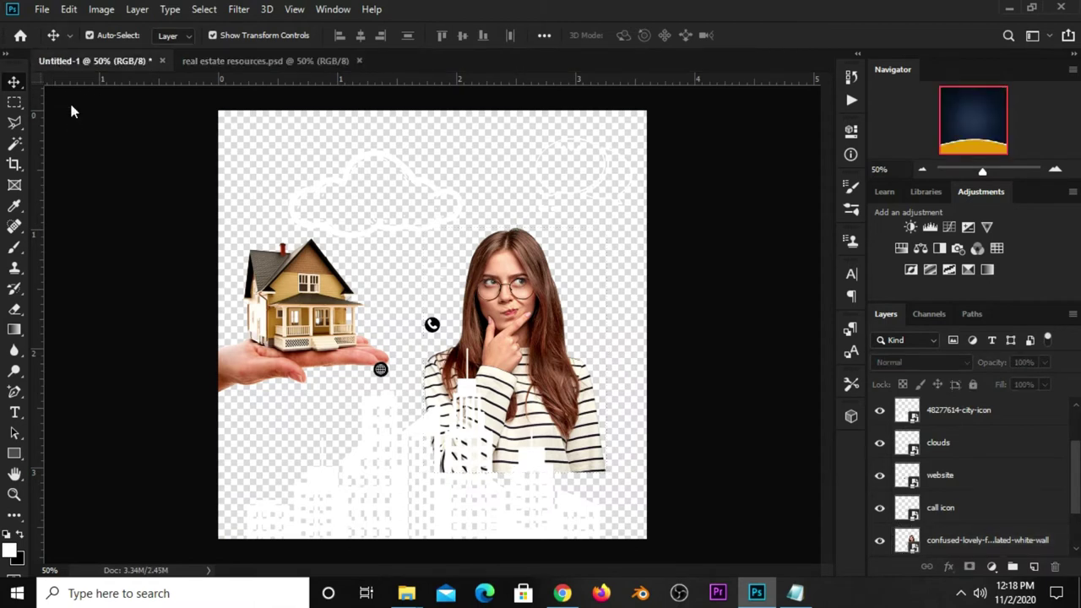
{"action": "left_click_drag", "start_coordinate": [79, 85], "coordinate": [403, 284]}
{"action": "left_click_drag", "start_coordinate": [447, 321], "coordinate": [549, 428]}
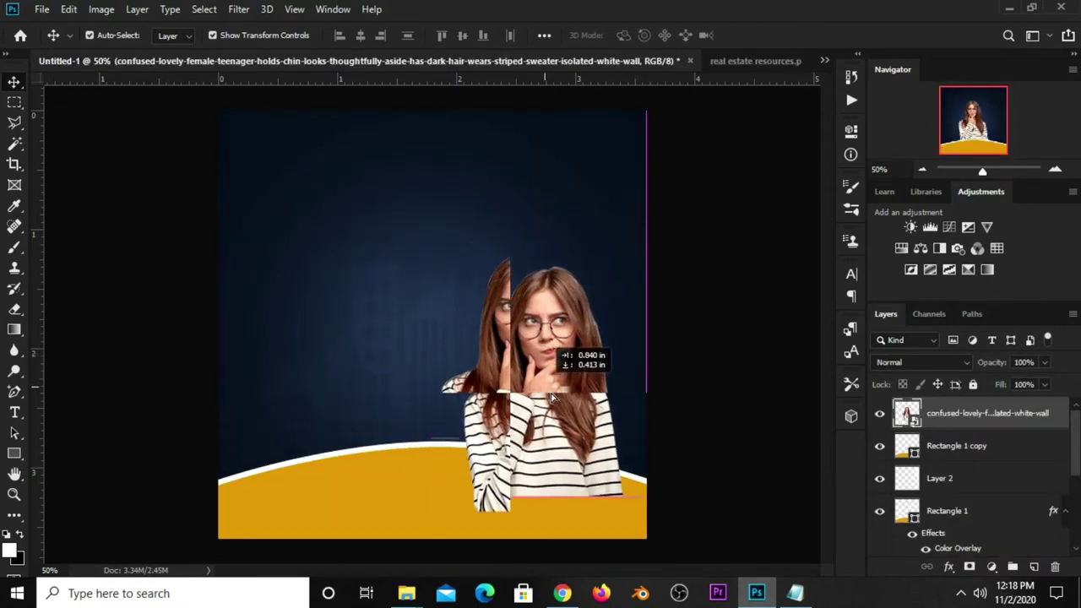
{"action": "key", "text": "ctrl+t"}
{"action": "left_click_drag", "start_coordinate": [553, 299], "coordinate": [552, 272]}
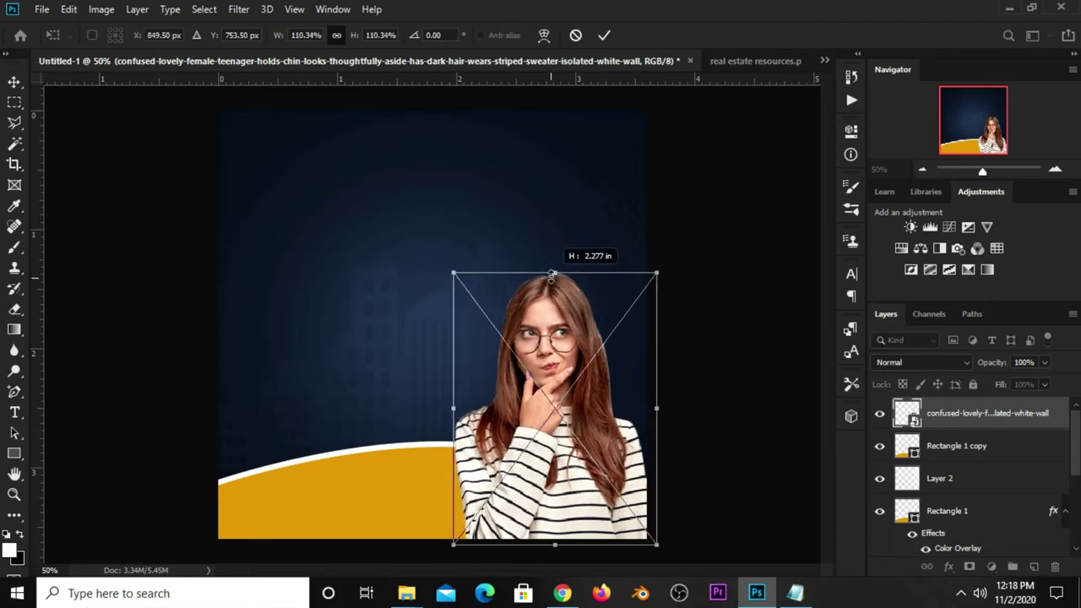
{"action": "left_click_drag", "start_coordinate": [544, 419], "coordinate": [523, 416]}
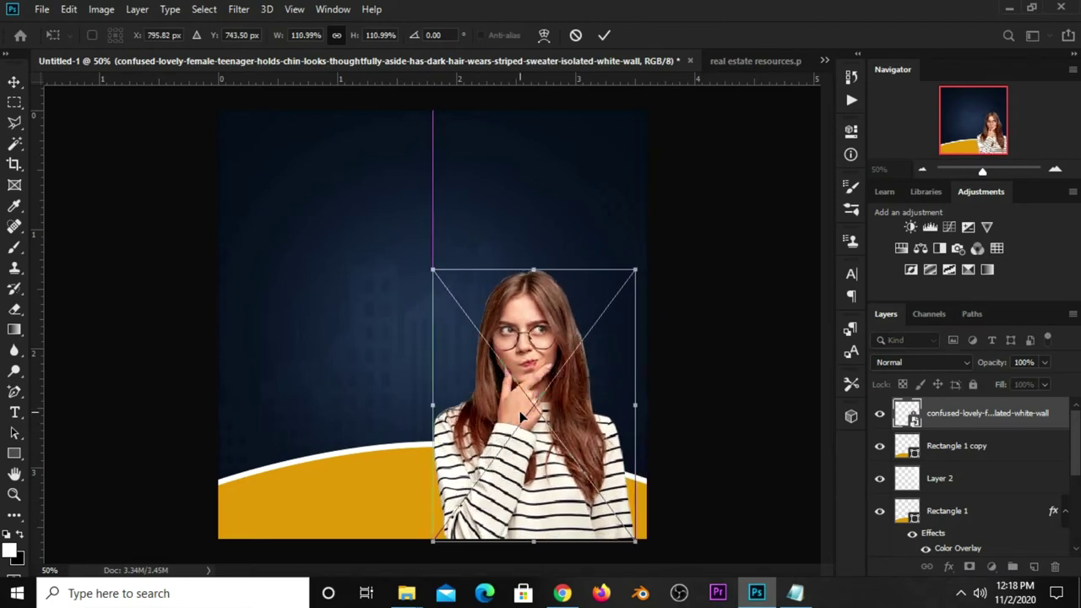
{"action": "key", "text": "Return"}
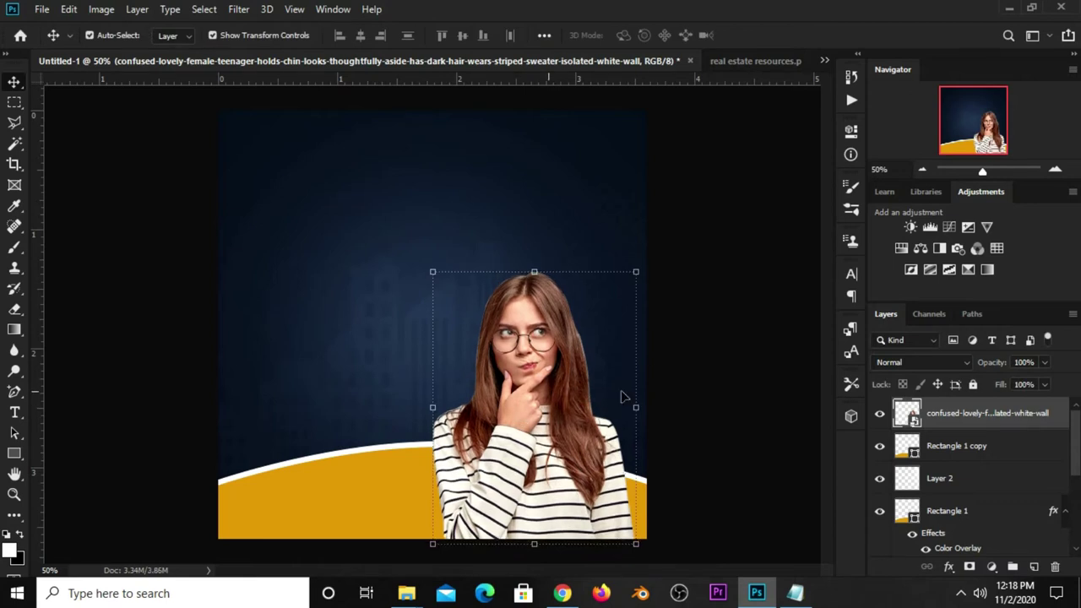
{"action": "left_click", "coordinate": [685, 334]}
- Copy the two-line 'logo here' text from the notes
{"action": "left_click", "coordinate": [796, 594]}
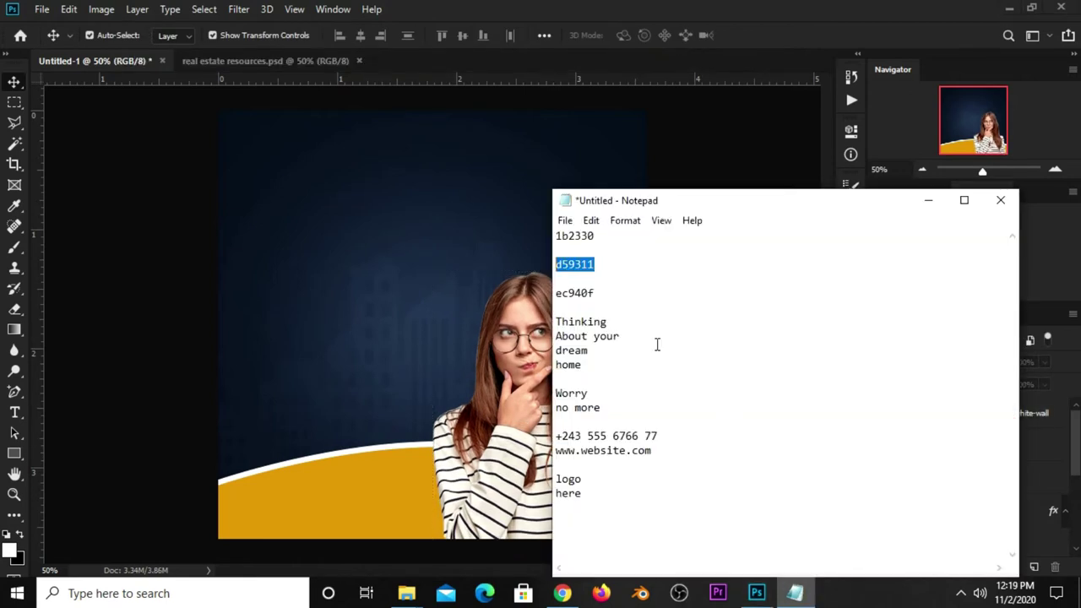
{"action": "left_click_drag", "start_coordinate": [589, 492], "coordinate": [538, 479]}
{"action": "right_click", "coordinate": [571, 480]}
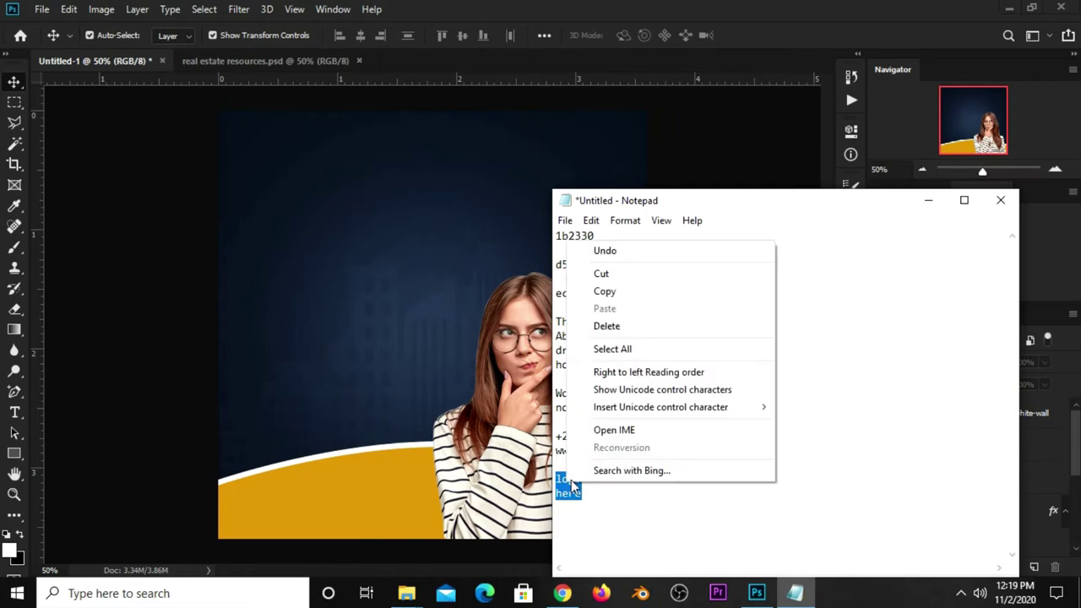
{"action": "left_click", "coordinate": [618, 290]}
{"action": "left_click", "coordinate": [741, 36]}
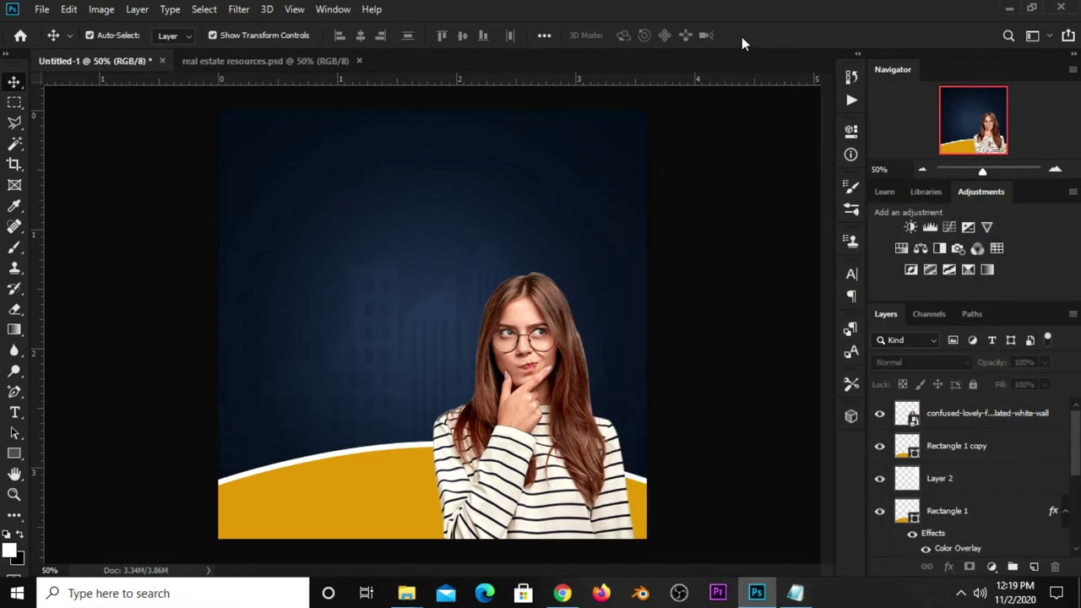
- Paste 'LOGO HERE' onto the poster as a new horizontal text layer
{"action": "left_click", "coordinate": [8, 412]}
{"action": "right_click", "coordinate": [10, 412]}
{"action": "left_click", "coordinate": [8, 412]}
{"action": "right_click", "coordinate": [9, 410]}
{"action": "left_click", "coordinate": [59, 413]}
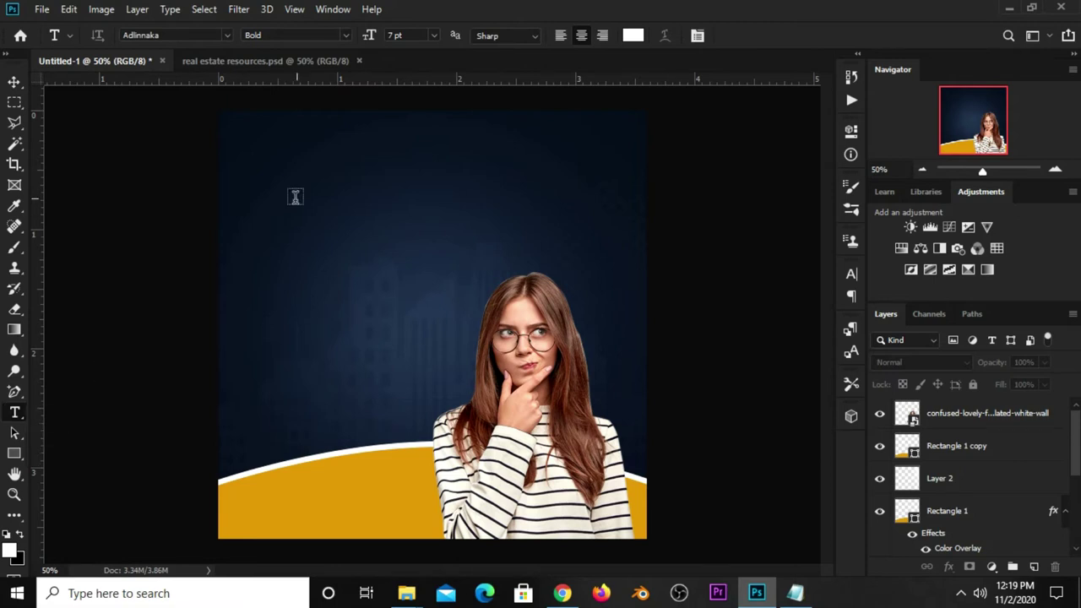
{"action": "left_click", "coordinate": [321, 177]}
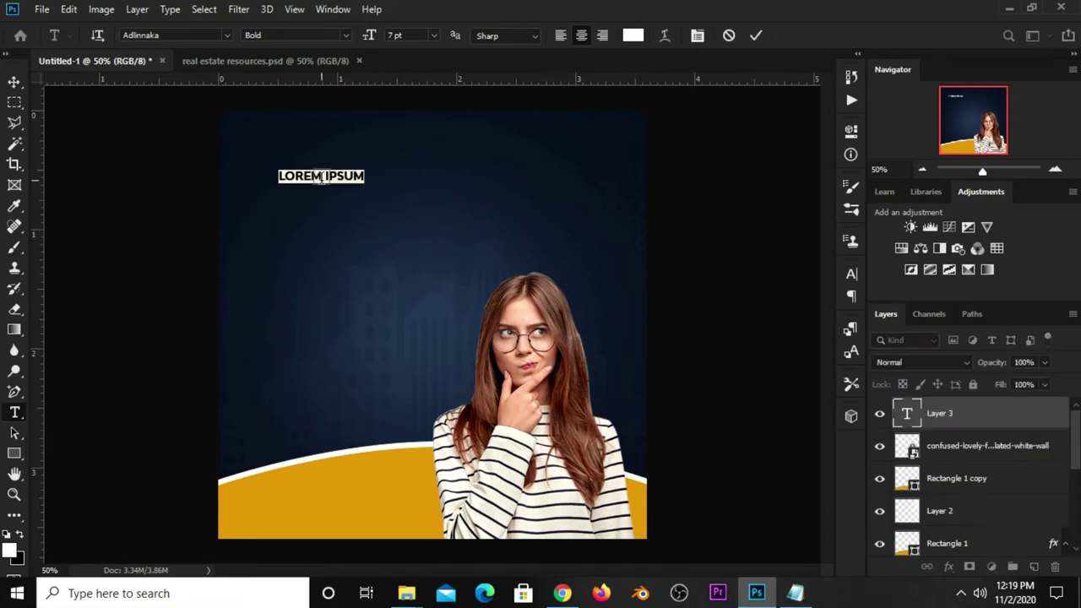
{"action": "key", "text": "ctrl+v"}
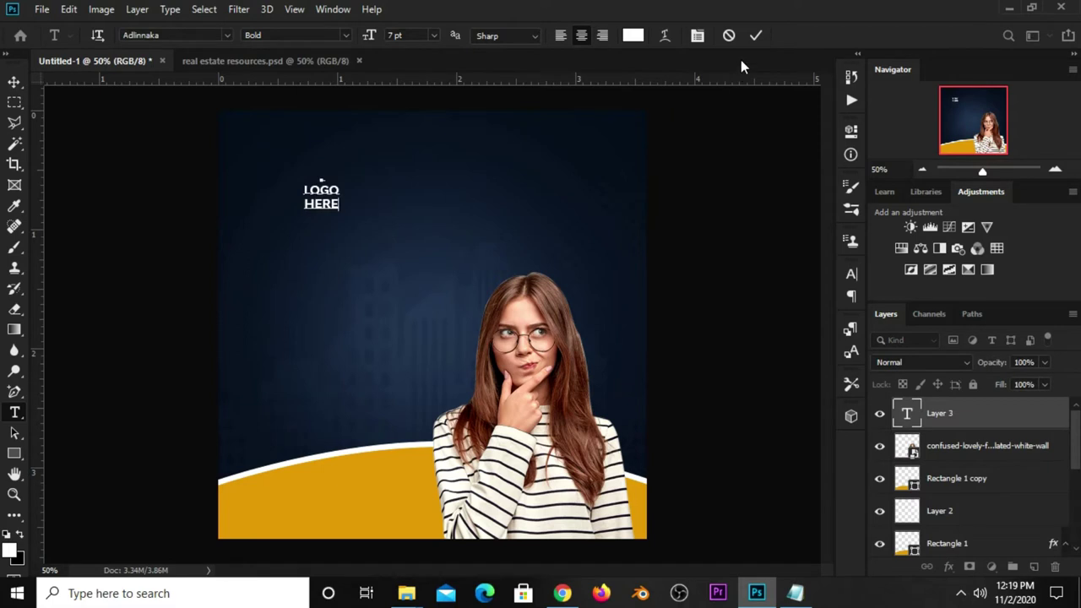
{"action": "left_click", "coordinate": [755, 35]}
{"action": "key", "text": "v"}
- Move the LOGO HERE text into the poster's top-right corner
{"action": "left_click_drag", "start_coordinate": [321, 199], "coordinate": [553, 162]}
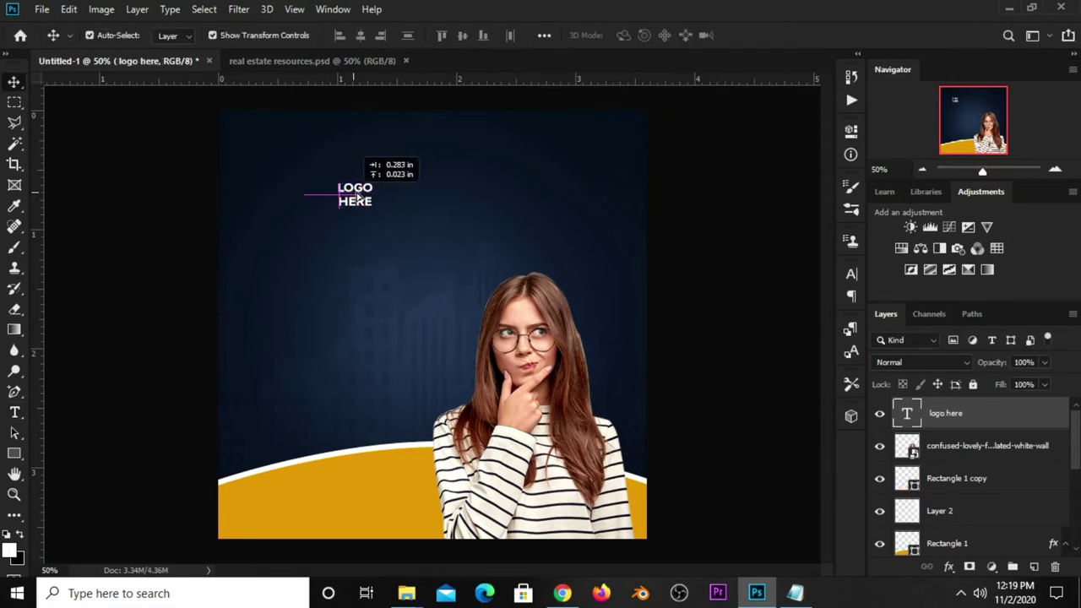
{"action": "left_click", "coordinate": [610, 141]}
{"action": "left_click", "coordinate": [680, 190]}
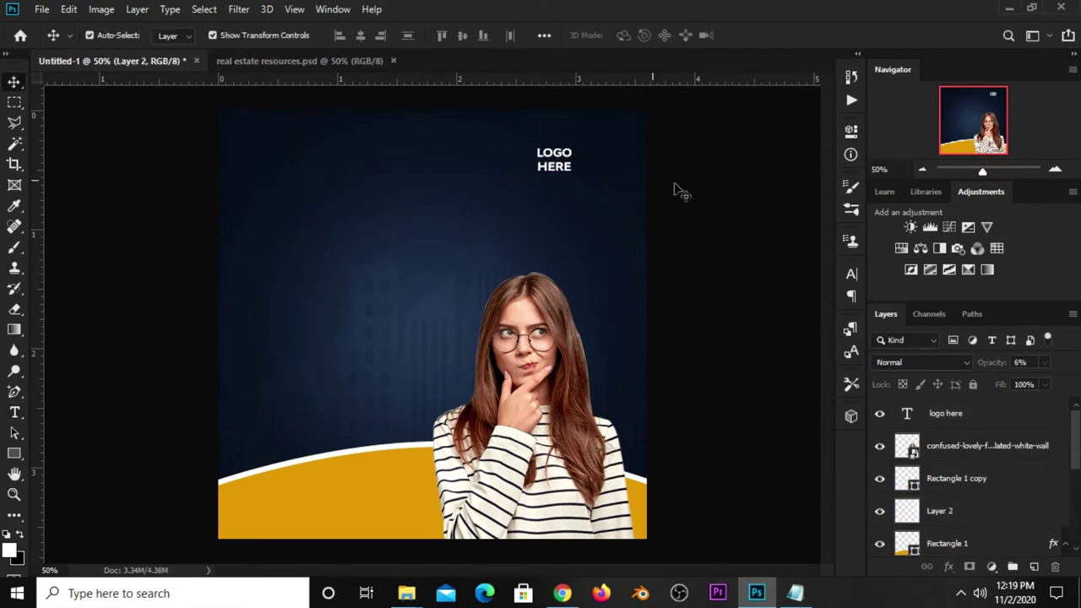
{"action": "left_click", "coordinate": [554, 160]}
{"action": "key", "text": "ctrl+t"}
{"action": "mouse_move", "coordinate": [554, 160]}
{"action": "left_mouse_down"}
{"action": "mouse_move", "coordinate": [605, 139]}
{"action": "mouse_move", "coordinate": [594, 143]}
{"action": "left_mouse_up"}
{"action": "left_click", "coordinate": [700, 150]}
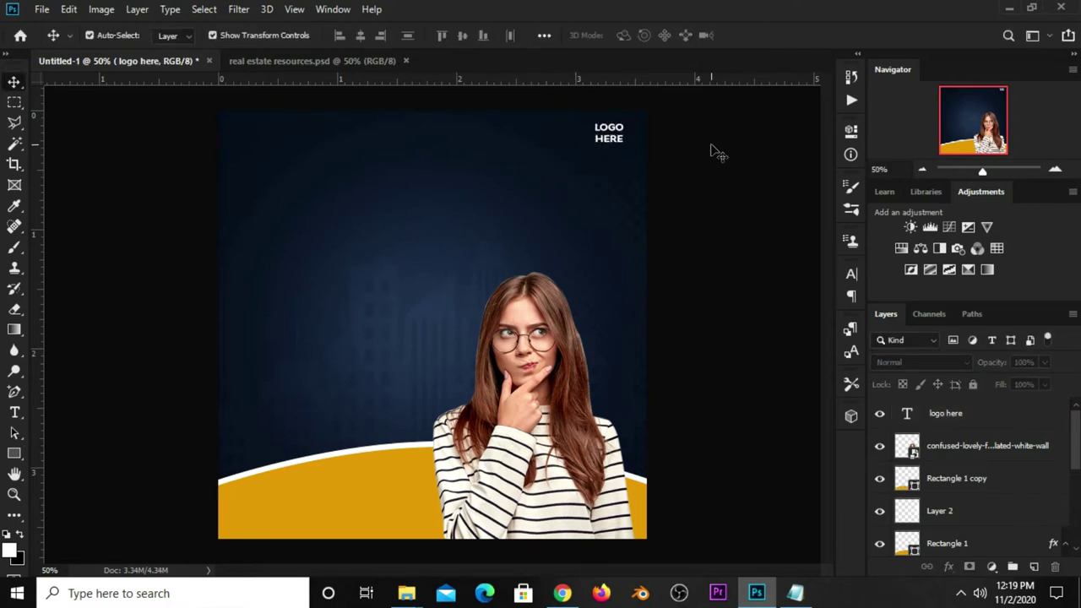
- Drag the 'home' house-in-hand layer from real estate resources.psd onto the poster's left side
{"action": "left_click", "coordinate": [283, 59]}
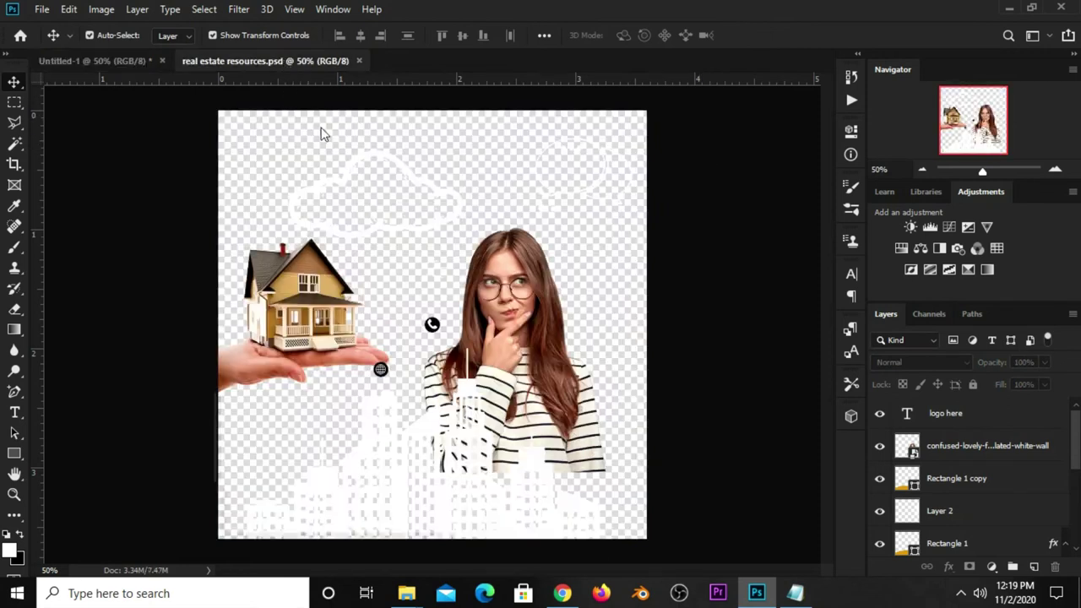
{"action": "left_click", "coordinate": [276, 311]}
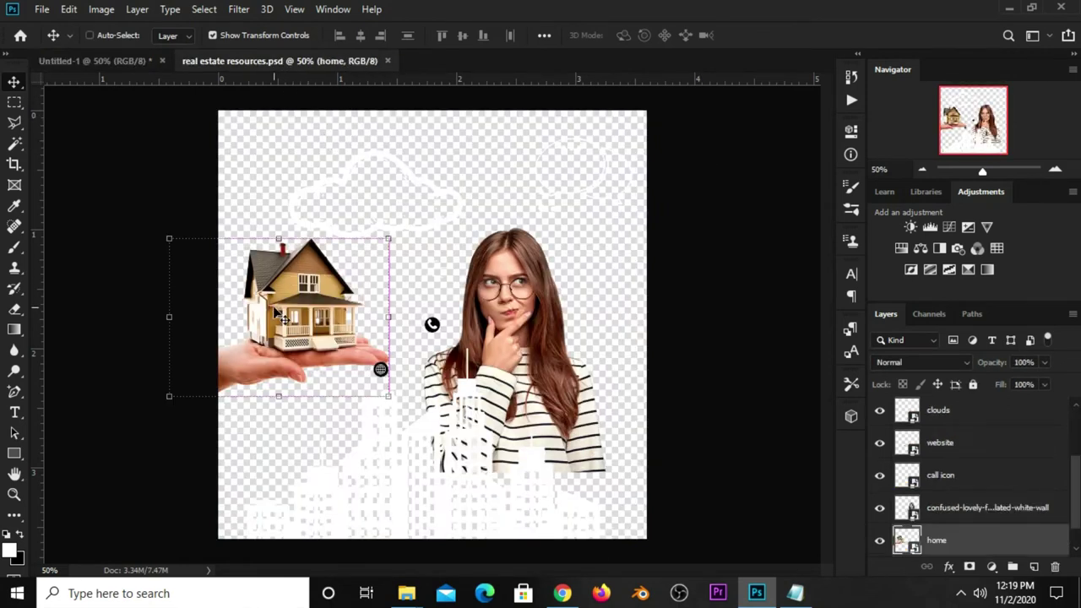
{"action": "left_click_drag", "start_coordinate": [279, 317], "coordinate": [292, 287]}
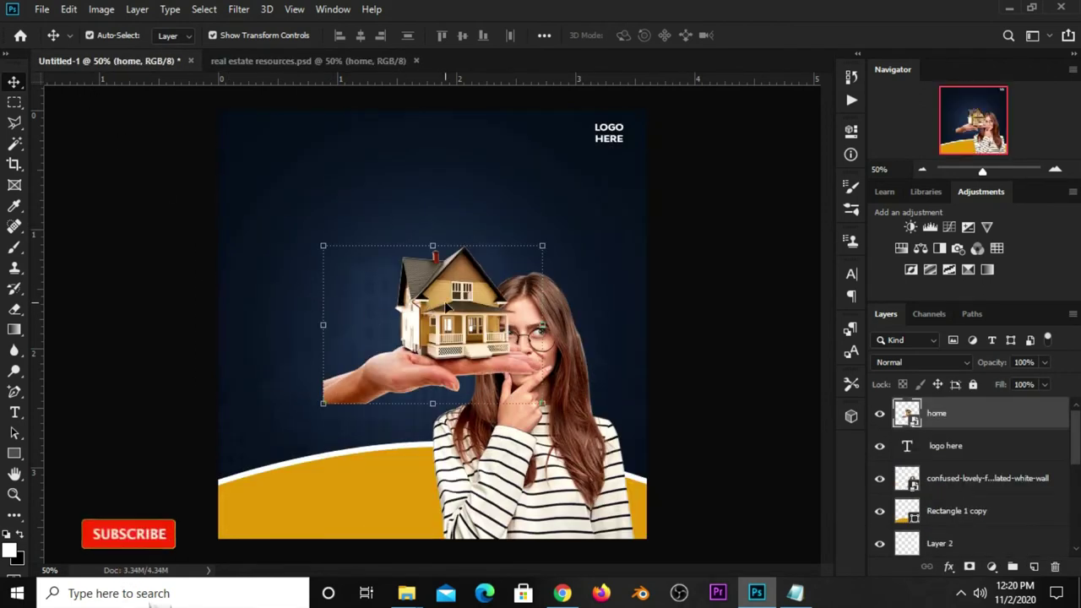
{"action": "mouse_move", "coordinate": [291, 287]}
{"action": "left_mouse_down"}
{"action": "mouse_move", "coordinate": [333, 341]}
{"action": "mouse_move", "coordinate": [284, 344]}
{"action": "left_mouse_up"}
{"action": "left_click", "coordinate": [131, 217]}
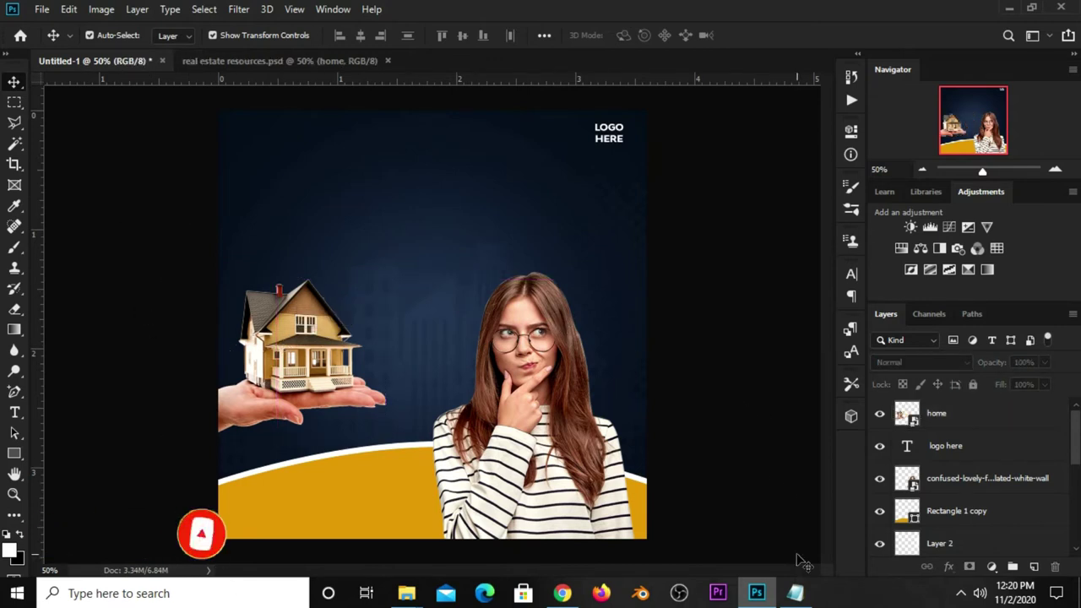
{"action": "left_click", "coordinate": [794, 593]}
- Copy 'Thinking' from the notes and paste it as a new text layer at top-left
{"action": "left_click_drag", "start_coordinate": [615, 321], "coordinate": [541, 319]}
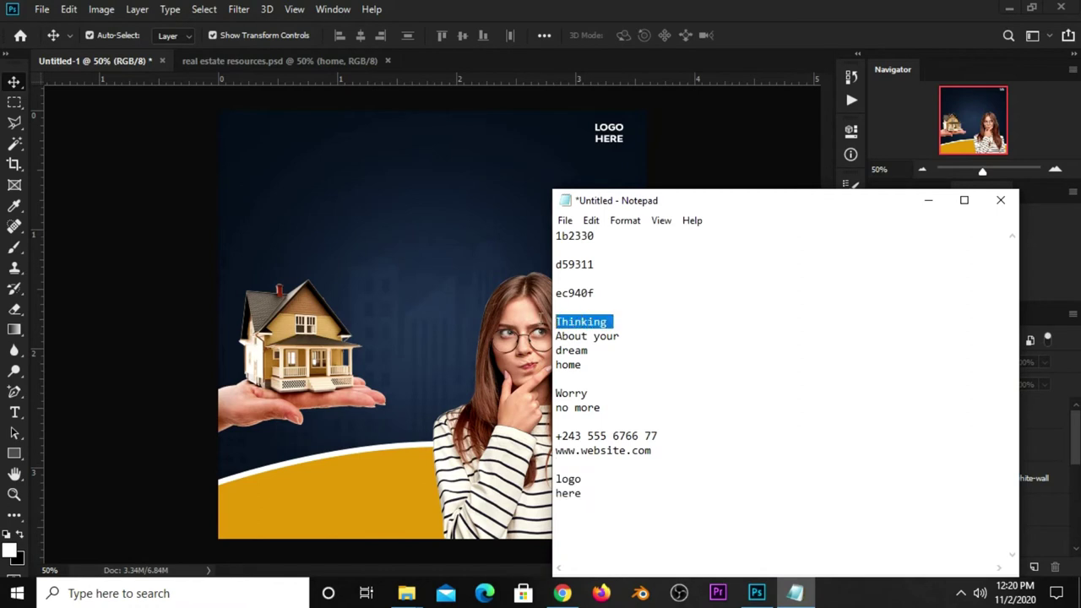
{"action": "right_click", "coordinate": [585, 324]}
{"action": "left_click", "coordinate": [622, 374]}
{"action": "left_click", "coordinate": [746, 37]}
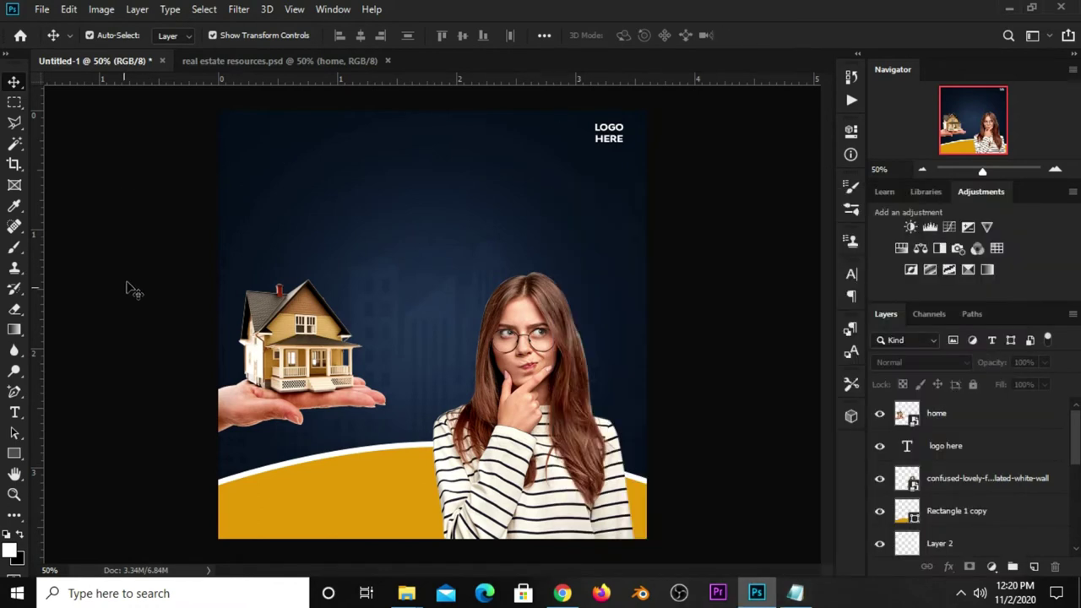
{"action": "left_click", "coordinate": [15, 412]}
{"action": "left_click", "coordinate": [59, 414]}
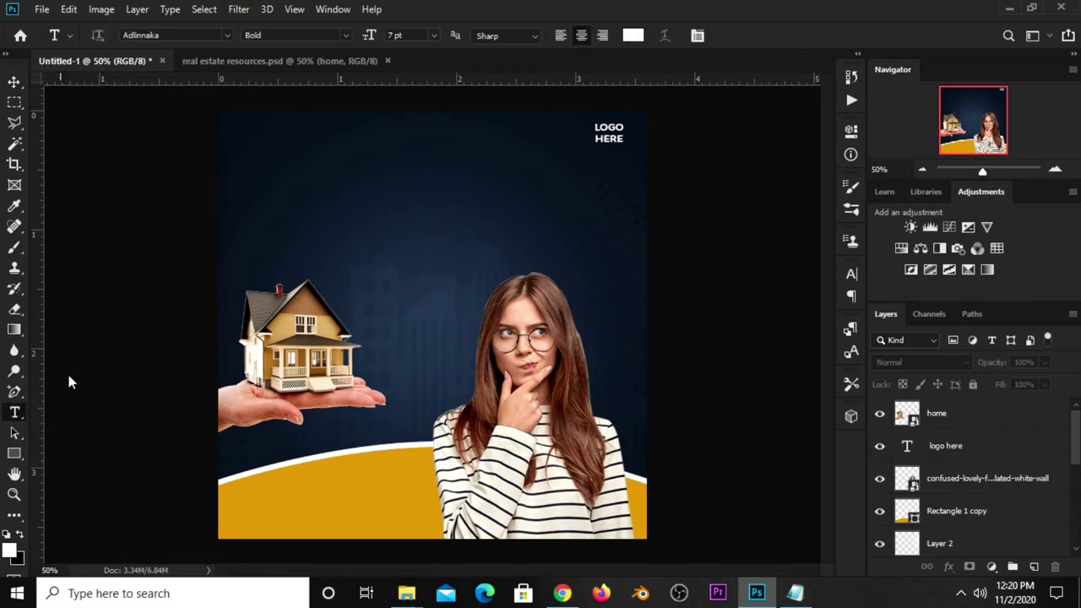
{"action": "left_click", "coordinate": [266, 159]}
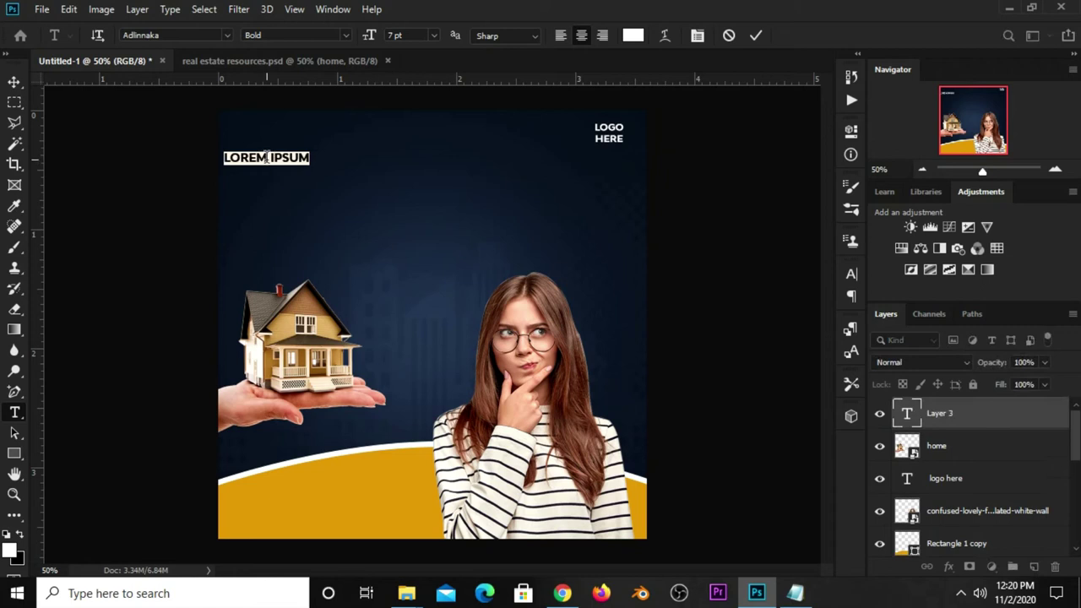
{"action": "key", "text": "ctrl+v"}
{"action": "left_click", "coordinate": [756, 36]}
{"action": "key", "text": "v"}
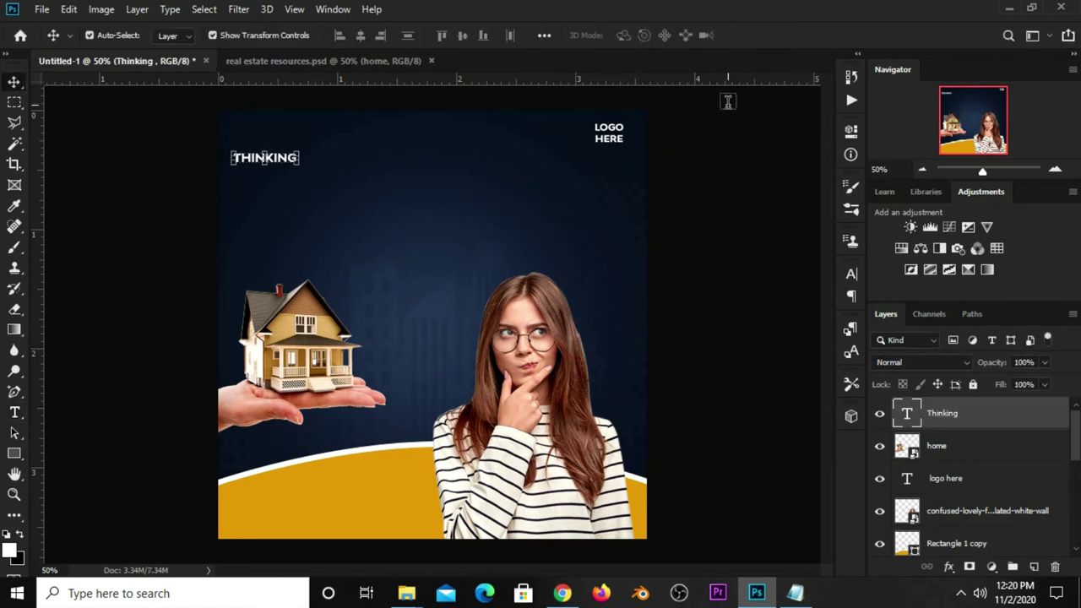
- Set Thinking to 16 pt without All Caps, position it, and duplicate it below
{"action": "left_click", "coordinate": [851, 274]}
{"action": "left_click", "coordinate": [719, 382]}
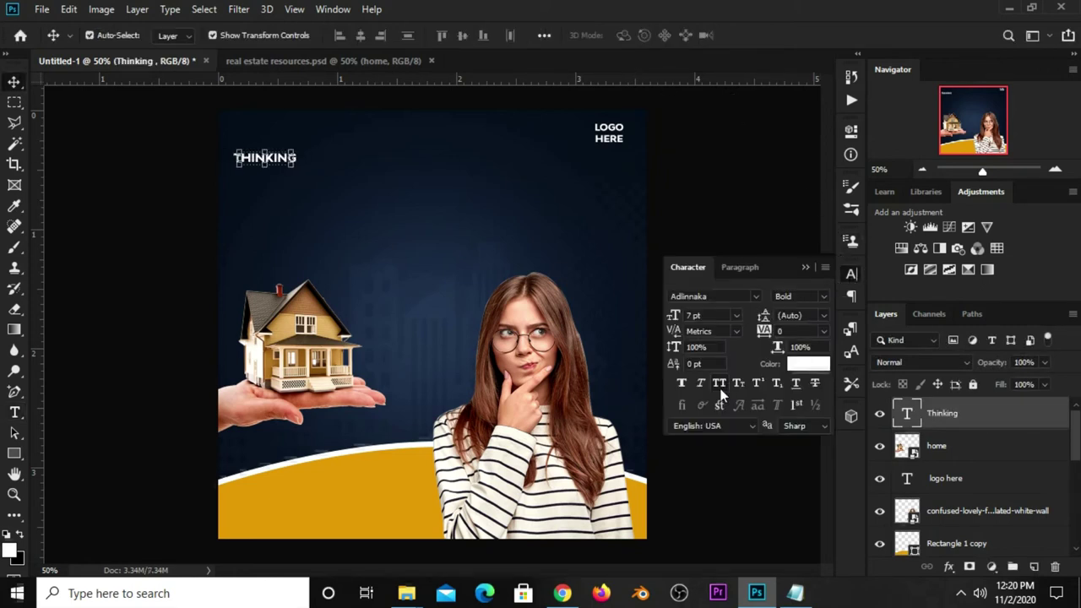
{"action": "left_click", "coordinate": [714, 316]}
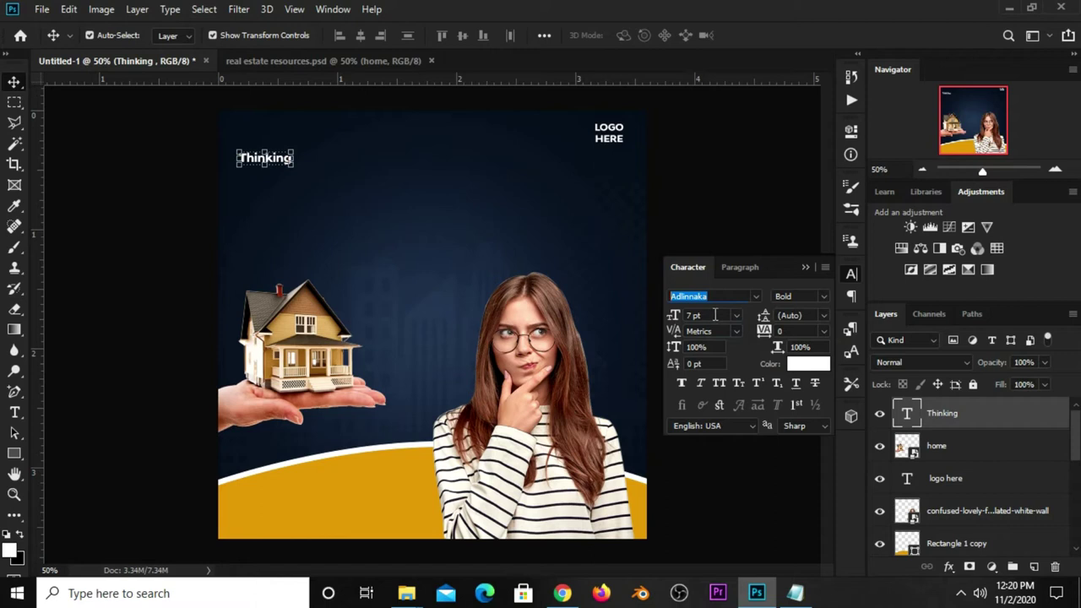
{"action": "type", "text": "6"}
{"action": "key", "text": "Return"}
{"action": "left_click", "coordinate": [804, 267]}
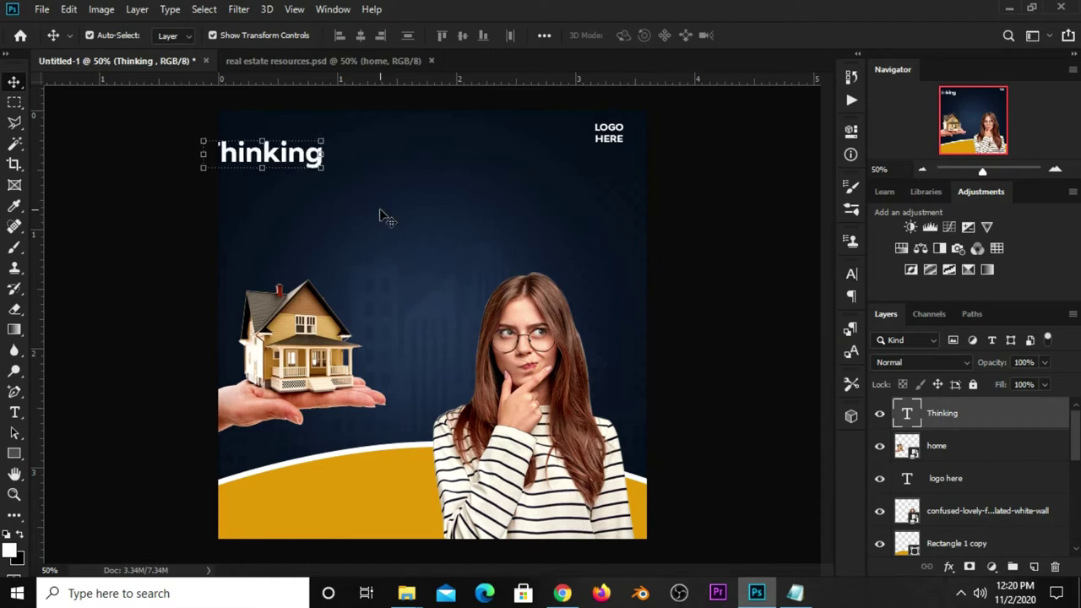
{"action": "mouse_move", "coordinate": [288, 156]}
{"action": "left_mouse_down"}
{"action": "mouse_move", "coordinate": [327, 169]}
{"action": "mouse_move", "coordinate": [322, 150]}
{"action": "left_mouse_up"}
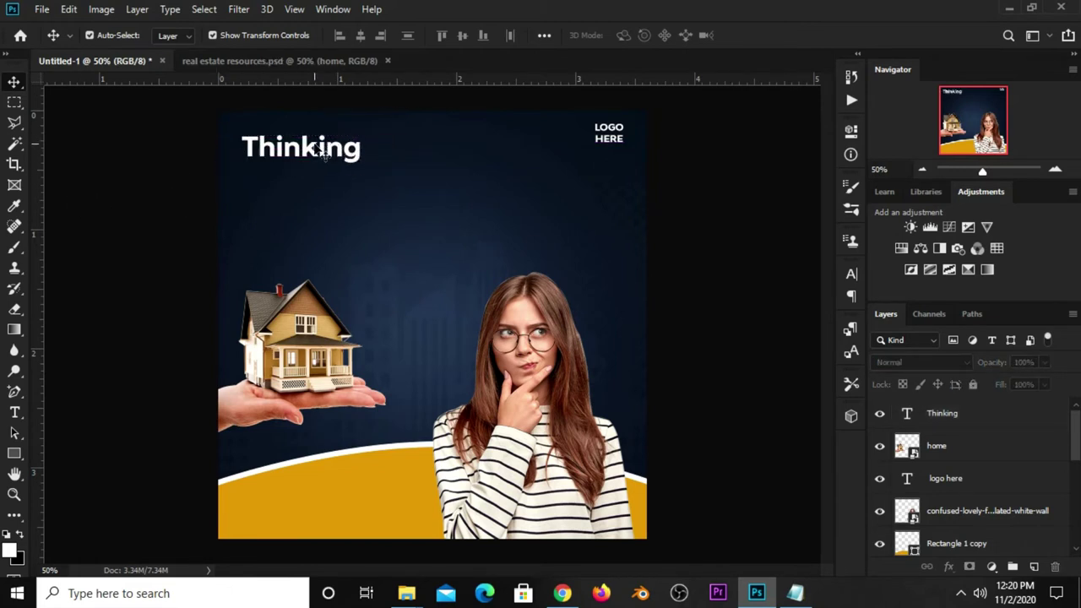
{"action": "left_click_drag", "start_coordinate": [297, 140], "coordinate": [301, 190]}
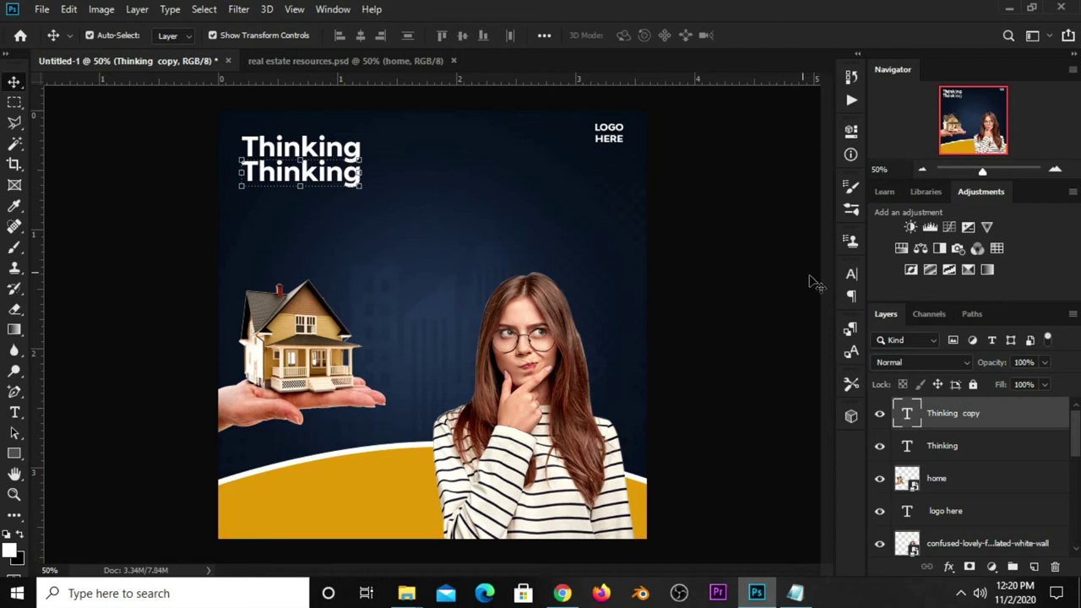
- Change the second Thinking line's font to Raleway with Regular style
{"action": "left_click", "coordinate": [849, 277]}
{"action": "left_click", "coordinate": [756, 295]}
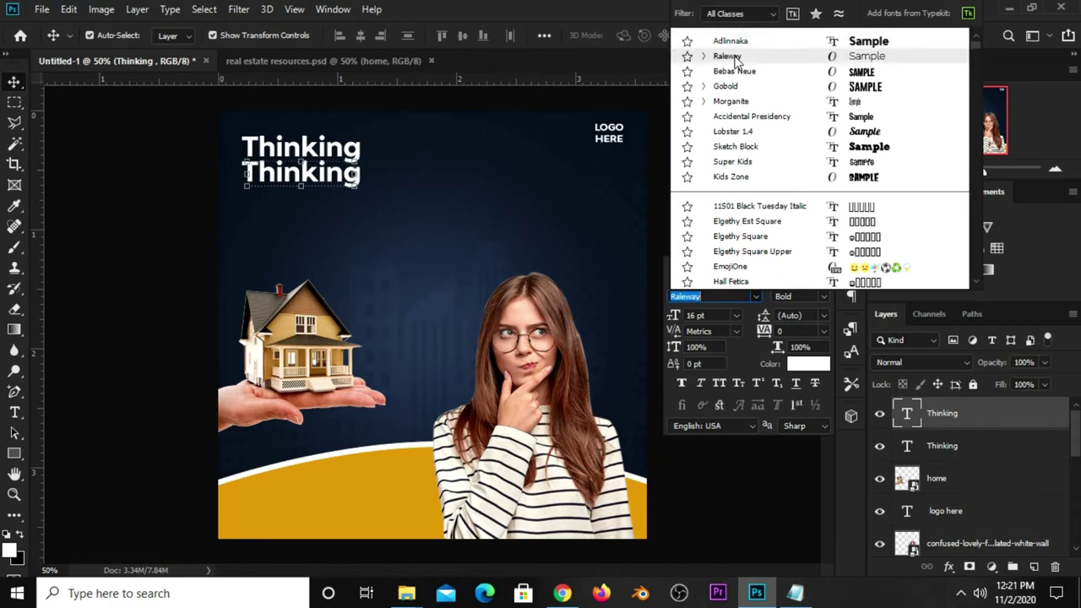
{"action": "left_click", "coordinate": [726, 56]}
{"action": "key", "text": "Return"}
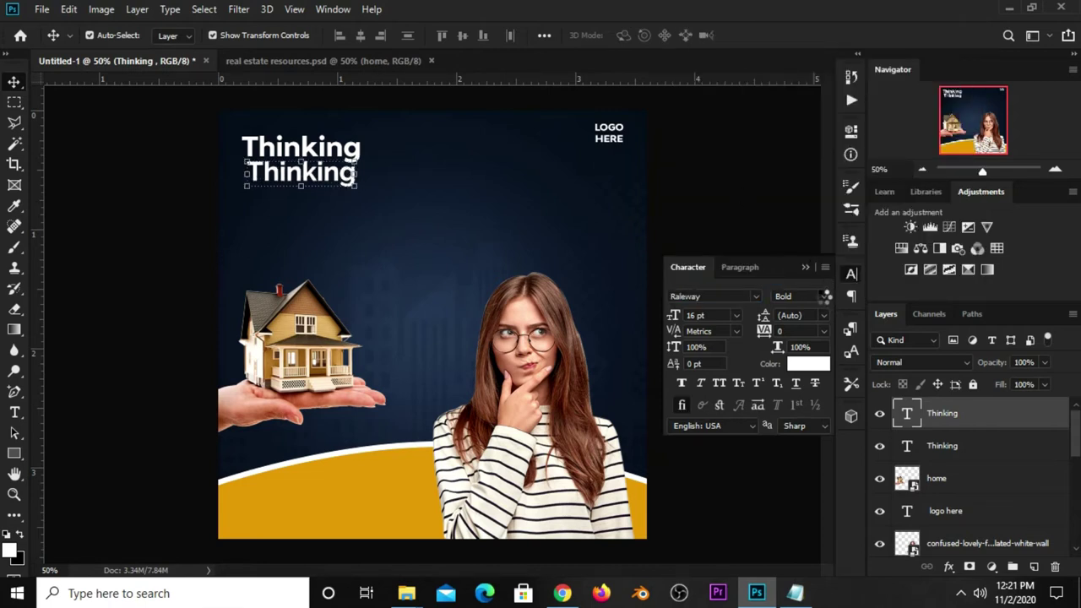
{"action": "left_click", "coordinate": [821, 297]}
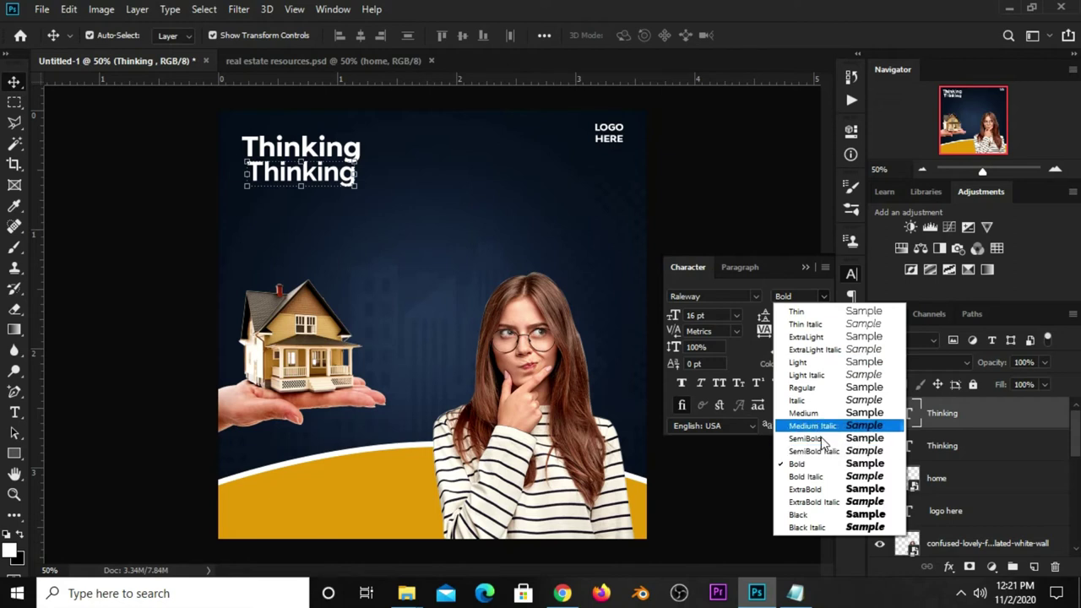
{"action": "left_click", "coordinate": [825, 387]}
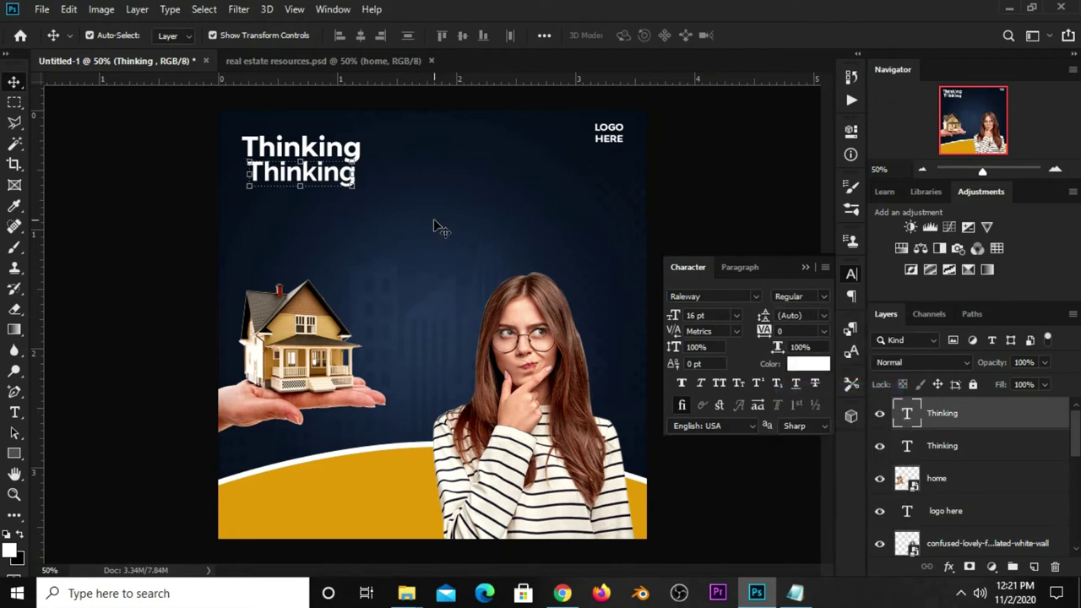
- Copy 'About your' from the notes for the second headline line
{"action": "left_click", "coordinate": [795, 593]}
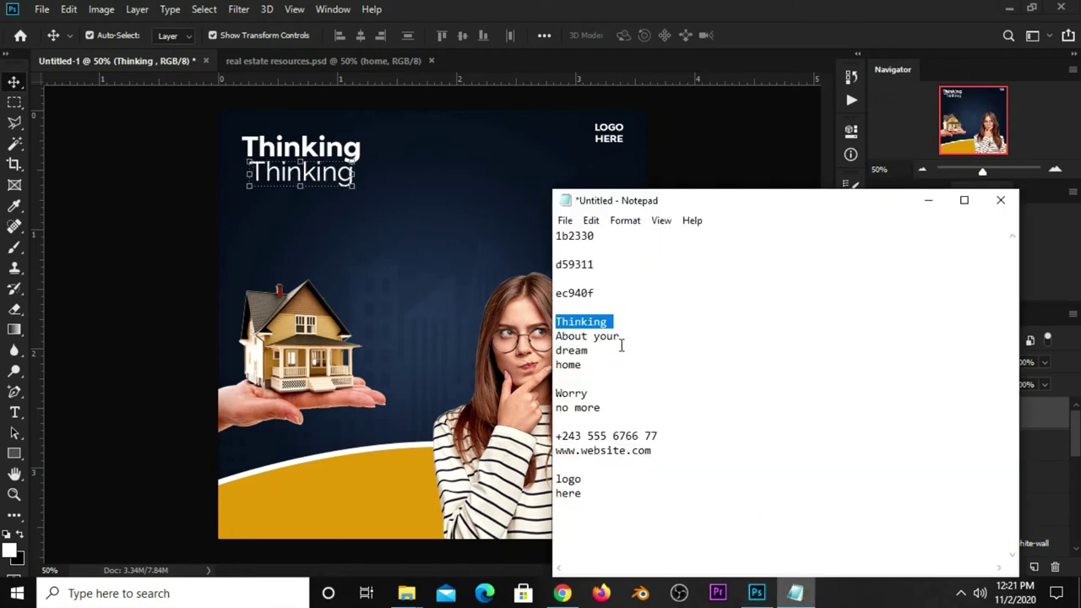
{"action": "left_click_drag", "start_coordinate": [623, 337], "coordinate": [559, 336]}
{"action": "right_click", "coordinate": [582, 336]}
{"action": "left_click", "coordinate": [610, 382]}
{"action": "left_click", "coordinate": [737, 34]}
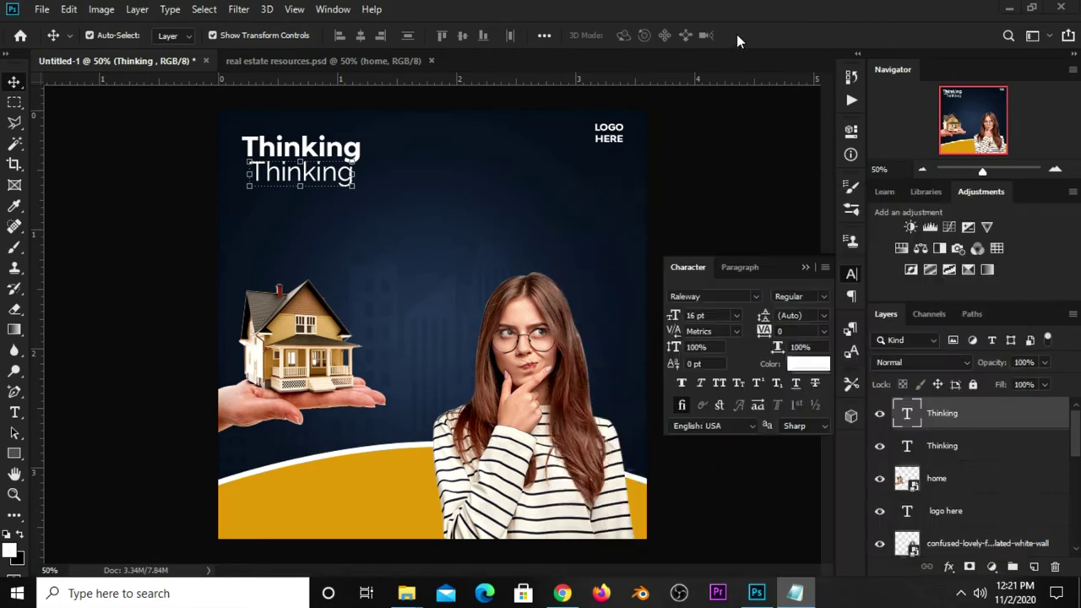
{"action": "left_click", "coordinate": [14, 412]}
- Replace the second line's text with the pasted 'About your'
{"action": "left_click", "coordinate": [53, 416]}
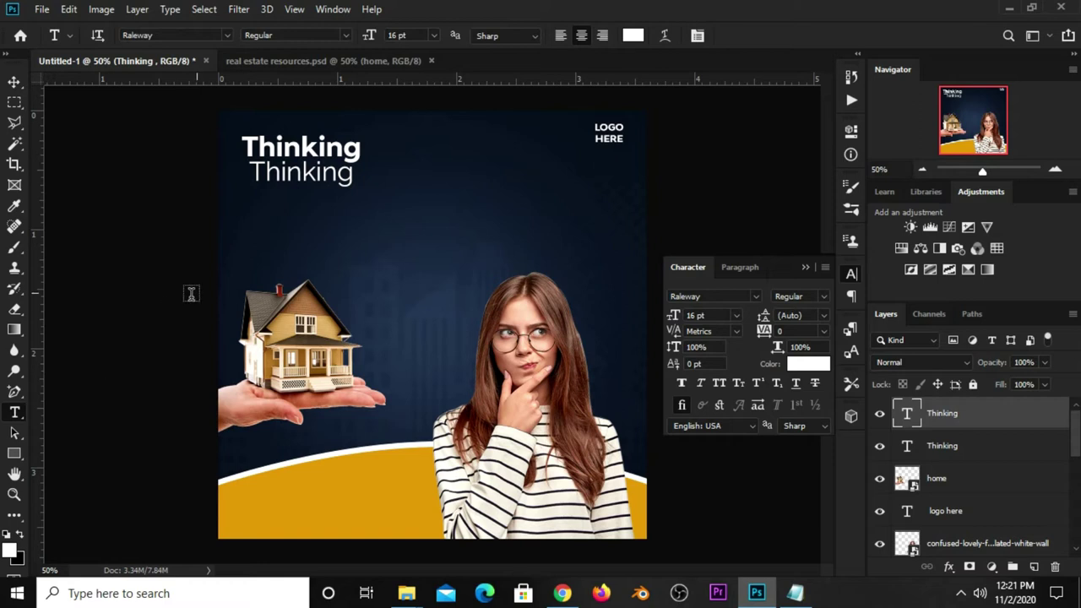
{"action": "double_click", "coordinate": [317, 172]}
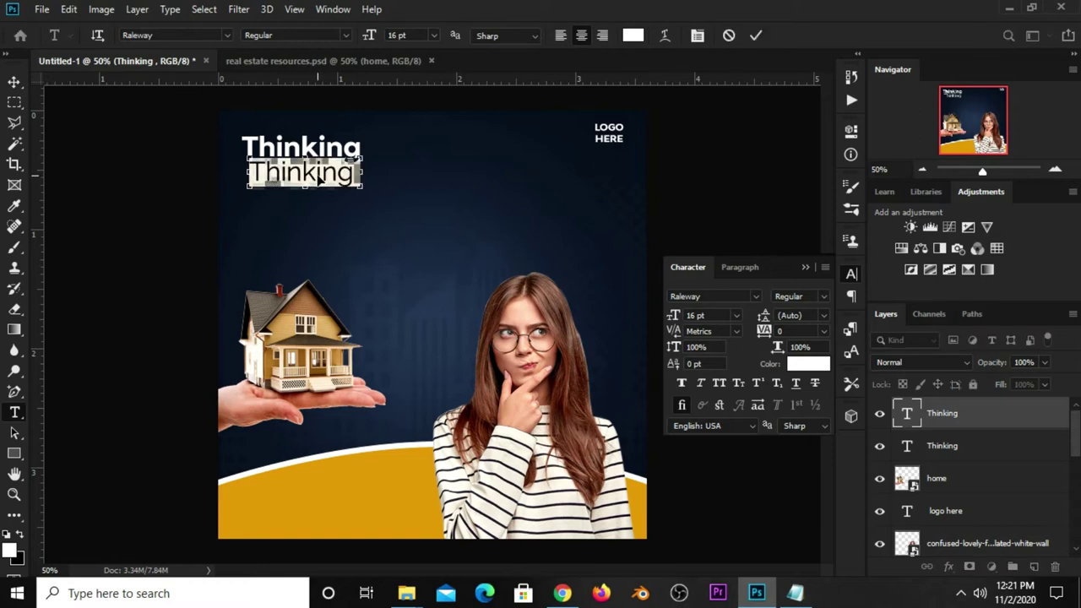
{"action": "key", "text": "Right"}
{"action": "key", "text": "ctrl+a"}
{"action": "key", "text": "ctrl+v"}
{"action": "left_click", "coordinate": [756, 36]}
- Align About your under Thinking and scale it down to about 88%
{"action": "key", "text": "v"}
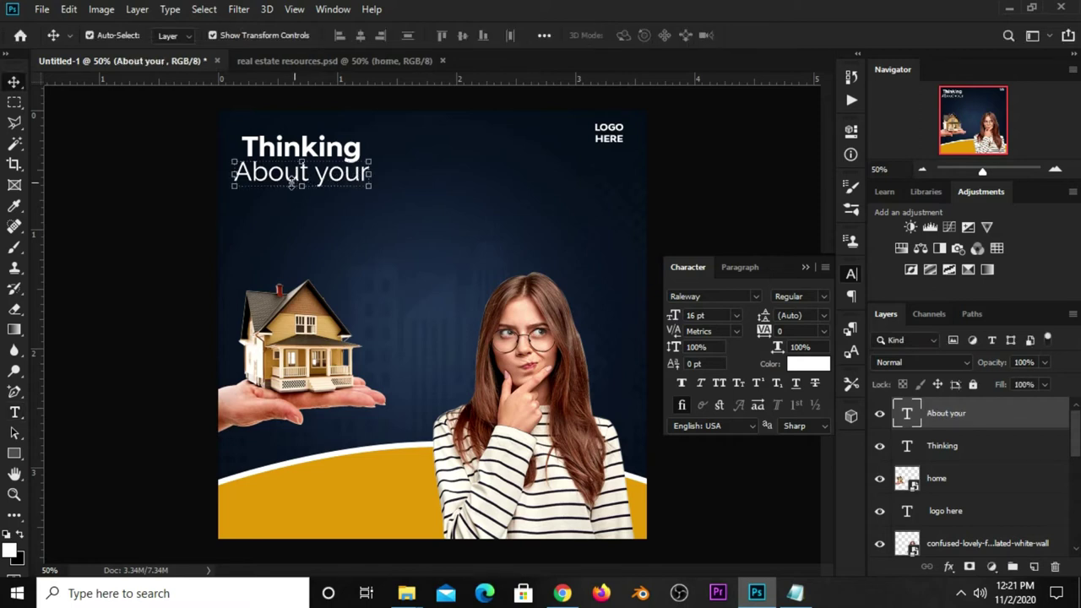
{"action": "left_click_drag", "start_coordinate": [292, 181], "coordinate": [300, 180]}
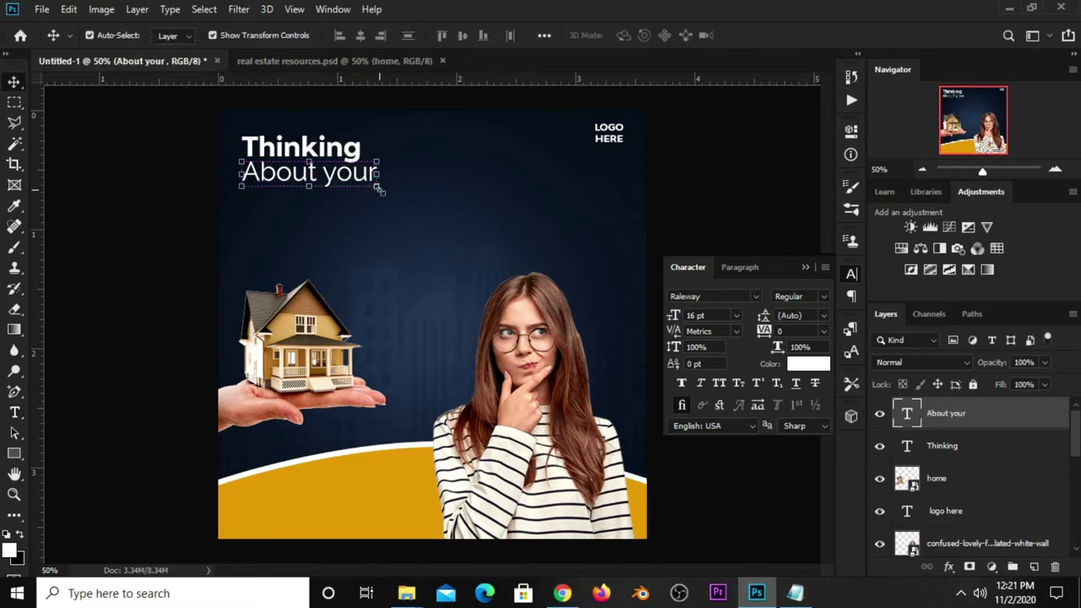
{"action": "key", "text": "ctrl+t"}
{"action": "left_click_drag", "start_coordinate": [381, 190], "coordinate": [362, 183]}
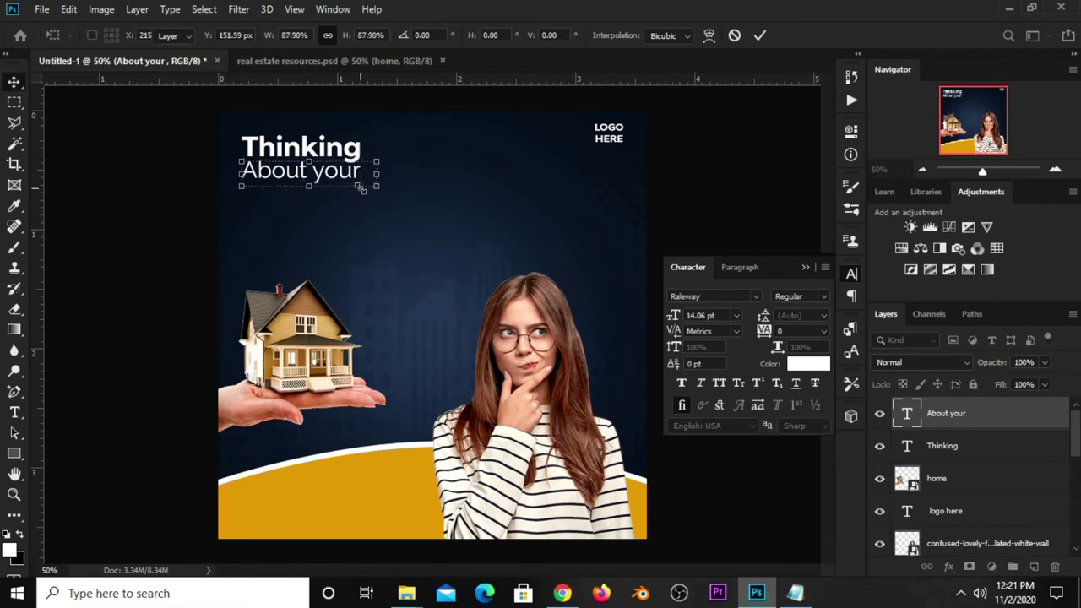
{"action": "key", "text": "Return"}
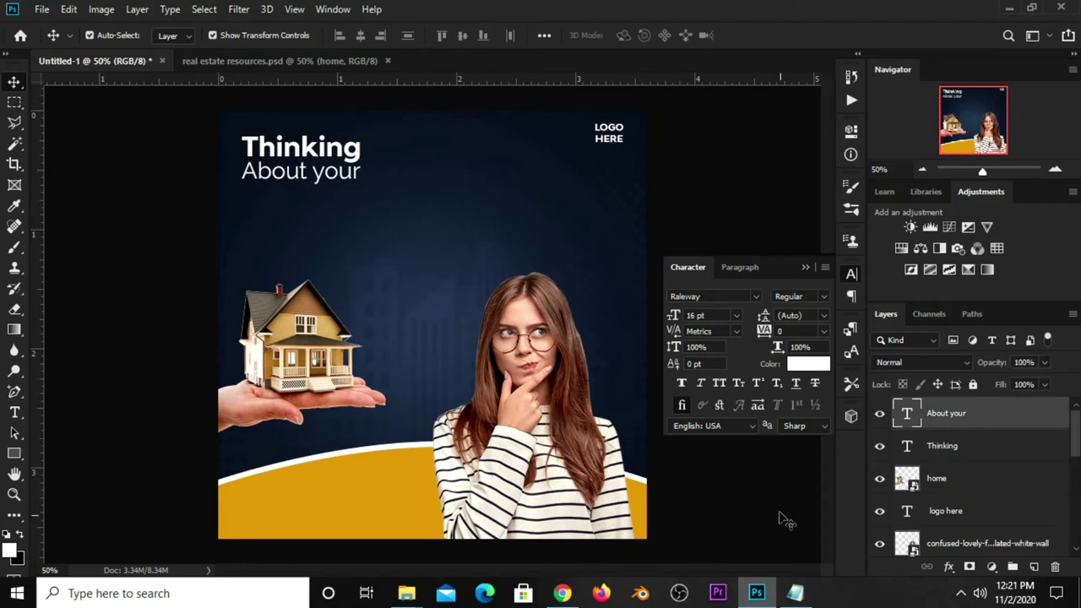
{"action": "left_click", "coordinate": [798, 587]}
- Duplicate Thinking below About your and change the copy's text to 'dream'
{"action": "left_click_drag", "start_coordinate": [612, 350], "coordinate": [577, 357]}
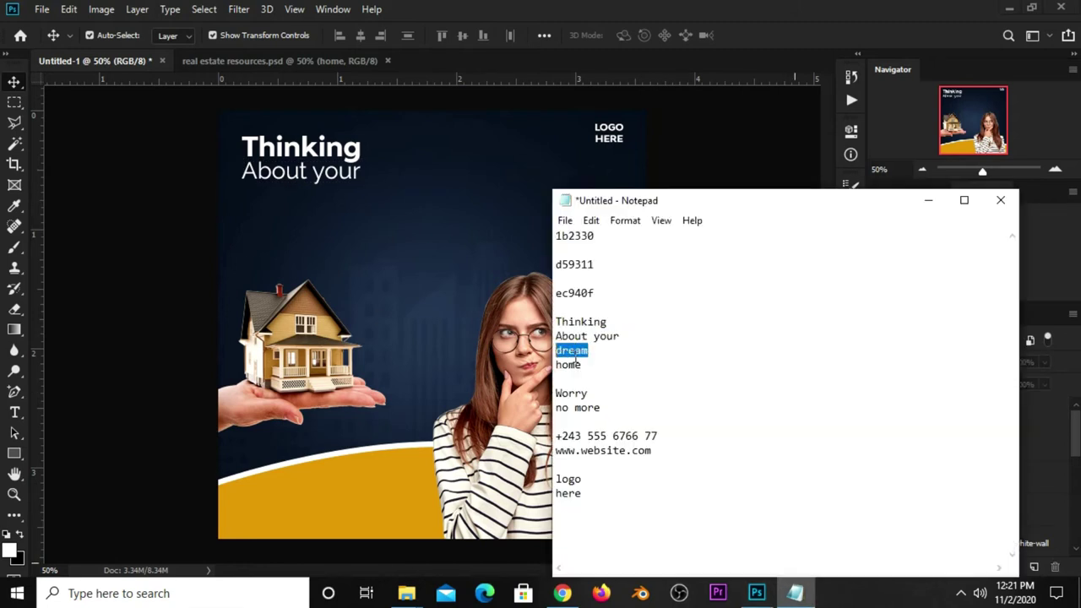
{"action": "right_click", "coordinate": [577, 358]}
{"action": "left_click", "coordinate": [639, 163]}
{"action": "left_click", "coordinate": [748, 35]}
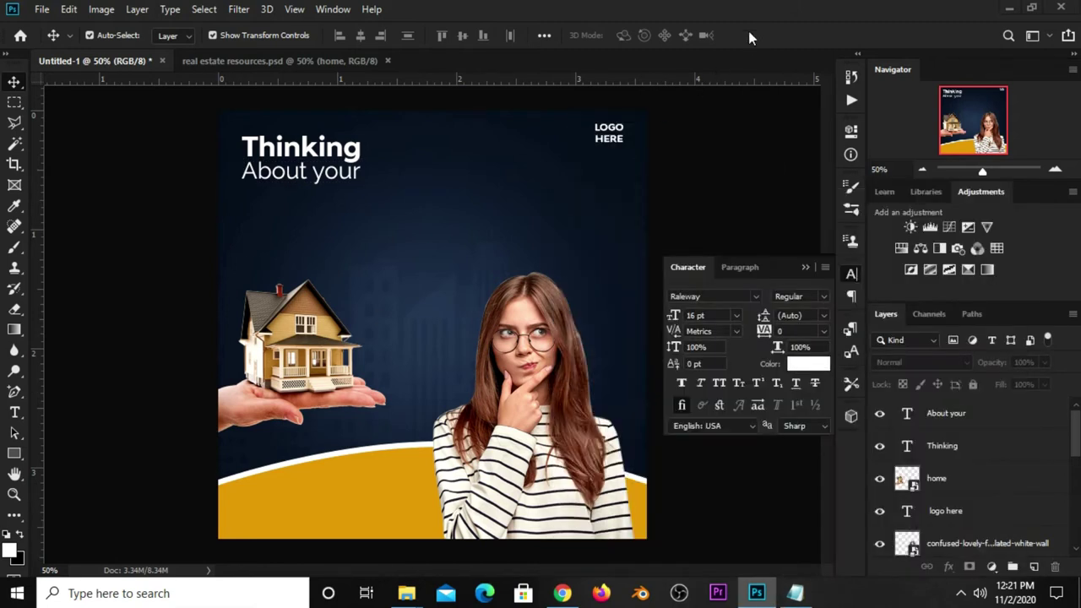
{"action": "mouse_move", "coordinate": [338, 159]}
{"action": "left_mouse_down"}
{"action": "mouse_move", "coordinate": [378, 168]}
{"action": "mouse_move", "coordinate": [335, 234]}
{"action": "left_mouse_up"}
{"action": "key", "text": "t"}
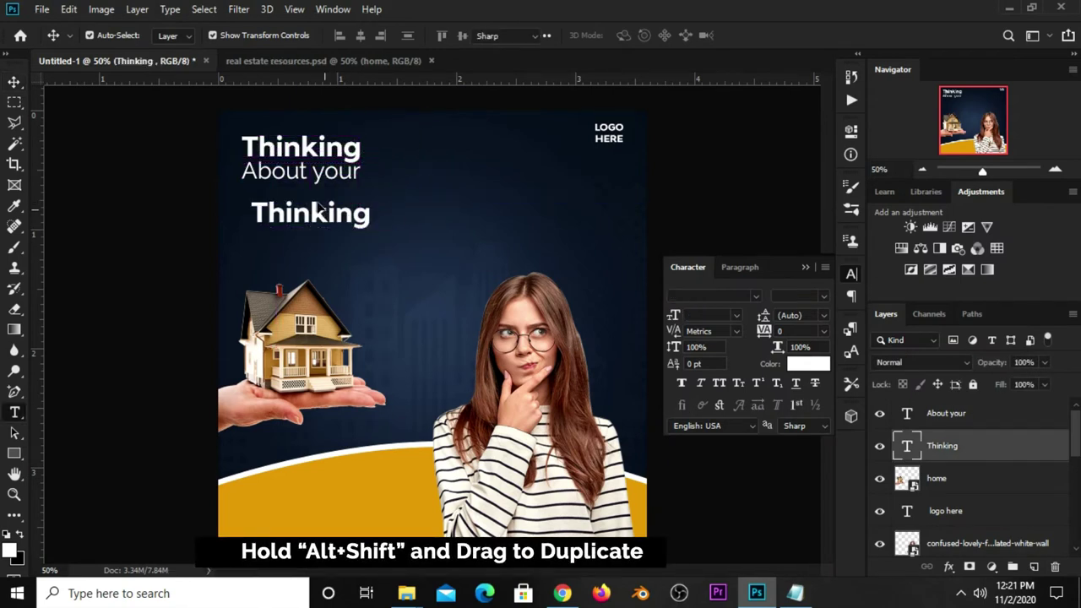
{"action": "left_click", "coordinate": [321, 209]}
{"action": "double_click", "coordinate": [321, 211]}
{"action": "left_click", "coordinate": [321, 213]}
{"action": "type", "text": "dream"}
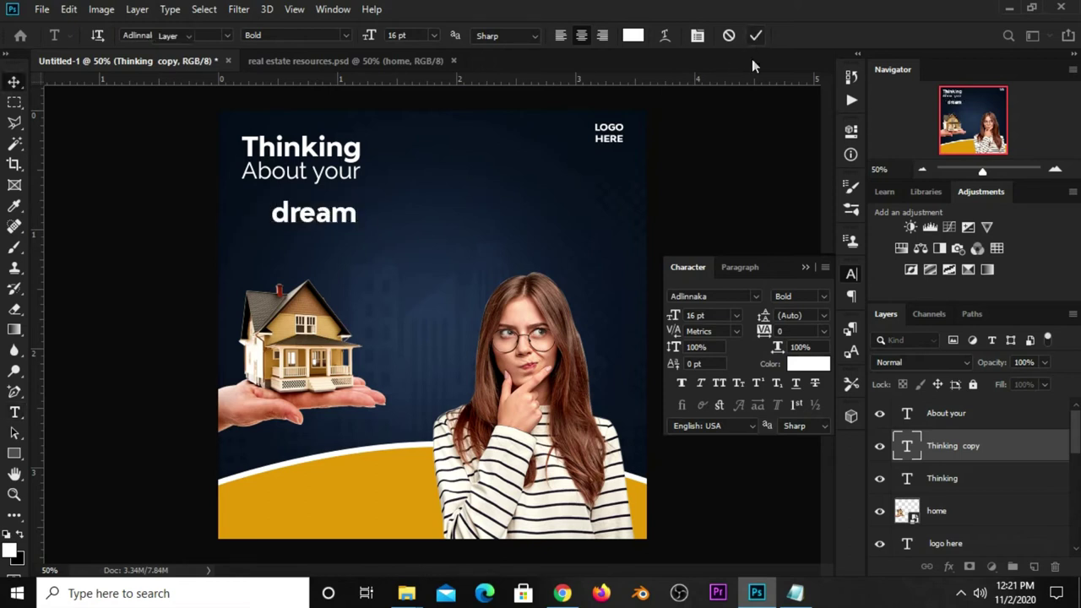
{"action": "key", "text": "ctrl+Return"}
{"action": "key", "text": "v"}
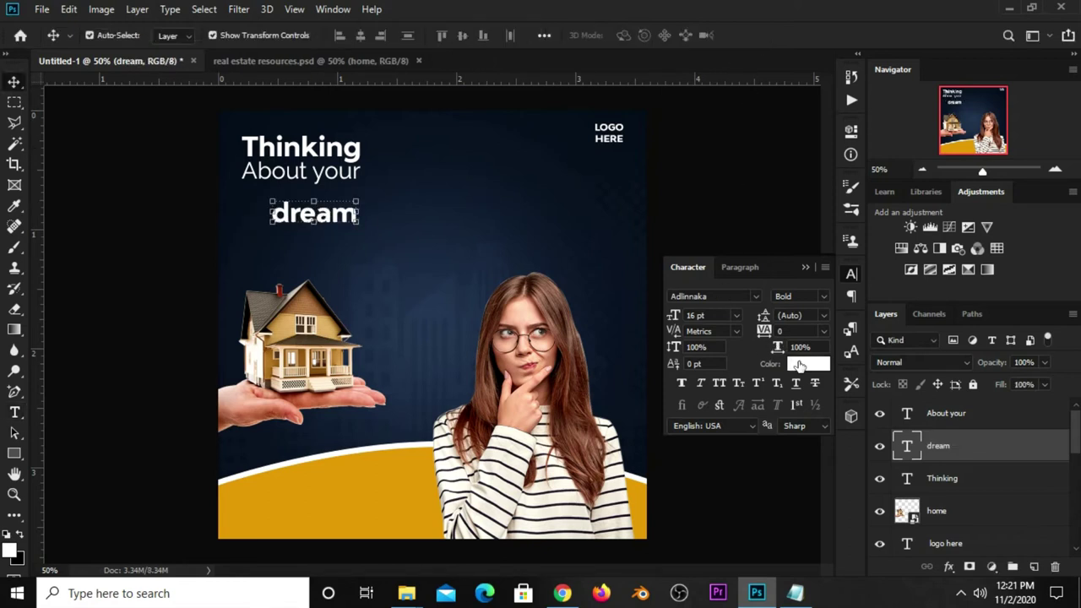
- Color the dream text orange using hex code ec940f from the notes
{"action": "left_click", "coordinate": [799, 365]}
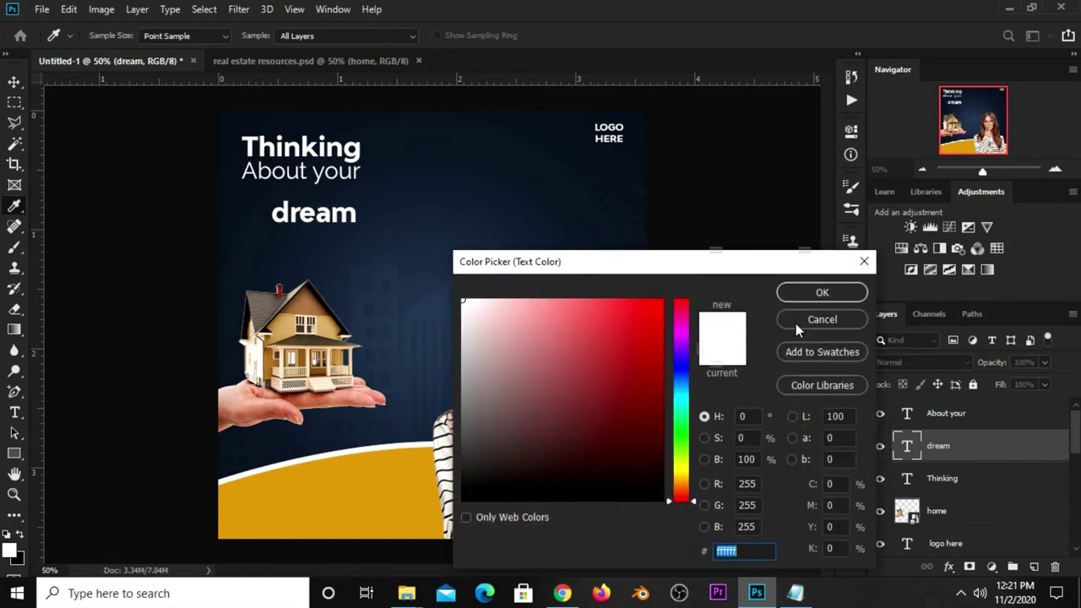
{"action": "left_click", "coordinate": [795, 593]}
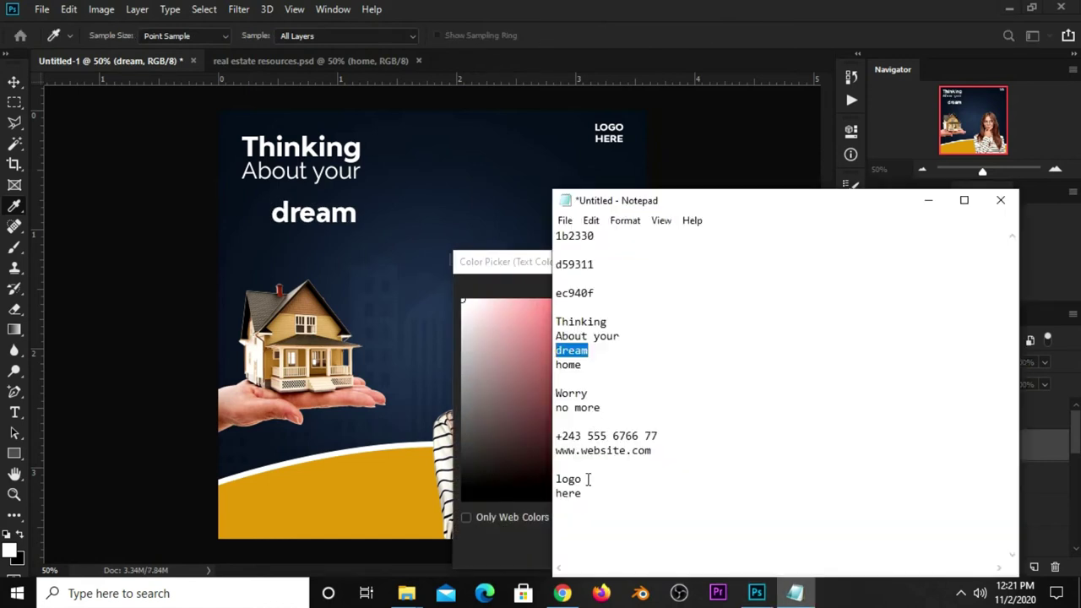
{"action": "left_click_drag", "start_coordinate": [596, 293], "coordinate": [554, 293]}
{"action": "right_click", "coordinate": [577, 296]}
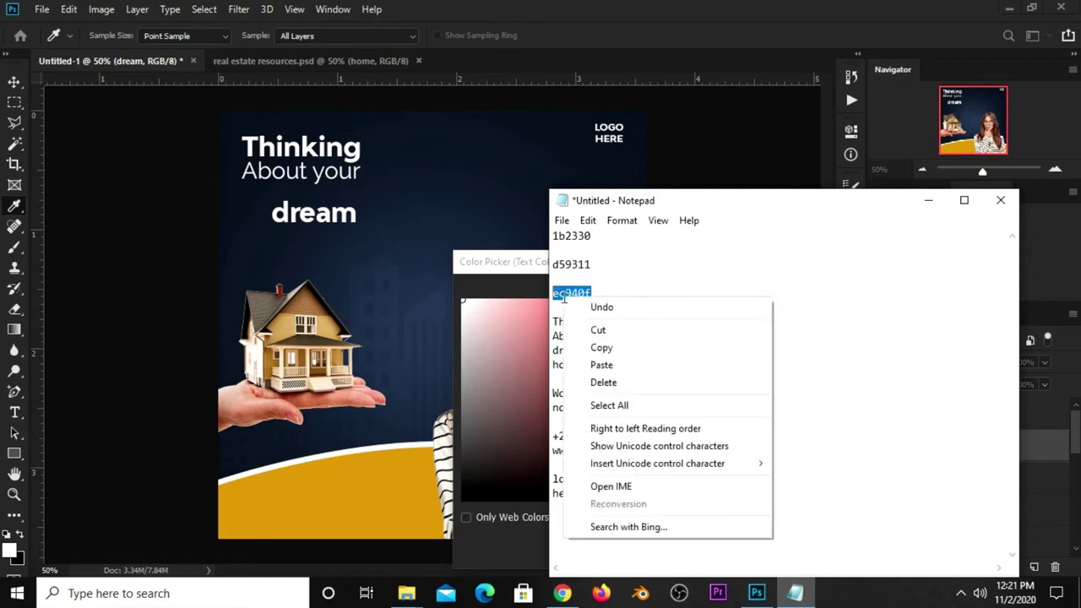
{"action": "left_click", "coordinate": [601, 353]}
{"action": "left_click", "coordinate": [533, 537]}
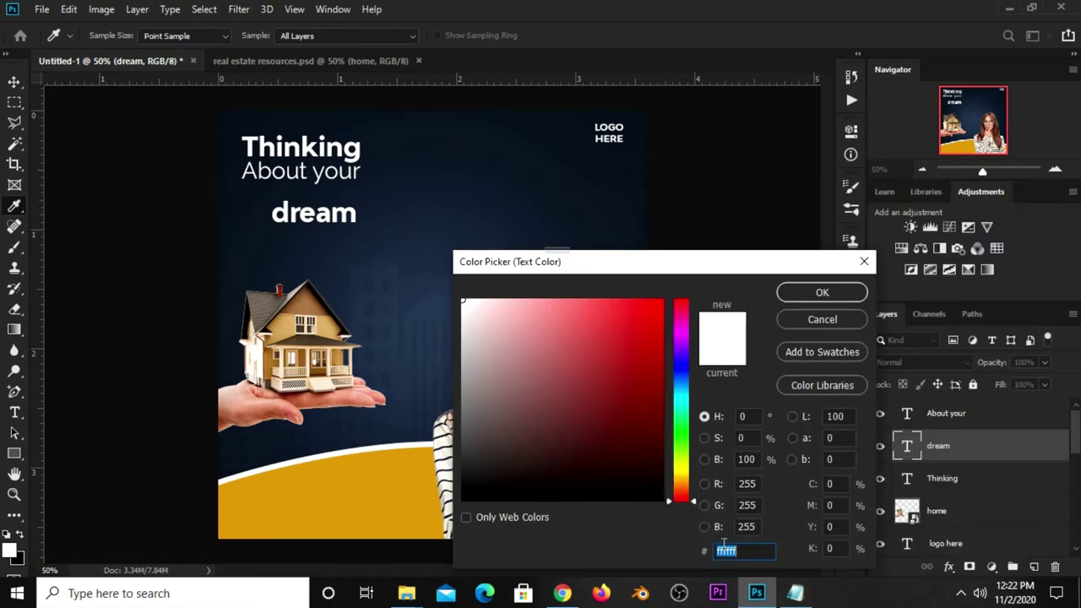
{"action": "right_click", "coordinate": [731, 549]}
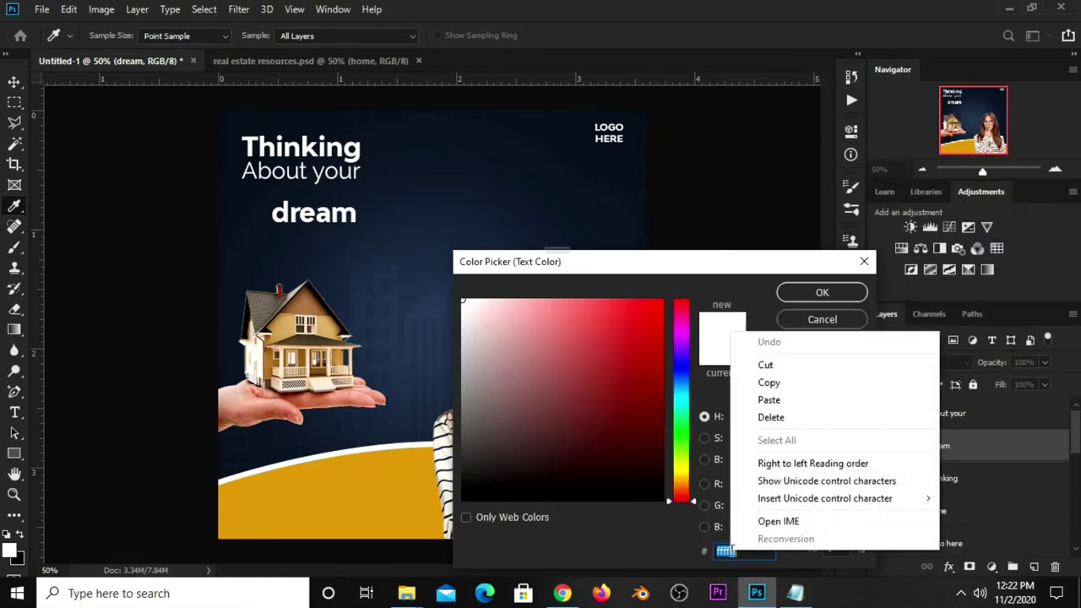
{"action": "left_click", "coordinate": [777, 401]}
{"action": "left_click_drag", "start_coordinate": [748, 551], "coordinate": [704, 547]}
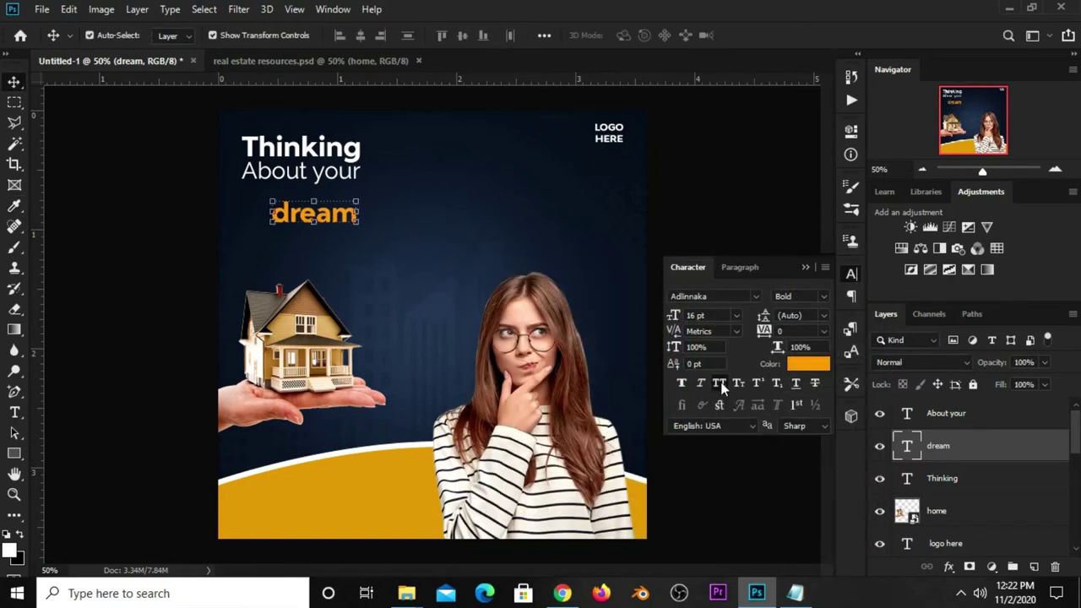
- Turn on All Caps and enlarge DREAM, left-aligned beneath About your
{"action": "left_click", "coordinate": [719, 384]}
{"action": "left_click", "coordinate": [805, 267]}
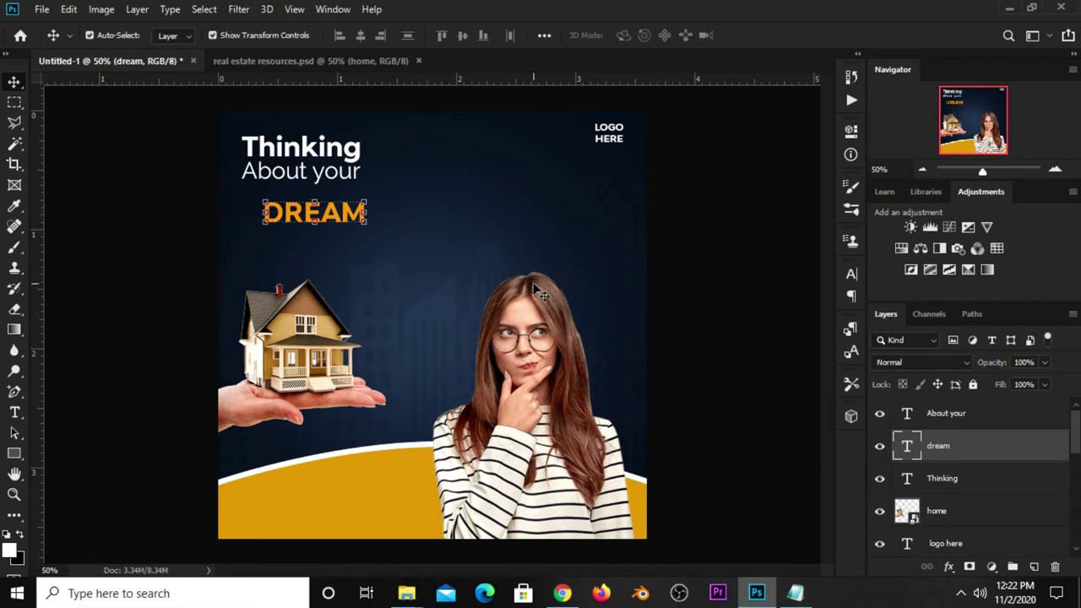
{"action": "mouse_move", "coordinate": [365, 217]}
{"action": "left_mouse_down"}
{"action": "mouse_move", "coordinate": [343, 203]}
{"action": "mouse_move", "coordinate": [360, 219]}
{"action": "left_mouse_up"}
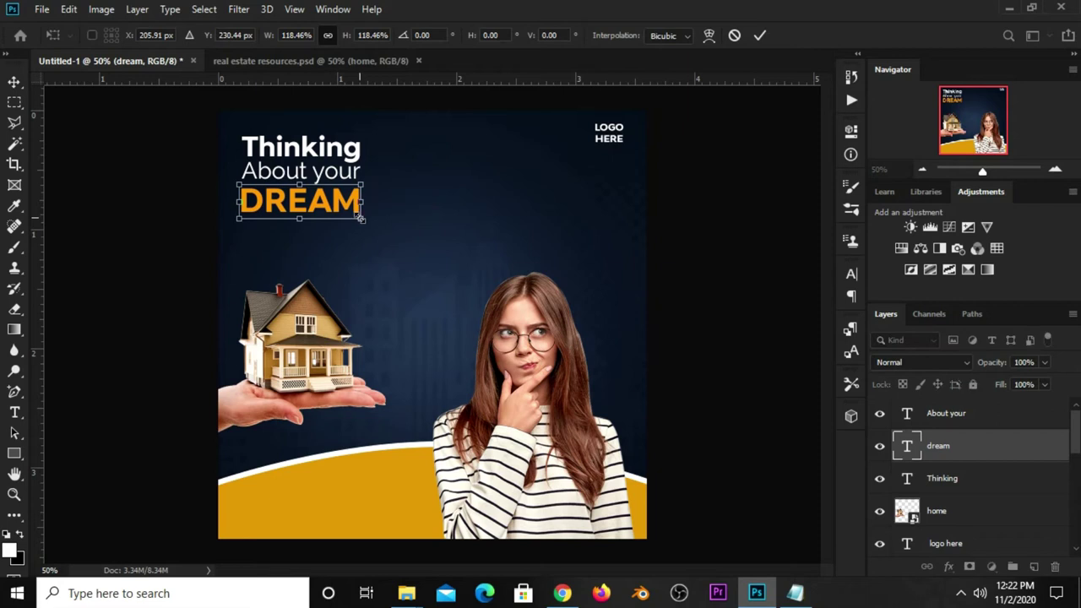
{"action": "key", "text": "Return"}
{"action": "left_click", "coordinate": [203, 241]}
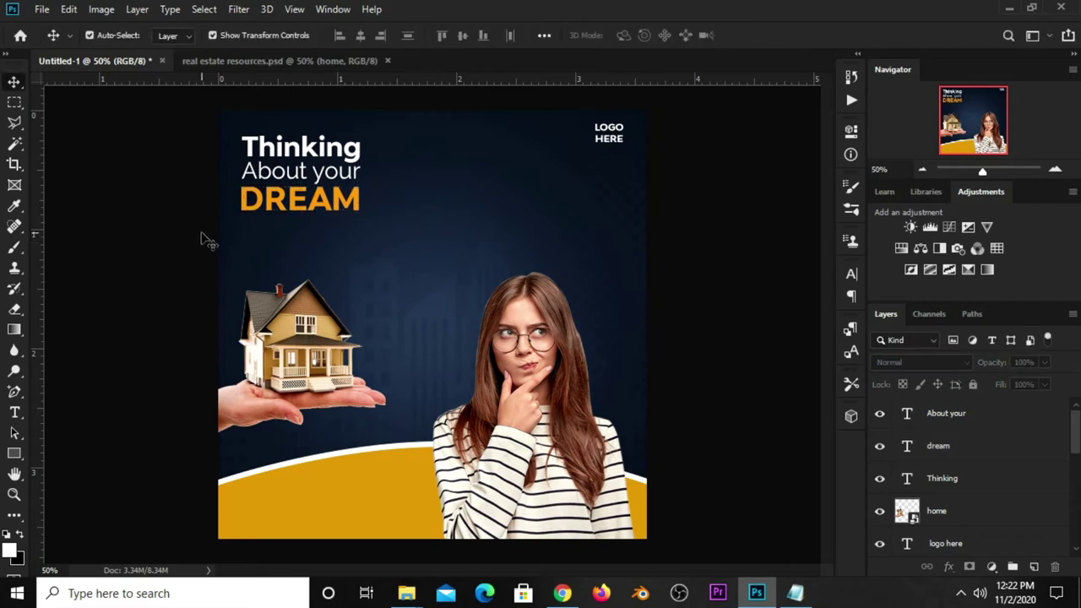
- Duplicate DREAM below itself and replace the copy's text with 'home'
{"action": "left_click", "coordinate": [287, 209]}
{"action": "left_click_drag", "start_coordinate": [291, 207], "coordinate": [296, 229]}
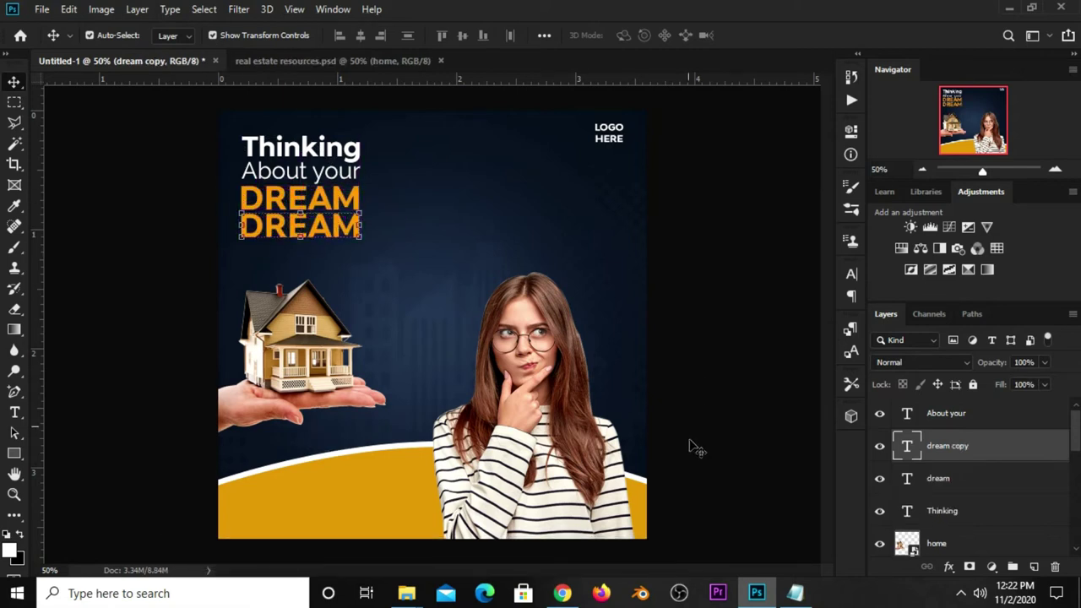
{"action": "left_click", "coordinate": [795, 593]}
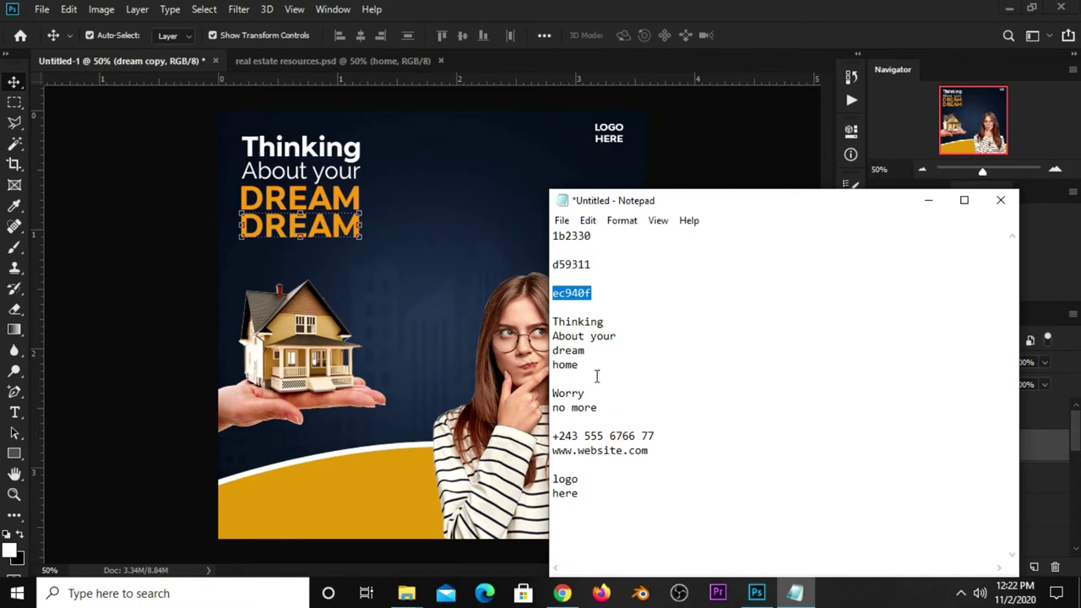
{"action": "double_click", "coordinate": [565, 364]}
{"action": "right_click", "coordinate": [564, 365]}
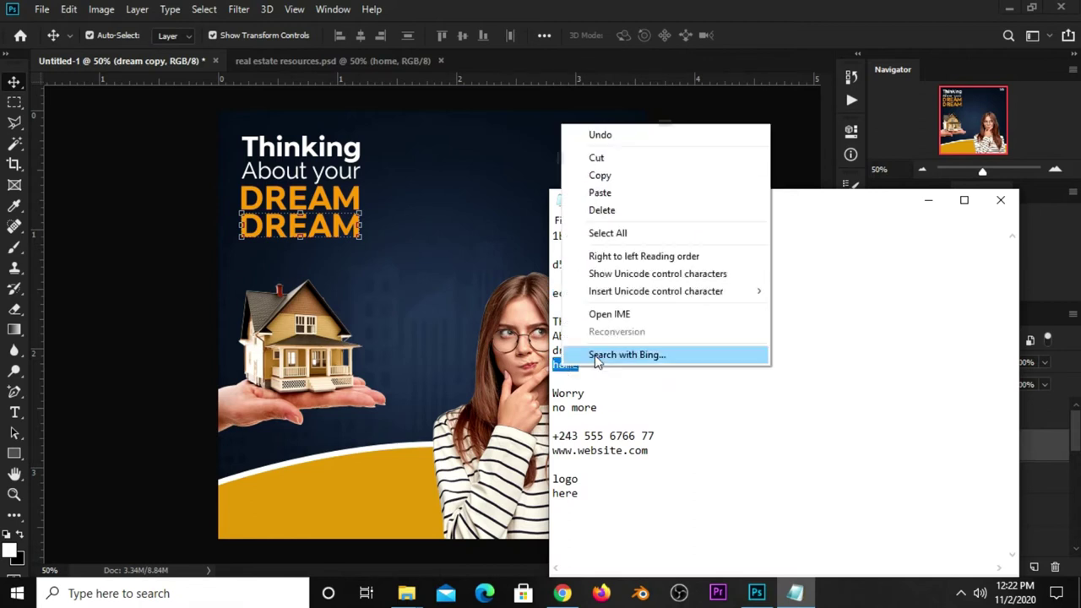
{"action": "left_click", "coordinate": [609, 174]}
{"action": "left_click", "coordinate": [617, 111]}
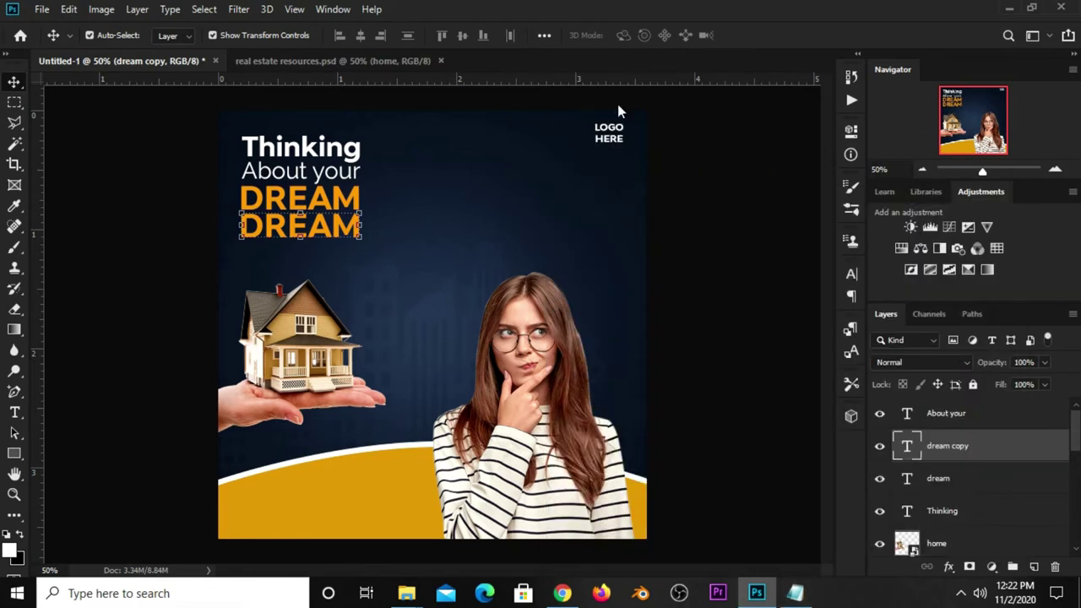
{"action": "double_click", "coordinate": [300, 233]}
{"action": "key", "text": "ctrl+v"}
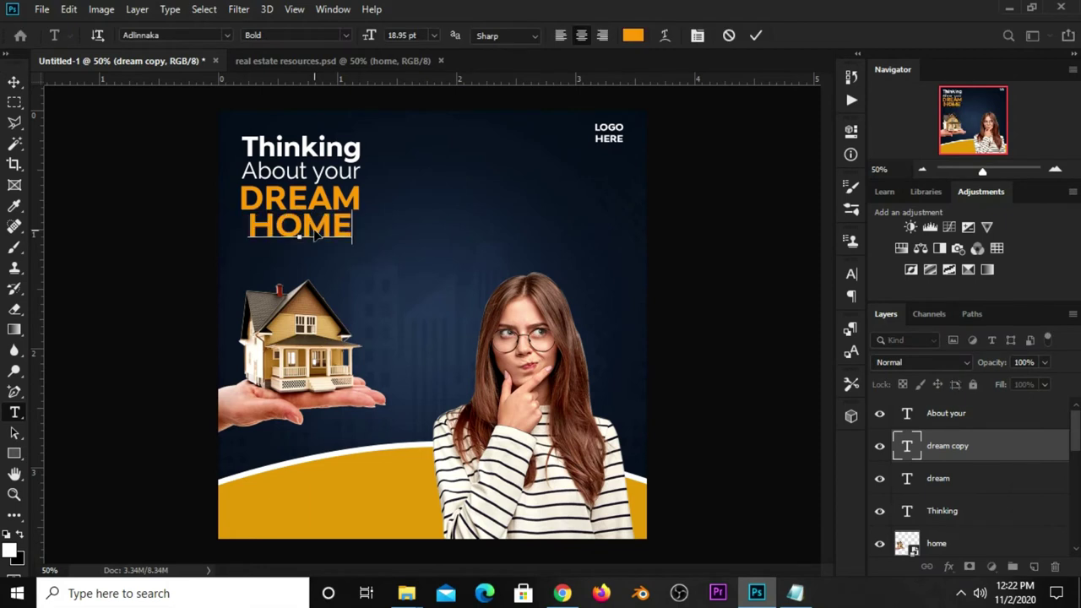
{"action": "left_click", "coordinate": [756, 36]}
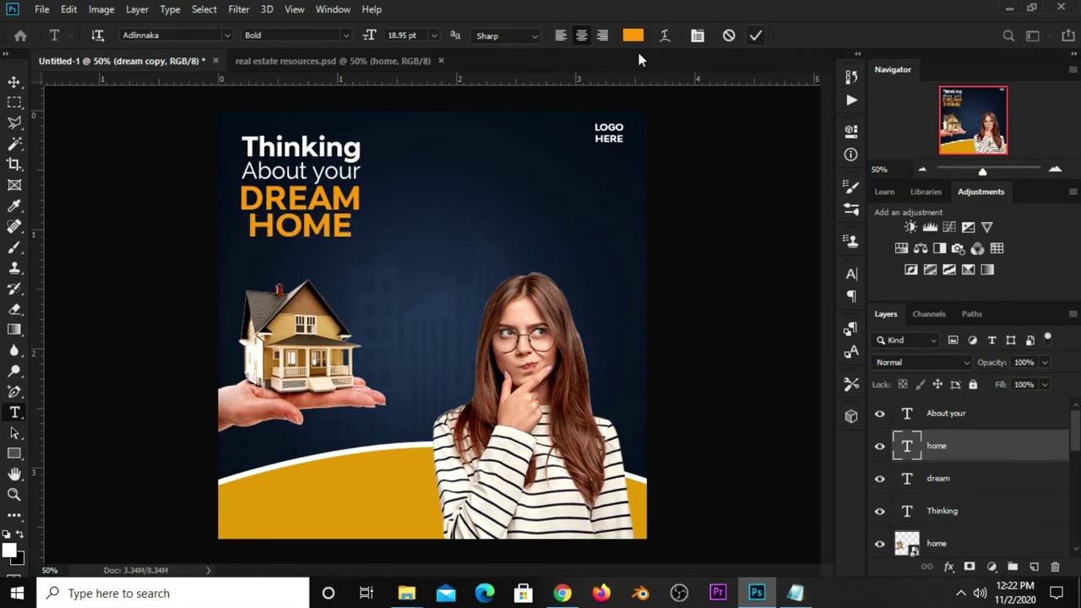
- Make HOME white (ffffff) and scale it under DREAM to match its width
{"action": "left_click", "coordinate": [632, 36]}
{"action": "type", "text": "ffffff"}
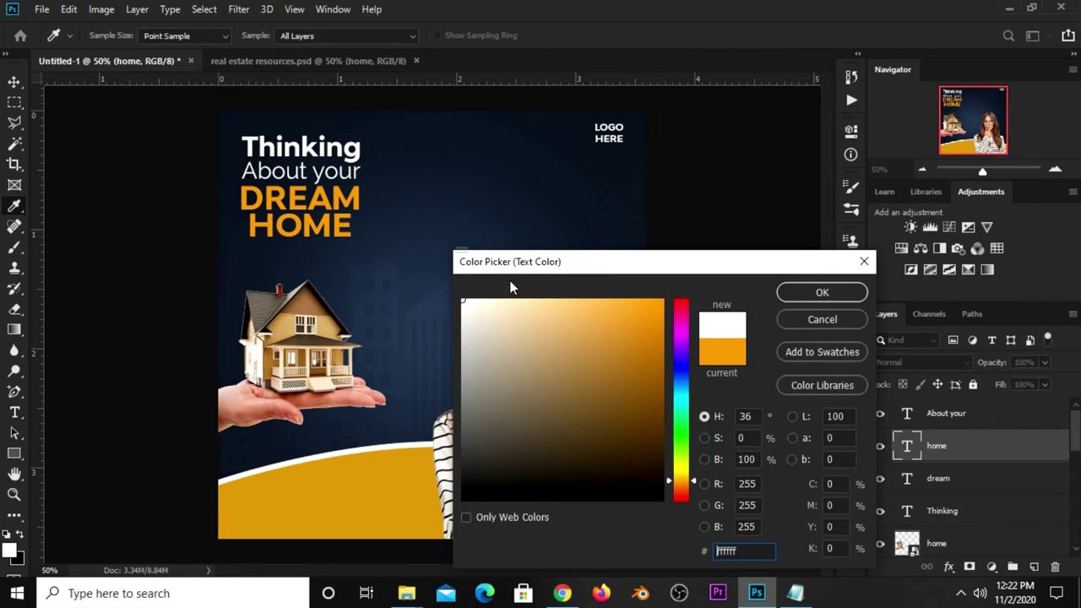
{"action": "left_click", "coordinate": [820, 292]}
{"action": "key", "text": "v"}
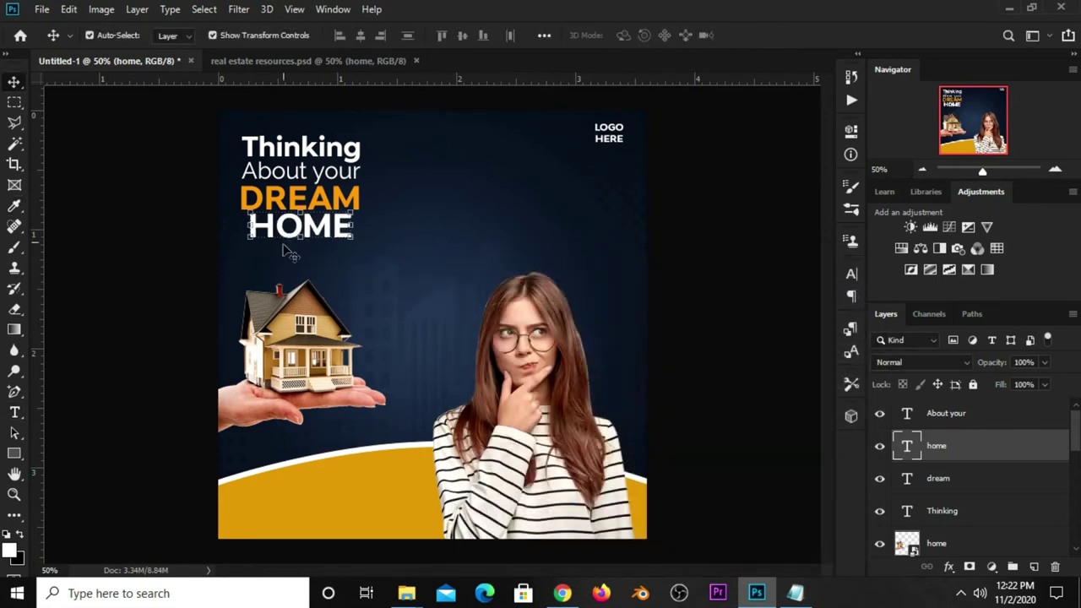
{"action": "mouse_move", "coordinate": [320, 228]}
{"action": "left_mouse_down"}
{"action": "mouse_move", "coordinate": [309, 228]}
{"action": "mouse_move", "coordinate": [352, 247]}
{"action": "left_mouse_up"}
{"action": "left_click", "coordinate": [346, 239]}
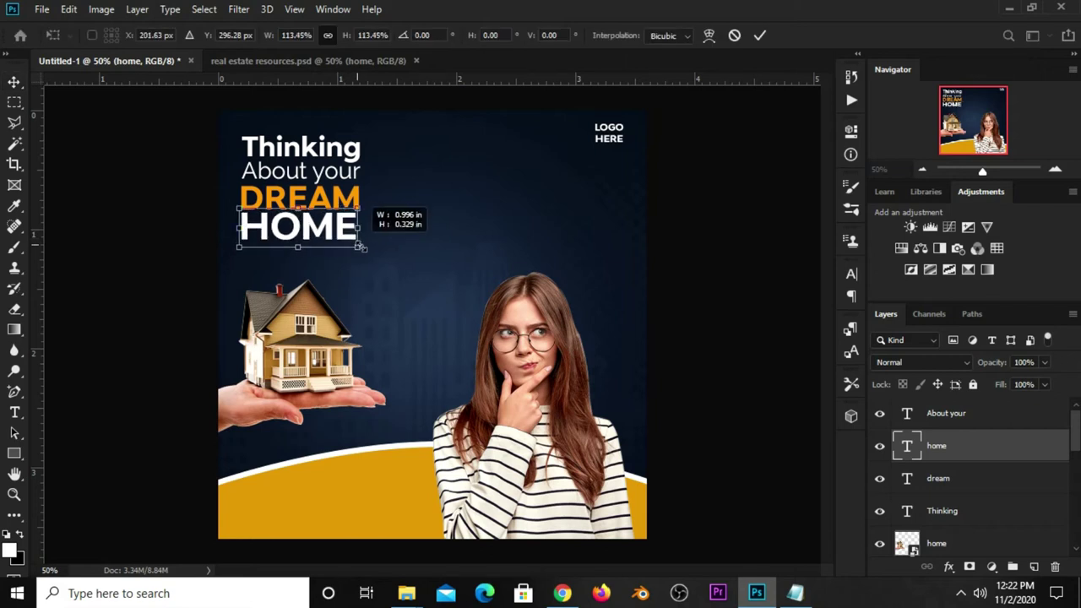
{"action": "key", "text": "Return"}
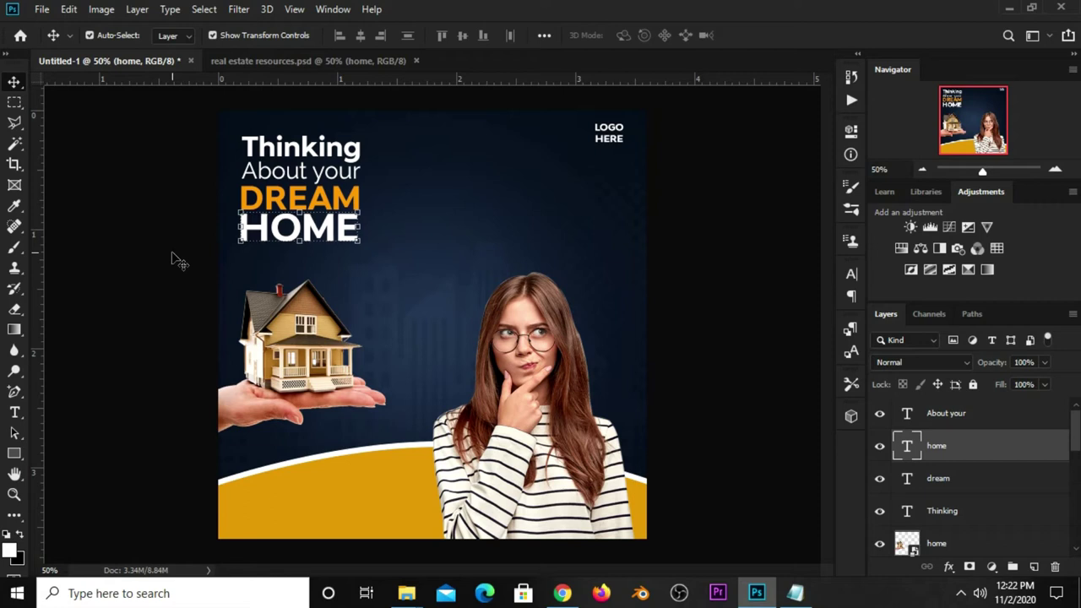
{"action": "key", "text": "ctrl+t"}
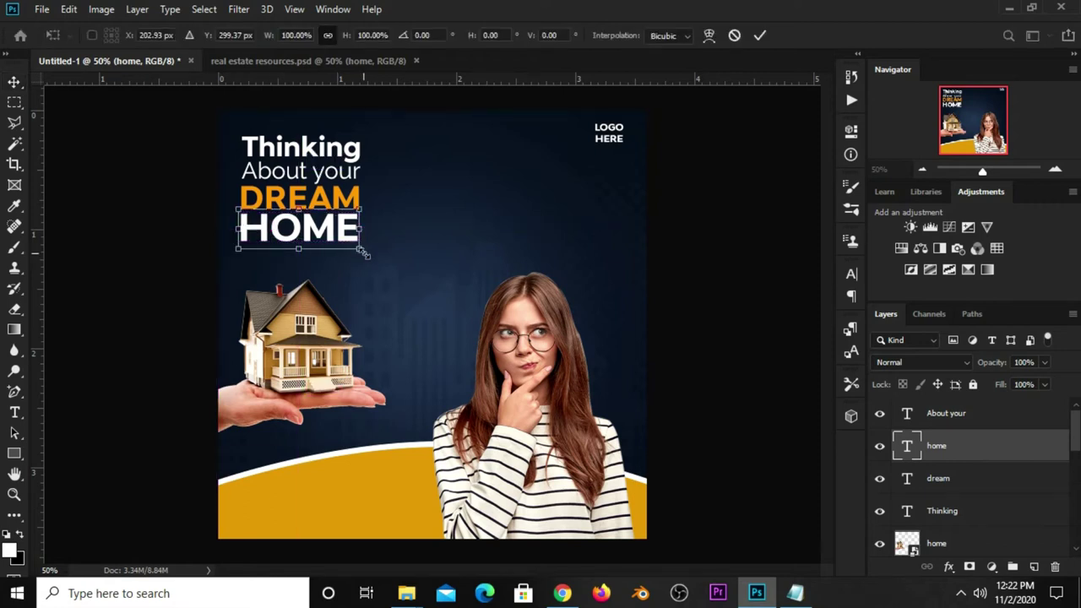
{"action": "left_click_drag", "start_coordinate": [360, 251], "coordinate": [365, 254]}
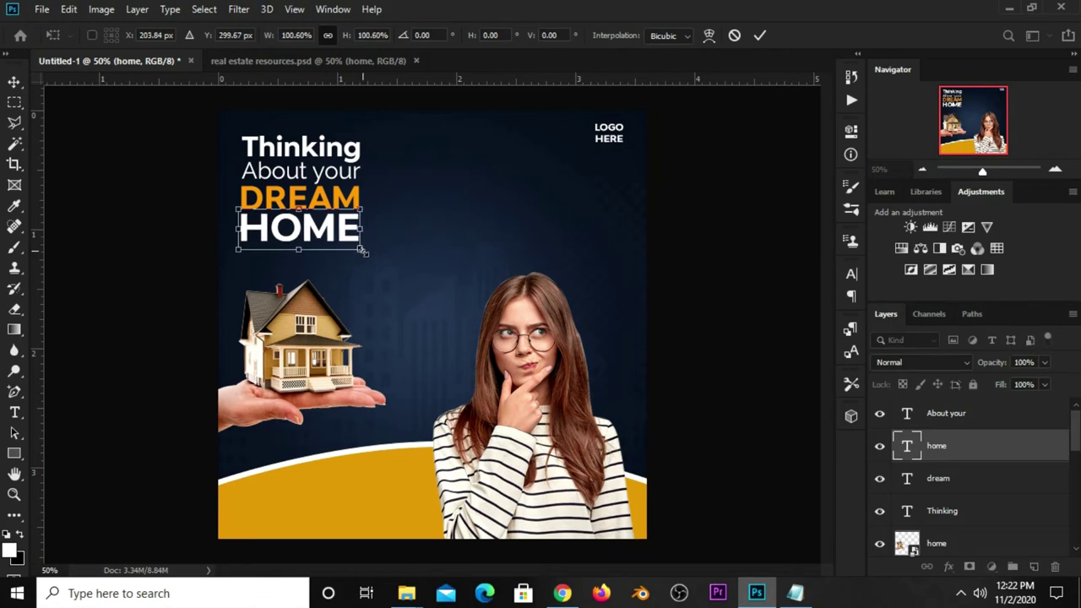
{"action": "key", "text": "Return"}
{"action": "left_click", "coordinate": [704, 266]}
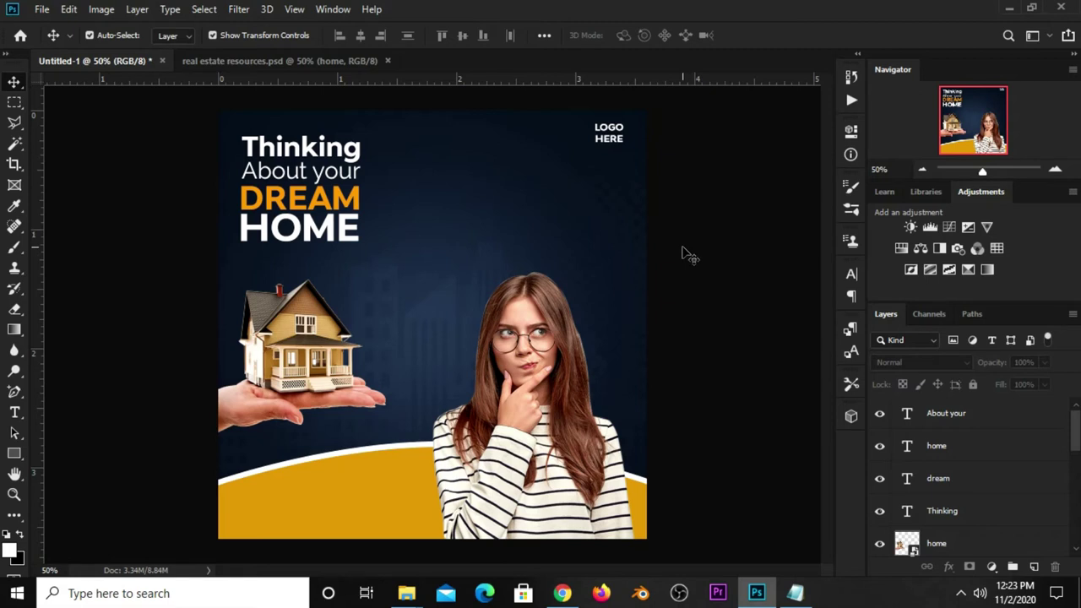
- Bring the clouds layer into the poster, shrink it near the top, and duplicate it
{"action": "left_click", "coordinate": [241, 62]}
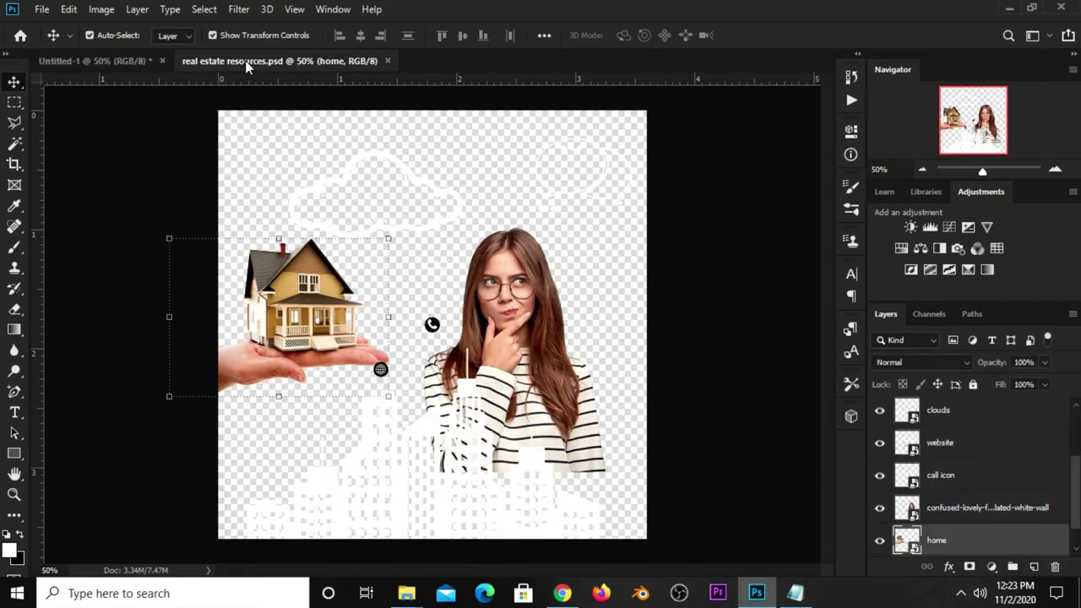
{"action": "left_click", "coordinate": [365, 163]}
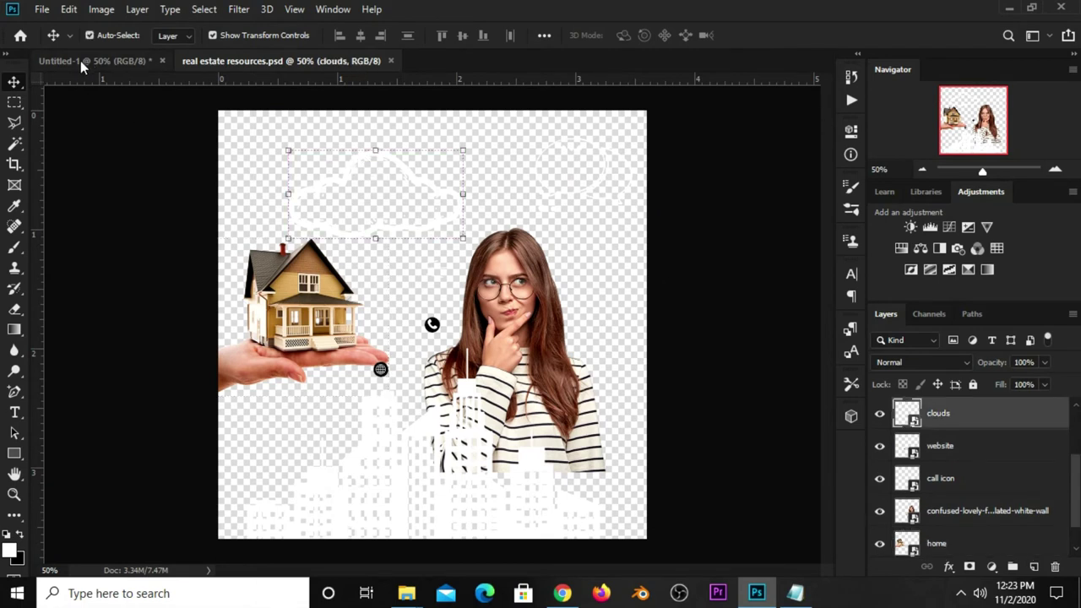
{"action": "mouse_move", "coordinate": [82, 66]}
{"action": "left_mouse_down"}
{"action": "mouse_move", "coordinate": [484, 269]}
{"action": "mouse_move", "coordinate": [410, 338]}
{"action": "mouse_move", "coordinate": [507, 150]}
{"action": "left_mouse_up"}
{"action": "key", "text": "ctrl+t"}
{"action": "key", "text": "Return"}
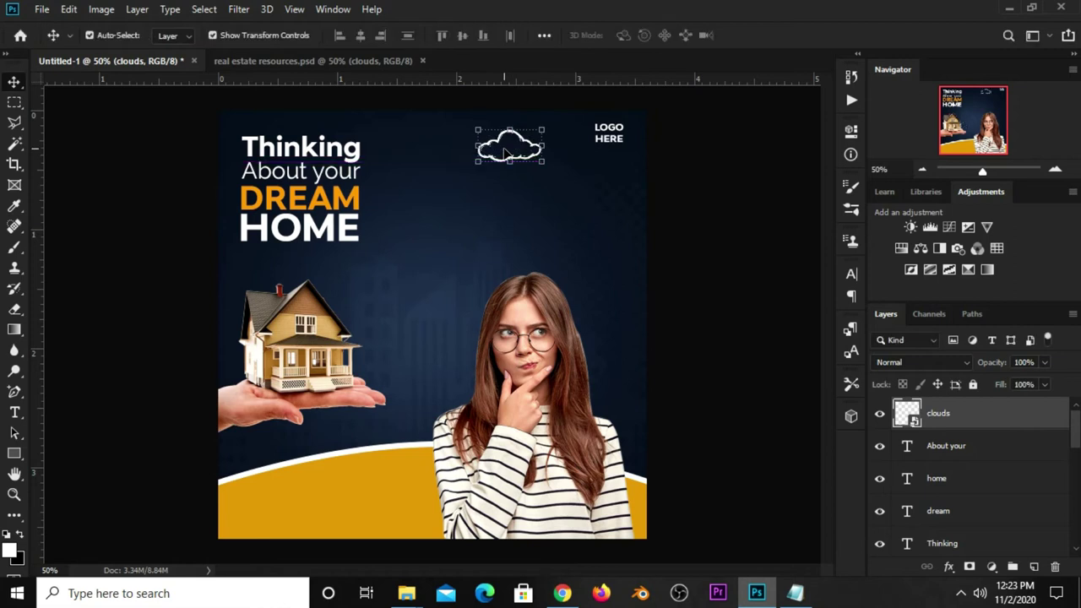
{"action": "key", "text": "ctrl+j"}
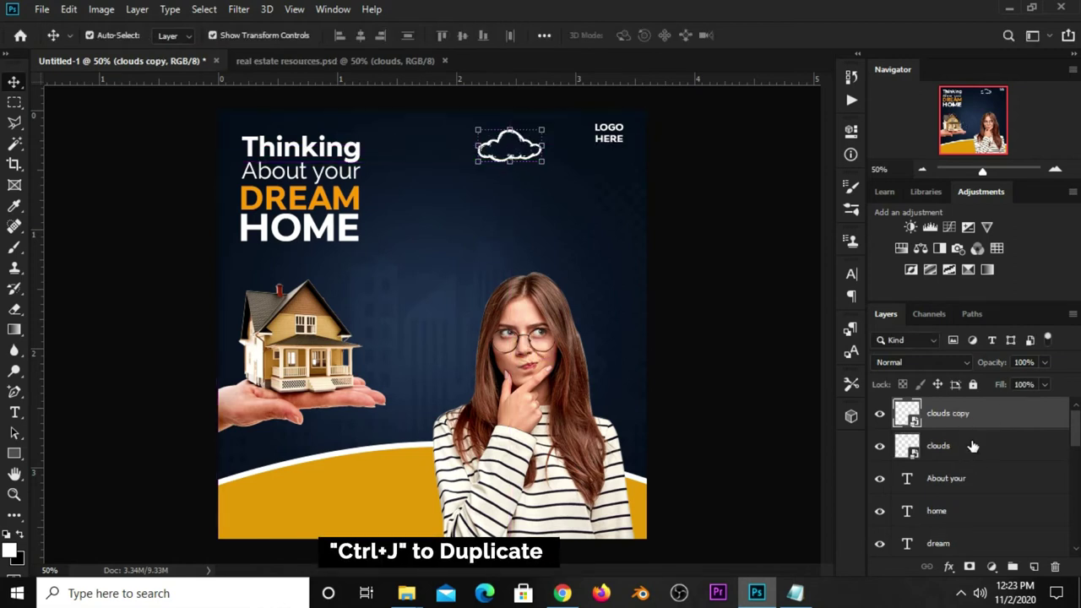
- Shrink the cloud copy left of the first, duplicate it, and place the third beside LOGO HERE
{"action": "left_click_drag", "start_coordinate": [543, 127], "coordinate": [444, 138]}
{"action": "key", "text": "Return"}
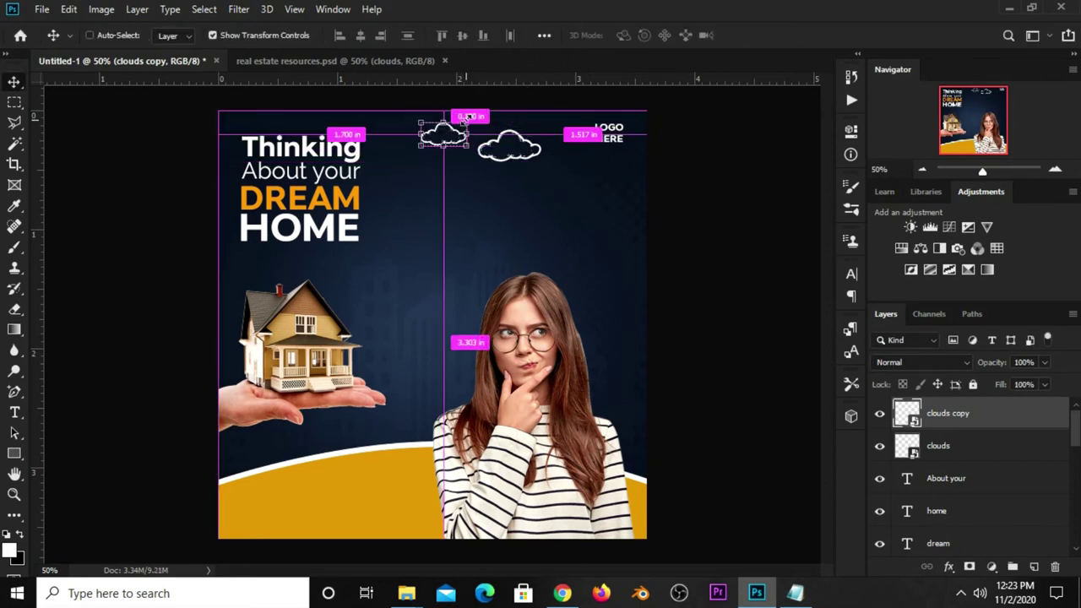
{"action": "key", "text": "ctrl+j"}
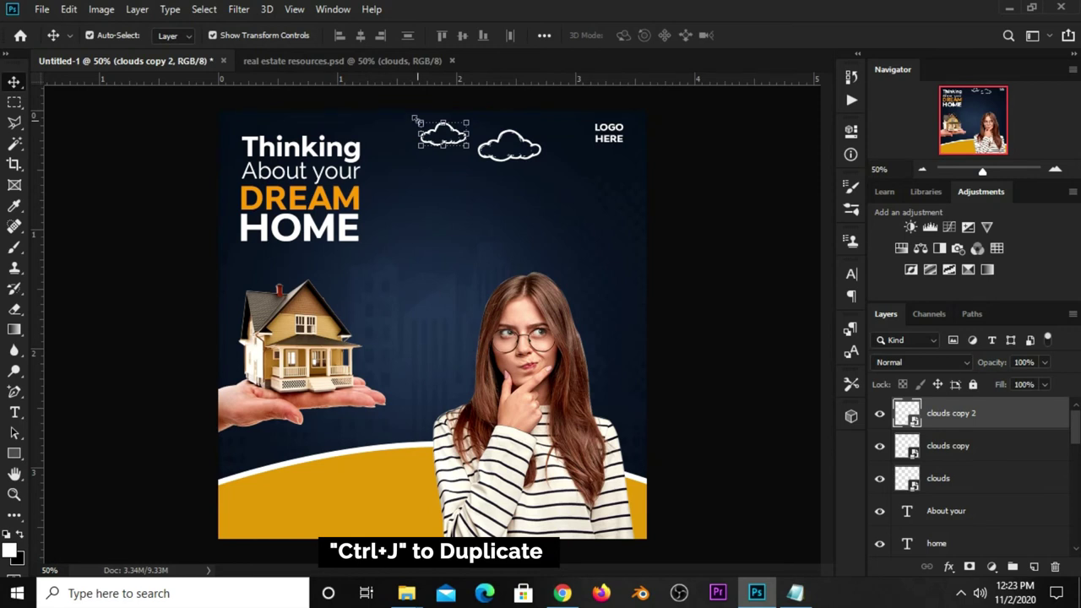
{"action": "left_click", "coordinate": [460, 133]}
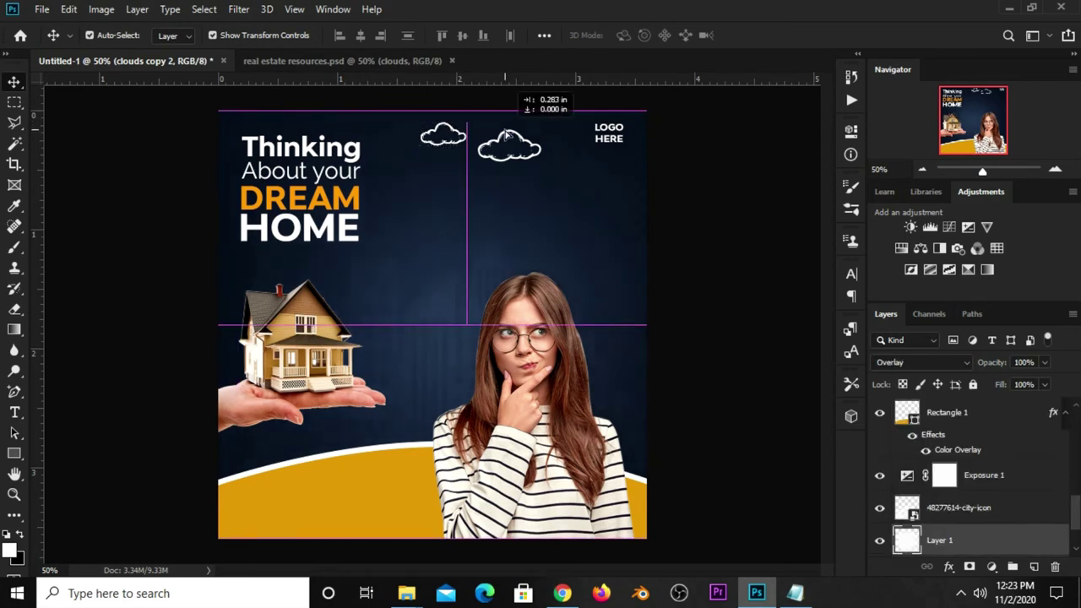
{"action": "left_click", "coordinate": [457, 135]}
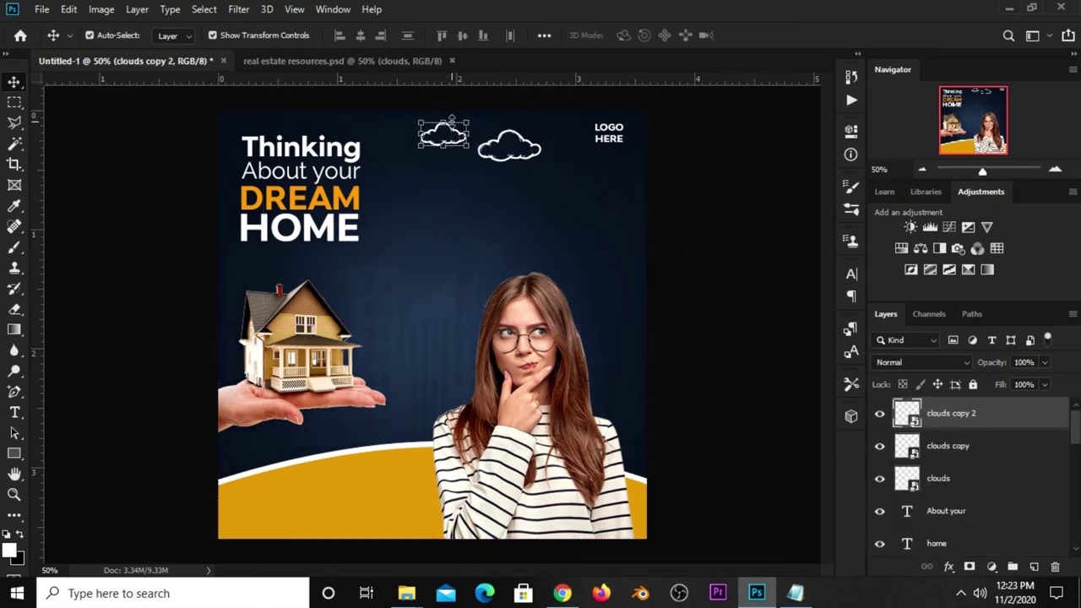
{"action": "key", "text": "ctrl+t"}
{"action": "mouse_move", "coordinate": [452, 133]}
{"action": "left_mouse_down"}
{"action": "mouse_move", "coordinate": [507, 148]}
{"action": "mouse_move", "coordinate": [564, 122]}
{"action": "mouse_move", "coordinate": [551, 130]}
{"action": "left_mouse_up"}
{"action": "key", "text": "Return"}
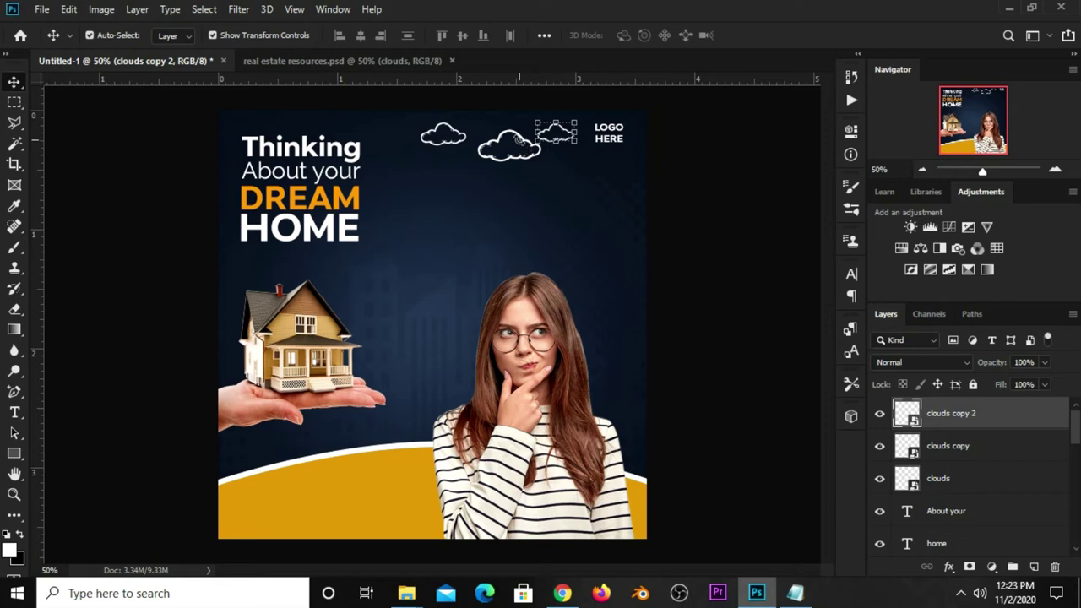
- Shift the middle cloud a little up and to the left
{"action": "left_click", "coordinate": [688, 177]}
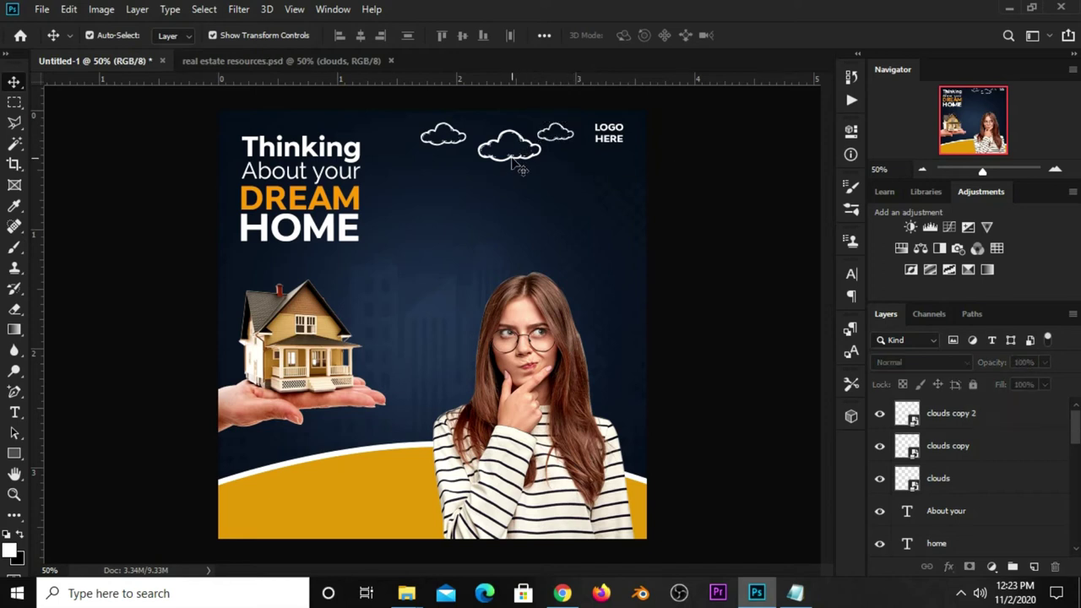
{"action": "left_click_drag", "start_coordinate": [516, 163], "coordinate": [511, 160]}
{"action": "left_click", "coordinate": [691, 163]}
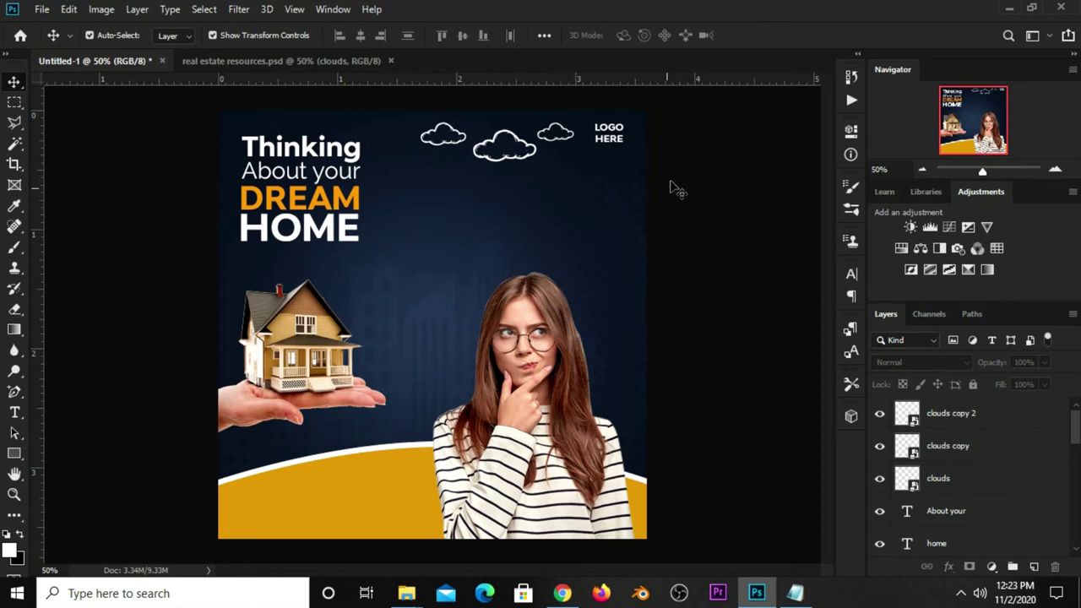
- Apply a default Drop Shadow (27% opacity, 5 px distance, 9 px size) to the house-in-hand layer
{"action": "left_click", "coordinate": [285, 331]}
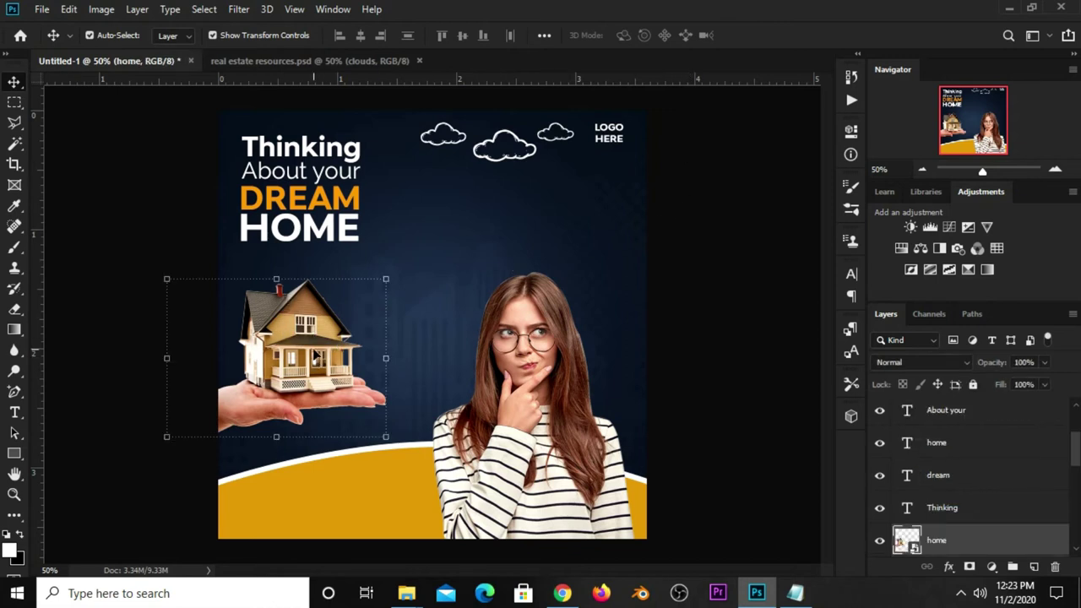
{"action": "scroll", "coordinate": [961, 486], "scroll_direction": "down", "scroll_amount": 2}
{"action": "left_click", "coordinate": [879, 443]}
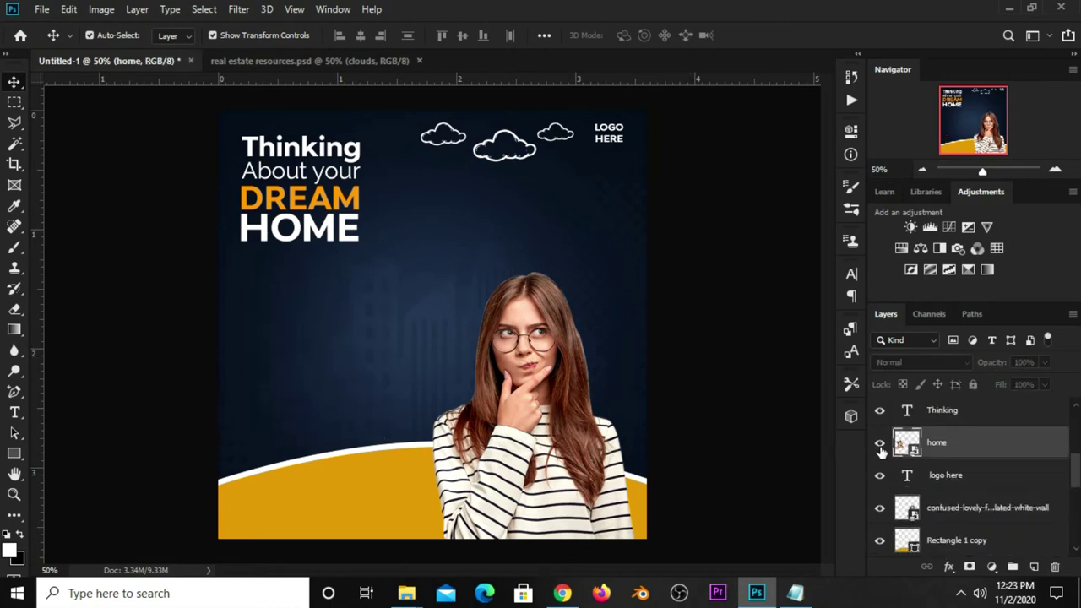
{"action": "left_click", "coordinate": [947, 566]}
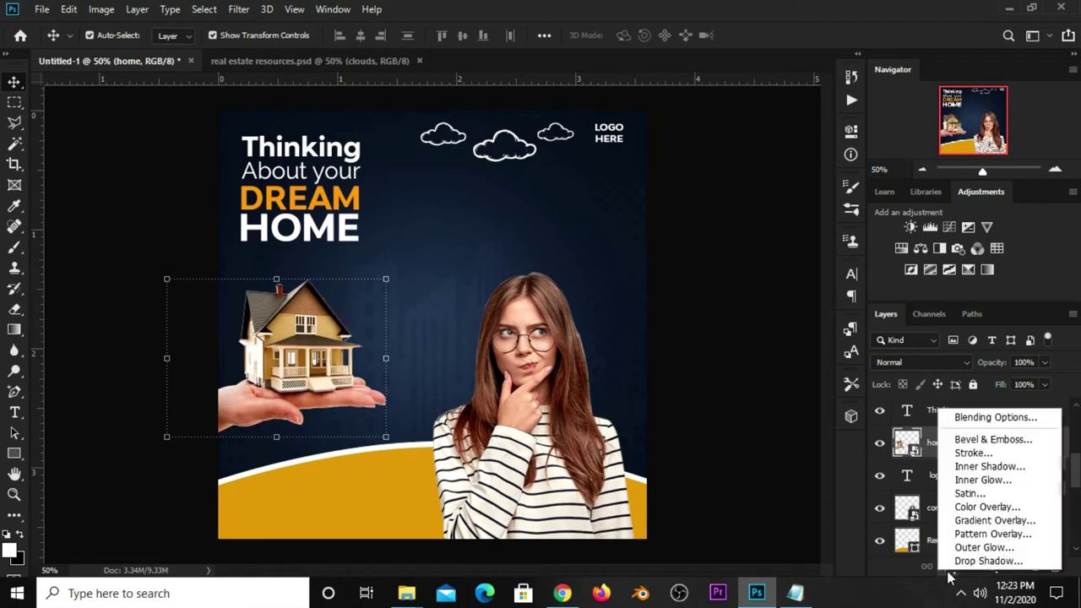
{"action": "left_click", "coordinate": [980, 560]}
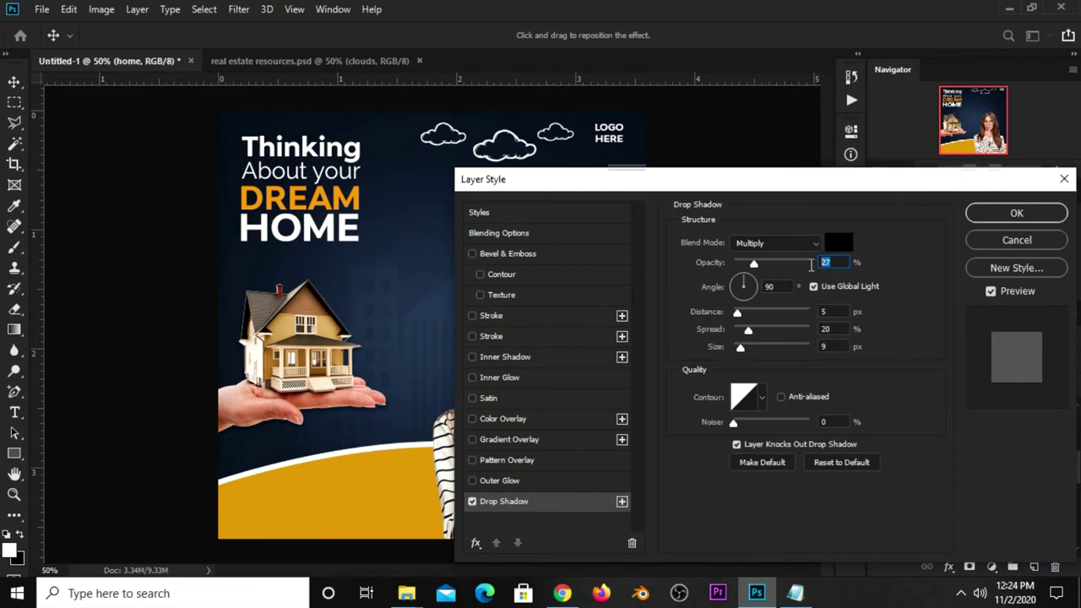
{"action": "key", "text": "Tab"}
{"action": "key", "text": "Tab"}
{"action": "key", "text": "Tab"}
{"action": "key", "text": "Tab"}
{"action": "key", "text": "Return"}
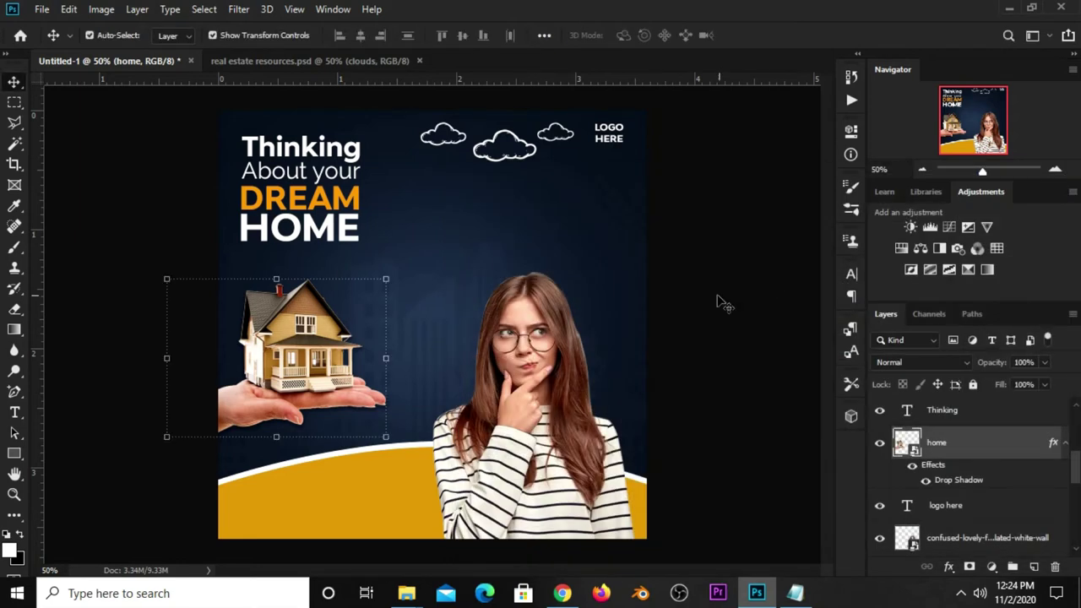
{"action": "left_click", "coordinate": [720, 292]}
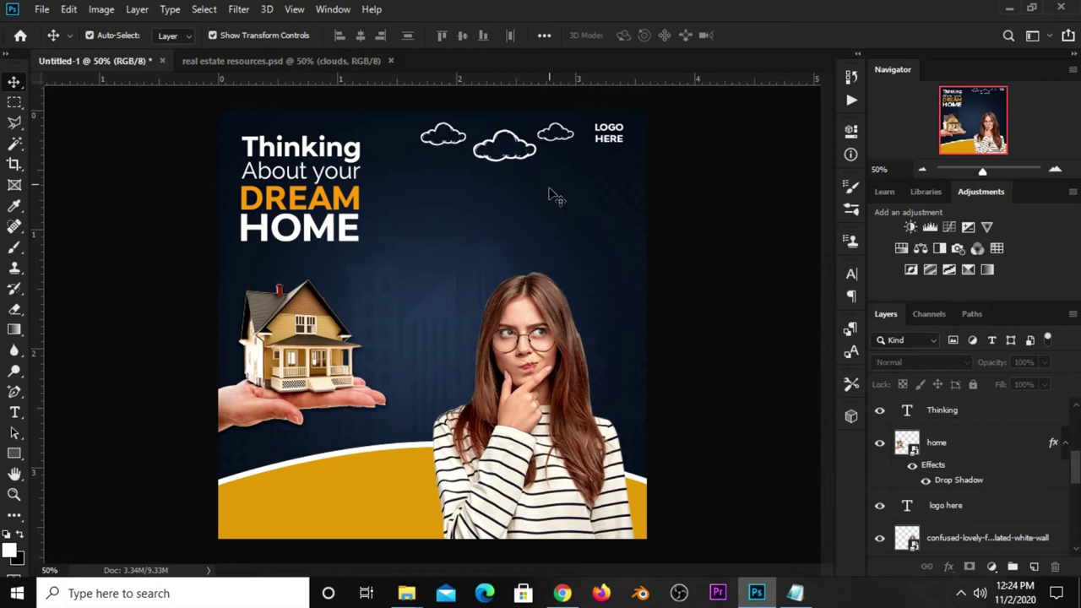
- Copy the strokes layer from real estate resources.psd into the Untitled-1 post
{"action": "left_click", "coordinate": [317, 61]}
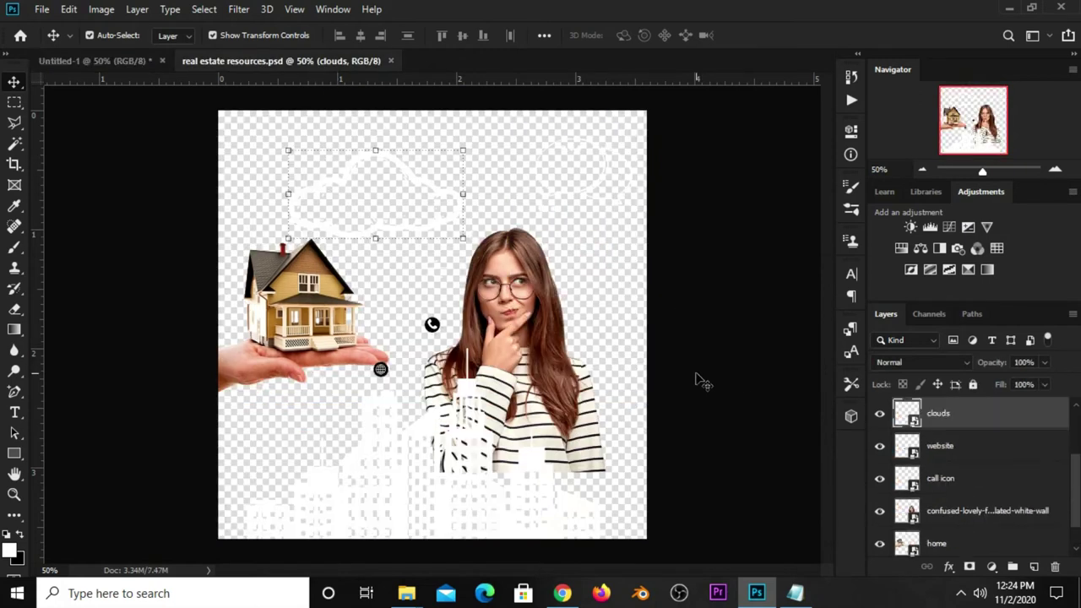
{"action": "left_click", "coordinate": [701, 382]}
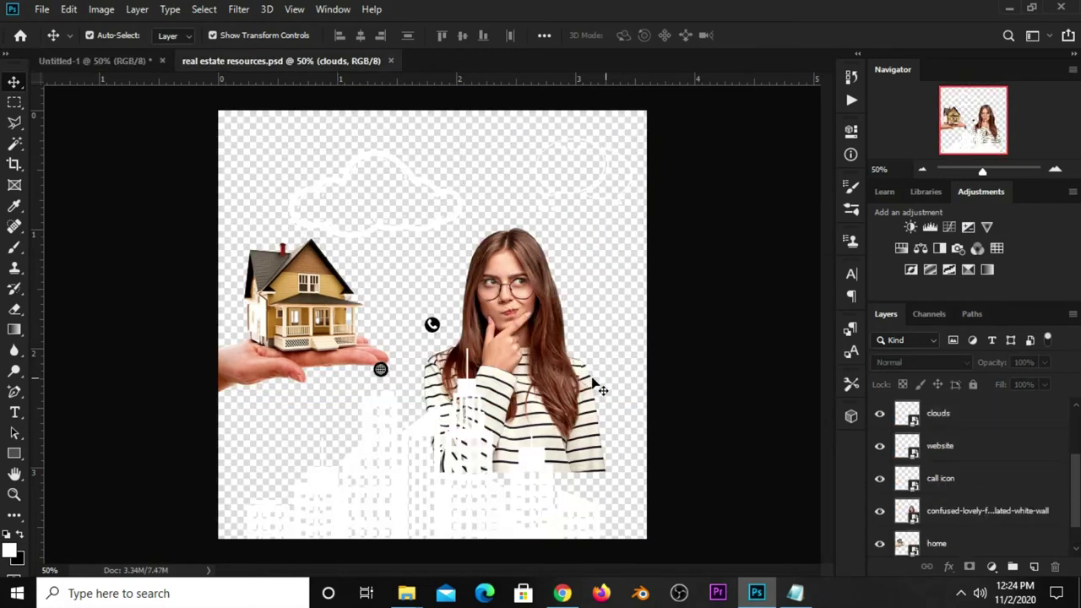
{"action": "left_click", "coordinate": [952, 447]}
{"action": "left_click", "coordinate": [953, 481]}
{"action": "scroll", "coordinate": [963, 485], "scroll_direction": "down", "scroll_amount": 1}
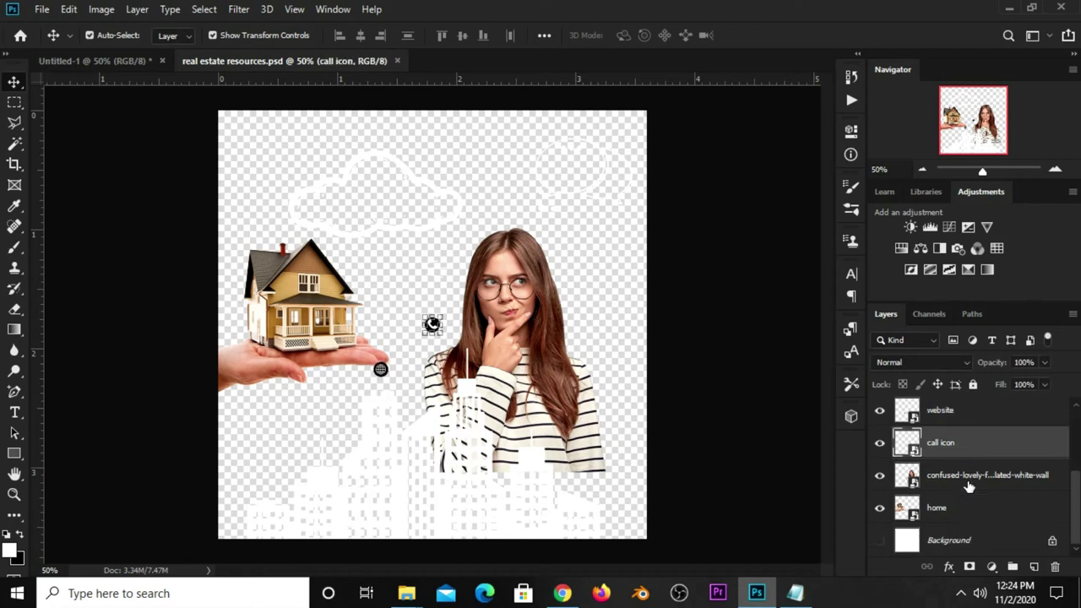
{"action": "scroll", "coordinate": [969, 488], "scroll_direction": "up", "scroll_amount": 4}
{"action": "left_click", "coordinate": [960, 422]}
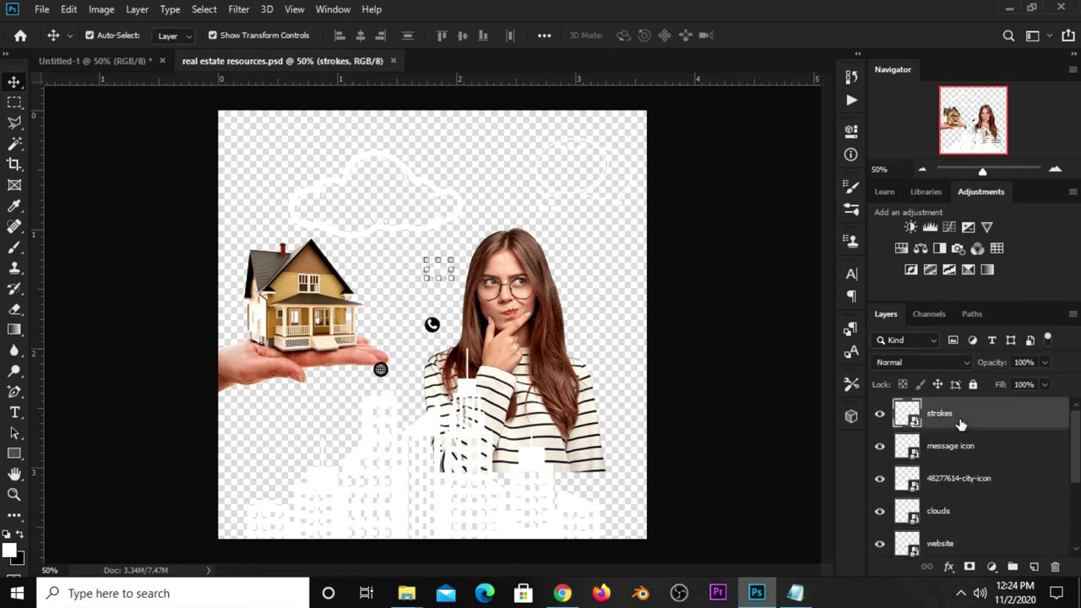
{"action": "left_click_drag", "start_coordinate": [135, 148], "coordinate": [426, 332]}
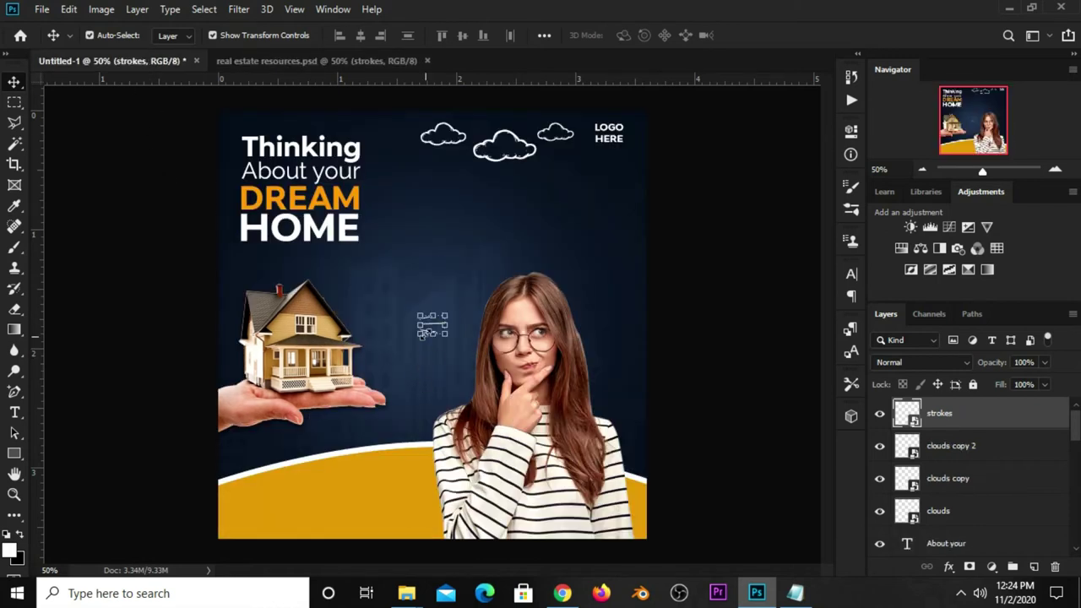
- Free-transform the strokes graphic down to sit just right of the hand's fingertips
{"action": "key", "text": "ctrl+t"}
{"action": "mouse_move", "coordinate": [432, 319]}
{"action": "left_mouse_down"}
{"action": "mouse_move", "coordinate": [402, 412]}
{"action": "mouse_move", "coordinate": [420, 391]}
{"action": "left_mouse_up"}
{"action": "key", "text": "Return"}
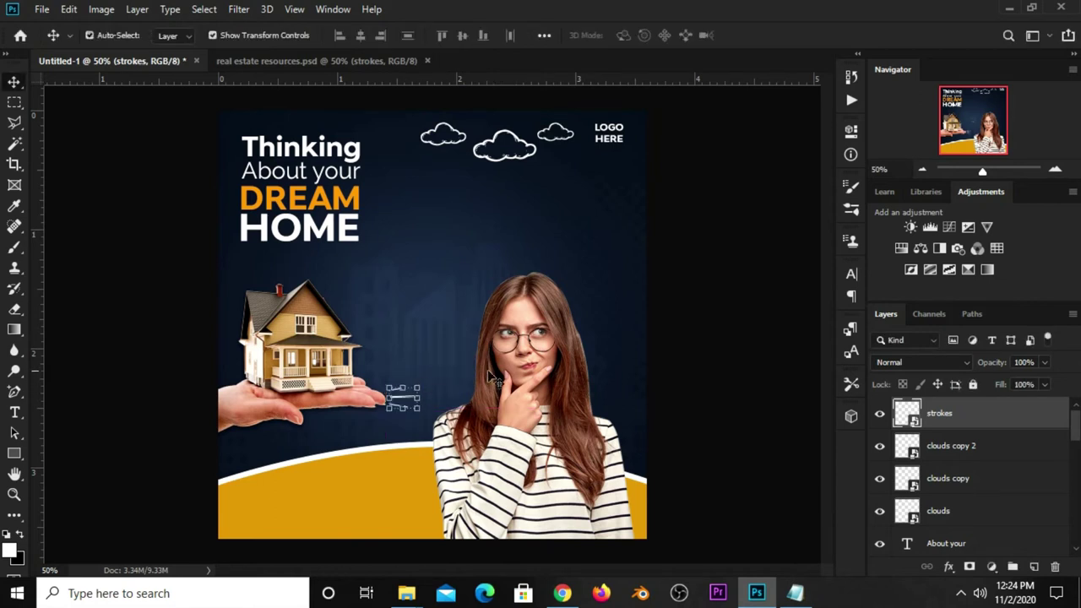
{"action": "left_click", "coordinate": [681, 362]}
{"action": "left_click", "coordinate": [394, 411]}
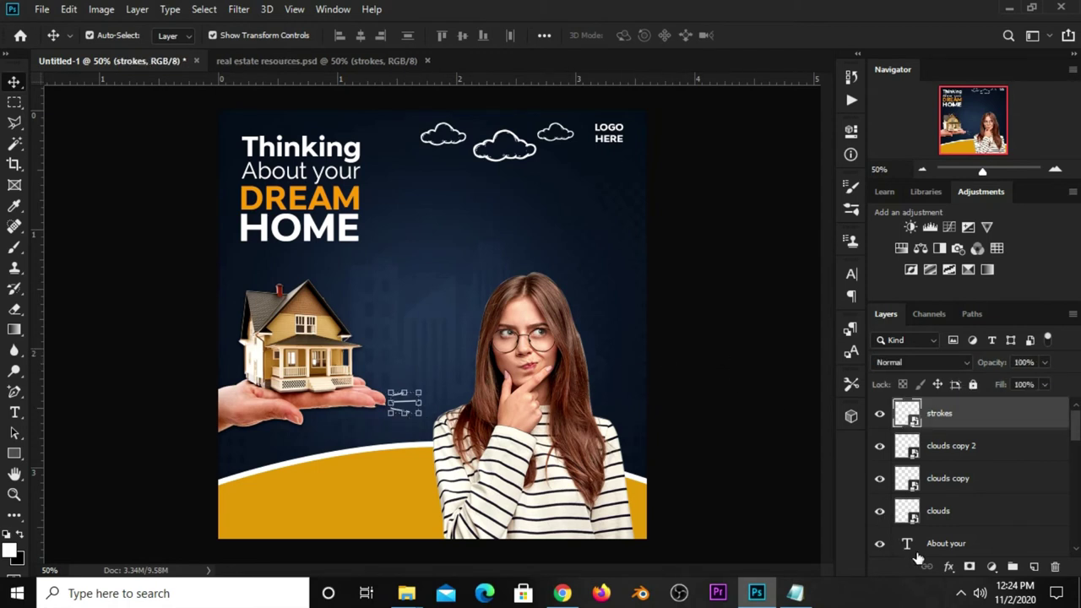
{"action": "left_click", "coordinate": [947, 565]}
- Give the strokes layer a Drop Shadow with 85% opacity, 3 px distance and 0 px size
{"action": "left_click", "coordinate": [968, 550]}
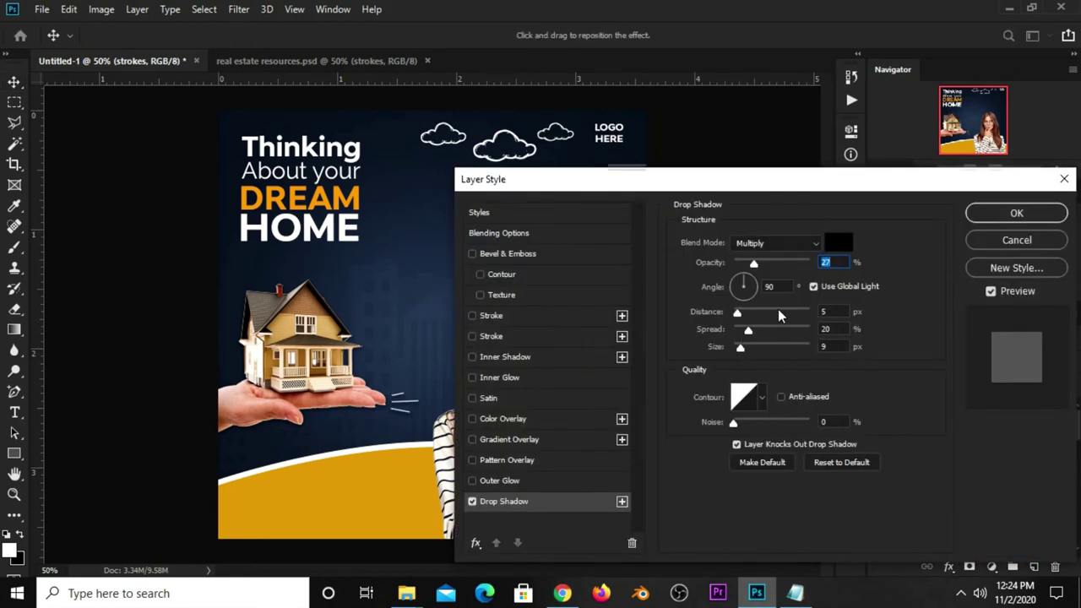
{"action": "left_click_drag", "start_coordinate": [754, 264], "coordinate": [795, 268]}
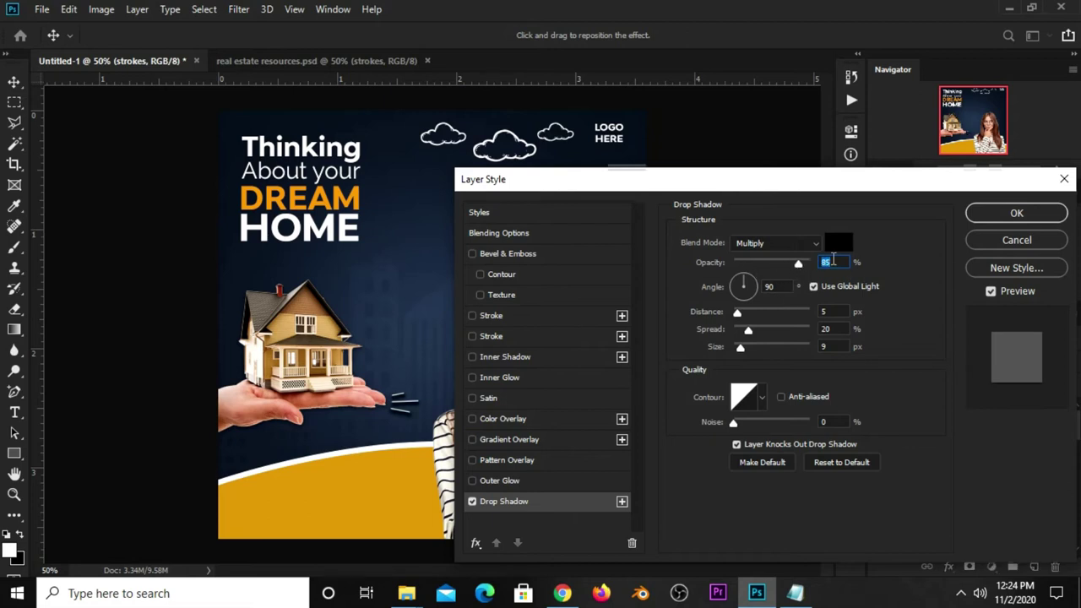
{"action": "left_click_drag", "start_coordinate": [740, 349], "coordinate": [731, 355]}
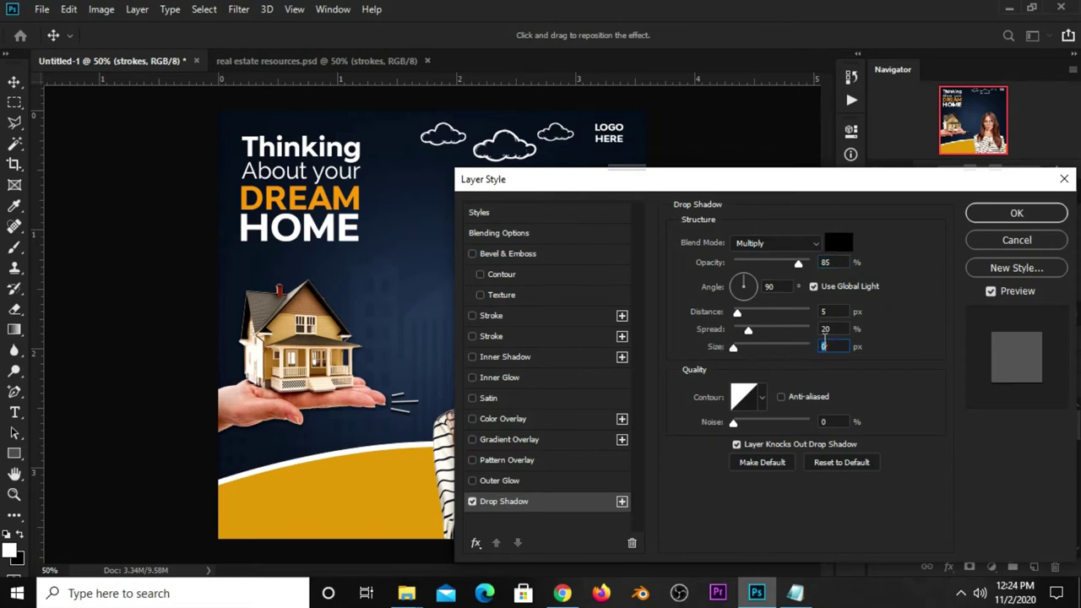
{"action": "double_click", "coordinate": [826, 311]}
{"action": "key", "text": "Down"}
{"action": "key", "text": "Down"}
{"action": "double_click", "coordinate": [763, 288]}
{"action": "left_click", "coordinate": [940, 237]}
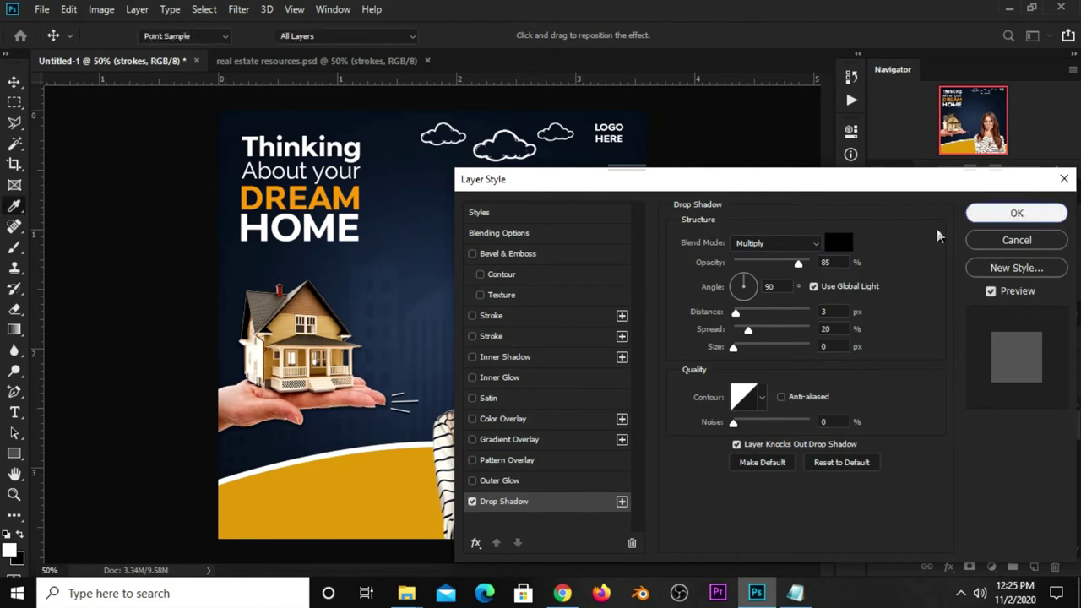
{"action": "key", "text": "Return"}
{"action": "left_click", "coordinate": [709, 305]}
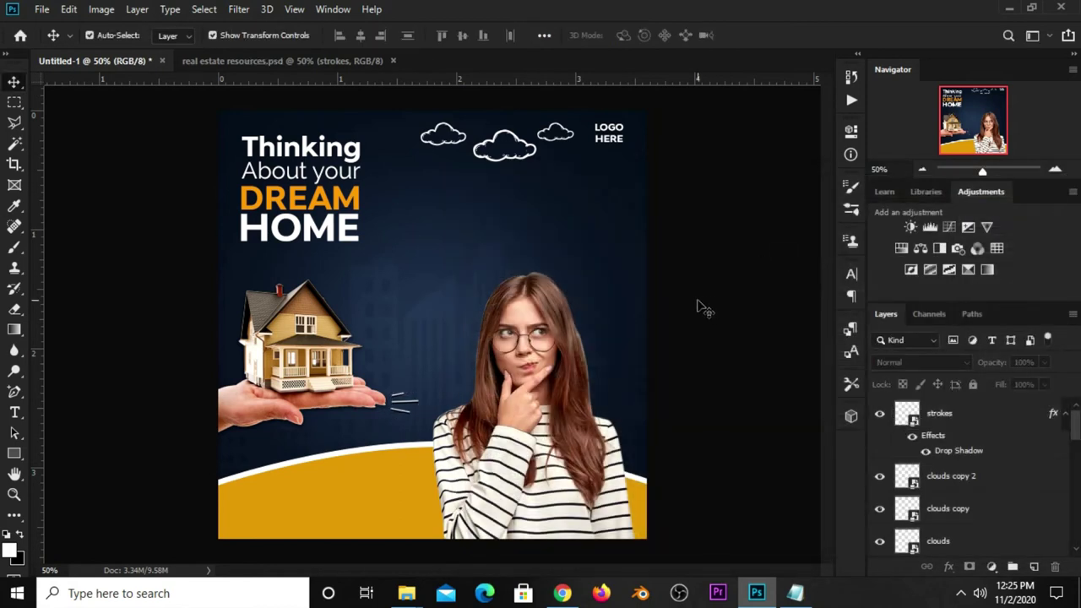
- Copy the call icon from the resources file into the post and drag it down near the hand
{"action": "left_click", "coordinate": [308, 66]}
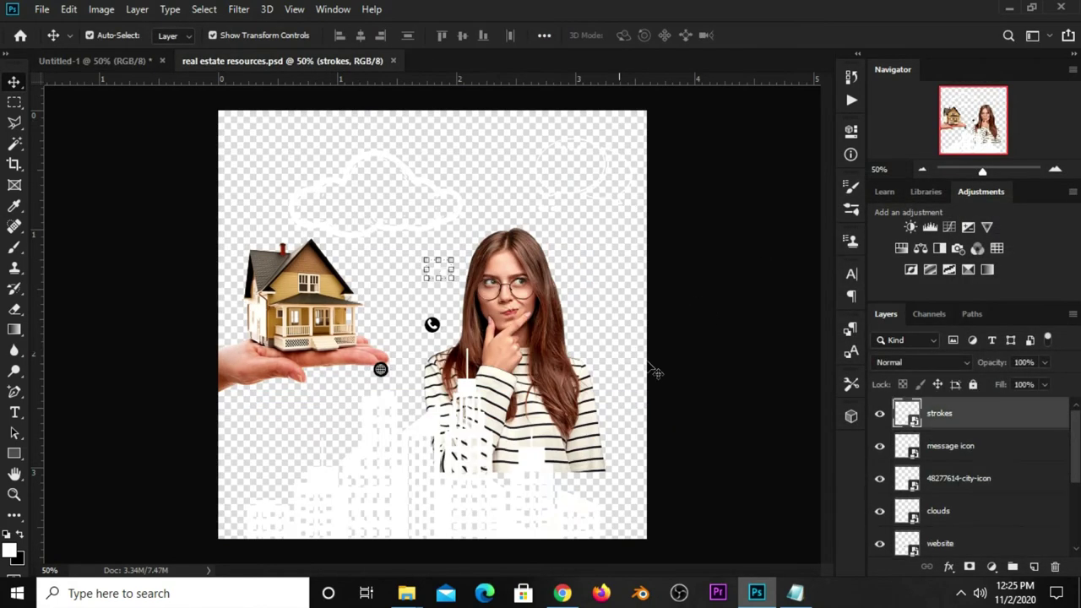
{"action": "left_click", "coordinate": [694, 392]}
{"action": "left_click", "coordinate": [433, 326]}
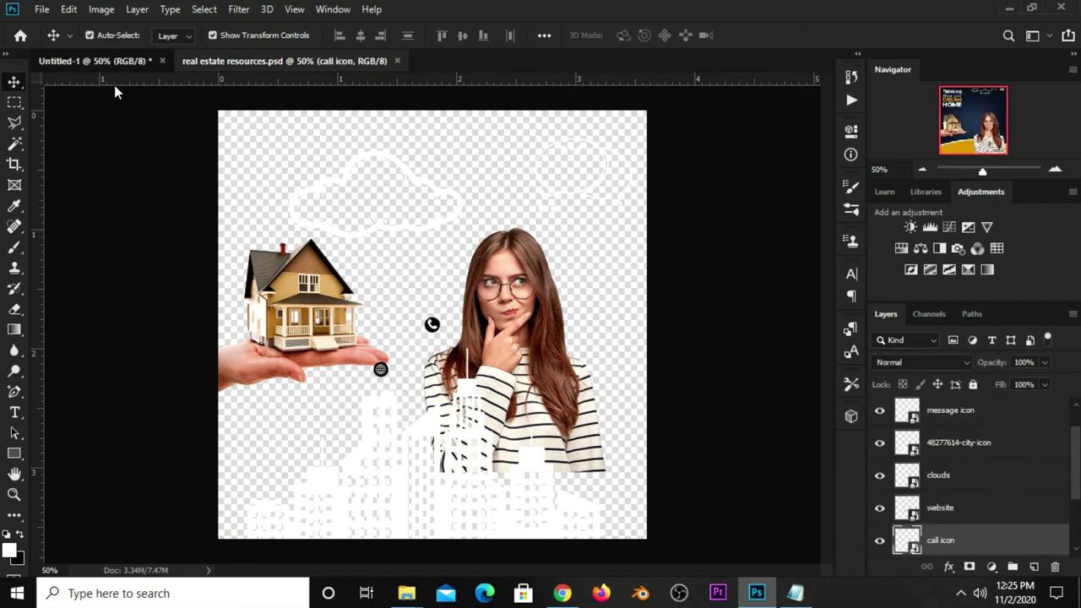
{"action": "left_click_drag", "start_coordinate": [114, 53], "coordinate": [432, 325]}
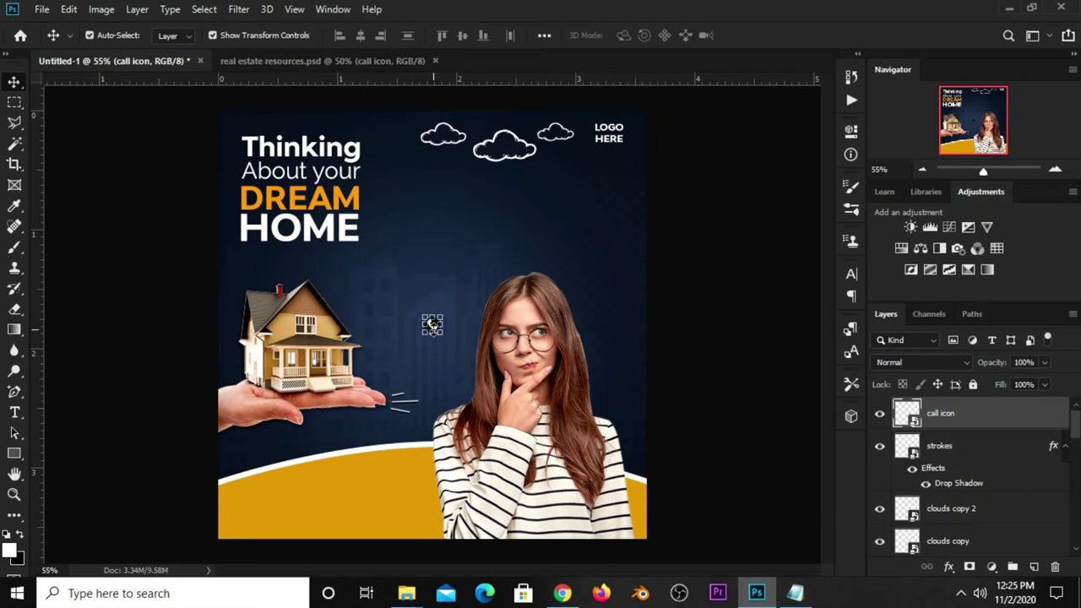
{"action": "scroll", "coordinate": [432, 324], "scroll_direction": "up", "scroll_amount": 3}
{"action": "left_click_drag", "start_coordinate": [431, 324], "coordinate": [316, 487]}
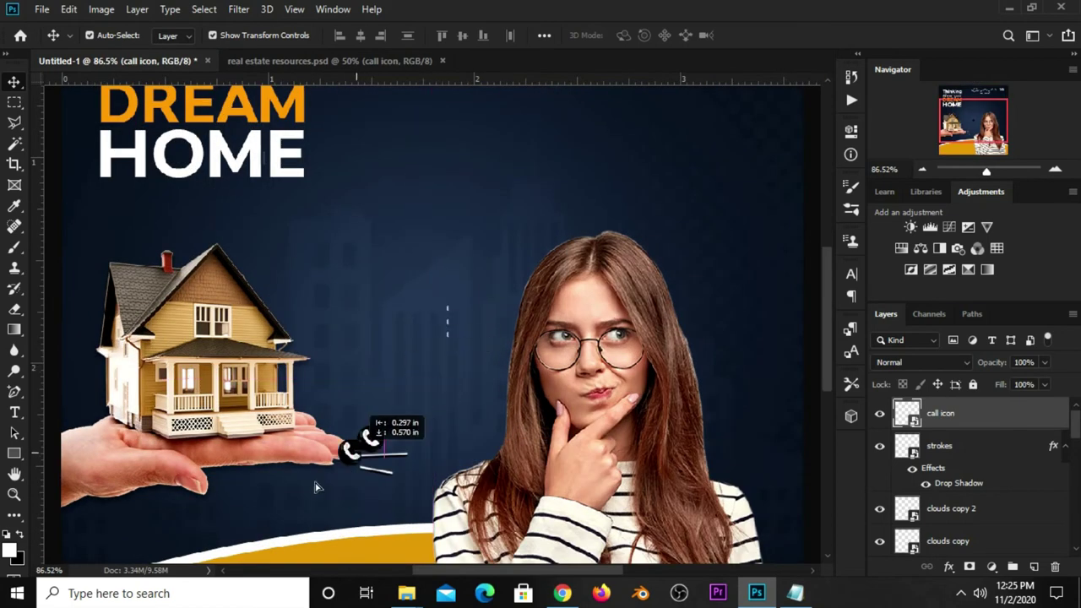
{"action": "scroll", "coordinate": [393, 353], "scroll_direction": "down", "scroll_amount": 4}
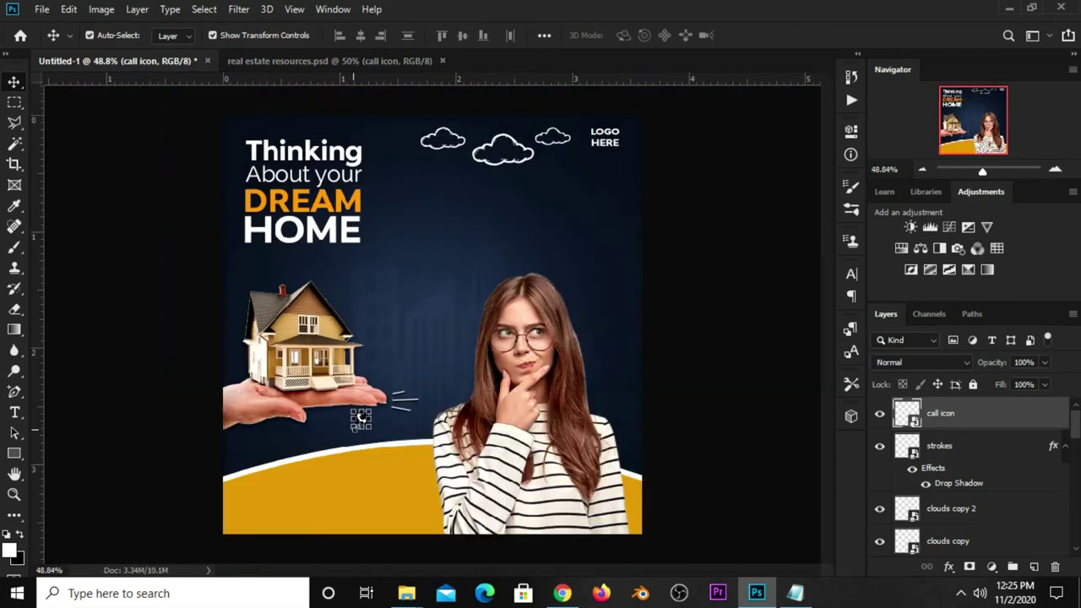
{"action": "left_click_drag", "start_coordinate": [360, 418], "coordinate": [362, 437]}
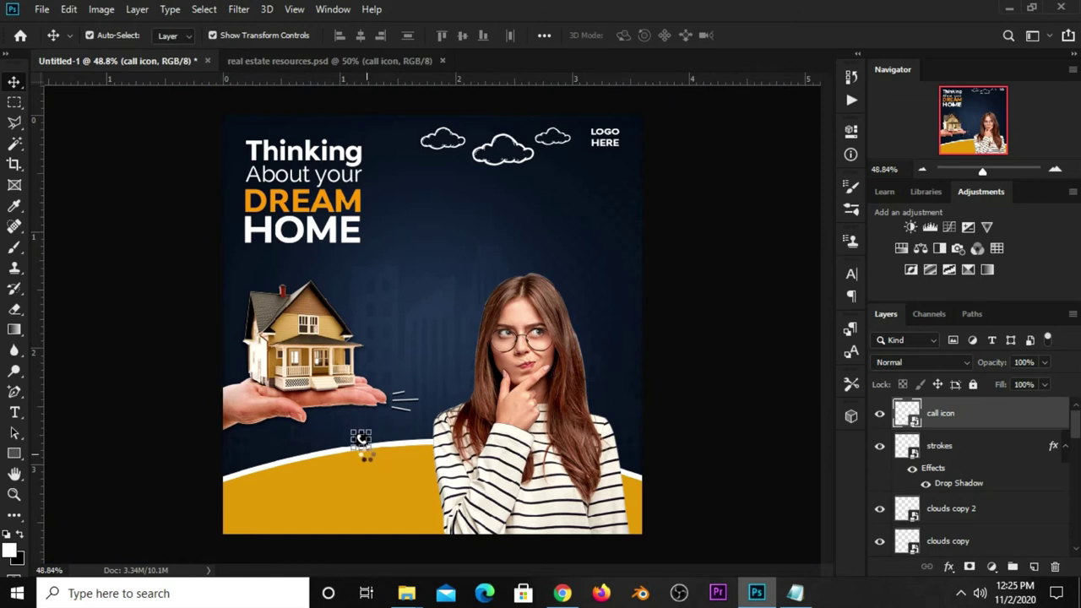
{"action": "left_click_drag", "start_coordinate": [362, 438], "coordinate": [361, 454]}
- Free-transform the call icon into the lower-left of the yellow band and commit
{"action": "key", "text": "ctrl+t"}
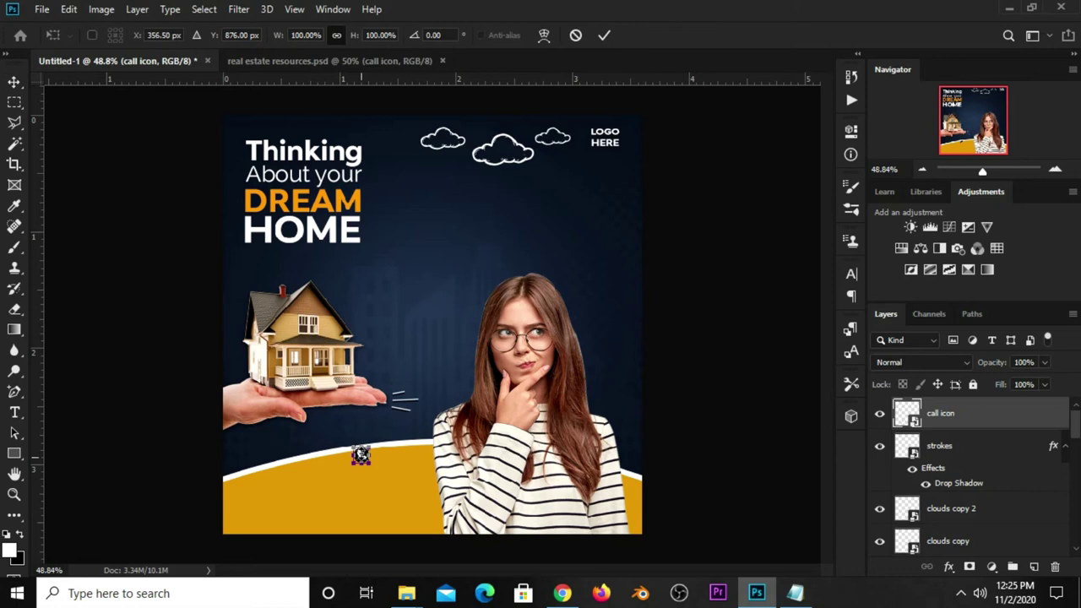
{"action": "scroll", "coordinate": [361, 454], "scroll_direction": "up", "scroll_amount": 2}
{"action": "scroll", "coordinate": [355, 473], "scroll_direction": "up", "scroll_amount": 2}
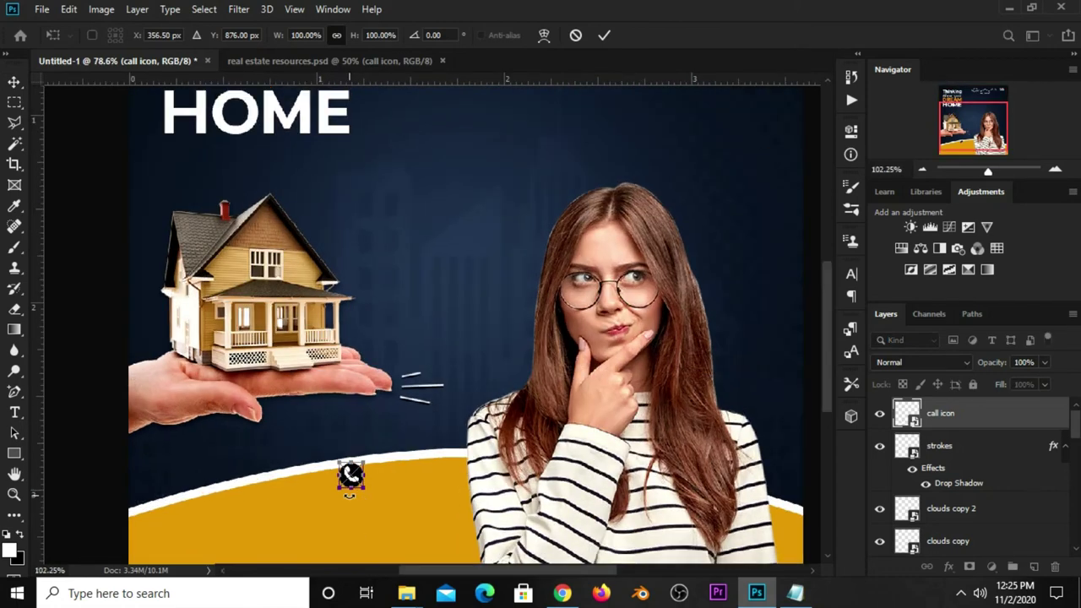
{"action": "scroll", "coordinate": [350, 494], "scroll_direction": "up", "scroll_amount": 1}
{"action": "left_click_drag", "start_coordinate": [826, 352], "coordinate": [823, 386]}
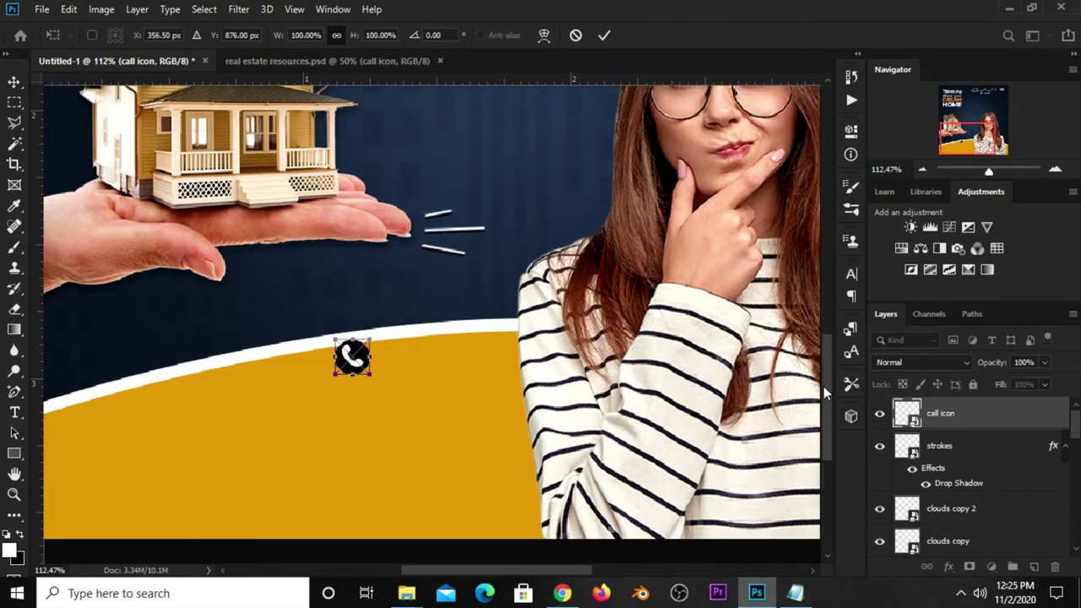
{"action": "scroll", "coordinate": [823, 388], "scroll_direction": "down", "scroll_amount": 2}
{"action": "left_click_drag", "start_coordinate": [352, 312], "coordinate": [113, 391]}
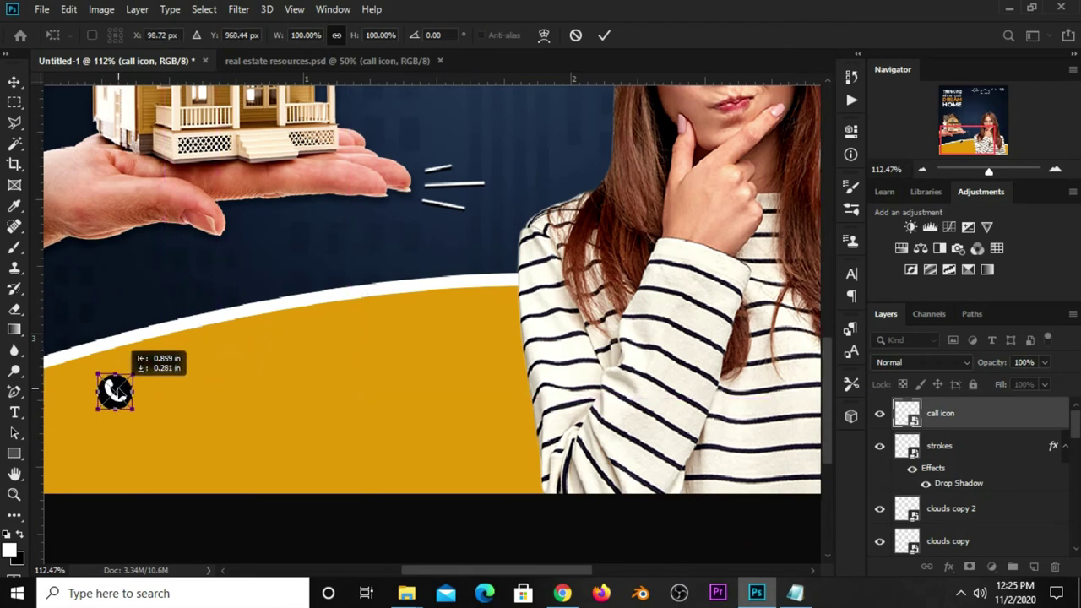
{"action": "key", "text": "Return"}
{"action": "scroll", "coordinate": [287, 381], "scroll_direction": "down", "scroll_amount": 2}
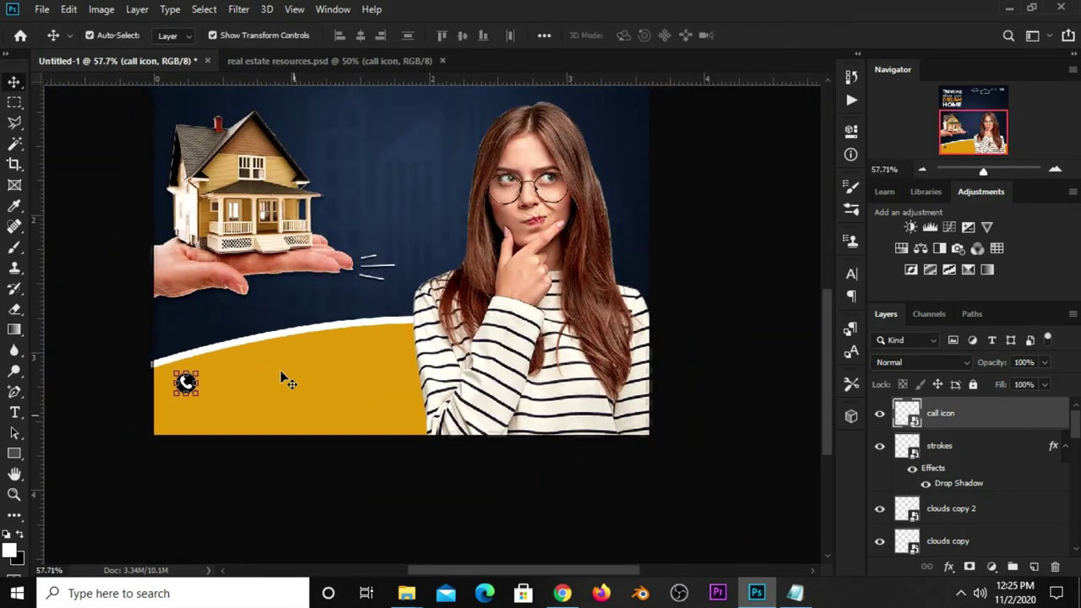
{"action": "left_click", "coordinate": [113, 430]}
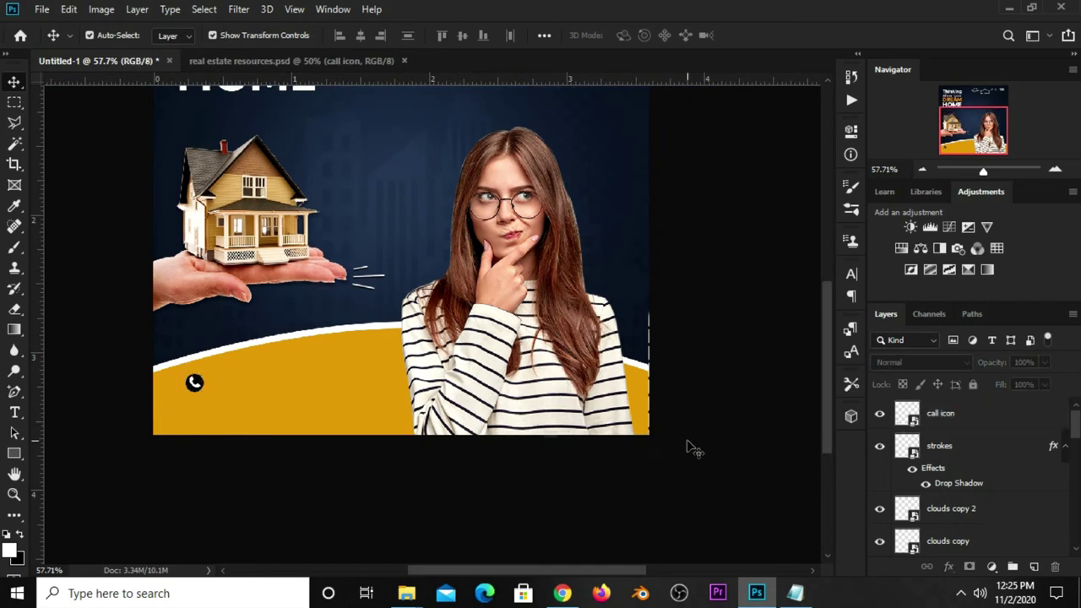
- Copy the globe website icon from the resources file and place it below the phone icon
{"action": "left_click", "coordinate": [319, 61]}
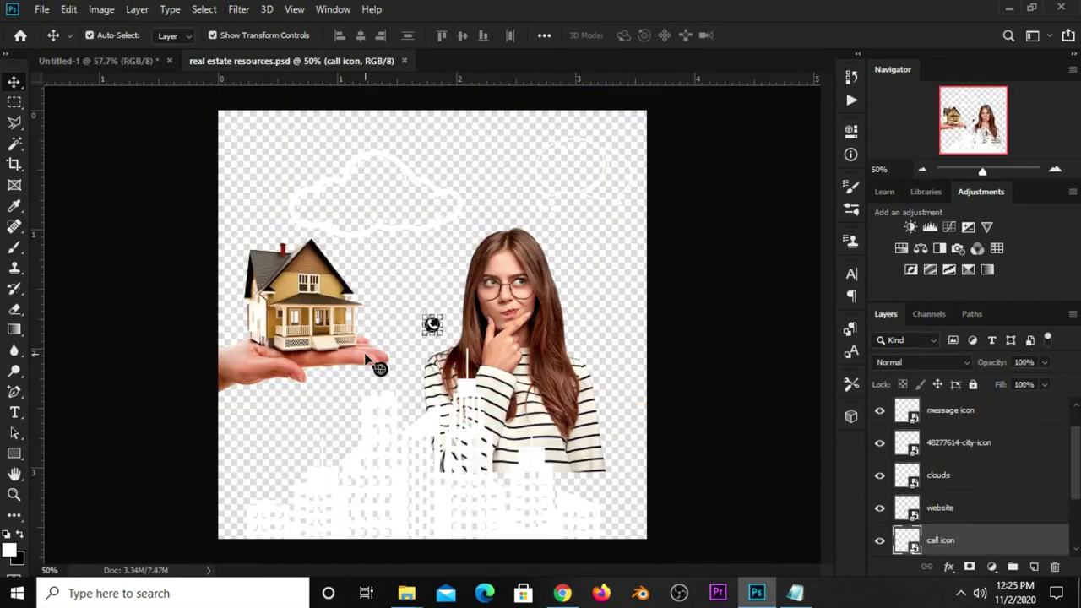
{"action": "left_click", "coordinate": [381, 371]}
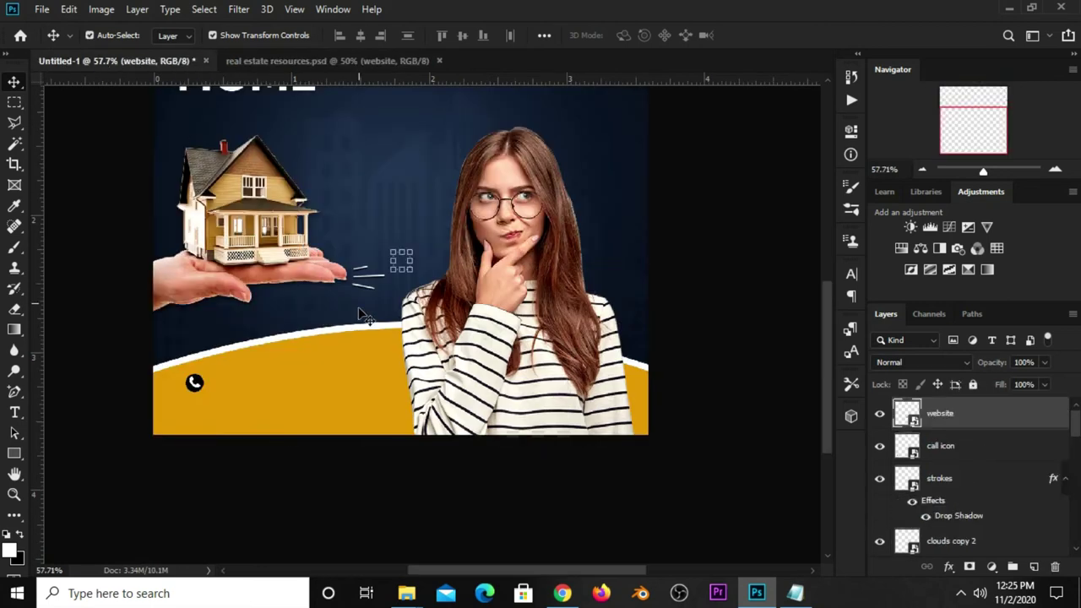
{"action": "left_click_drag", "start_coordinate": [108, 65], "coordinate": [400, 260]}
{"action": "key", "text": "ctrl+t"}
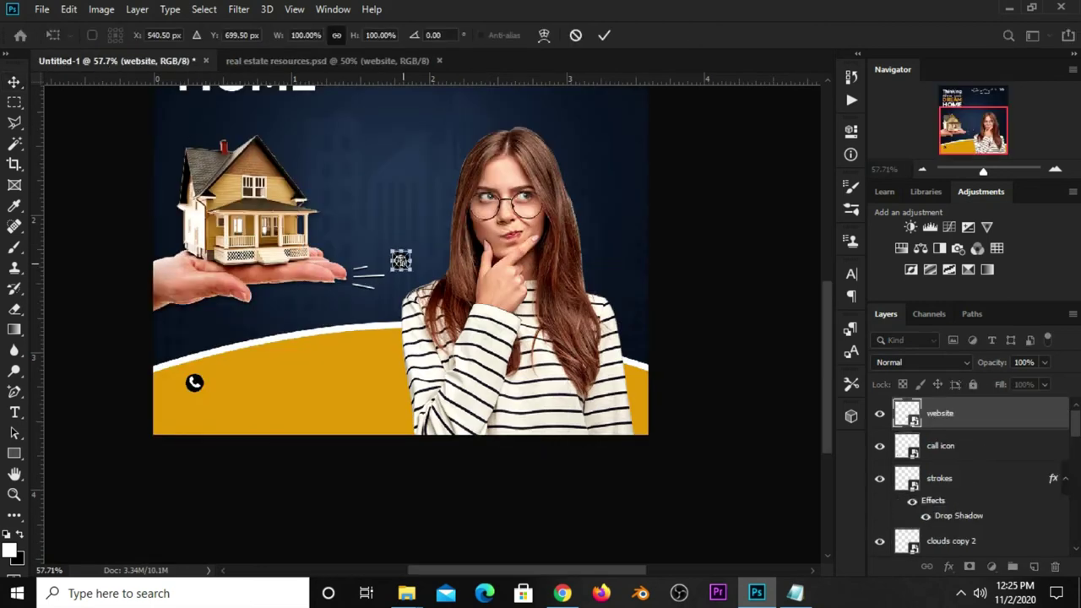
{"action": "scroll", "coordinate": [400, 260], "scroll_direction": "up", "scroll_amount": 2}
{"action": "scroll", "coordinate": [401, 259], "scroll_direction": "up", "scroll_amount": 1}
{"action": "left_click_drag", "start_coordinate": [401, 259], "coordinate": [124, 456]}
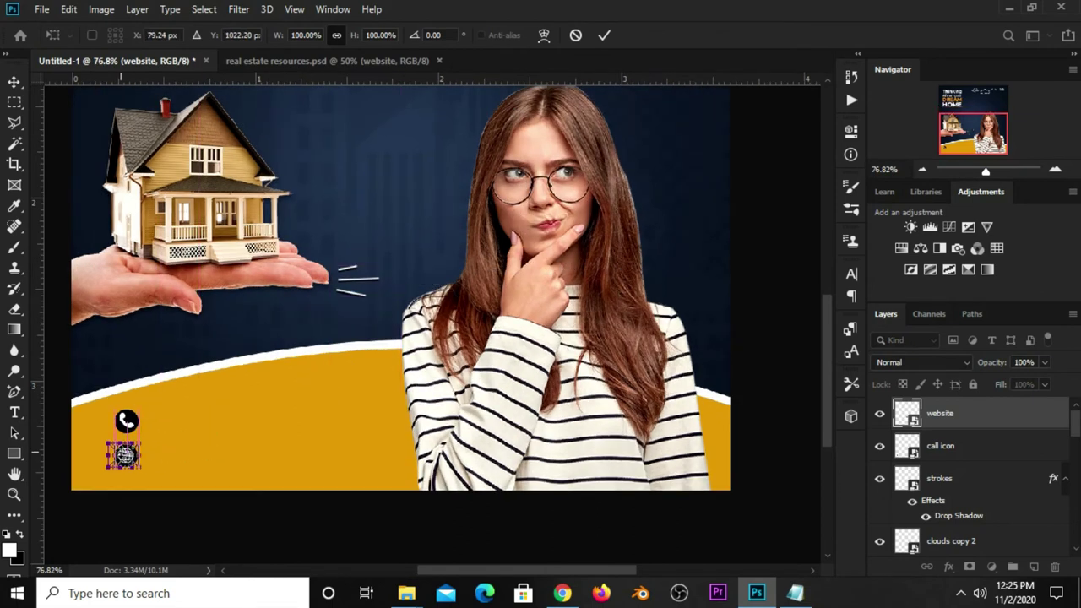
{"action": "key", "text": "Return"}
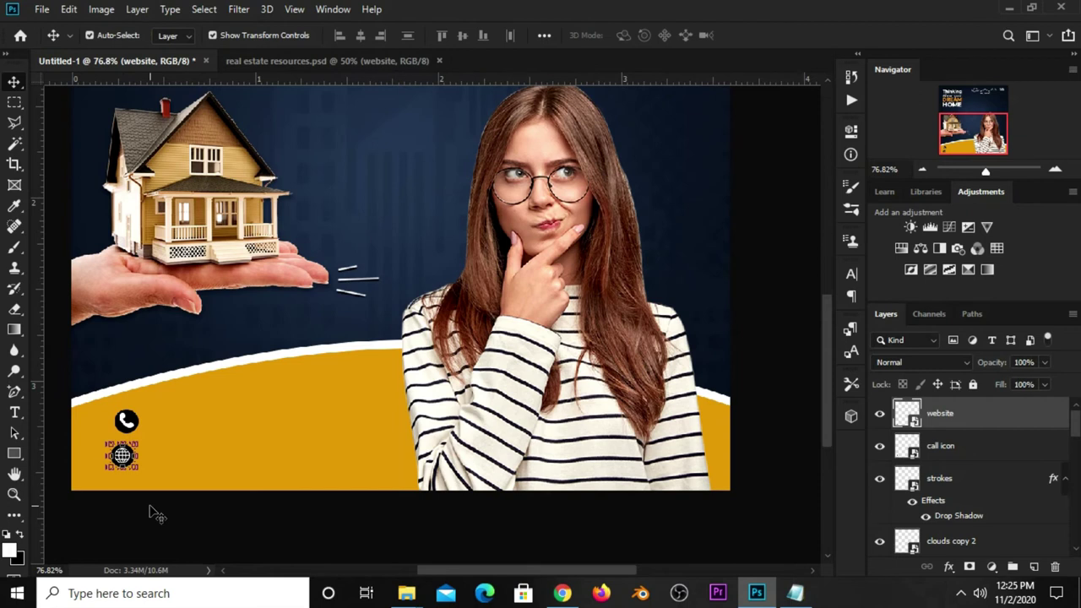
- Nudge the globe icon slightly lower beneath the phone icon and clear the selection
{"action": "left_click", "coordinate": [158, 515]}
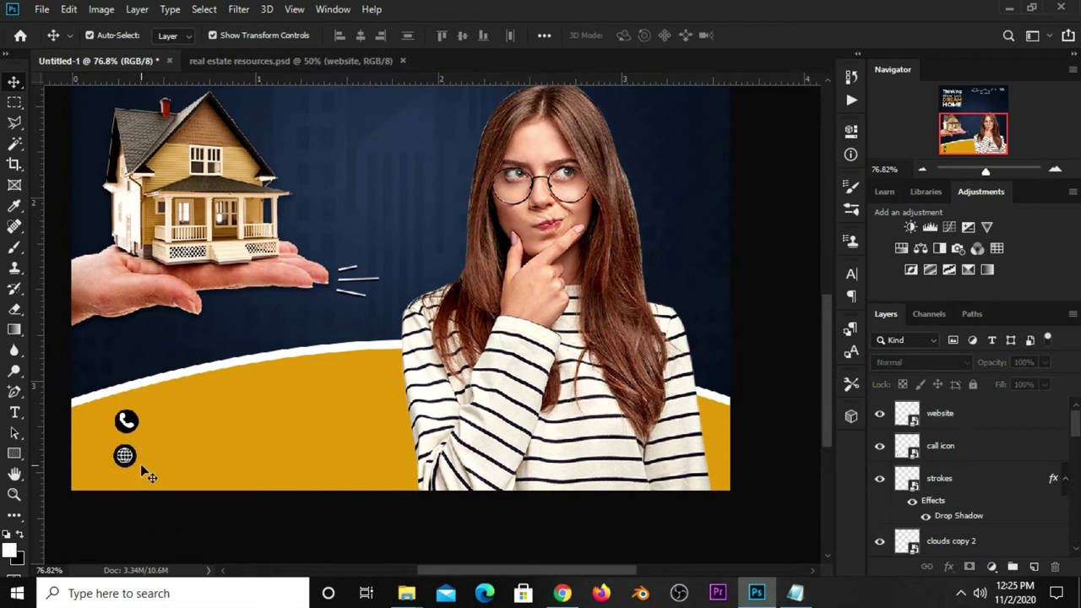
{"action": "left_click", "coordinate": [127, 460]}
{"action": "key", "text": "Down"}
{"action": "key", "text": "Down"}
{"action": "key", "text": "Down"}
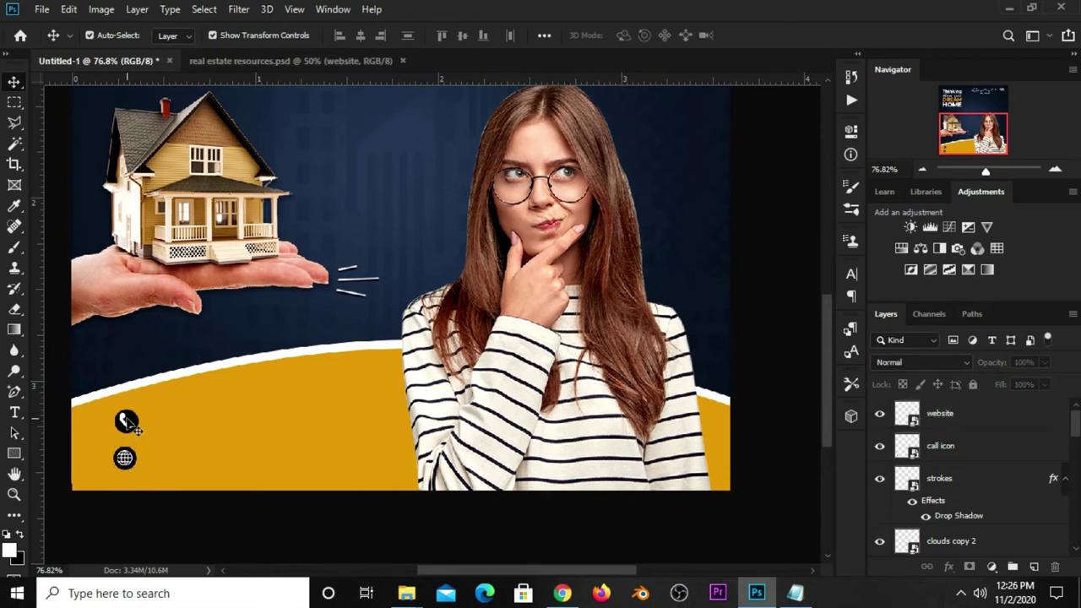
{"action": "left_click", "coordinate": [127, 422]}
{"action": "left_click", "coordinate": [336, 525]}
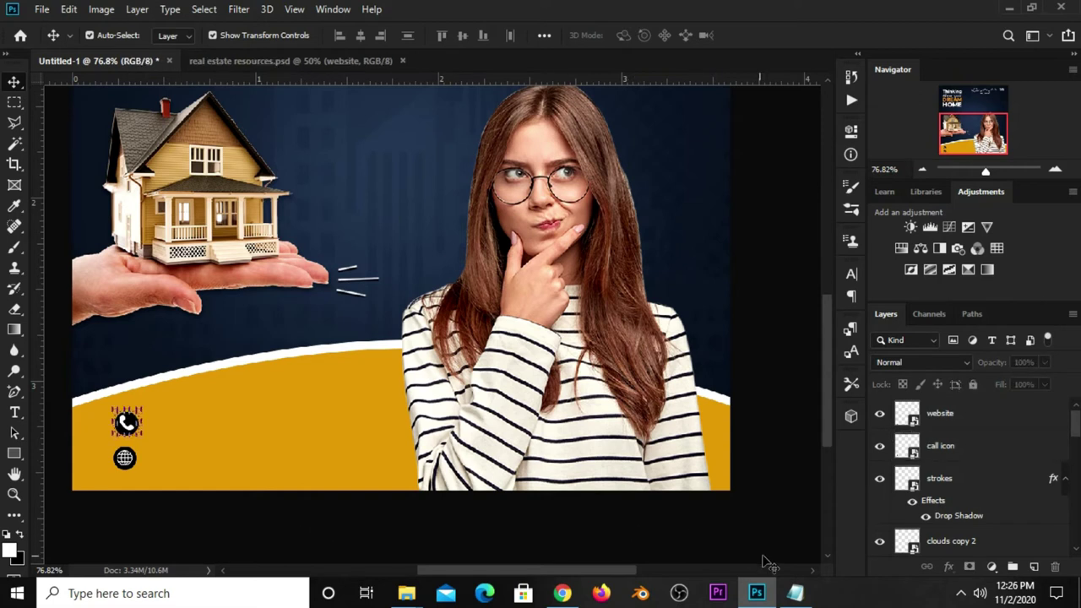
{"action": "left_click", "coordinate": [794, 591]}
- Copy the phone number from Notepad and paste it as a new horizontal text line beside the phone icon
{"action": "left_click_drag", "start_coordinate": [662, 435], "coordinate": [545, 436]}
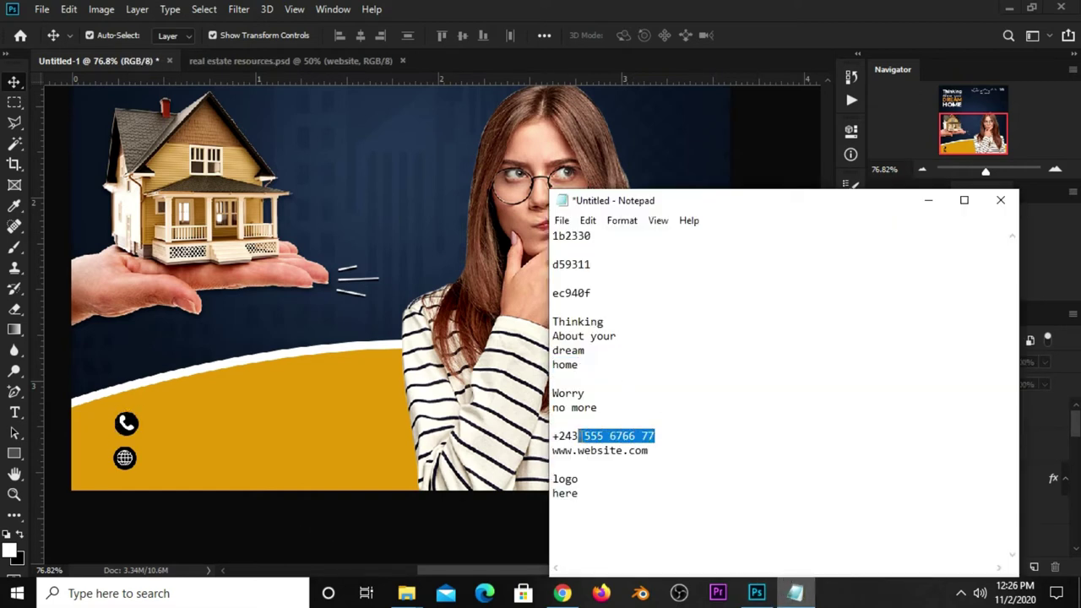
{"action": "right_click", "coordinate": [571, 434]}
{"action": "left_click", "coordinate": [610, 245]}
{"action": "key", "text": "alt+Tab"}
{"action": "right_click", "coordinate": [14, 412]}
{"action": "left_click", "coordinate": [73, 414]}
{"action": "left_click", "coordinate": [161, 424]}
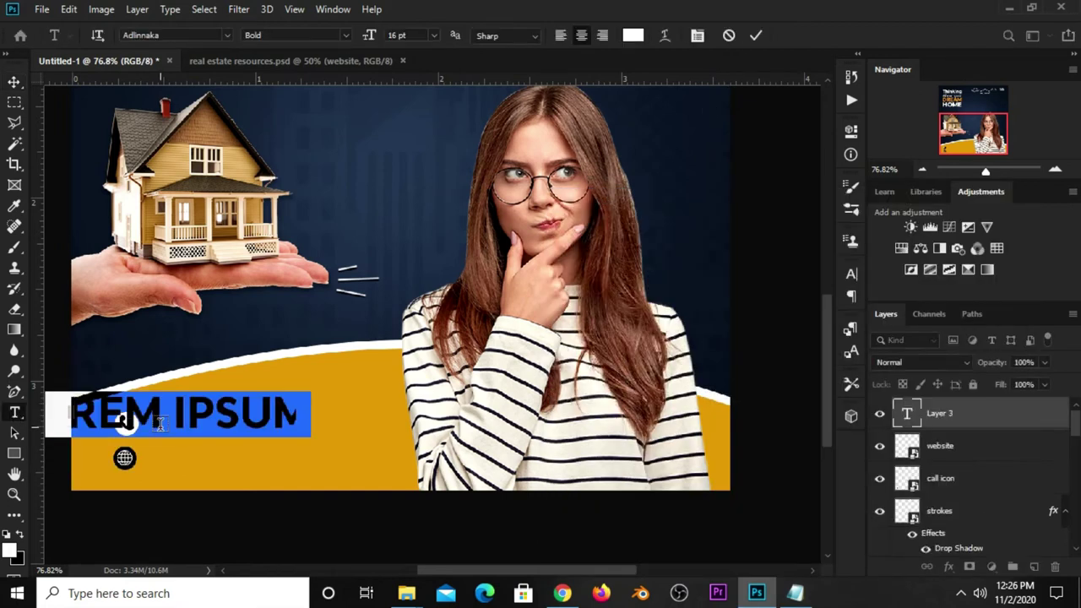
{"action": "key", "text": "ctrl+v"}
- Make the phone number text black (000000) at 7 pt
{"action": "left_click", "coordinate": [756, 35]}
{"action": "key", "text": "i"}
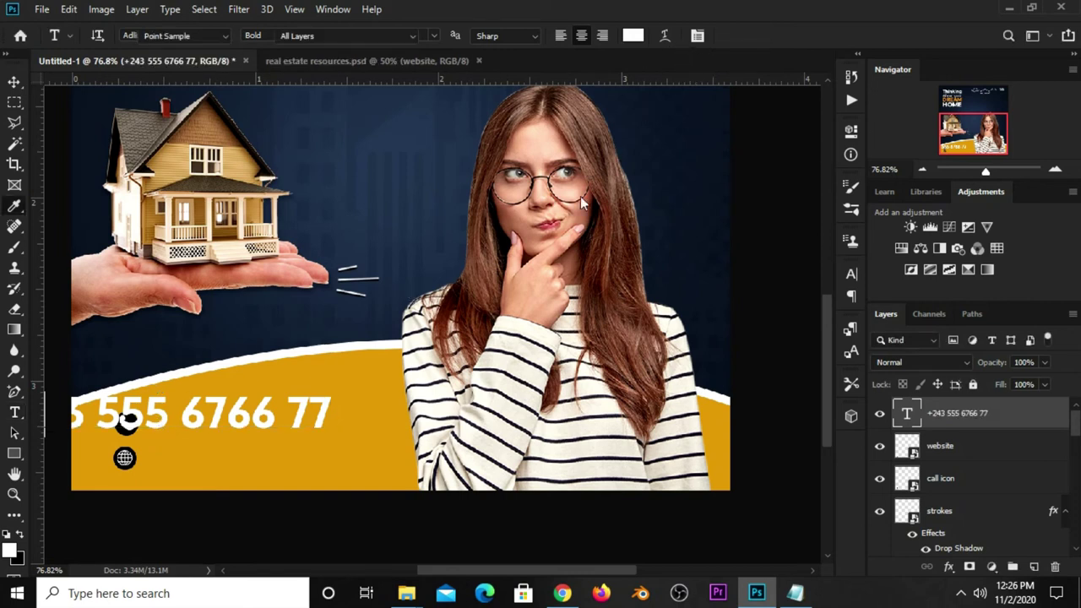
{"action": "left_click", "coordinate": [633, 35]}
{"action": "type", "text": "000000"}
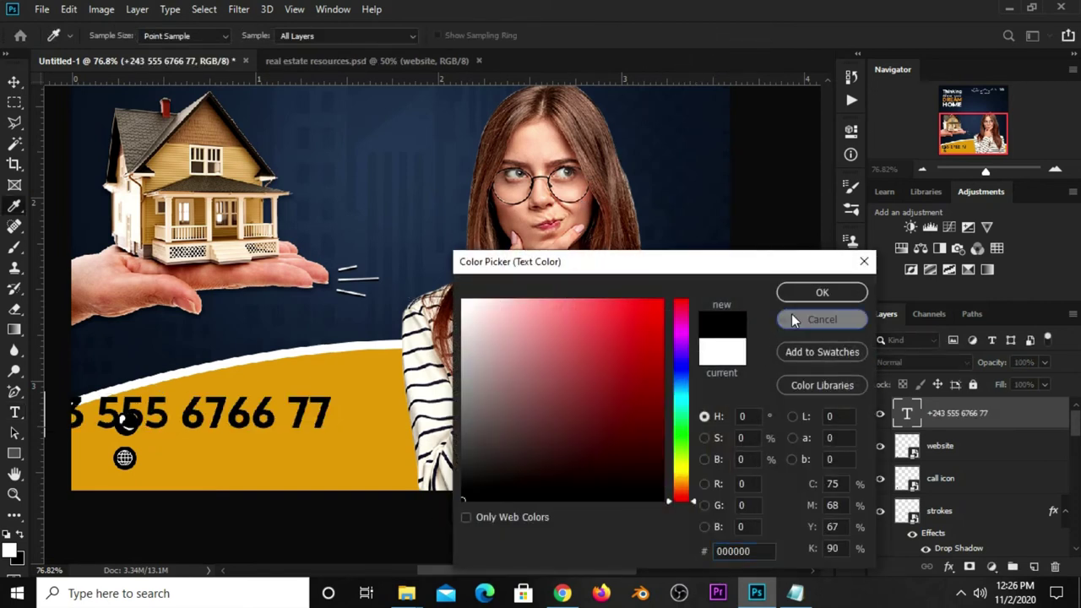
{"action": "left_click", "coordinate": [792, 318]}
{"action": "left_click", "coordinate": [633, 35]}
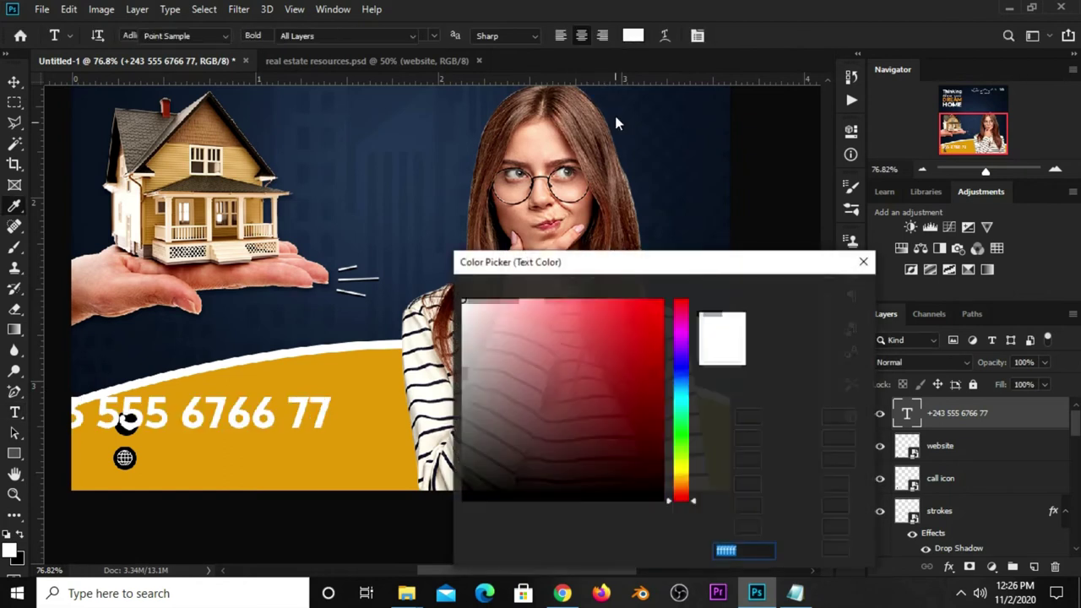
{"action": "type", "text": "000000"}
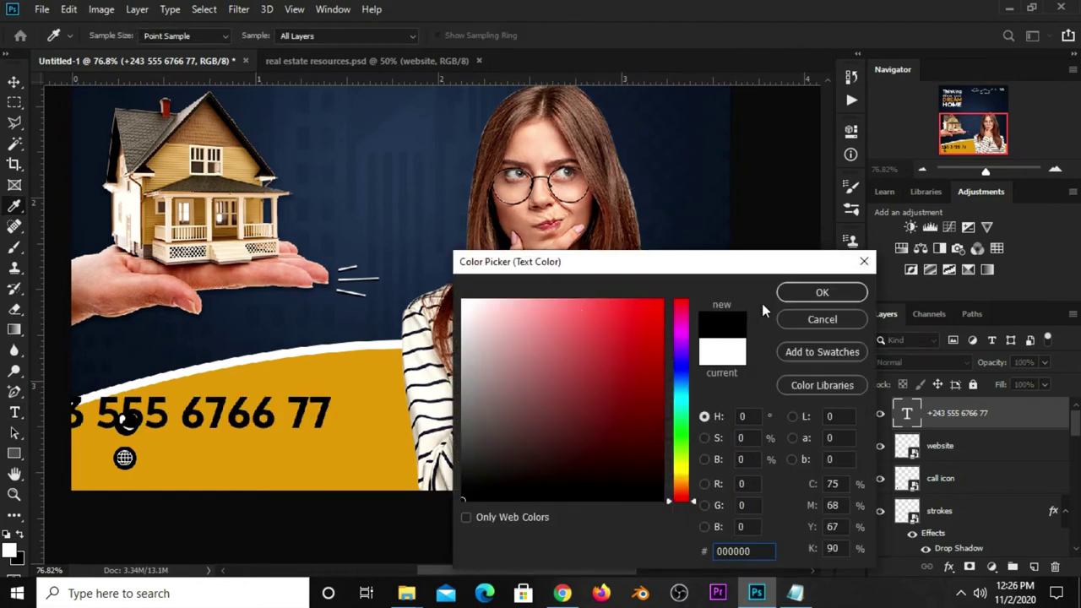
{"action": "left_click", "coordinate": [820, 292]}
{"action": "left_click", "coordinate": [852, 275]}
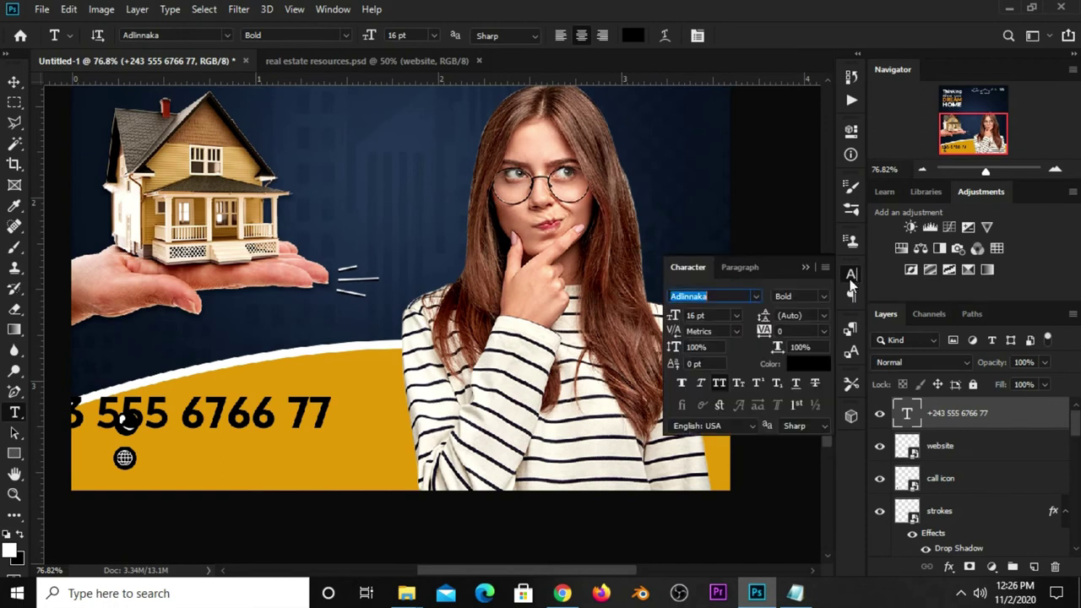
{"action": "left_click", "coordinate": [693, 315]}
{"action": "type", "text": "7"}
{"action": "key", "text": "Return"}
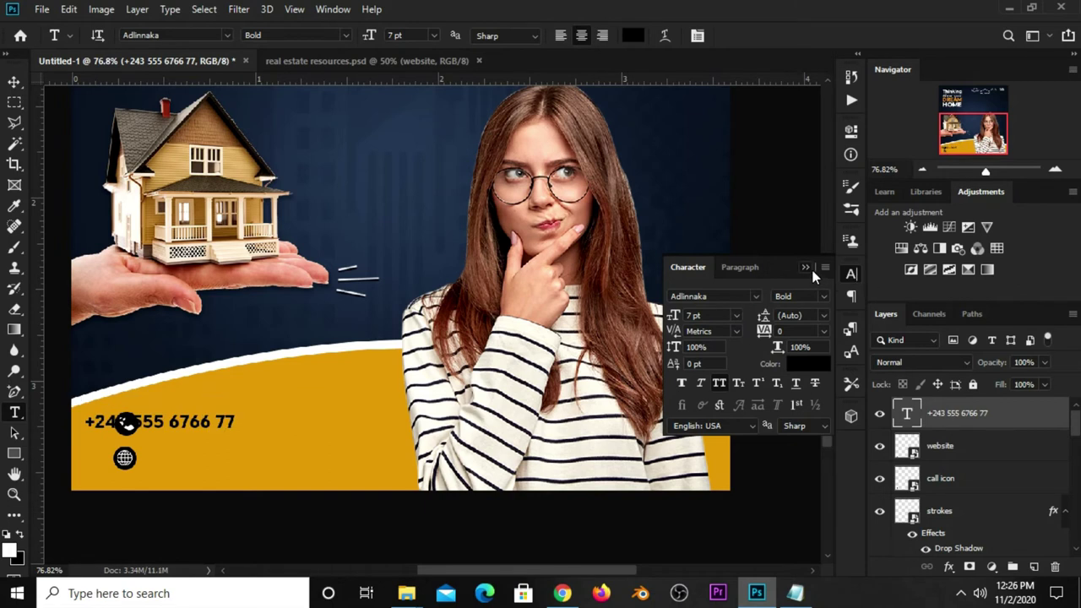
{"action": "left_click", "coordinate": [807, 268]}
- Move the phone number right beside the phone icon and raise the globe icon slightly
{"action": "key", "text": "v"}
{"action": "left_click_drag", "start_coordinate": [189, 429], "coordinate": [234, 431]}
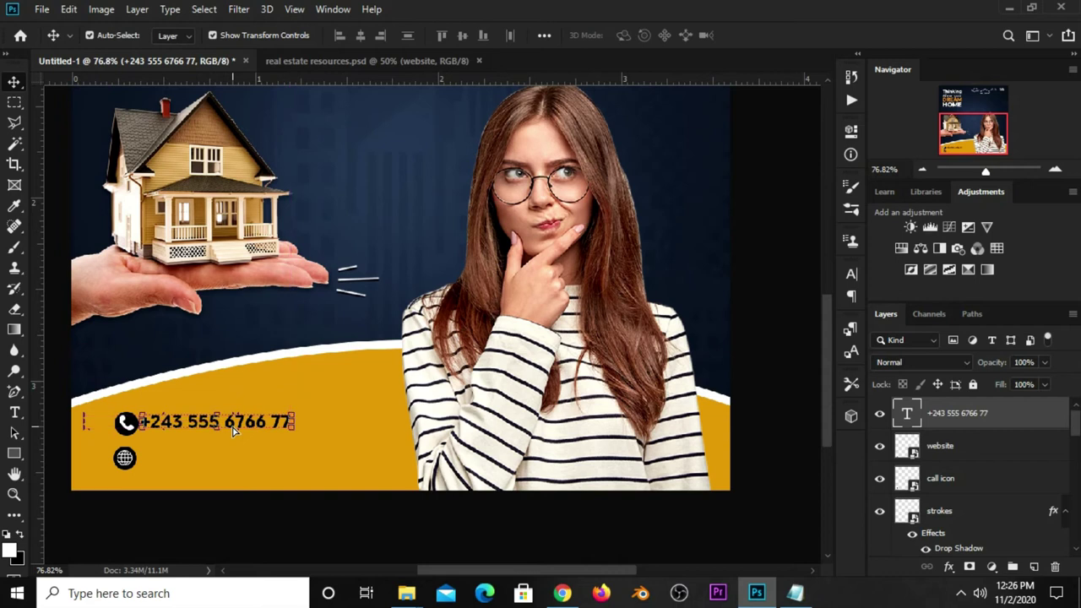
{"action": "left_click", "coordinate": [129, 463]}
{"action": "left_click_drag", "start_coordinate": [135, 469], "coordinate": [135, 461]}
{"action": "left_click", "coordinate": [152, 514]}
- Duplicate the phone number text down beside the globe icon
{"action": "left_click", "coordinate": [211, 431]}
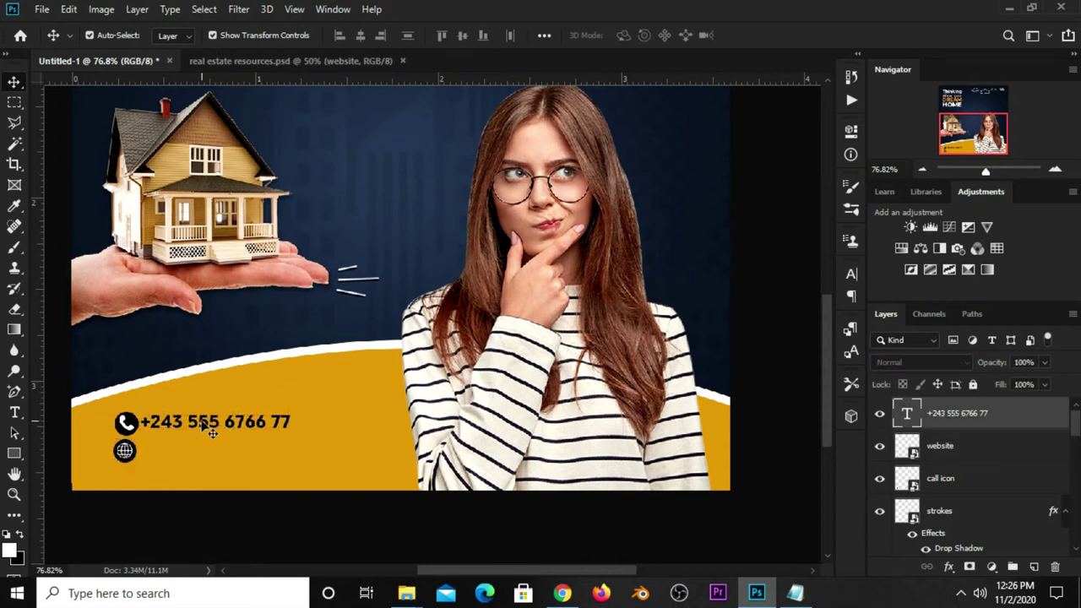
{"action": "key", "text": "ctrl+shift+period"}
{"action": "key", "text": "ctrl+shift+period"}
{"action": "key", "text": "ctrl+shift+period"}
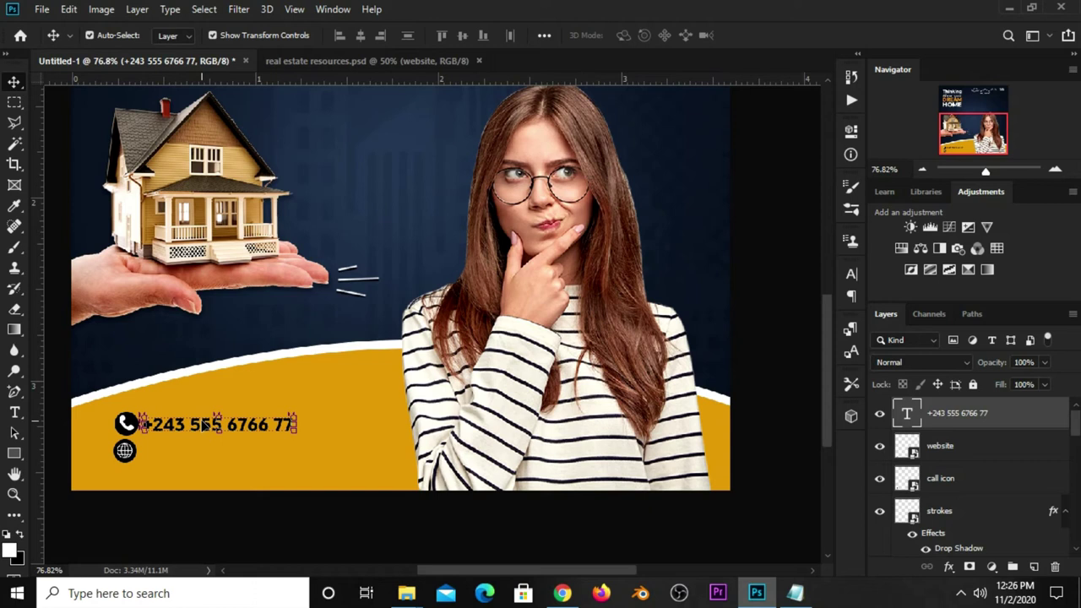
{"action": "left_click_drag", "start_coordinate": [207, 426], "coordinate": [207, 453]}
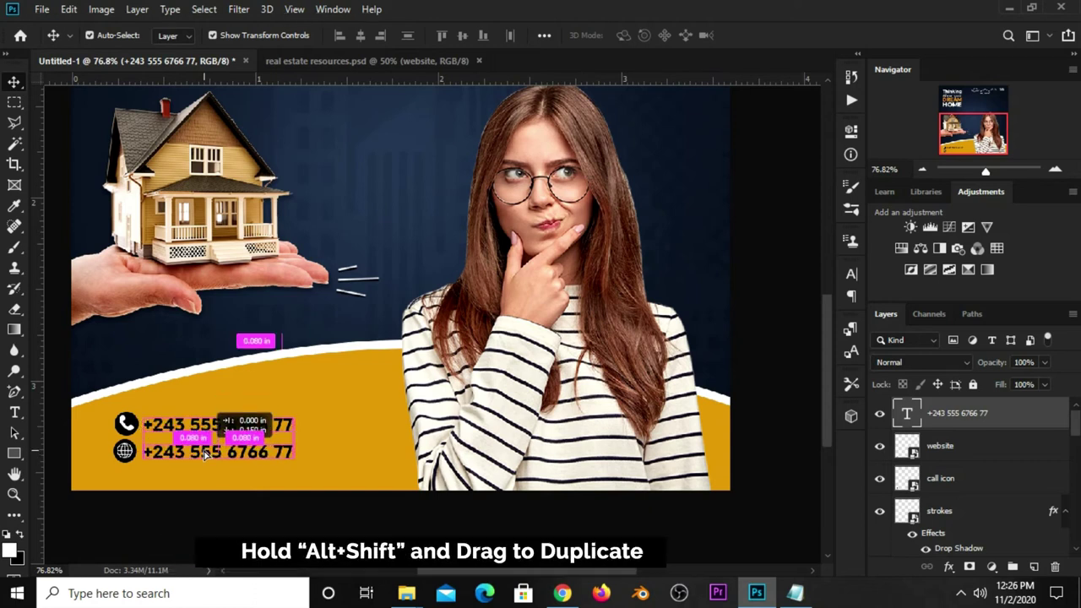
{"action": "left_click", "coordinate": [795, 593]}
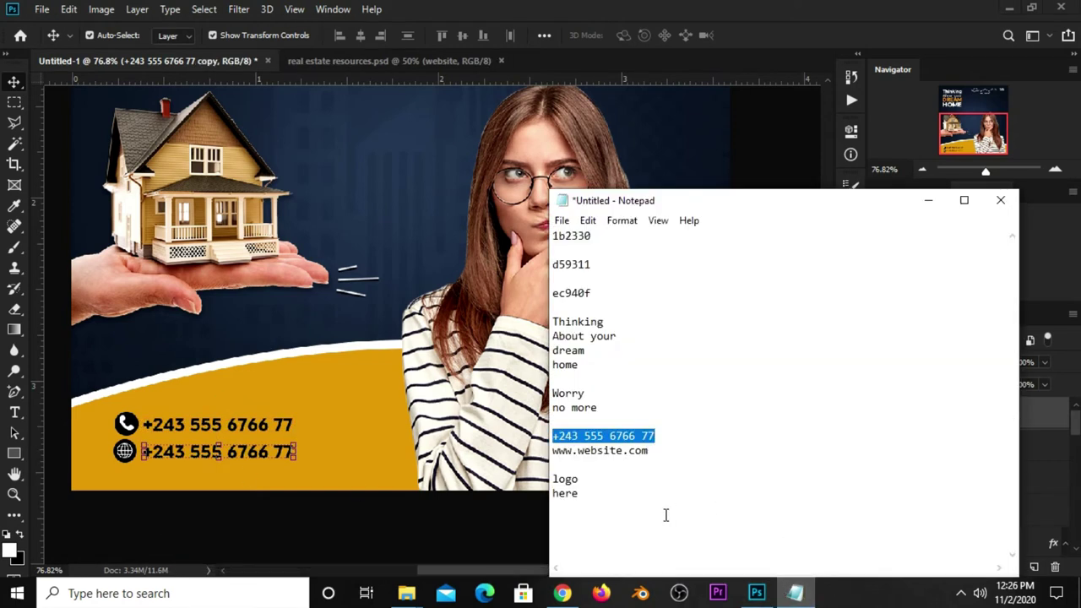
{"action": "left_click_drag", "start_coordinate": [653, 456], "coordinate": [554, 451]}
{"action": "right_click", "coordinate": [577, 451]}
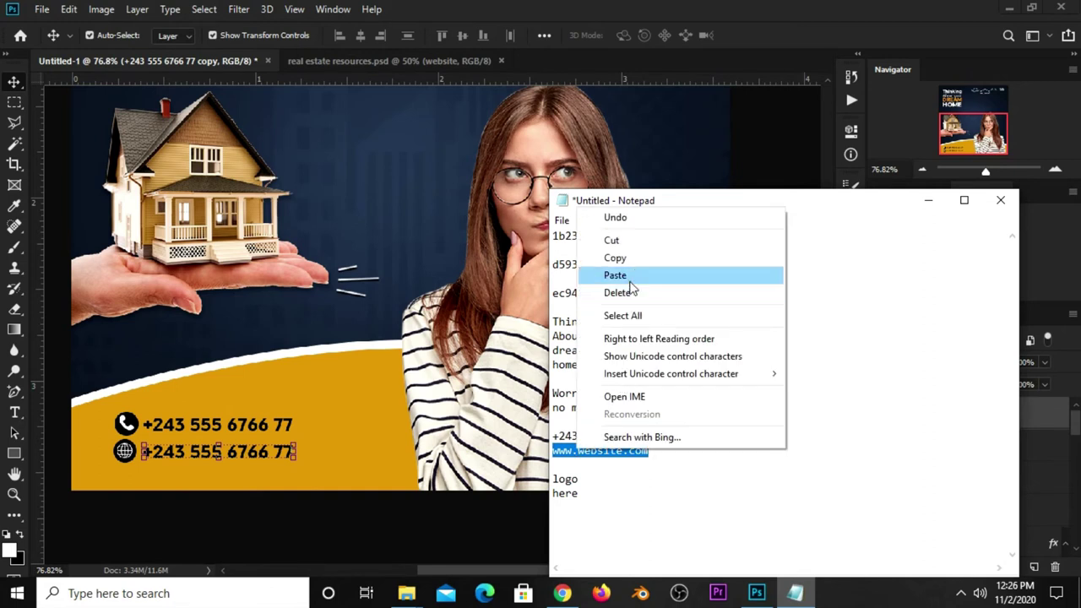
{"action": "left_click", "coordinate": [615, 258]}
{"action": "left_click", "coordinate": [768, 34]}
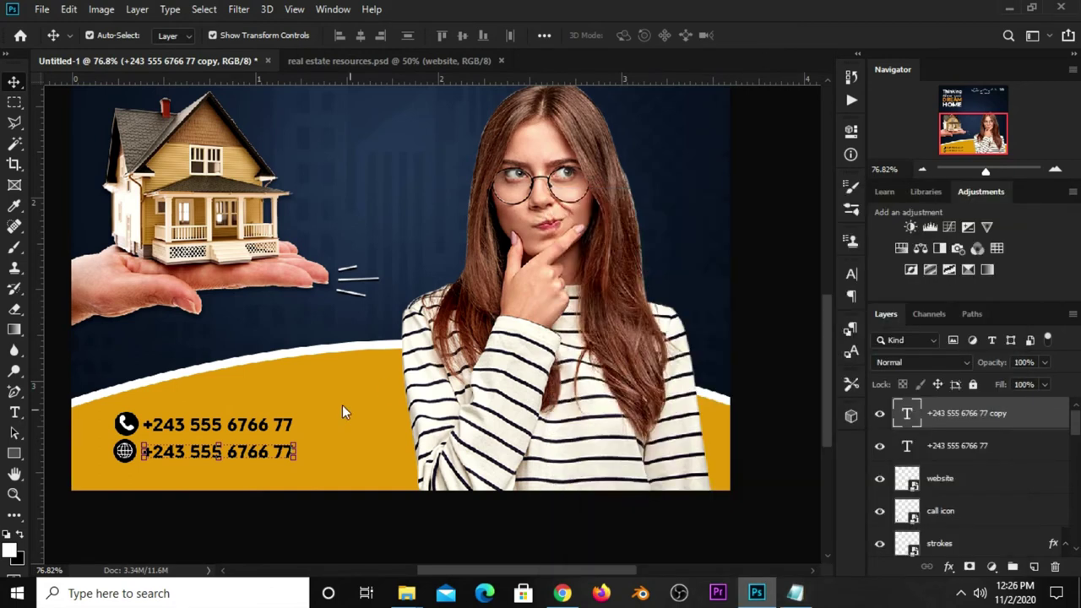
{"action": "left_click", "coordinate": [20, 412]}
{"action": "right_click", "coordinate": [19, 412]}
{"action": "left_click", "coordinate": [97, 413]}
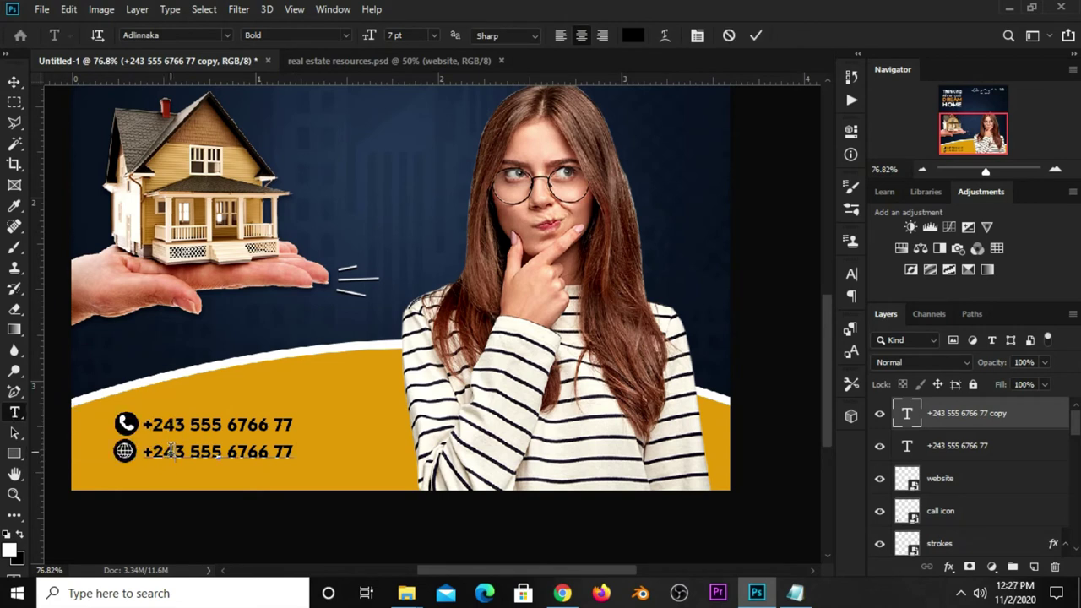
{"action": "key", "text": "ctrl+a"}
{"action": "key", "text": "ctrl+v"}
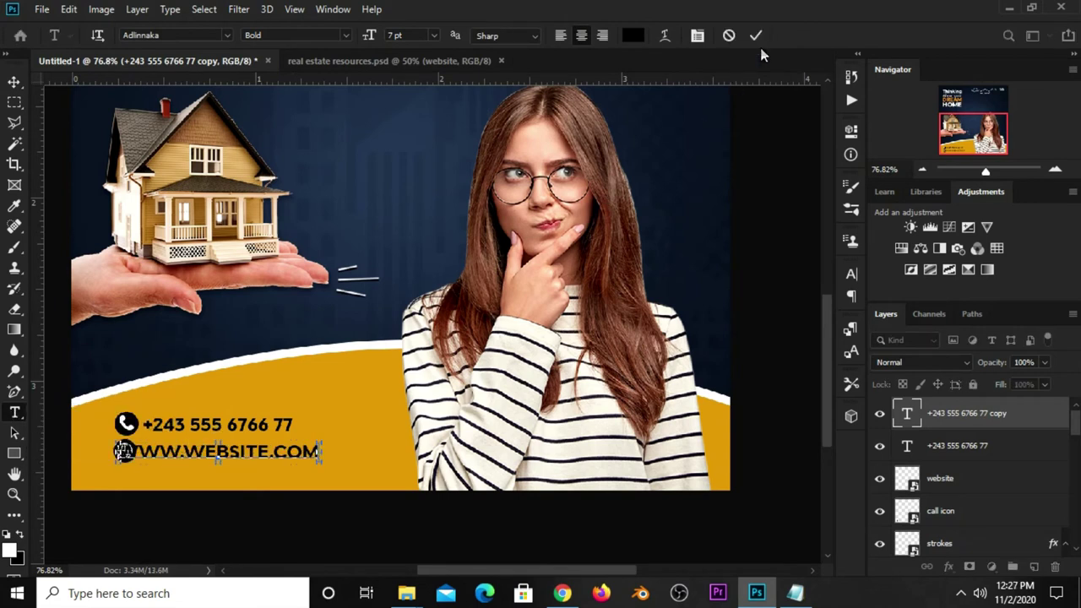
- Turn off All Caps so the website line reads in lowercase, then deselect and zoom out
{"action": "left_click", "coordinate": [756, 34]}
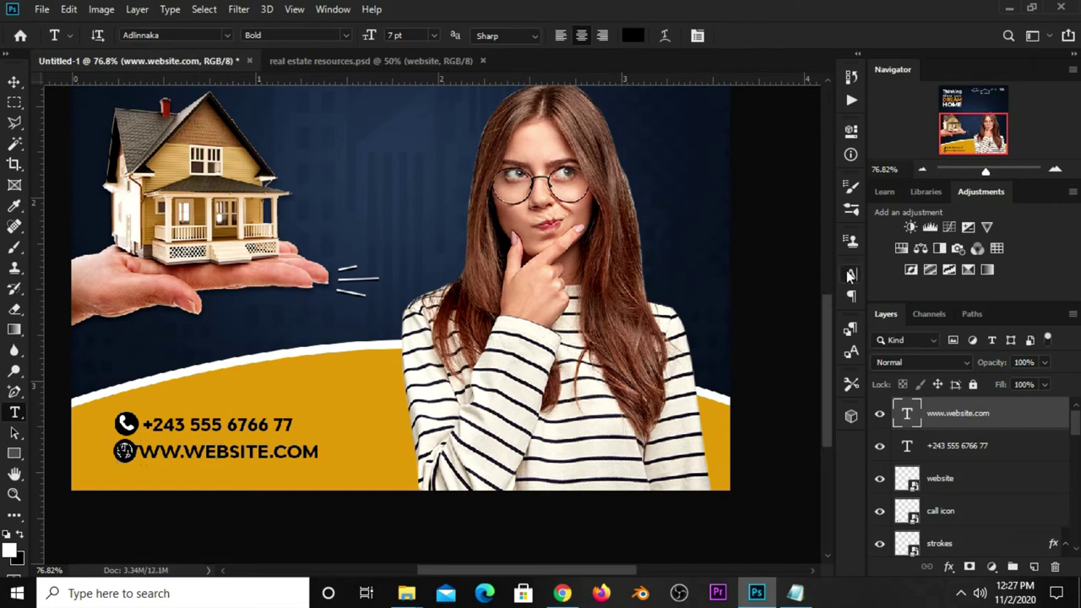
{"action": "left_click", "coordinate": [851, 275]}
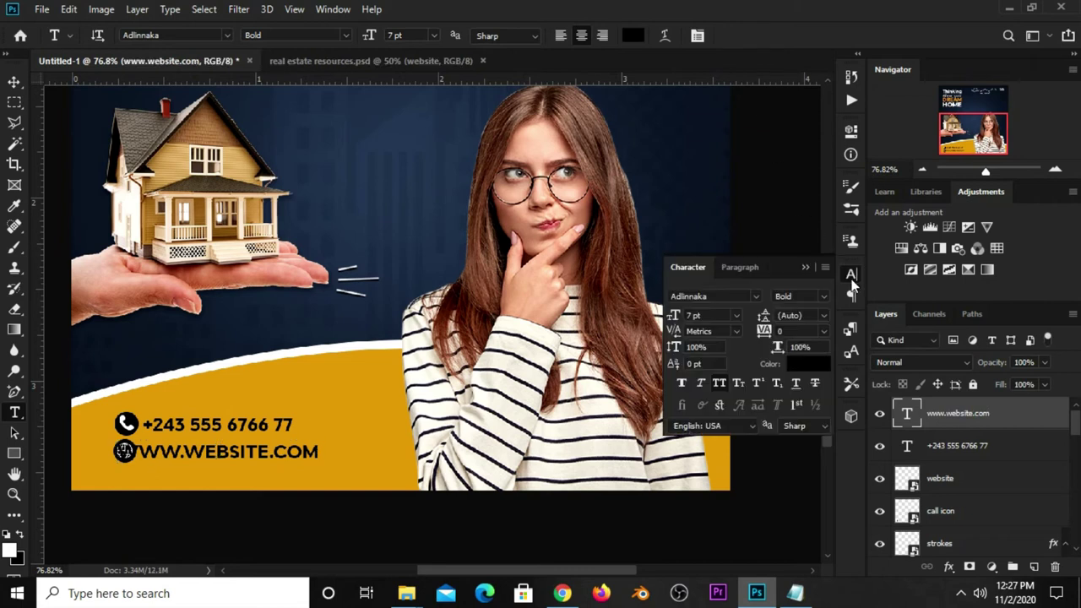
{"action": "left_click", "coordinate": [719, 384]}
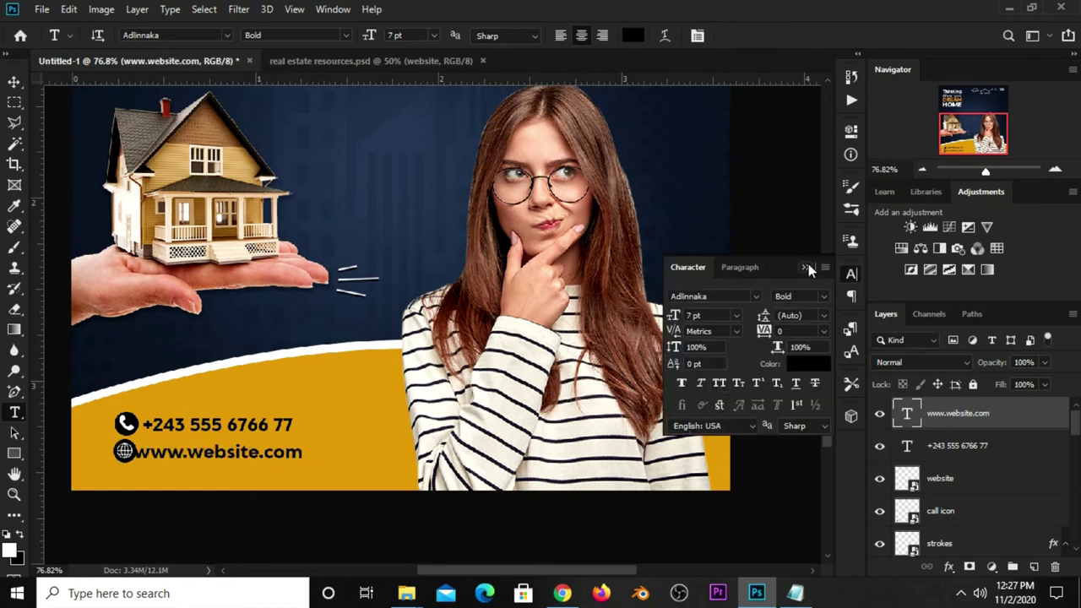
{"action": "left_click", "coordinate": [807, 267]}
{"action": "key", "text": "v"}
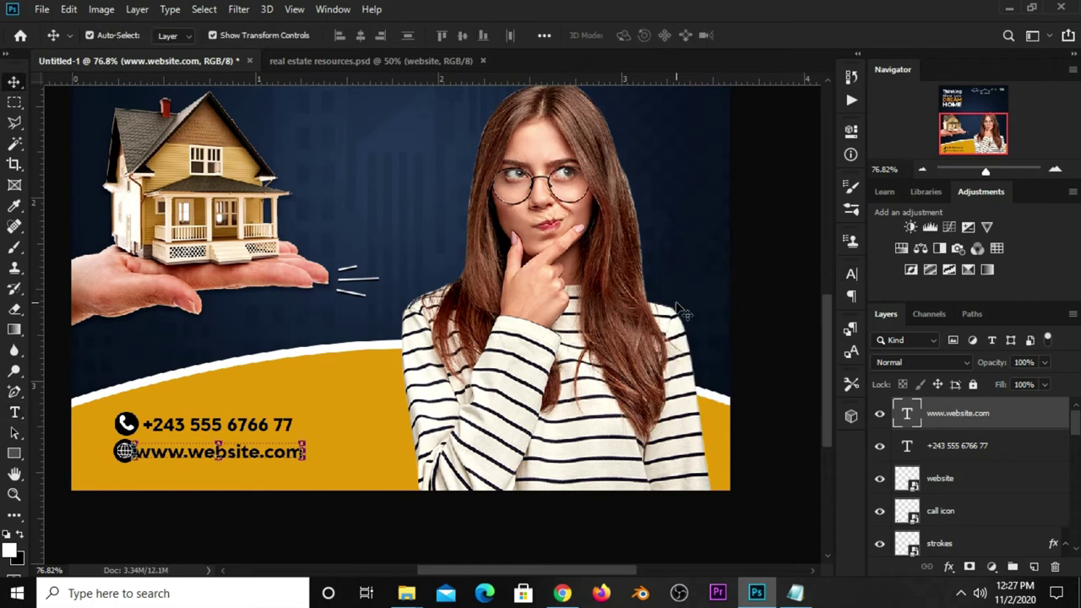
{"action": "left_click", "coordinate": [207, 523]}
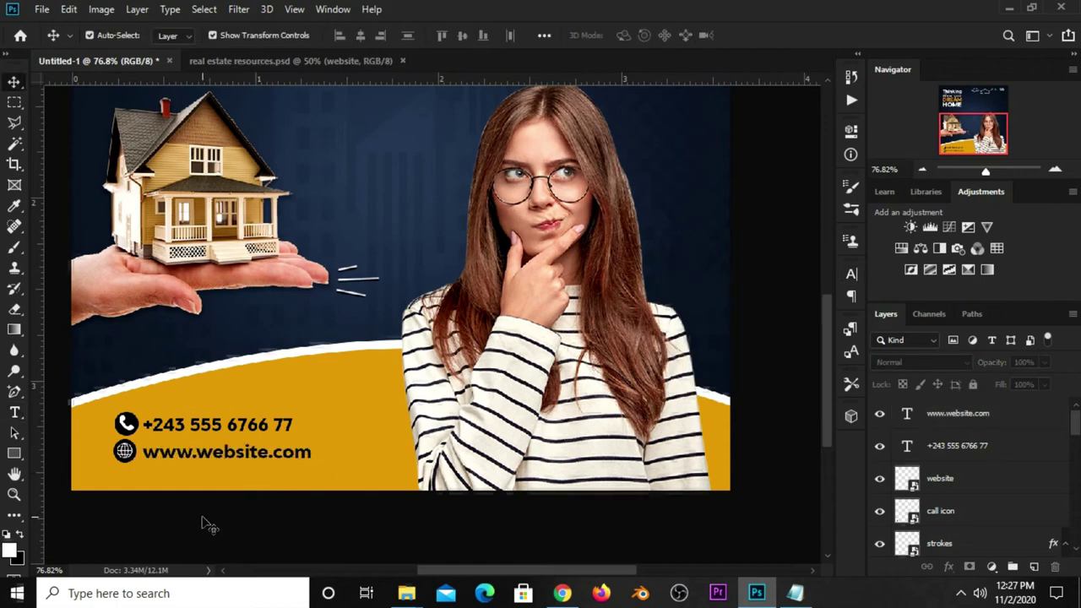
{"action": "key", "text": "ctrl+minus"}
{"action": "key", "text": "ctrl+minus"}
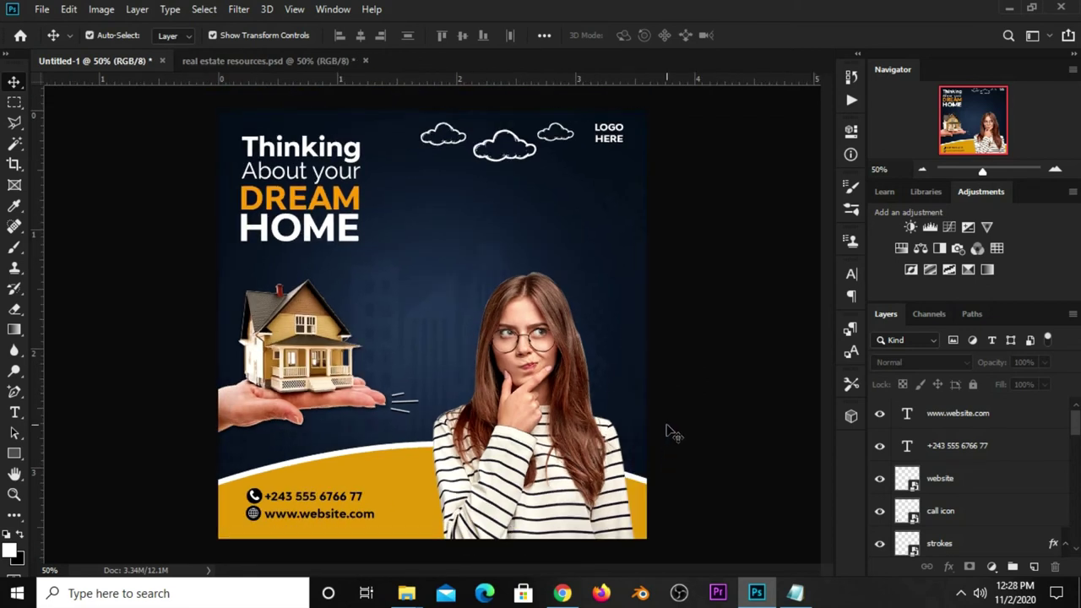
- Show the question mark layer in the resources file, copy it into the post, and shrink it above the woman's head
{"action": "left_click", "coordinate": [211, 61]}
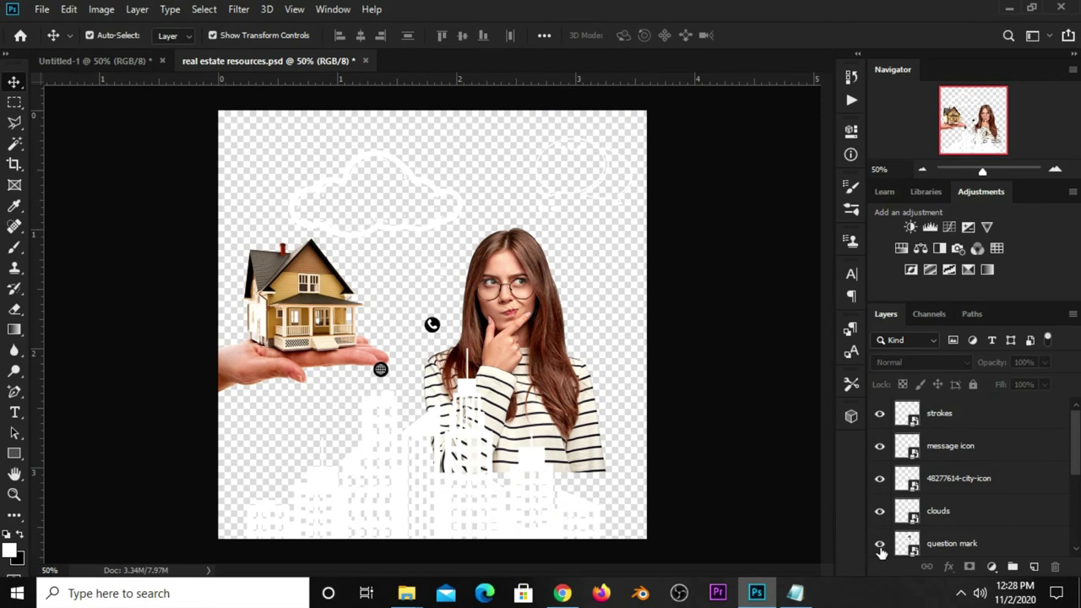
{"action": "left_click", "coordinate": [880, 547]}
{"action": "left_click_drag", "start_coordinate": [474, 222], "coordinate": [486, 194]}
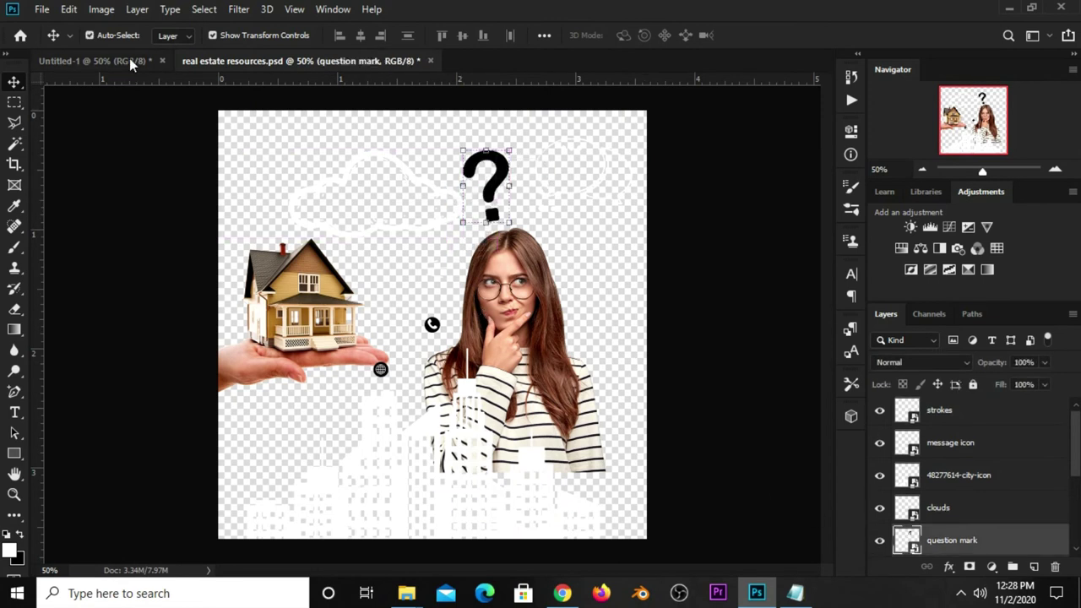
{"action": "mouse_move", "coordinate": [130, 58]}
{"action": "left_mouse_down"}
{"action": "mouse_move", "coordinate": [440, 329]}
{"action": "mouse_move", "coordinate": [589, 232]}
{"action": "left_mouse_up"}
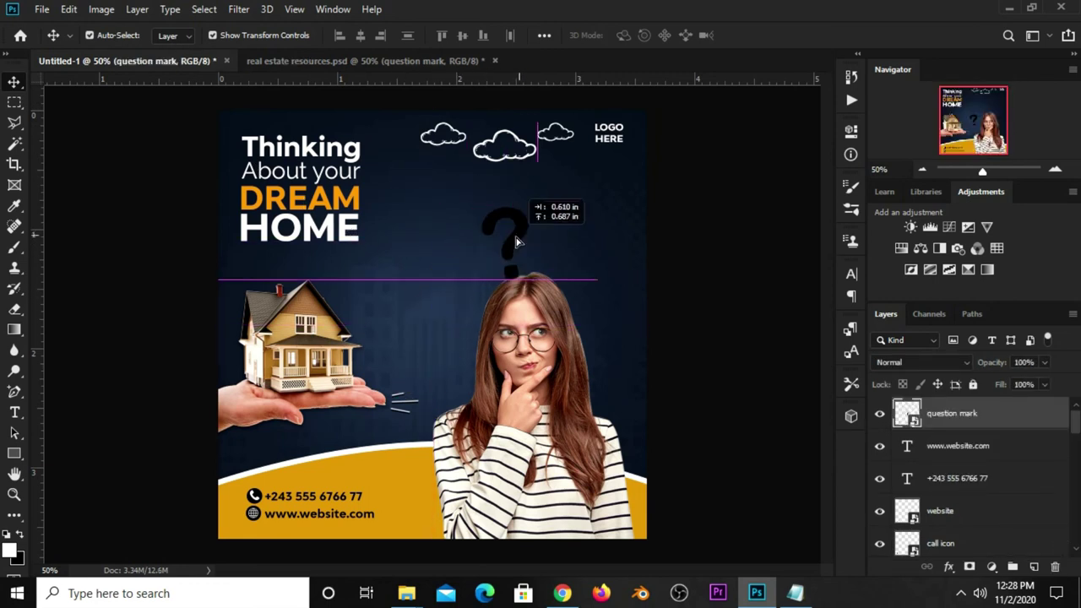
{"action": "key", "text": "ctrl+t"}
{"action": "left_click_drag", "start_coordinate": [602, 164], "coordinate": [585, 224]}
{"action": "key", "text": "Return"}
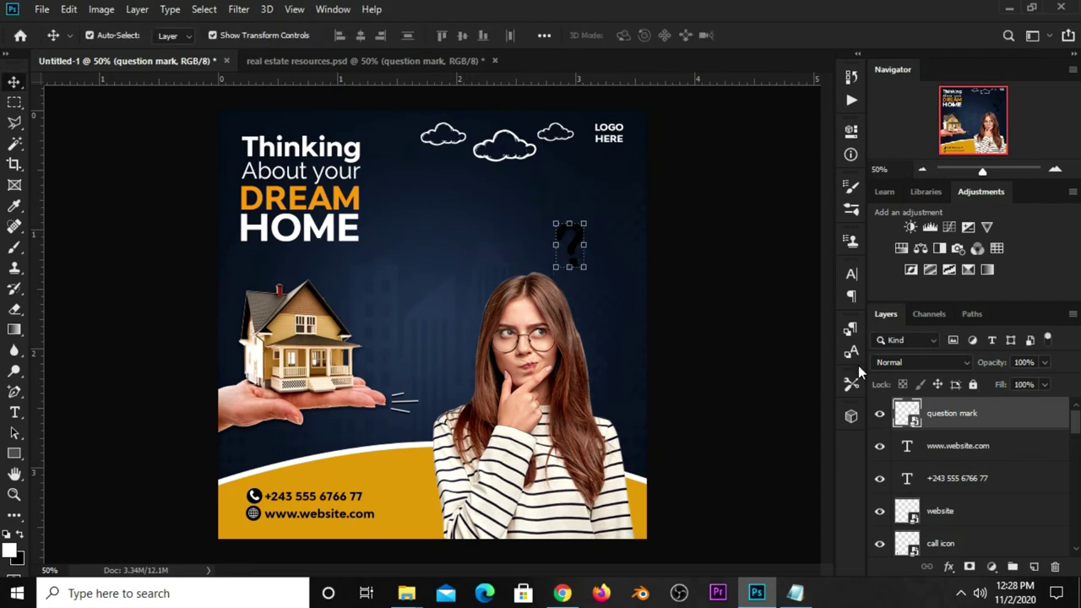
- Apply a white Color Overlay at 100% opacity to the question mark layer
{"action": "left_click", "coordinate": [949, 566]}
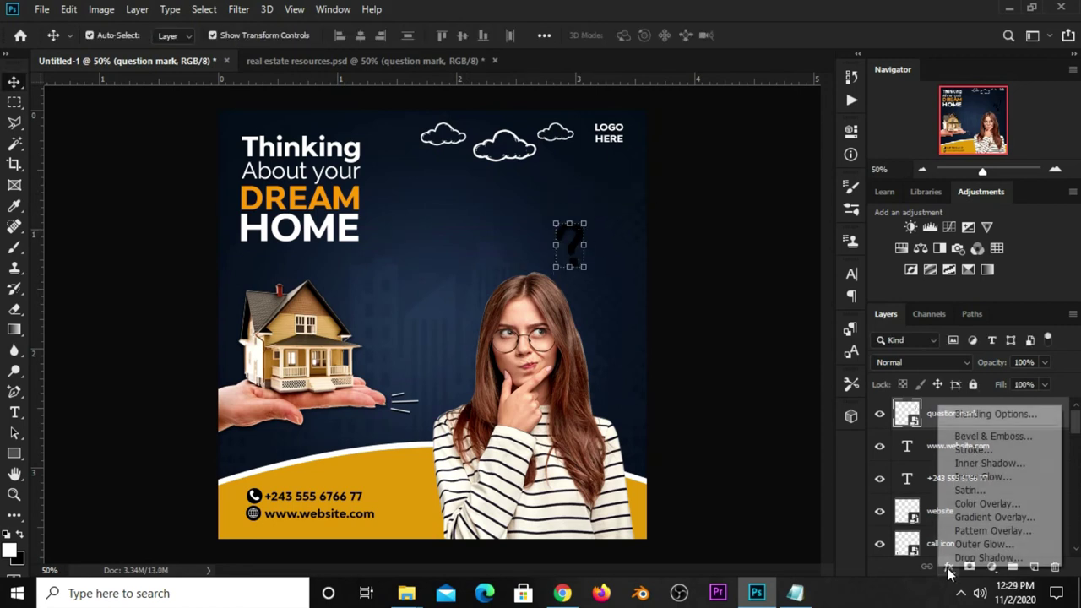
{"action": "left_click", "coordinate": [977, 507]}
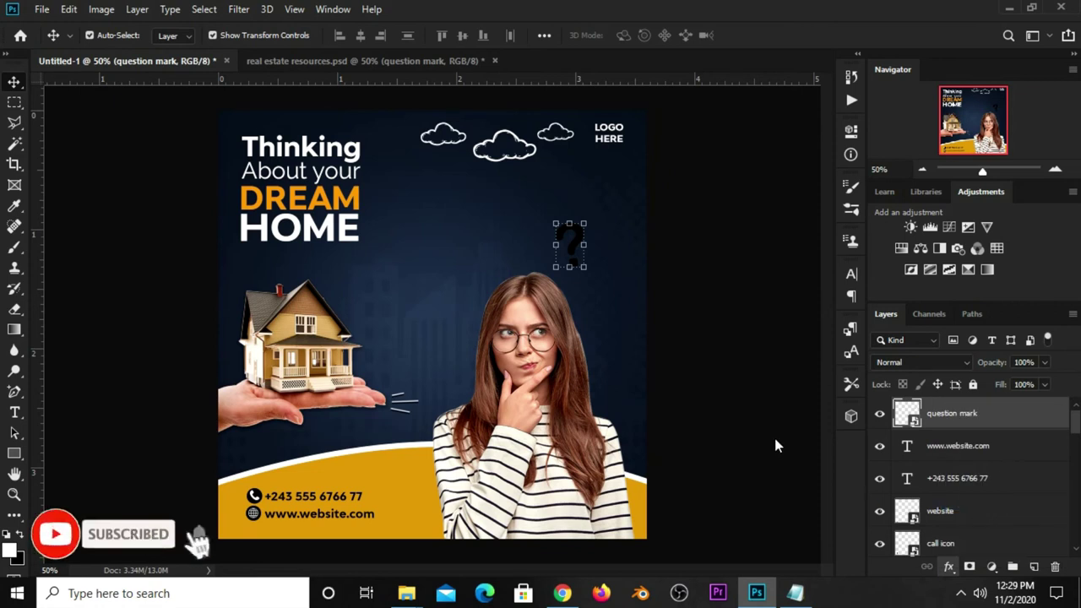
{"action": "left_click", "coordinate": [847, 244]}
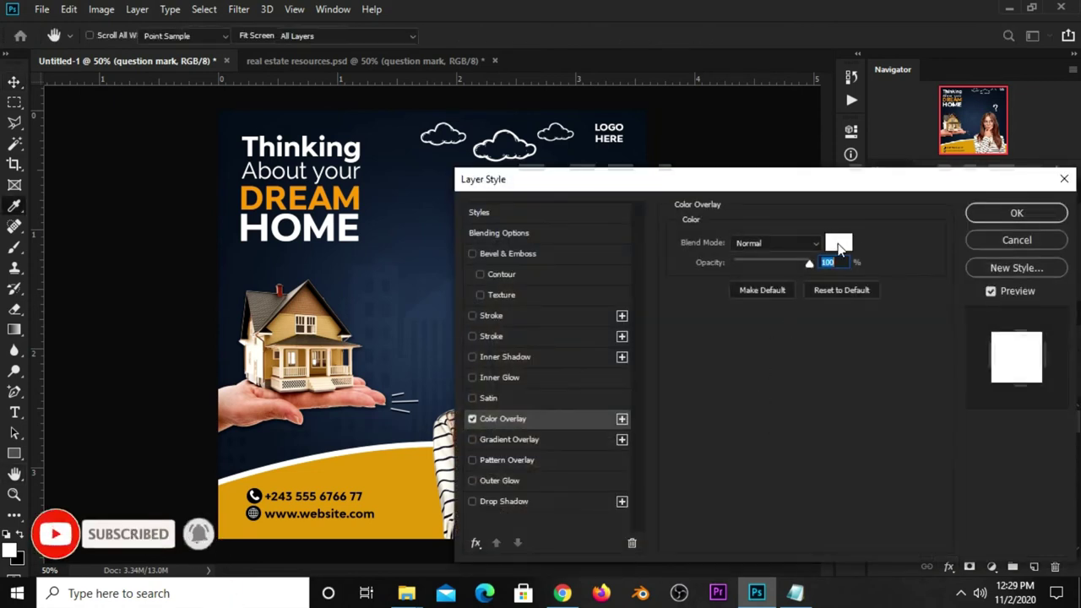
{"action": "left_click", "coordinate": [804, 297]}
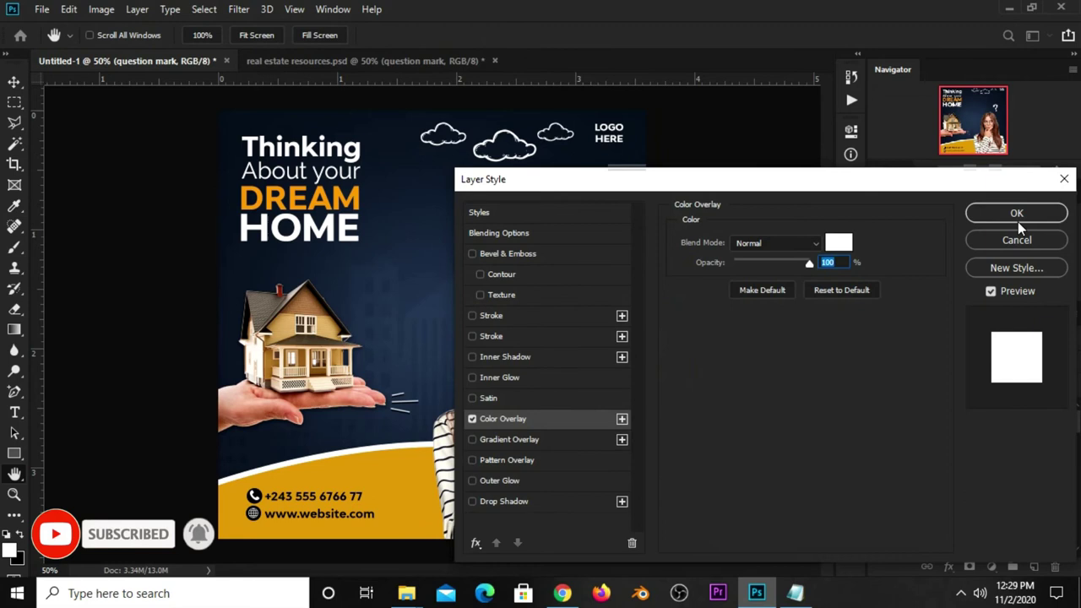
{"action": "left_click", "coordinate": [1018, 216]}
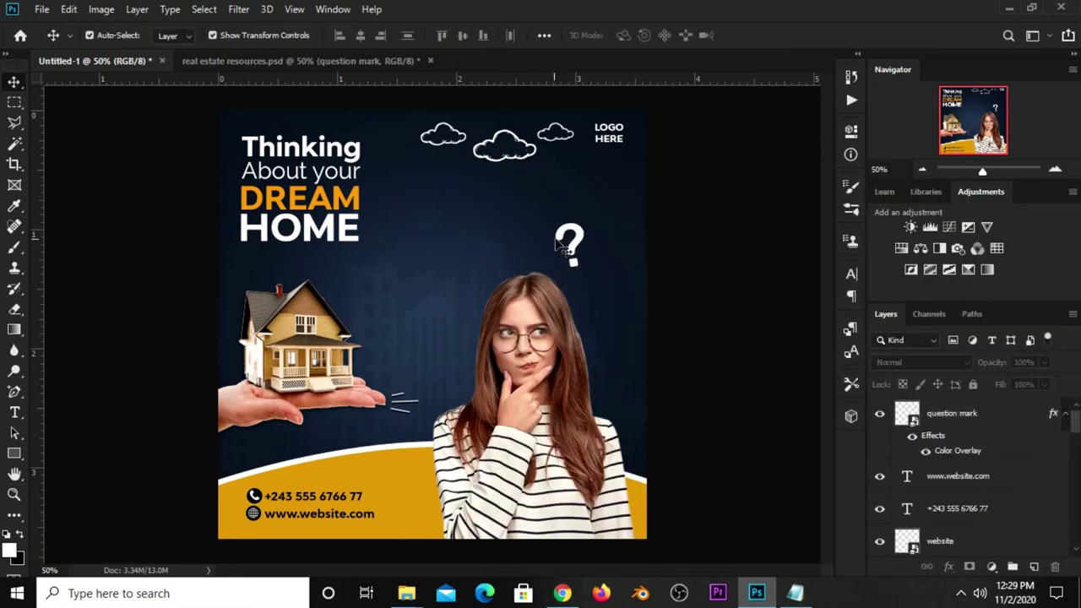
- Duplicate the question mark and place a smaller, horizontally flipped, tilted copy to its left
{"action": "key", "text": "ctrl+j"}
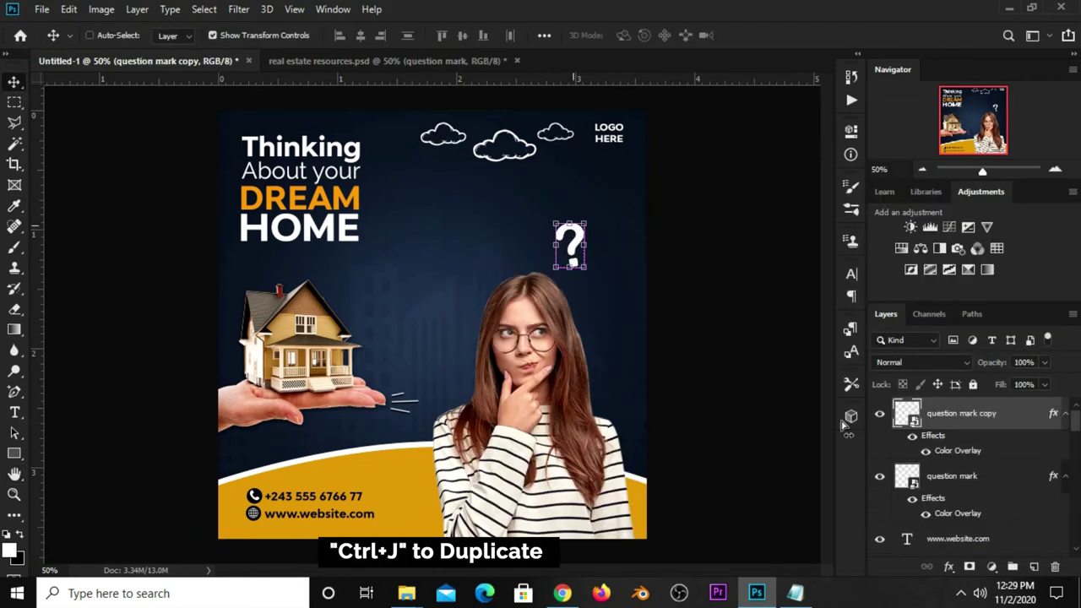
{"action": "key", "text": "ctrl+t"}
{"action": "left_click_drag", "start_coordinate": [556, 225], "coordinate": [480, 210]}
{"action": "right_click", "coordinate": [487, 231]}
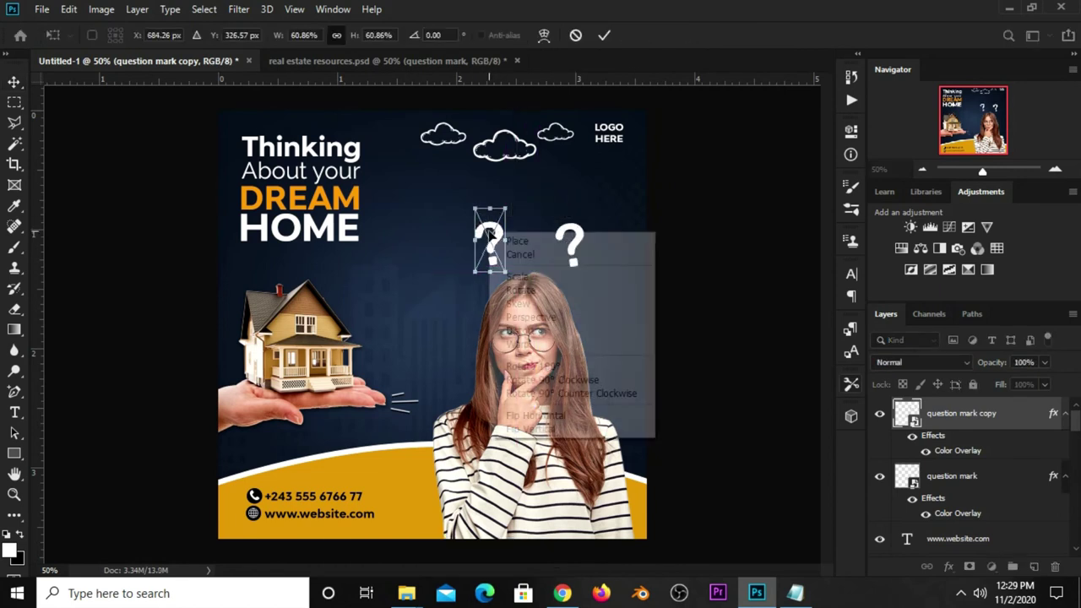
{"action": "left_click", "coordinate": [541, 414]}
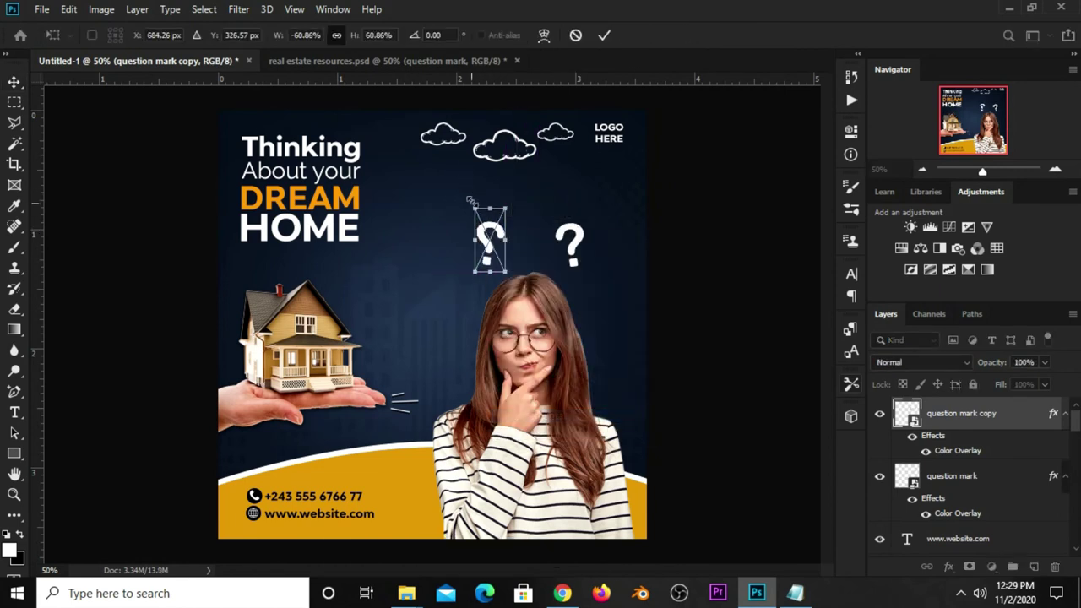
{"action": "mouse_move", "coordinate": [471, 201]}
{"action": "left_mouse_down"}
{"action": "mouse_move", "coordinate": [474, 218]}
{"action": "mouse_move", "coordinate": [457, 231]}
{"action": "left_mouse_up"}
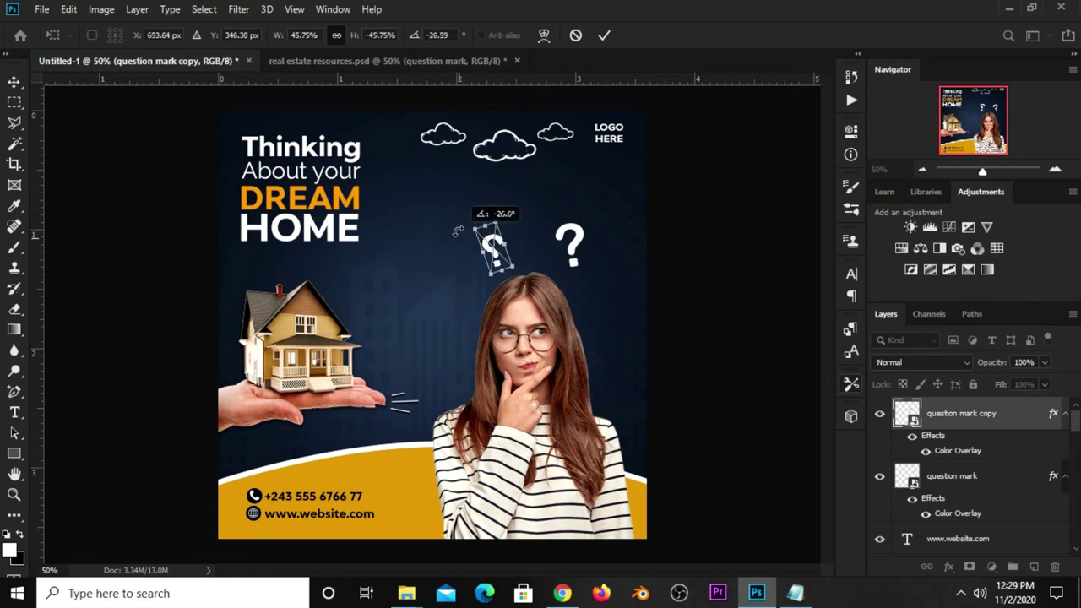
{"action": "key", "text": "Return"}
- Add a third, smaller tilted question mark copy lower right beside the woman's head
{"action": "left_click", "coordinate": [583, 251]}
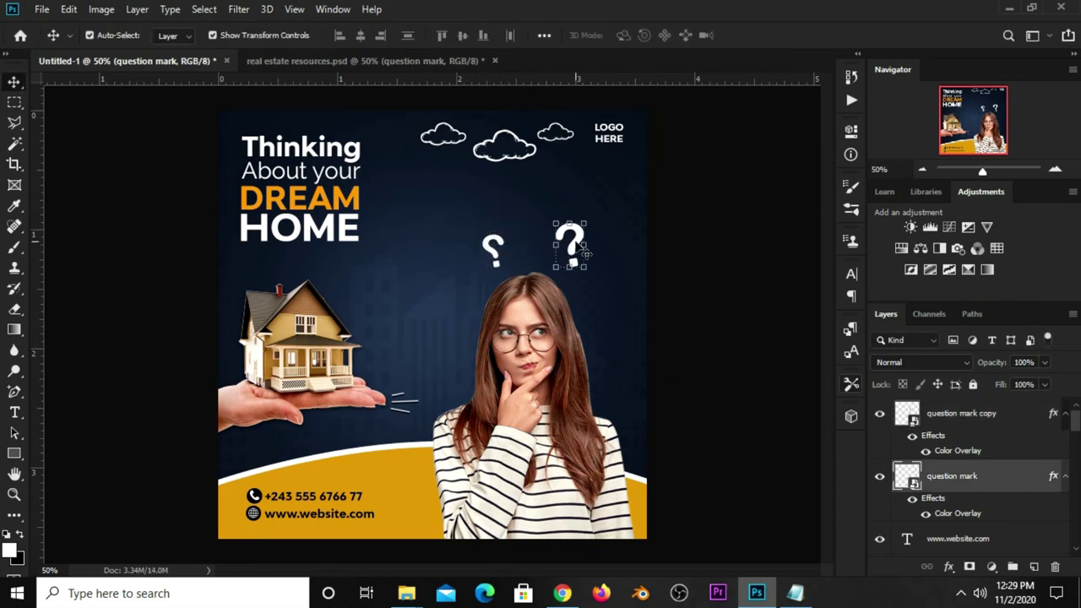
{"action": "key", "text": "ctrl+j"}
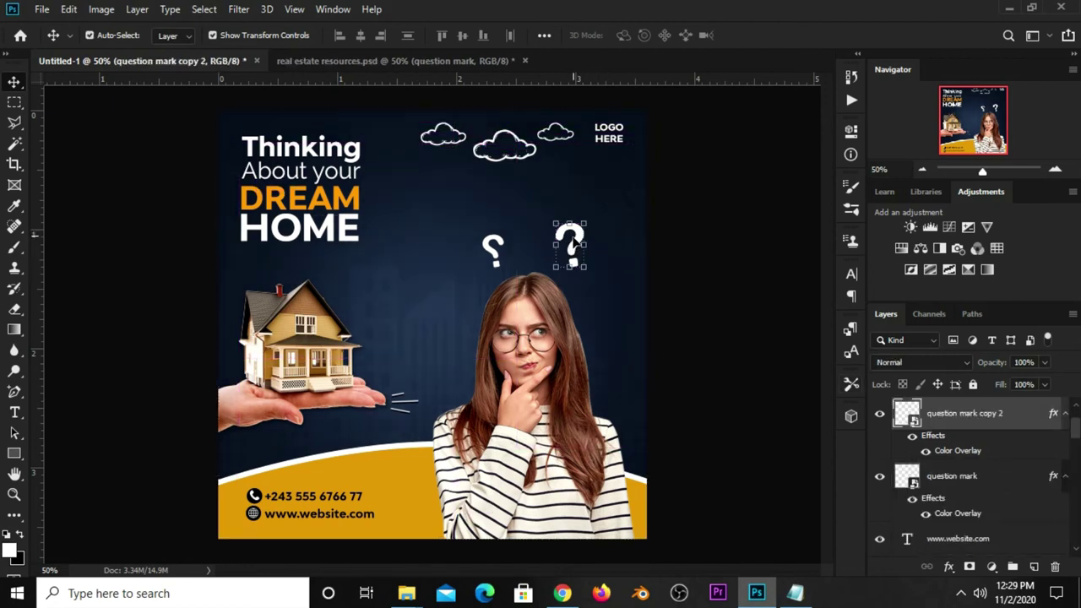
{"action": "key", "text": "ctrl+t"}
{"action": "left_click_drag", "start_coordinate": [572, 245], "coordinate": [590, 277]}
{"action": "mouse_move", "coordinate": [603, 314]}
{"action": "left_mouse_down"}
{"action": "mouse_move", "coordinate": [595, 297]}
{"action": "mouse_move", "coordinate": [586, 315]}
{"action": "mouse_move", "coordinate": [591, 295]}
{"action": "mouse_move", "coordinate": [616, 314]}
{"action": "left_mouse_up"}
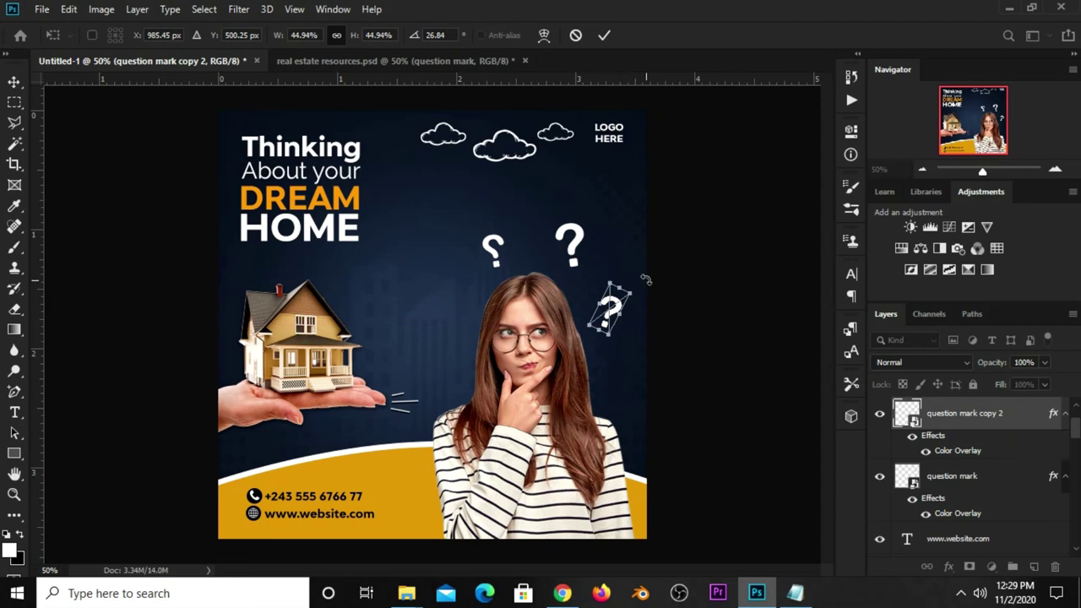
{"action": "left_click_drag", "start_coordinate": [646, 279], "coordinate": [641, 273]}
{"action": "key", "text": "Return"}
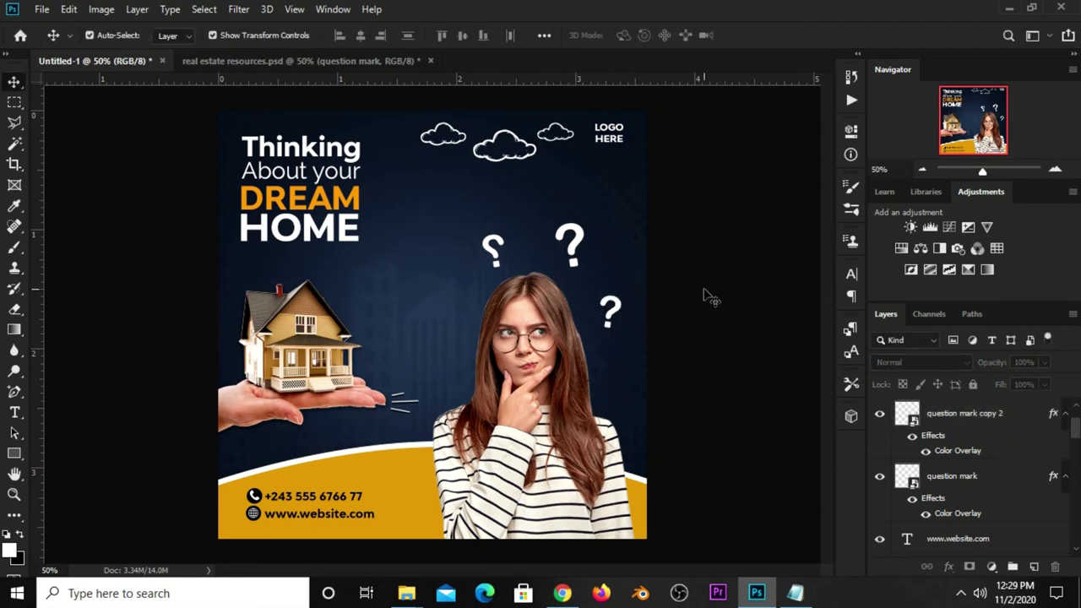
{"action": "left_click", "coordinate": [589, 244]}
- Copy the upper question mark beside the word DREAM, then adjust its tilt until it sits right
{"action": "key", "text": "ctrl+j"}
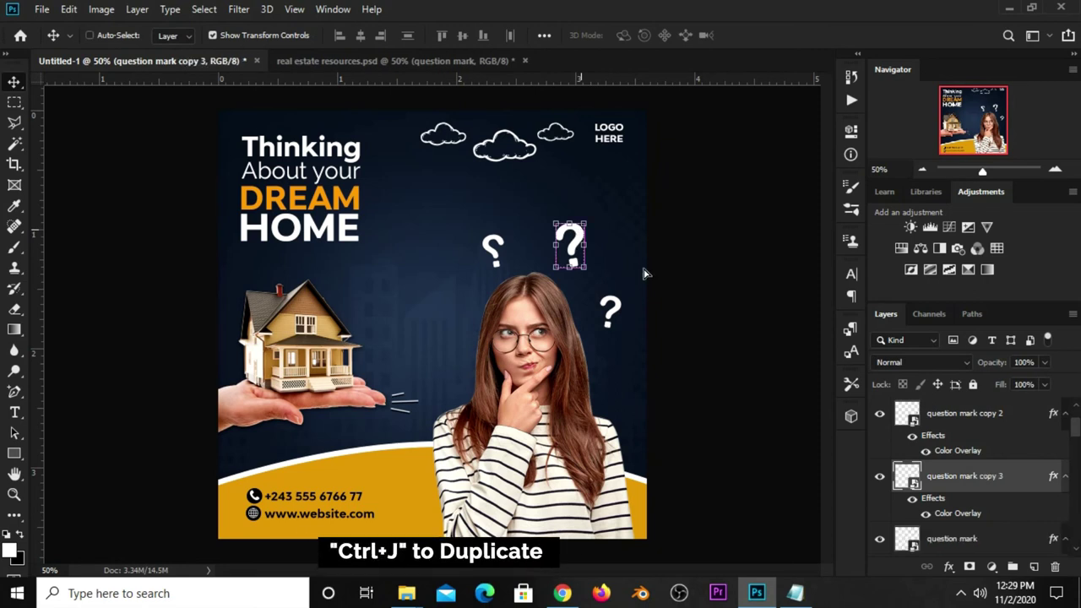
{"action": "mouse_move", "coordinate": [571, 247]}
{"action": "left_mouse_down"}
{"action": "mouse_move", "coordinate": [379, 203]}
{"action": "mouse_move", "coordinate": [397, 135]}
{"action": "mouse_move", "coordinate": [450, 144]}
{"action": "mouse_move", "coordinate": [413, 135]}
{"action": "mouse_move", "coordinate": [439, 127]}
{"action": "left_mouse_up"}
{"action": "key", "text": "ctrl+t"}
{"action": "key", "text": "Escape"}
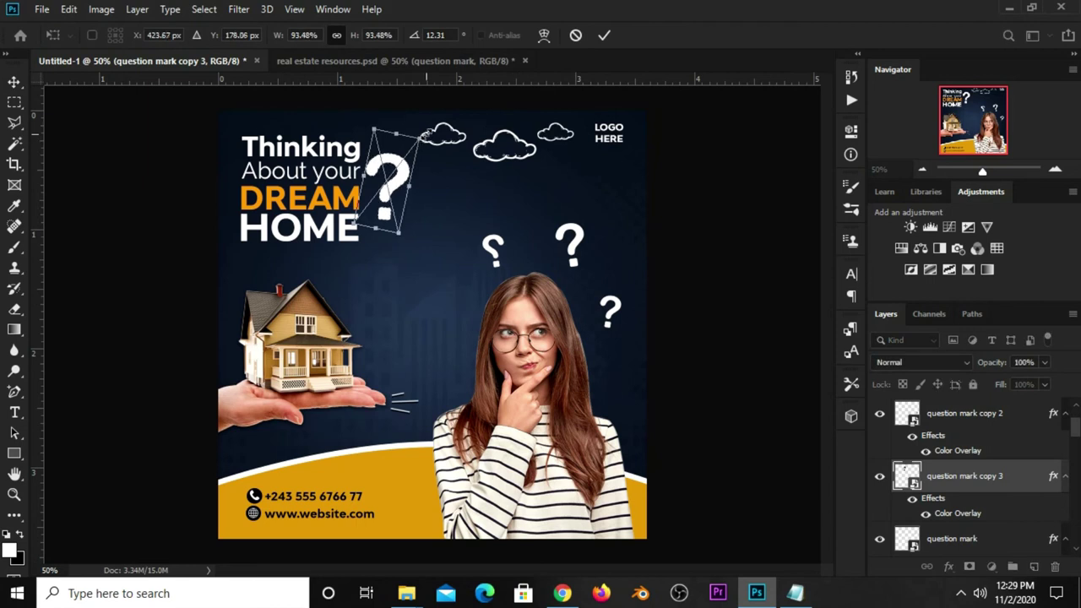
{"action": "key", "text": "Escape"}
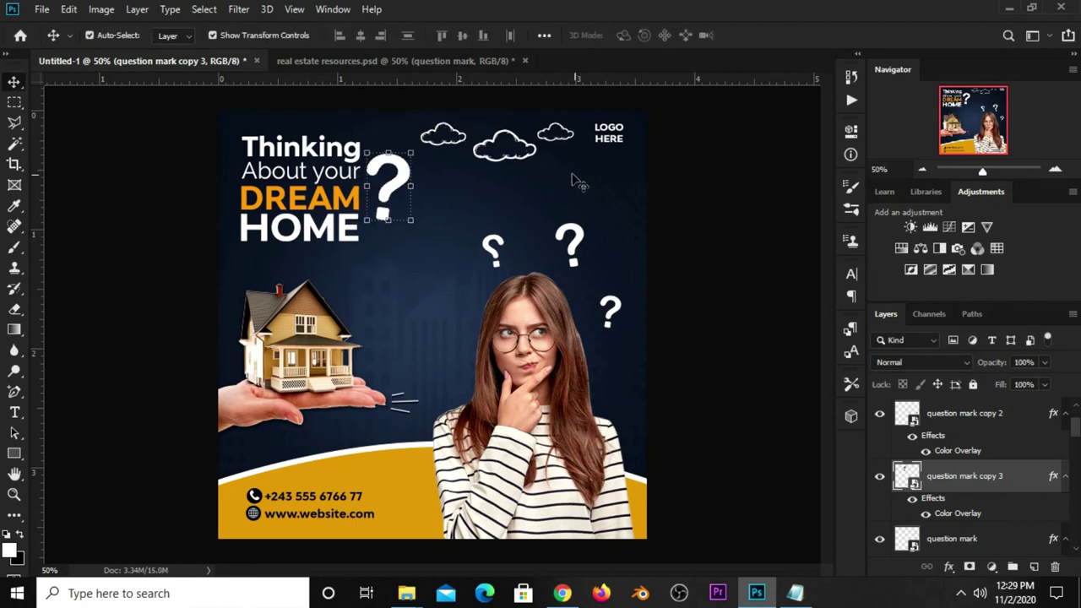
{"action": "mouse_move", "coordinate": [412, 221]}
{"action": "left_mouse_down"}
{"action": "mouse_move", "coordinate": [422, 133]}
{"action": "mouse_move", "coordinate": [454, 126]}
{"action": "left_mouse_up"}
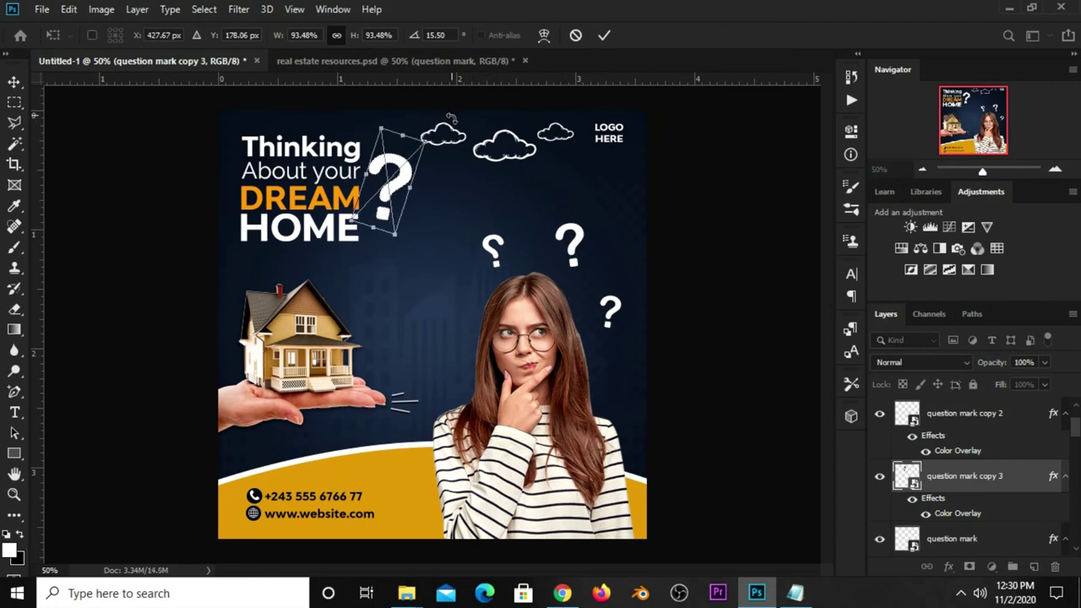
{"action": "key", "text": "Return"}
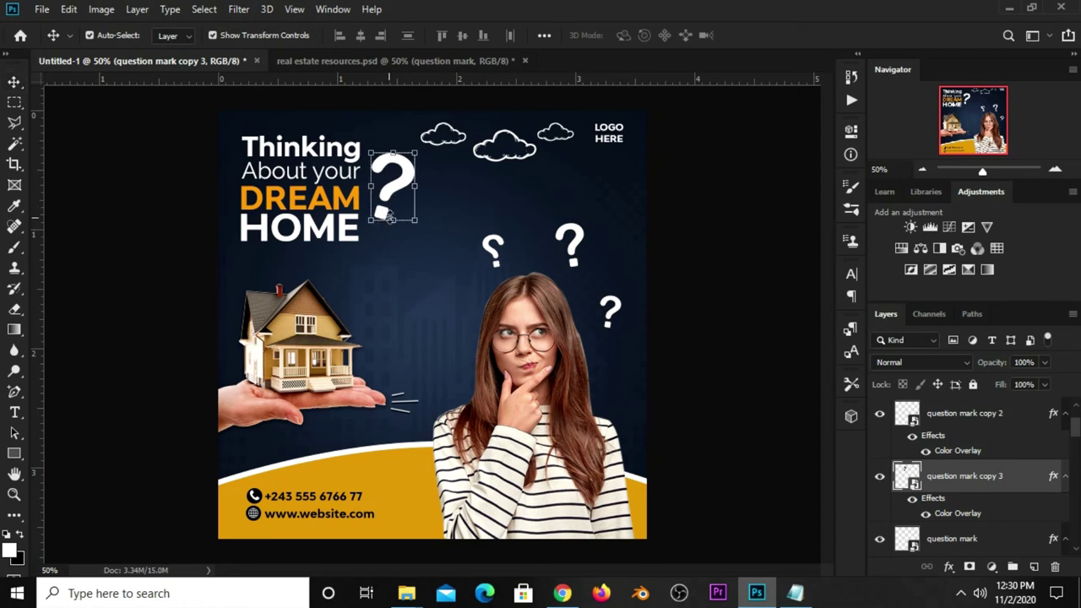
{"action": "key", "text": "ctrl+t"}
{"action": "left_click_drag", "start_coordinate": [370, 228], "coordinate": [395, 207]}
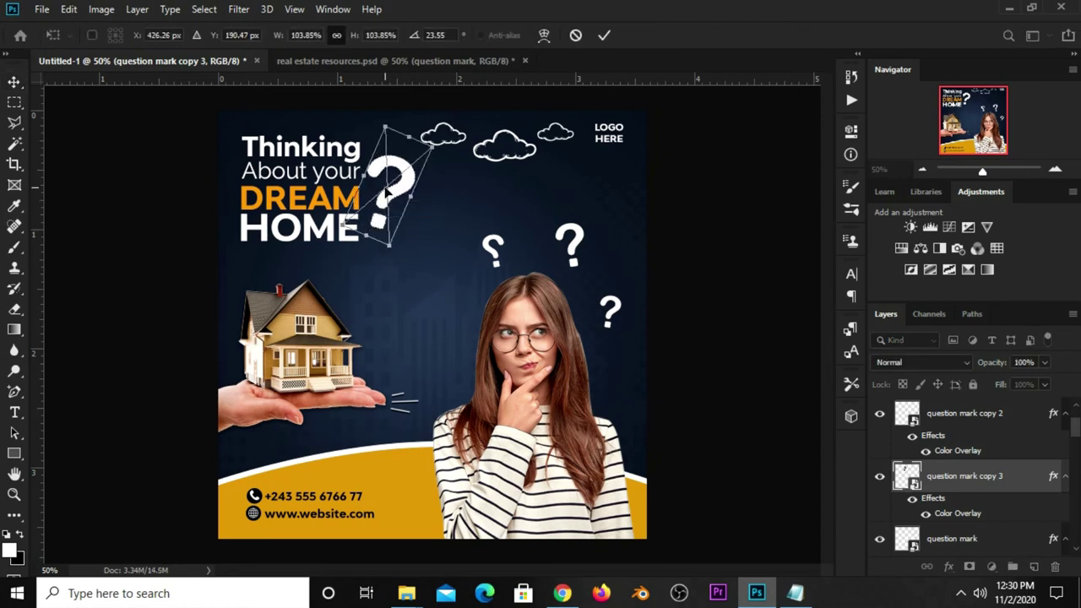
{"action": "key", "text": "Return"}
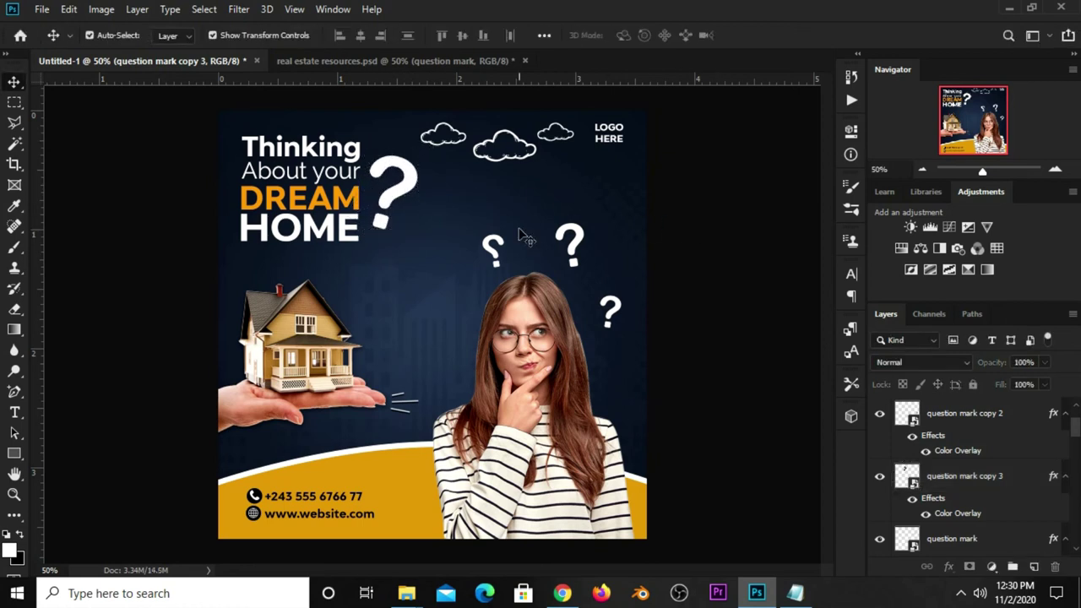
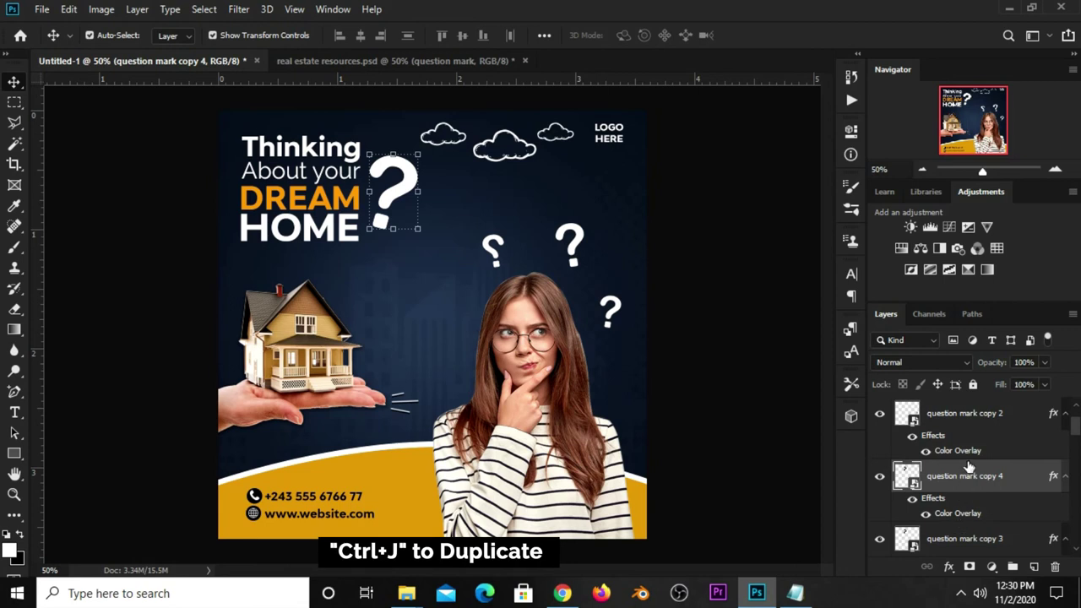
- Open the Color Overlay colour picker for the question mark copy 3 layer
{"action": "scroll", "coordinate": [965, 477], "scroll_direction": "down", "scroll_amount": 1}
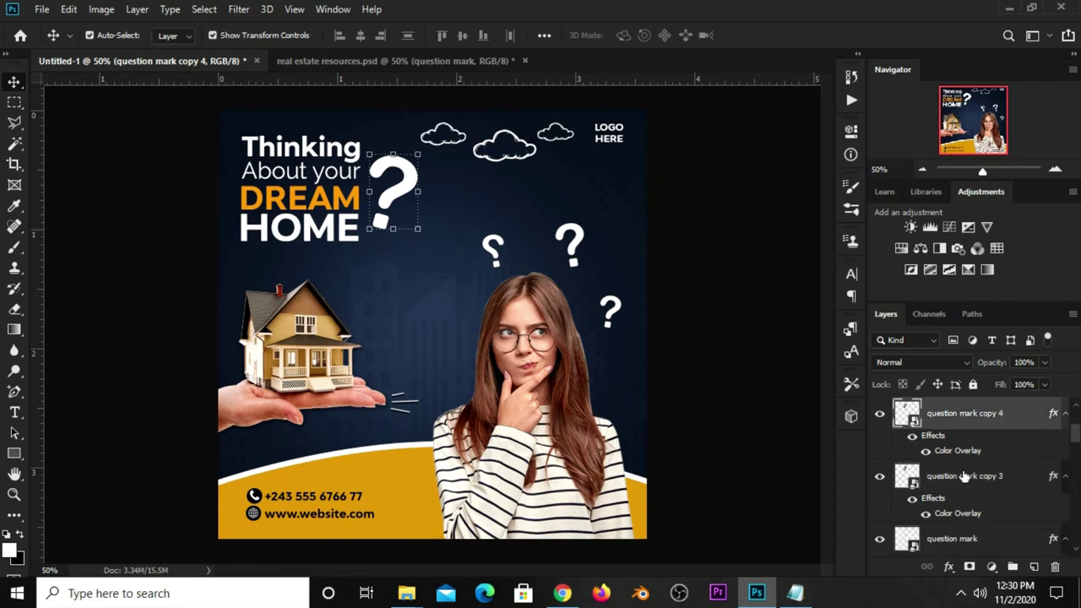
{"action": "left_click", "coordinate": [948, 478]}
{"action": "left_click", "coordinate": [946, 570]}
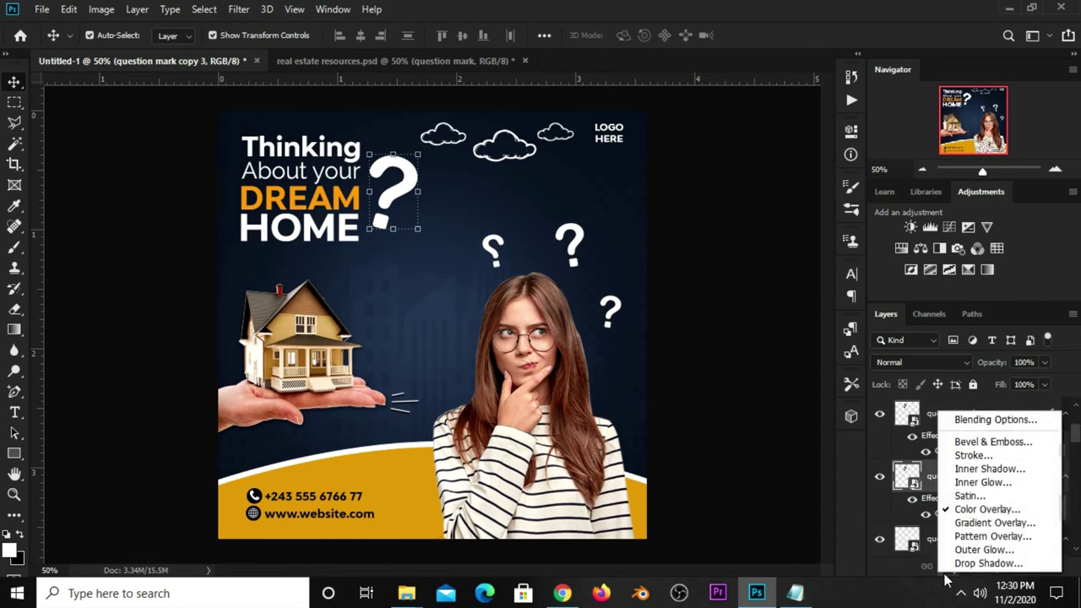
{"action": "left_click", "coordinate": [983, 511]}
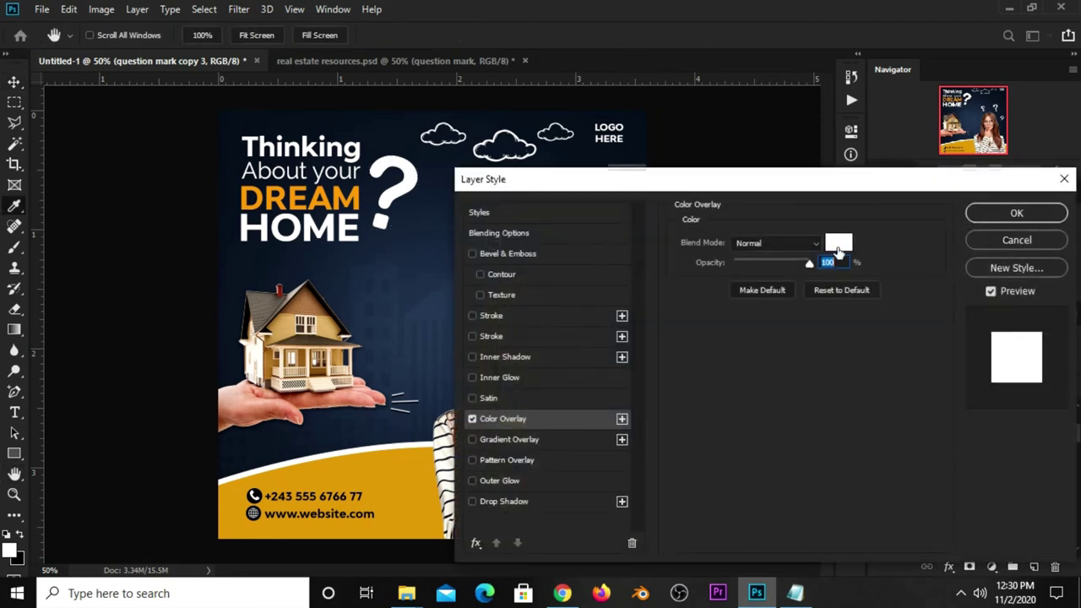
{"action": "left_click", "coordinate": [838, 247]}
- Copy the hex code ec940f from the notes
{"action": "left_click", "coordinate": [795, 593]}
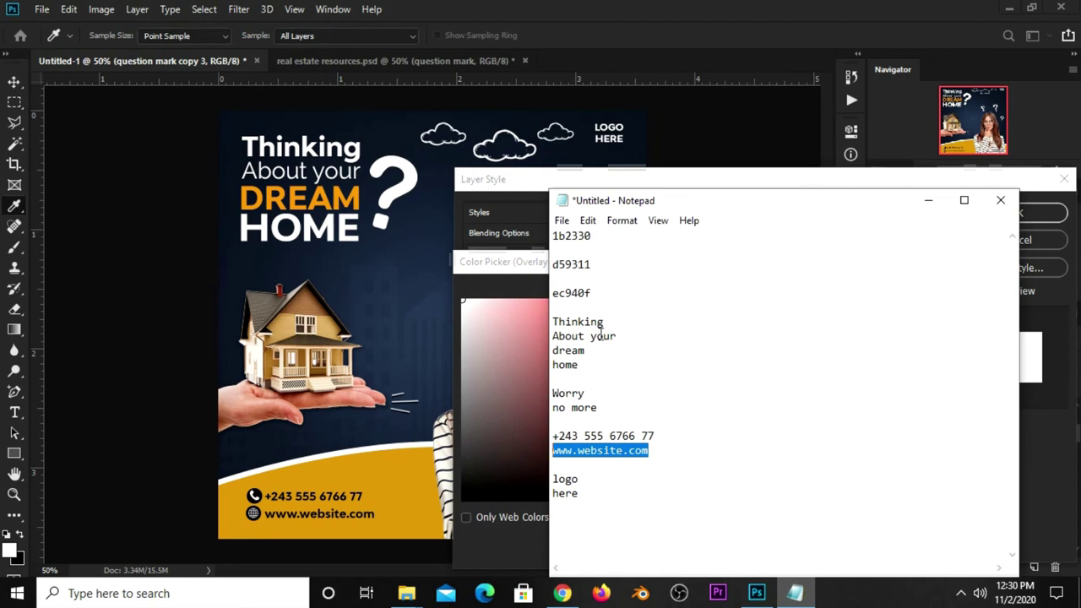
{"action": "left_click_drag", "start_coordinate": [594, 293], "coordinate": [537, 292]}
{"action": "right_click", "coordinate": [553, 293]}
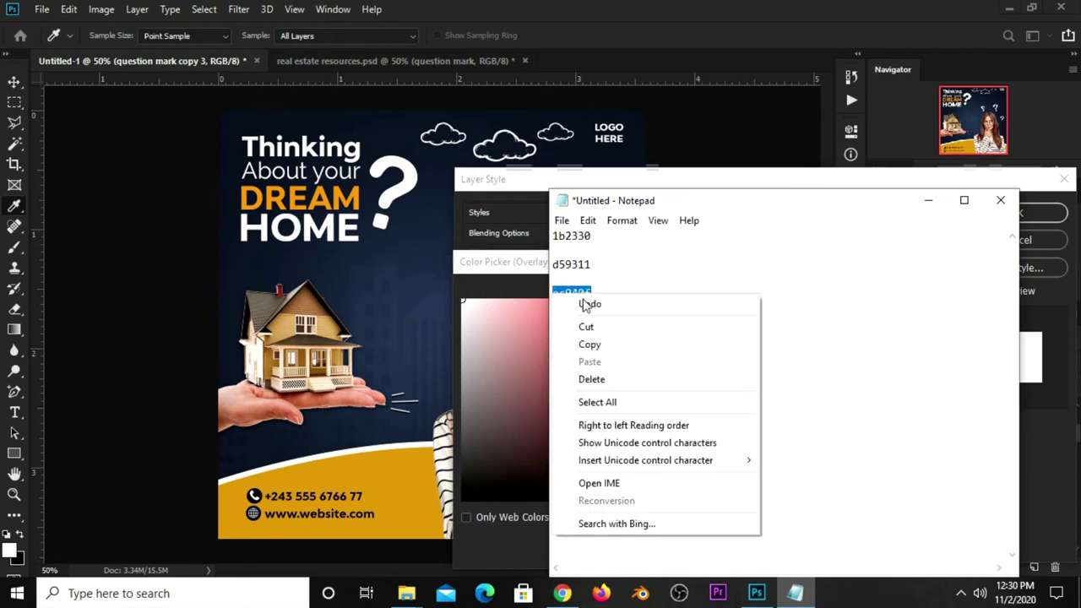
{"action": "left_click", "coordinate": [593, 349]}
- Set the overlay colour to orange ec940f and apply the layer style
{"action": "left_click", "coordinate": [532, 527]}
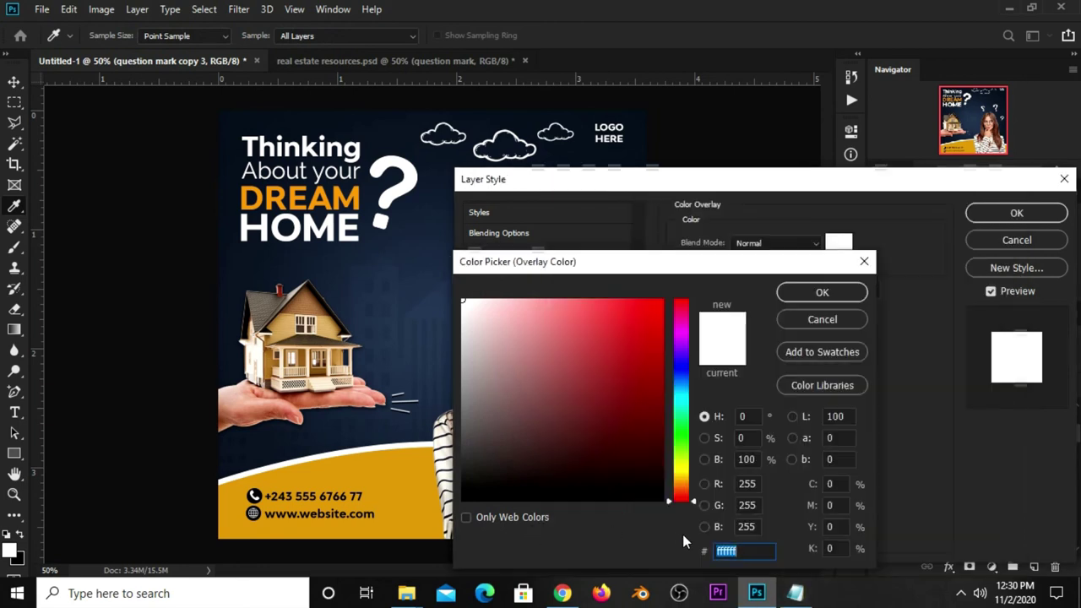
{"action": "right_click", "coordinate": [718, 547]}
{"action": "left_click", "coordinate": [739, 397]}
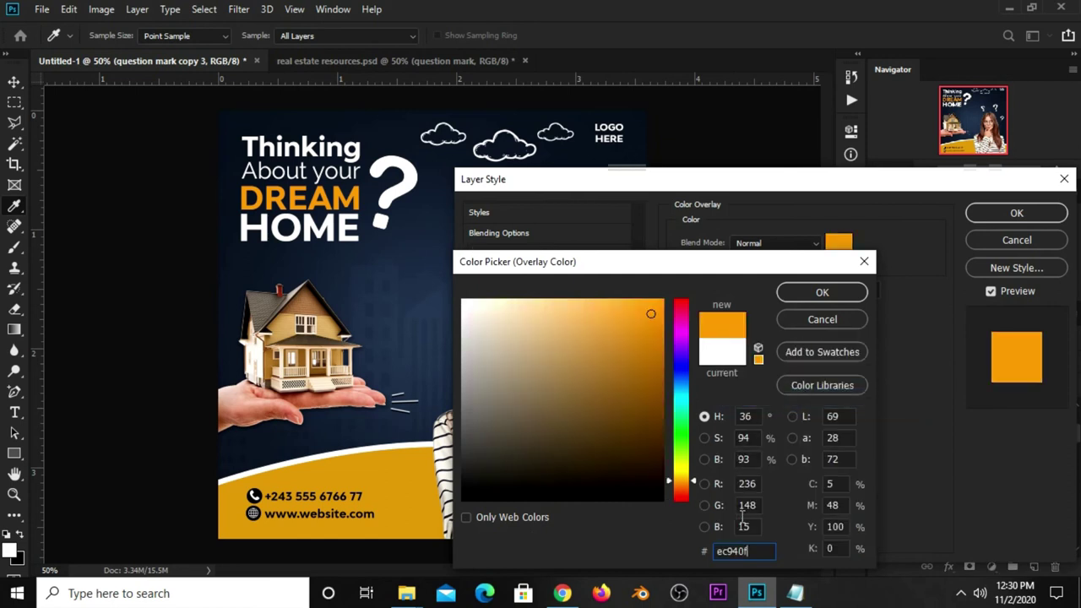
{"action": "left_click_drag", "start_coordinate": [758, 550], "coordinate": [701, 551]}
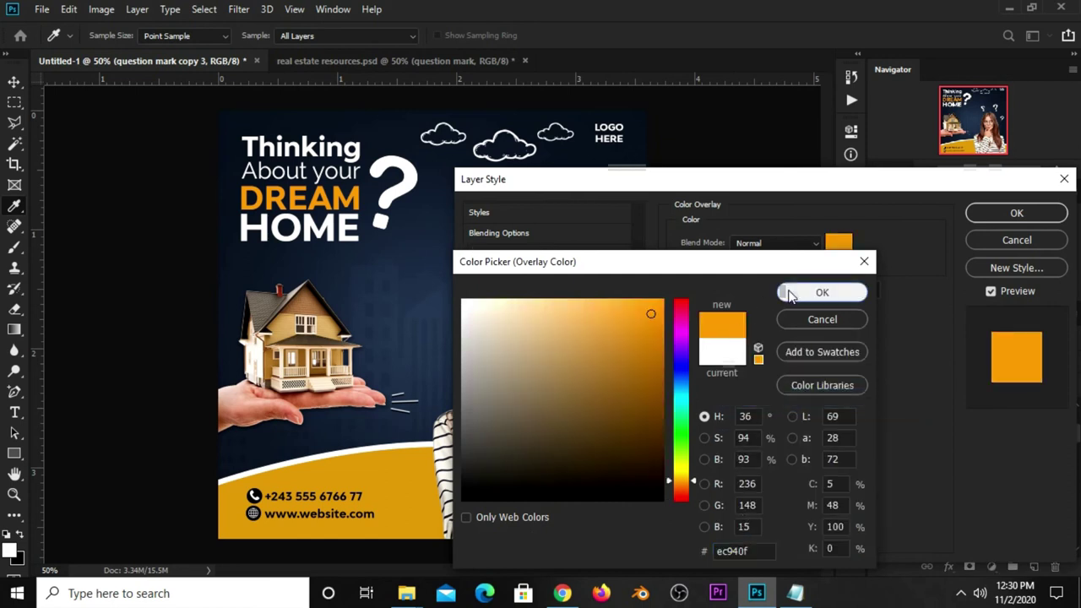
{"action": "left_click", "coordinate": [810, 293]}
{"action": "left_click", "coordinate": [973, 218]}
- Nudge the orange question mark copy slightly down, offsetting it behind the white one
{"action": "key", "text": "v"}
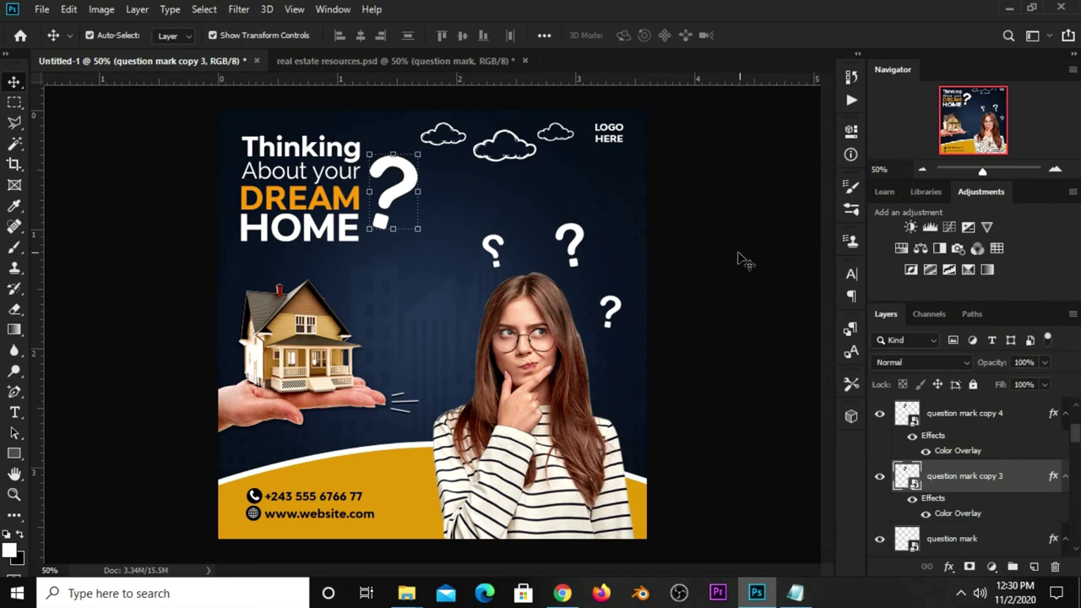
{"action": "key", "text": "Down"}
{"action": "key", "text": "Down"}
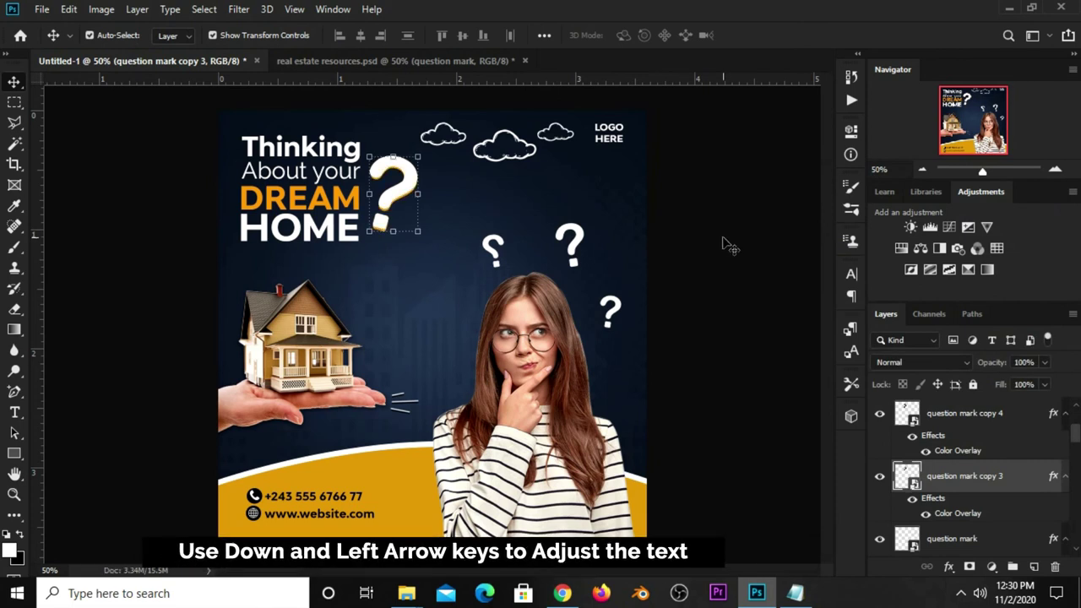
{"action": "key", "text": "Down"}
{"action": "key", "text": "Down"}
{"action": "key", "text": "Down"}
{"action": "key", "text": "Down"}
{"action": "key", "text": "Up"}
{"action": "left_click", "coordinate": [731, 232]}
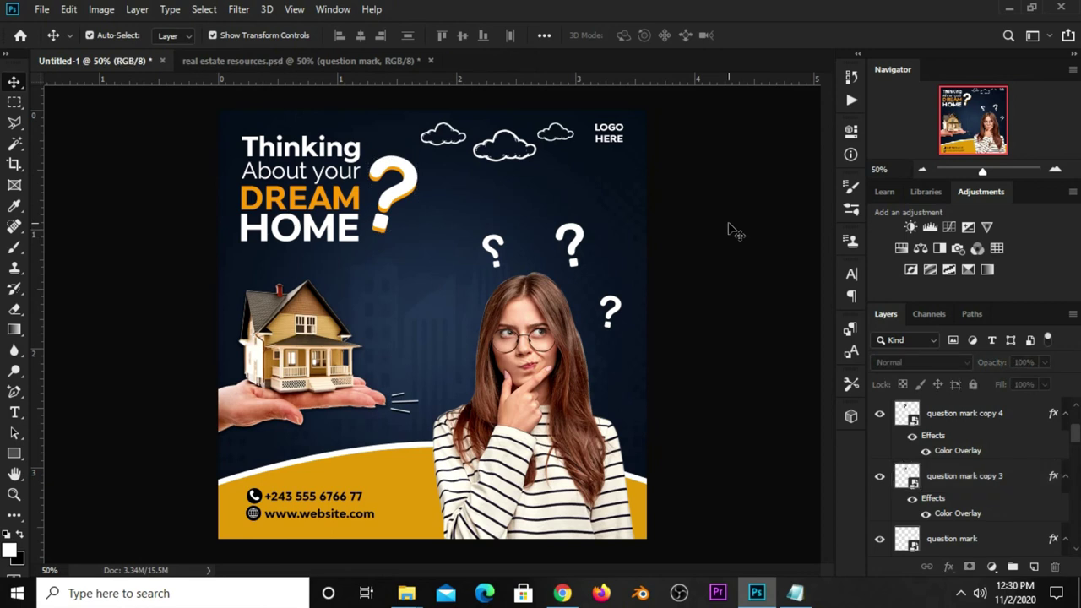
- Rotate question mark copies 3 and 4 together by about -4.48°
{"action": "left_click", "coordinate": [945, 484]}
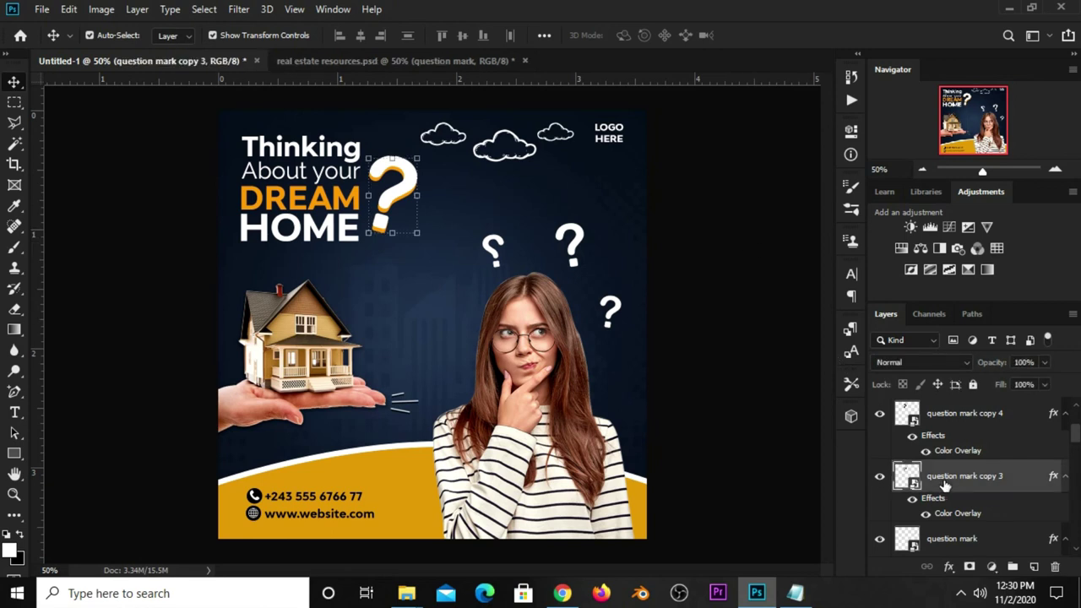
{"action": "left_click", "coordinate": [952, 426], "text": "shift"}
{"action": "key", "text": "ctrl+t"}
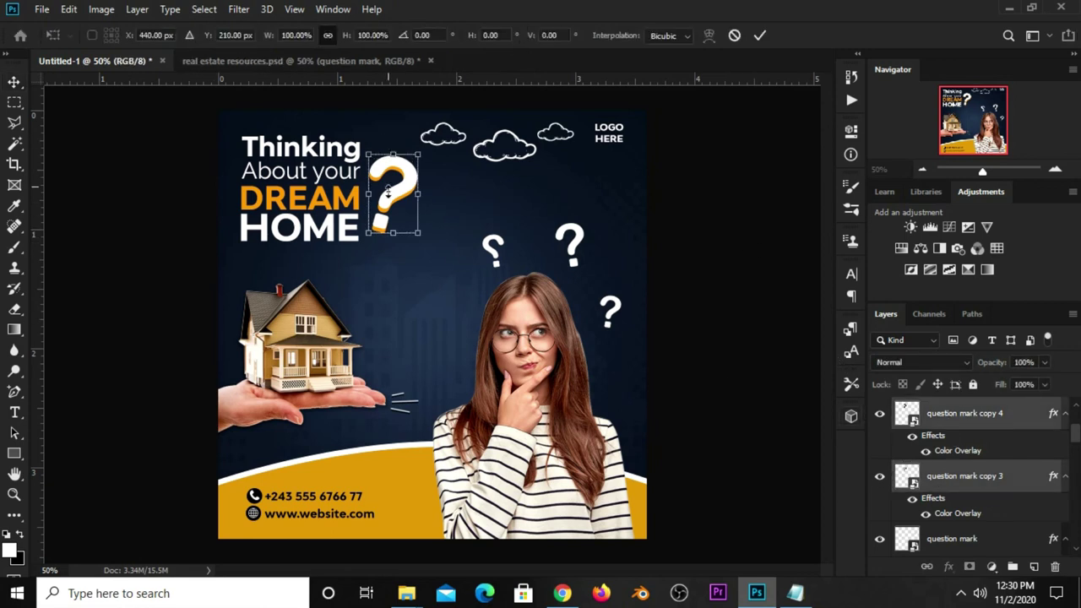
{"action": "left_click_drag", "start_coordinate": [418, 235], "coordinate": [420, 231]}
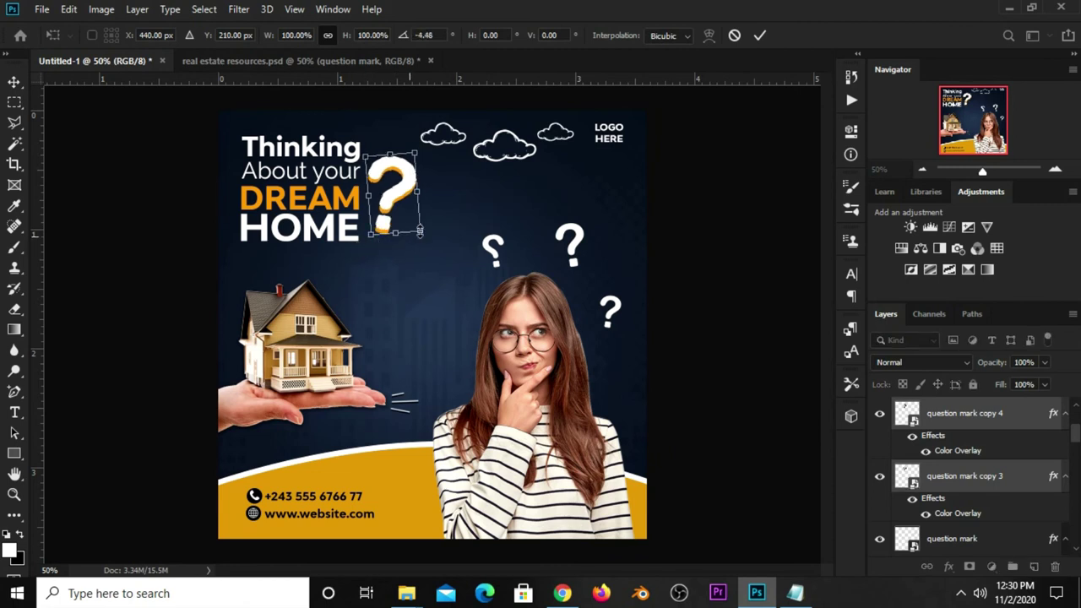
{"action": "key", "text": "Return"}
{"action": "left_click", "coordinate": [684, 211]}
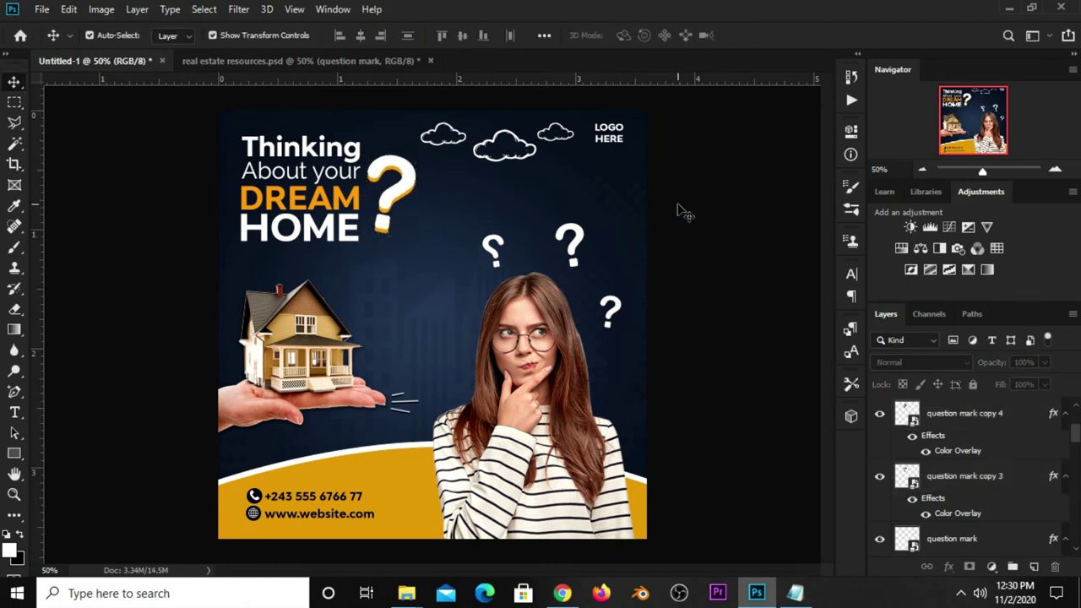
- Move the speech-bubble message icon from real estate resources.psd into the flyer, between house and woman
{"action": "left_click", "coordinate": [296, 60]}
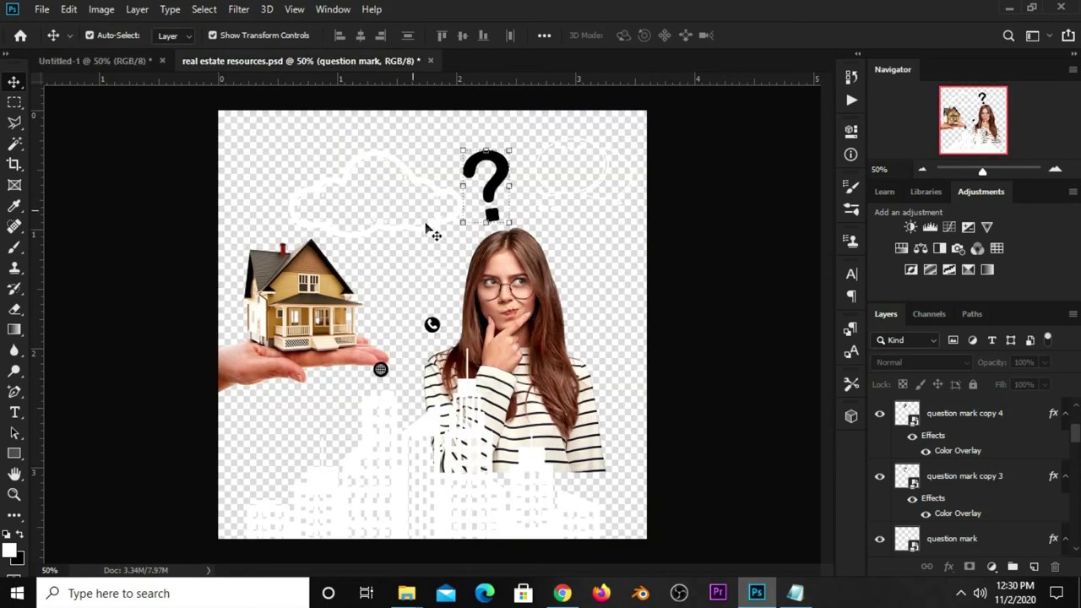
{"action": "left_click", "coordinate": [410, 276]}
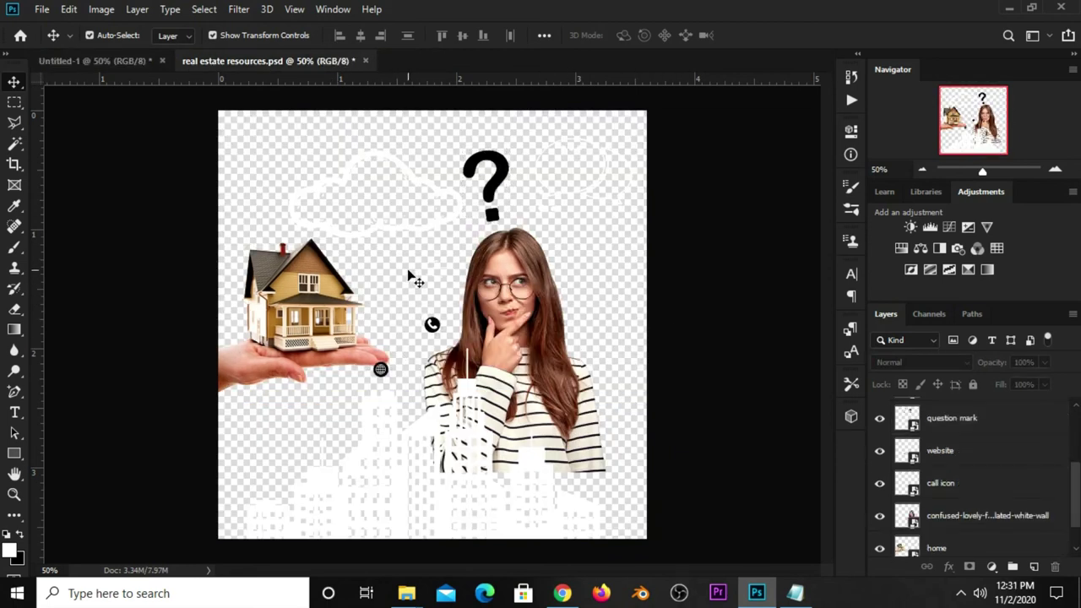
{"action": "left_click", "coordinate": [591, 196]}
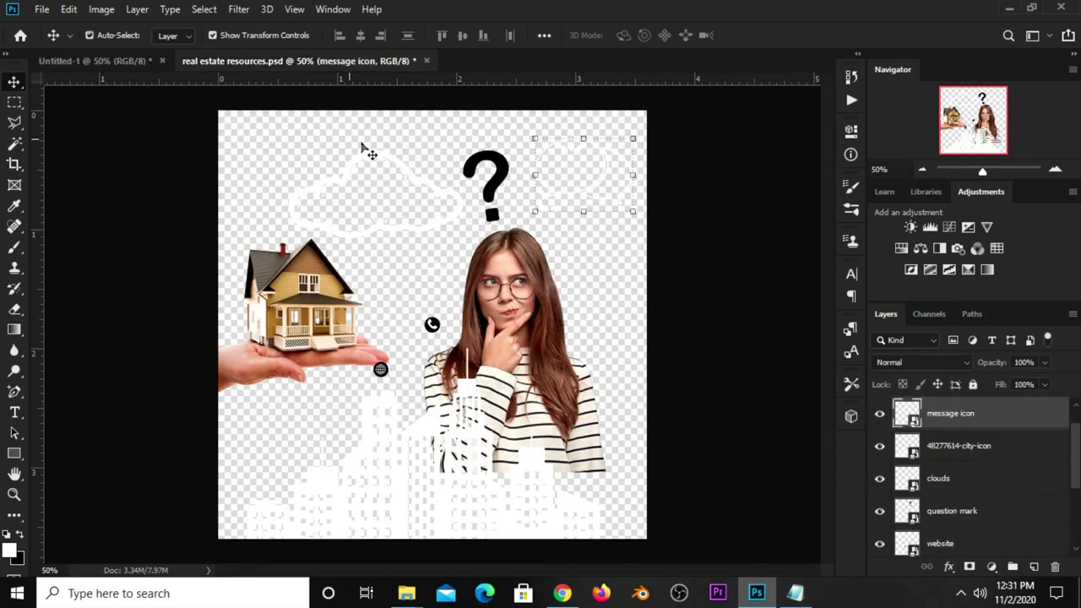
{"action": "left_click_drag", "start_coordinate": [365, 151], "coordinate": [435, 291]}
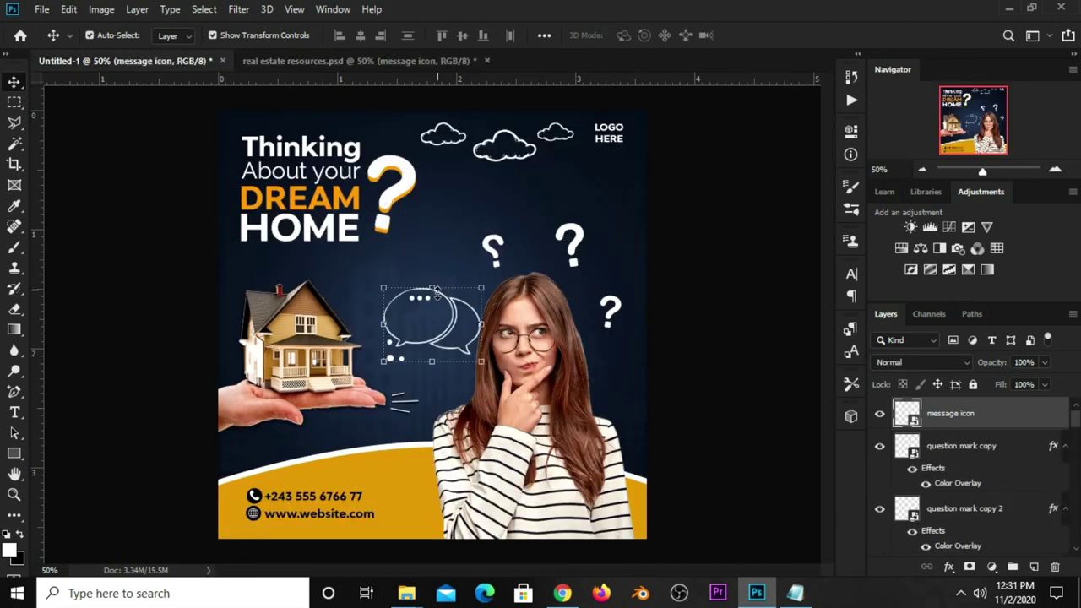
{"action": "key", "text": "ctrl+t"}
{"action": "left_click_drag", "start_coordinate": [433, 330], "coordinate": [412, 317]}
{"action": "key", "text": "Return"}
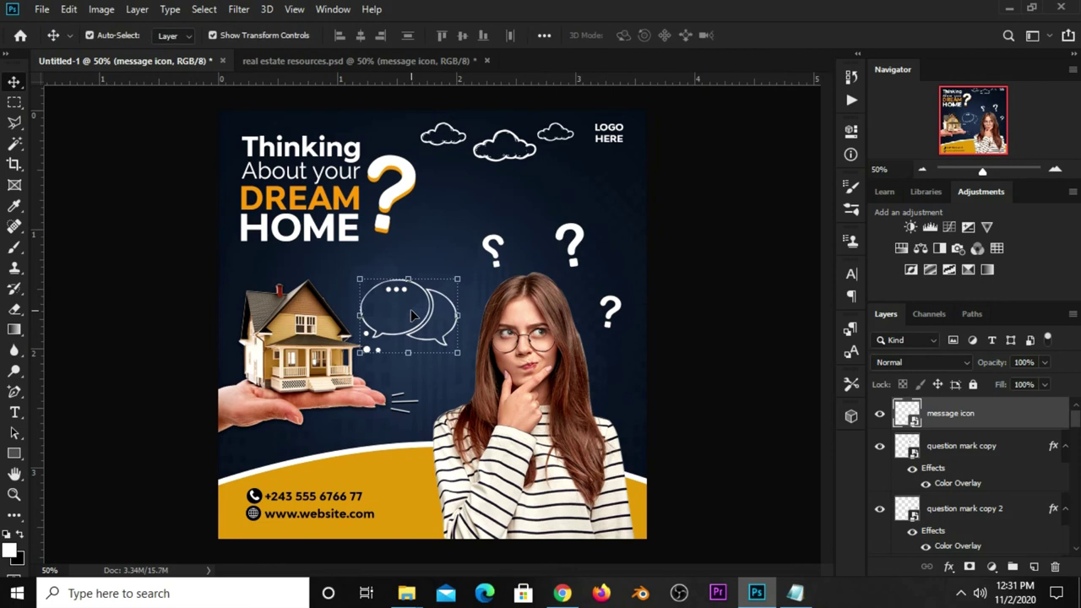
{"action": "left_click", "coordinate": [706, 338]}
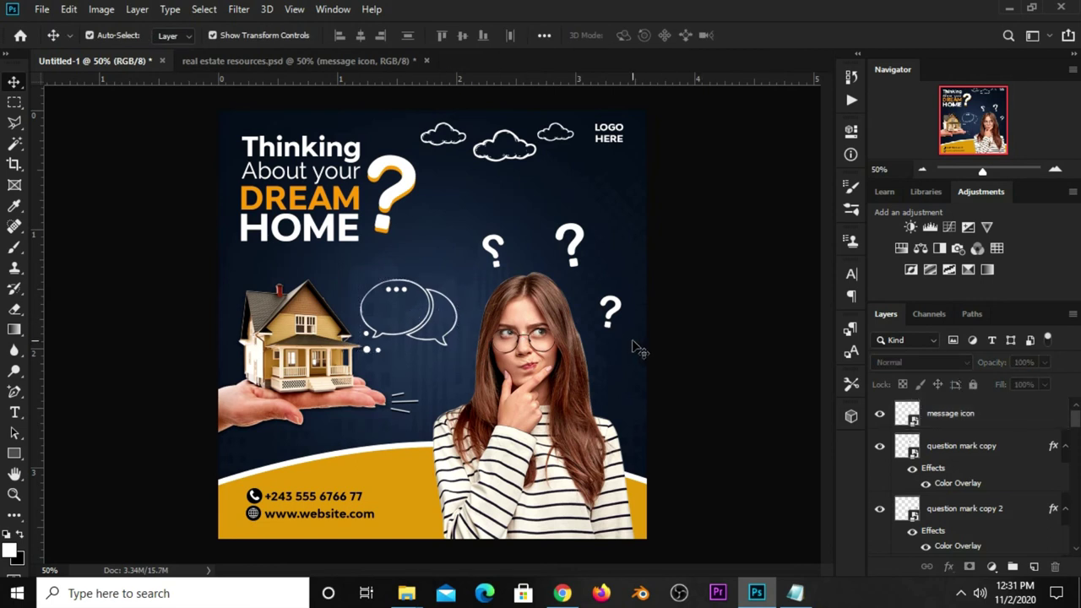
- Copy the word 'Worry' from the notes
{"action": "left_click", "coordinate": [365, 374]}
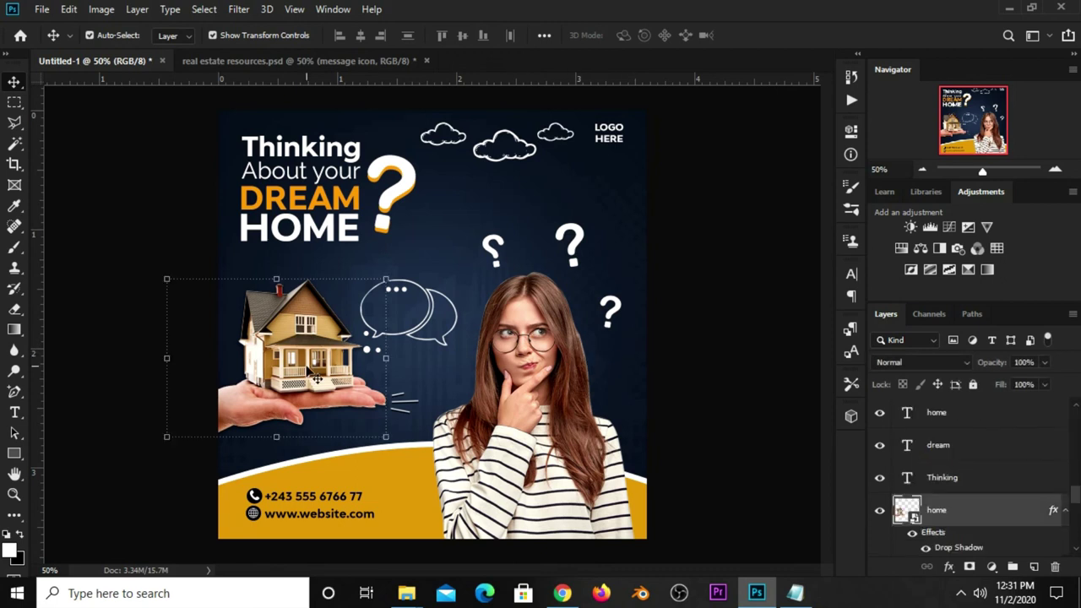
{"action": "left_click", "coordinate": [181, 340]}
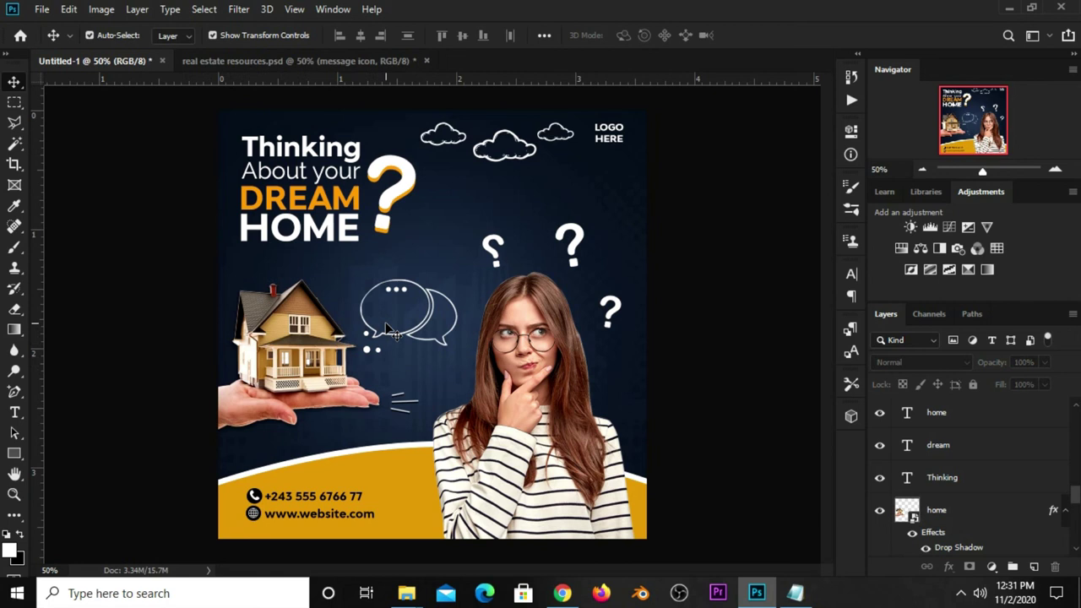
{"action": "left_click", "coordinate": [795, 593]}
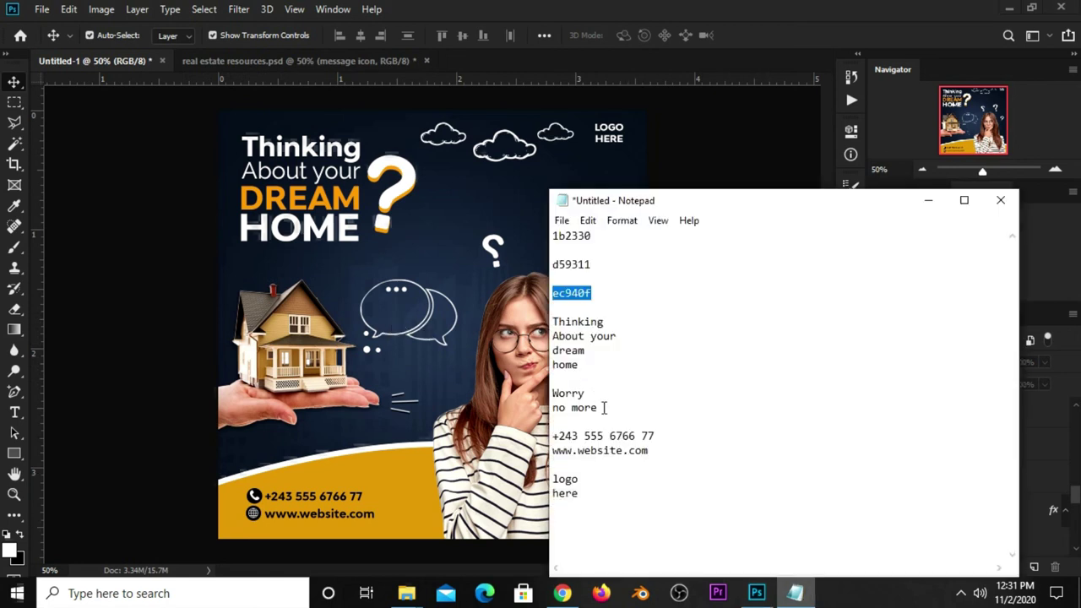
{"action": "left_click_drag", "start_coordinate": [592, 393], "coordinate": [554, 393]}
{"action": "right_click", "coordinate": [554, 393]}
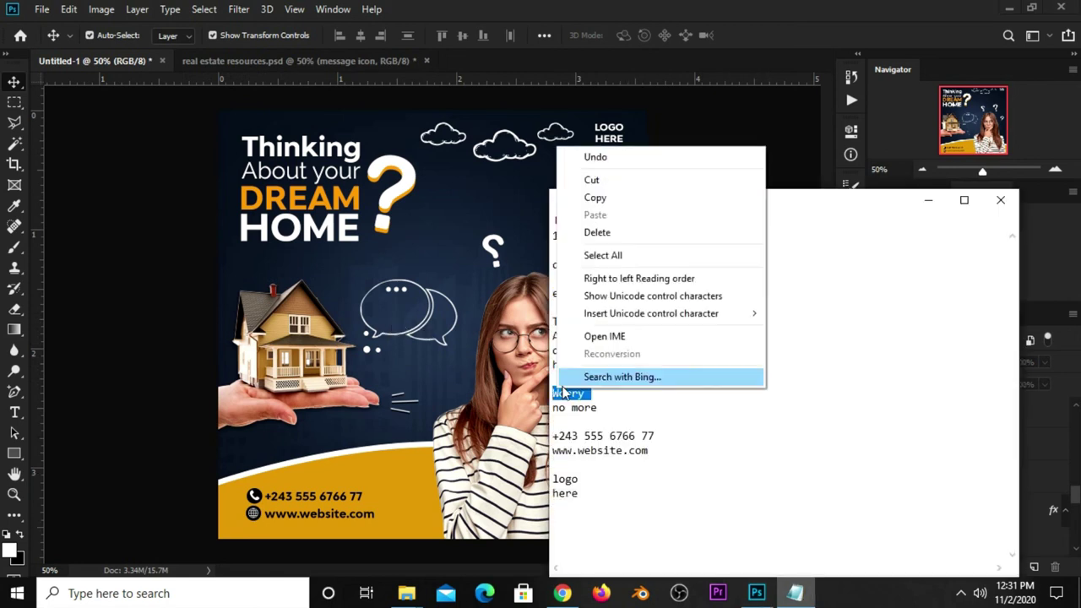
{"action": "left_click", "coordinate": [588, 201]}
{"action": "left_click", "coordinate": [698, 104]}
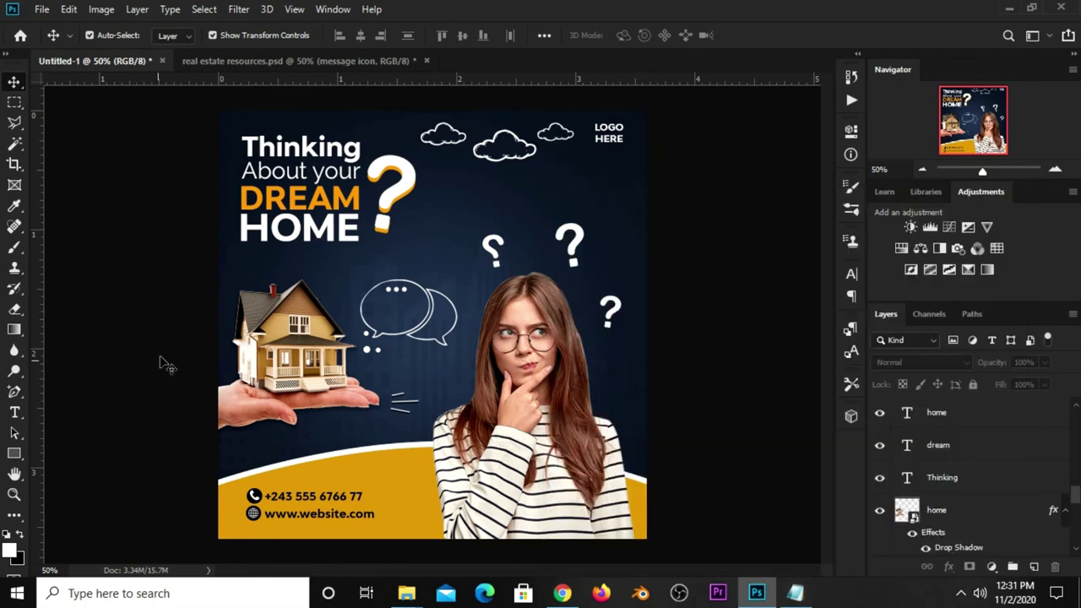
- Duplicate the HOME text lower down and retype the copy as 'WORRY'
{"action": "left_click", "coordinate": [295, 231]}
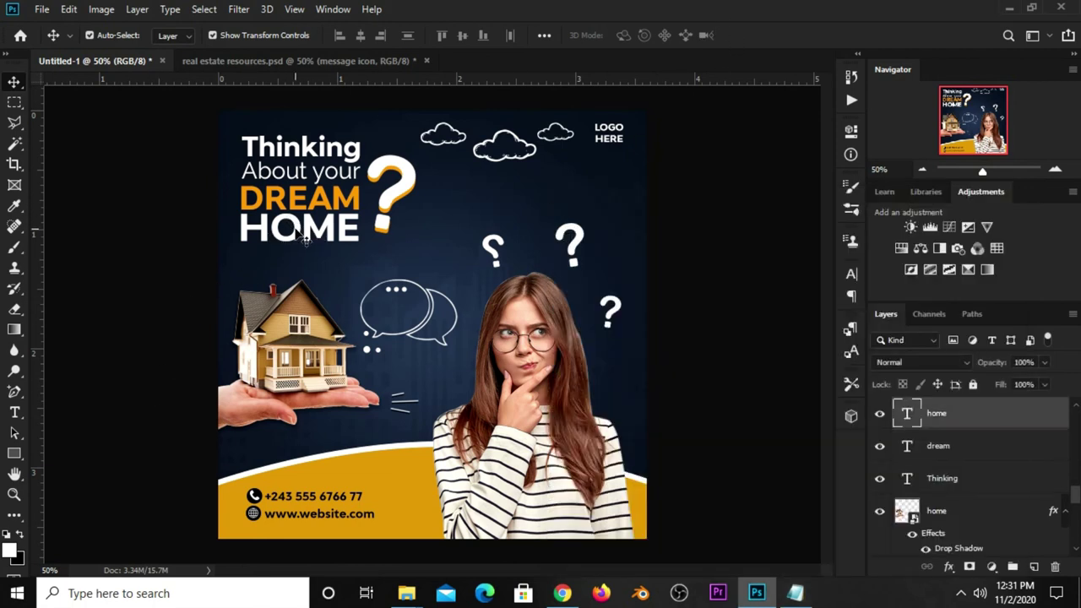
{"action": "left_click_drag", "start_coordinate": [307, 230], "coordinate": [386, 286]}
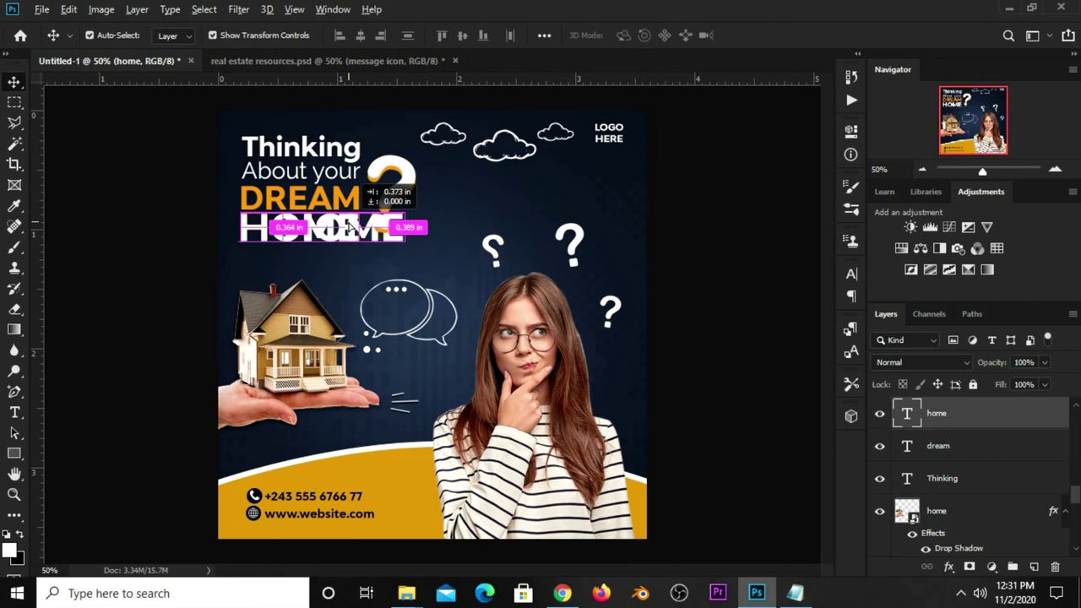
{"action": "key", "text": "t"}
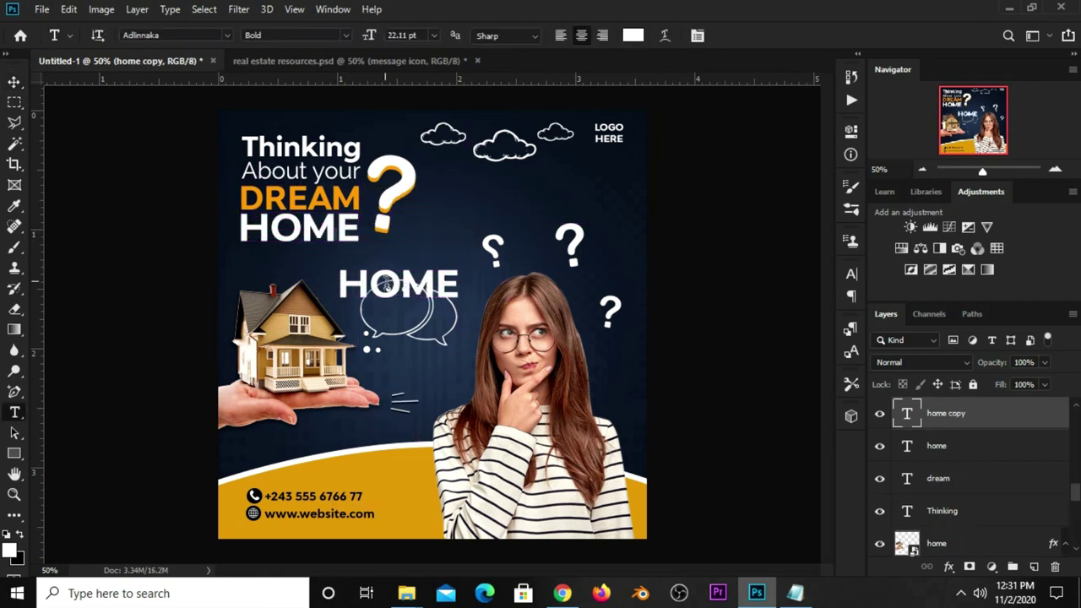
{"action": "double_click", "coordinate": [387, 285]}
{"action": "type", "text": "WORRY"}
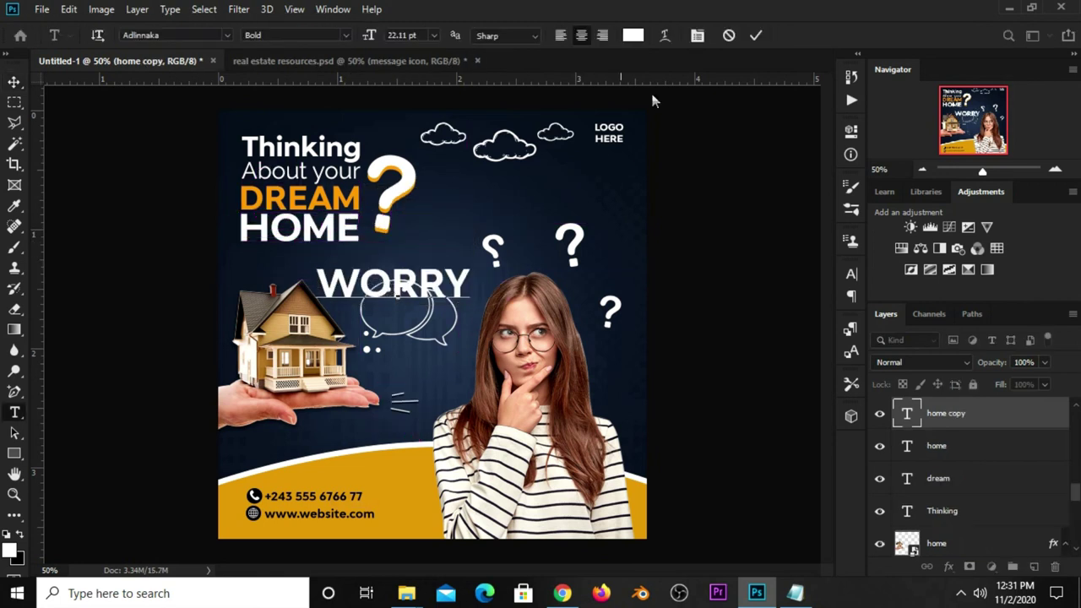
{"action": "left_click", "coordinate": [757, 36]}
- Shrink WORRY to fit inside the speech bubble and duplicate it just below
{"action": "key", "text": "v"}
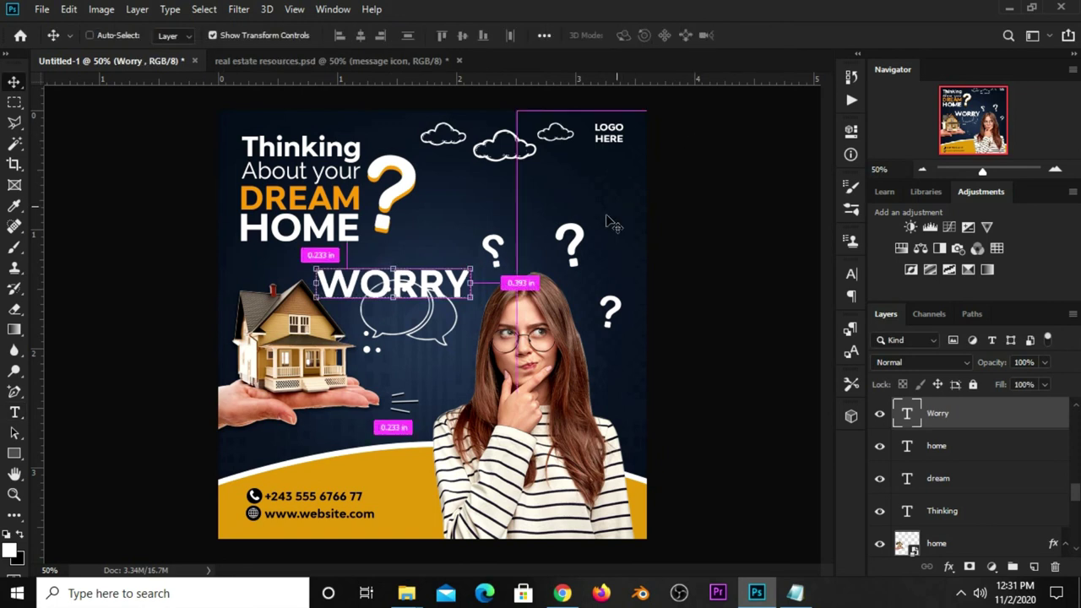
{"action": "key", "text": "ctrl+t"}
{"action": "mouse_move", "coordinate": [478, 264]}
{"action": "left_mouse_down"}
{"action": "mouse_move", "coordinate": [395, 284]}
{"action": "mouse_move", "coordinate": [412, 310]}
{"action": "left_mouse_up"}
{"action": "key", "text": "Return"}
{"action": "left_click", "coordinate": [735, 305]}
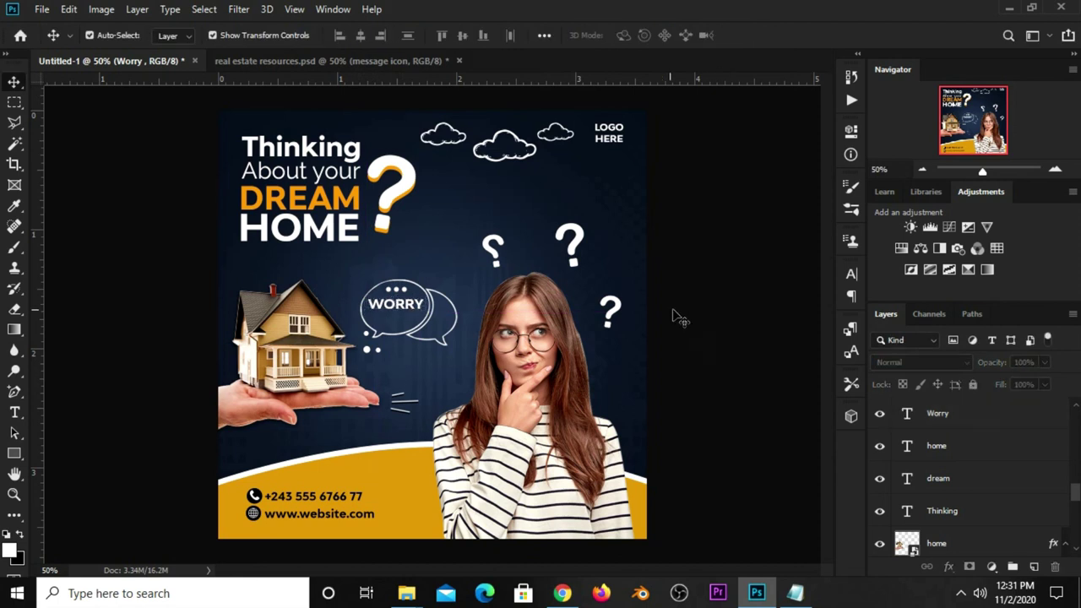
{"action": "left_click", "coordinate": [404, 311]}
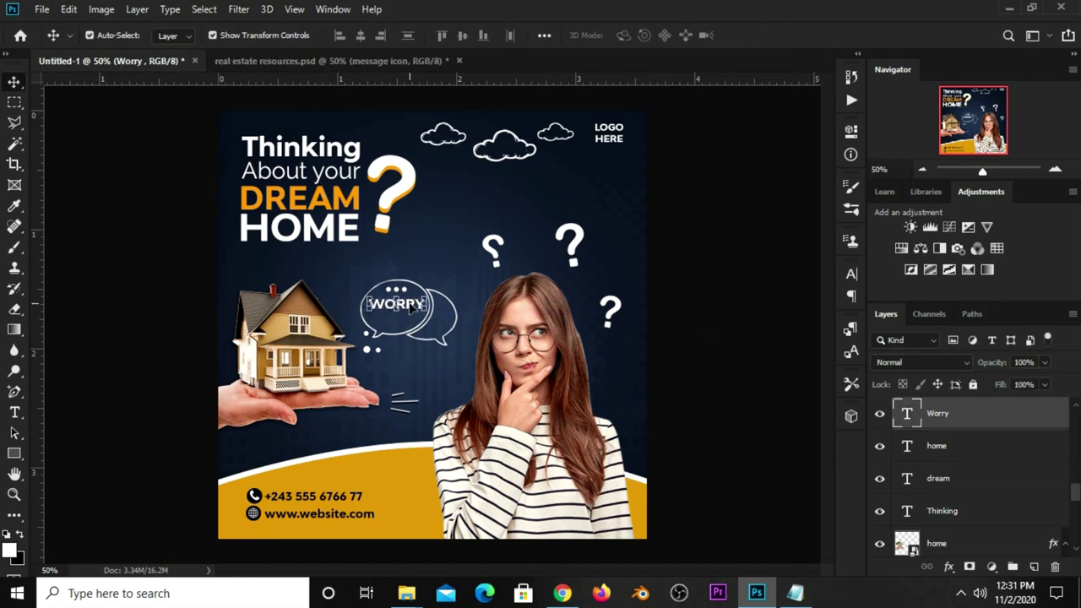
{"action": "left_click_drag", "start_coordinate": [416, 308], "coordinate": [415, 321]}
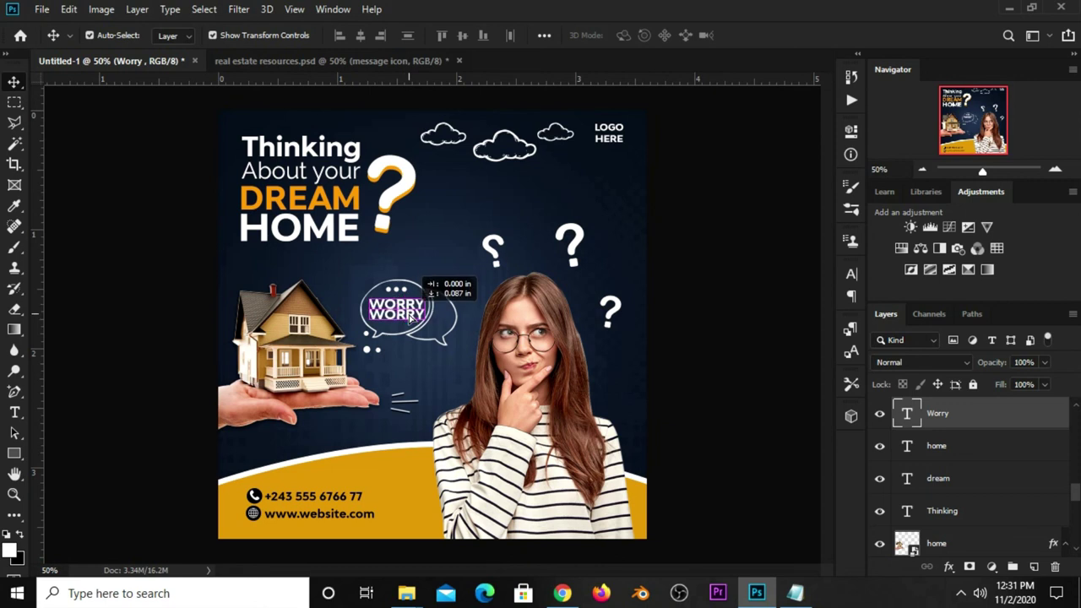
- Replace the lower WORRY line with 'no more' copied from the notes
{"action": "left_click", "coordinate": [795, 593]}
{"action": "left_click_drag", "start_coordinate": [600, 408], "coordinate": [551, 408]}
{"action": "right_click", "coordinate": [559, 410]}
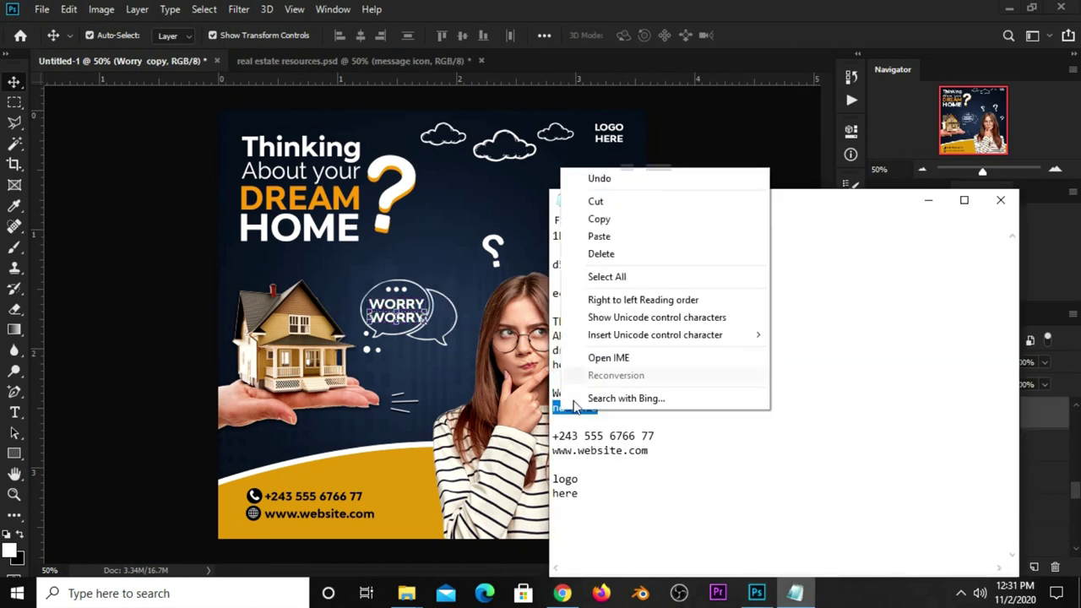
{"action": "left_click", "coordinate": [622, 218]}
{"action": "left_click", "coordinate": [732, 41]}
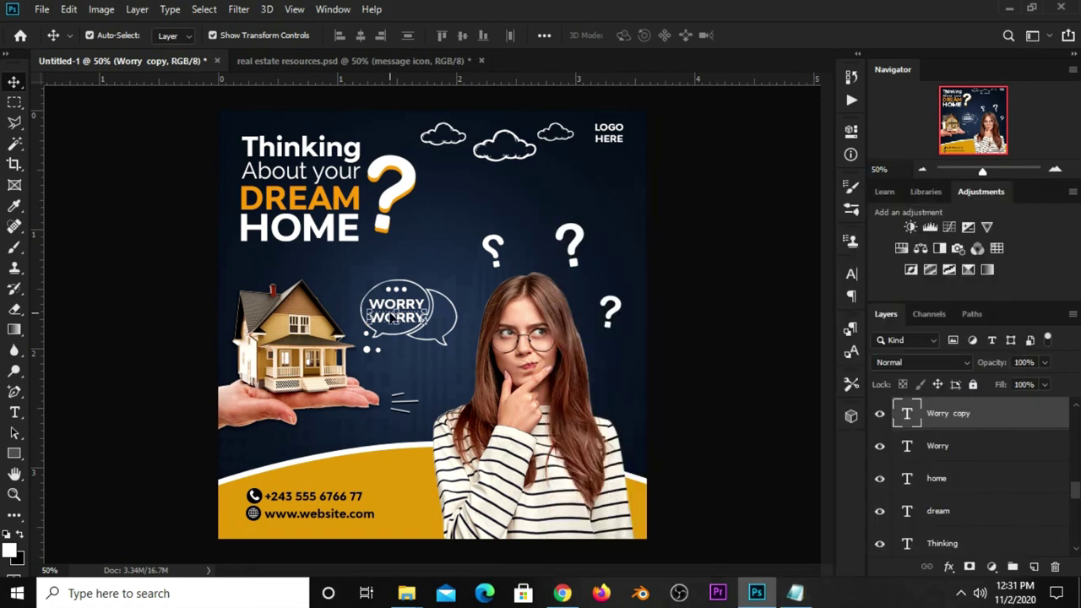
{"action": "double_click", "coordinate": [395, 318]}
{"action": "double_click", "coordinate": [395, 319]}
{"action": "key", "text": "ctrl+v"}
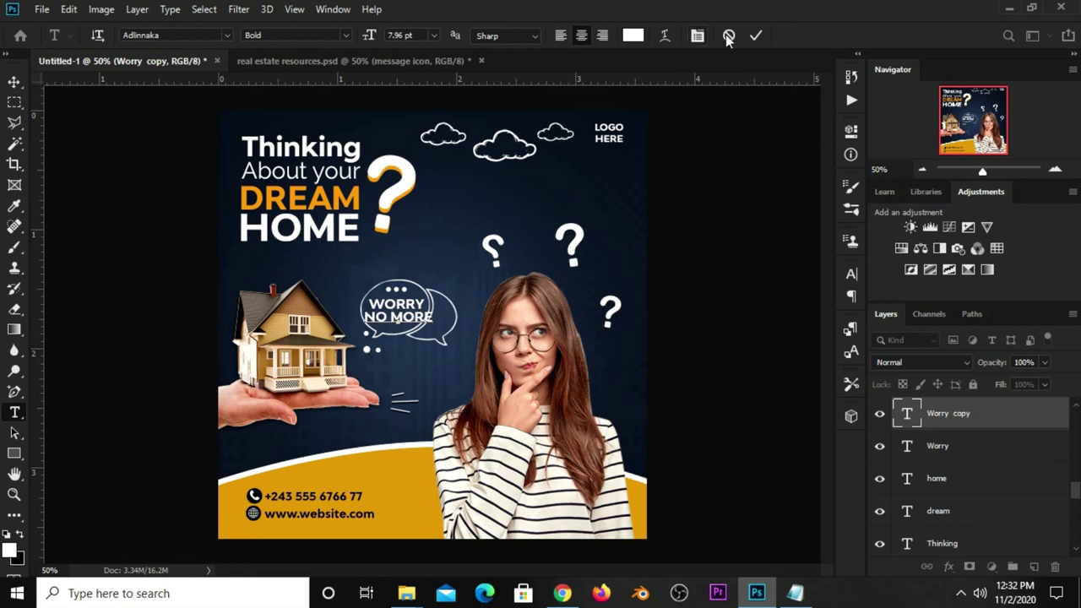
{"action": "left_click", "coordinate": [756, 35]}
- Colour the NO MORE text orange ec940f, sampled from the question mark
{"action": "left_click", "coordinate": [633, 34]}
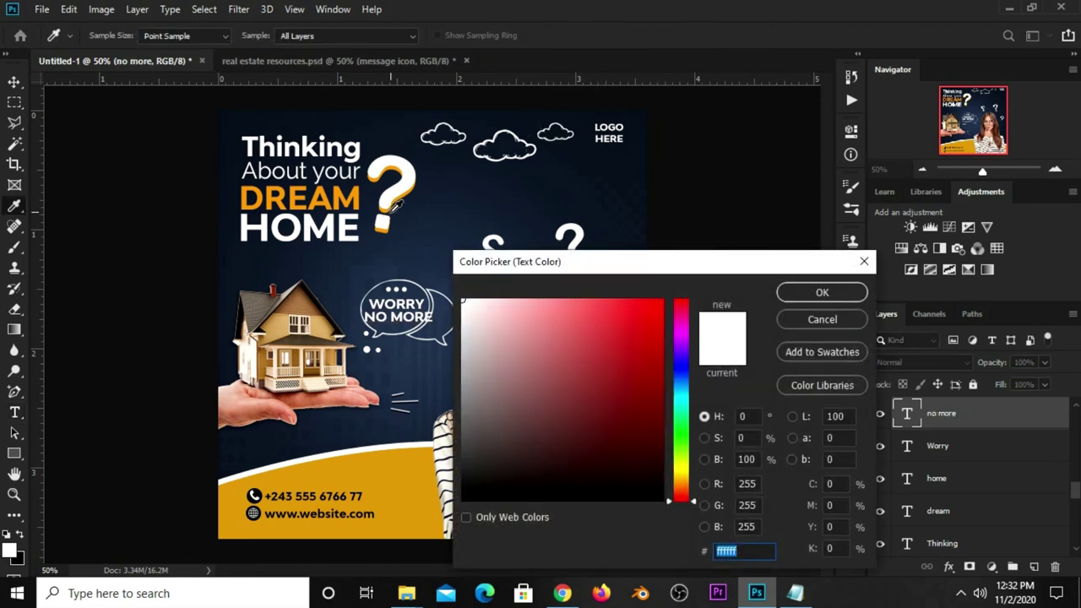
{"action": "left_click", "coordinate": [387, 210]}
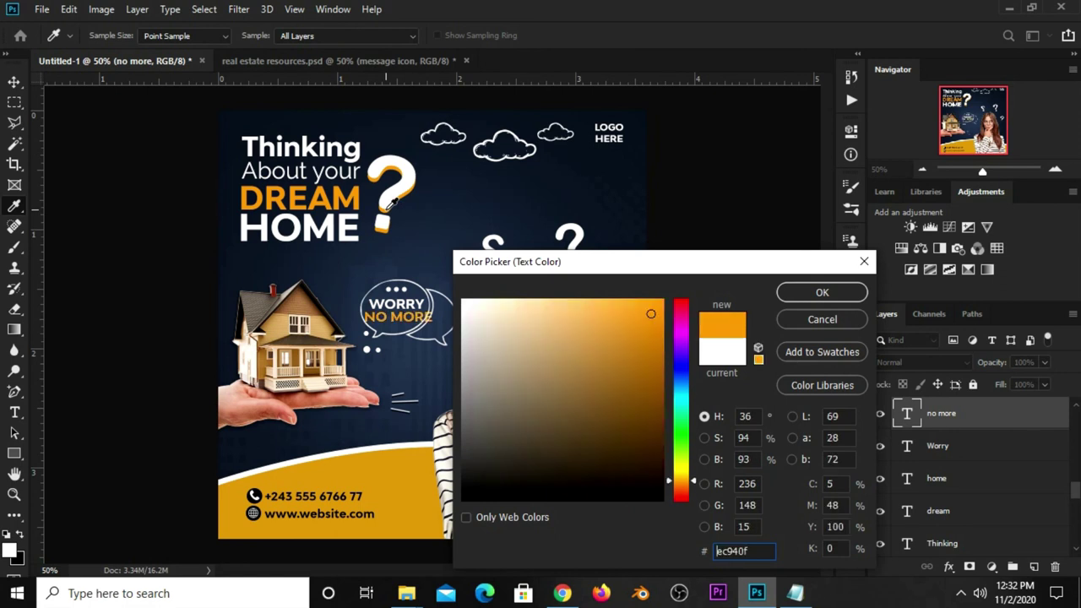
{"action": "left_click_drag", "start_coordinate": [749, 550], "coordinate": [707, 550]}
{"action": "left_click", "coordinate": [798, 292]}
- Scale NO MORE to about 81% and position it under WORRY in the bubble
{"action": "key", "text": "v"}
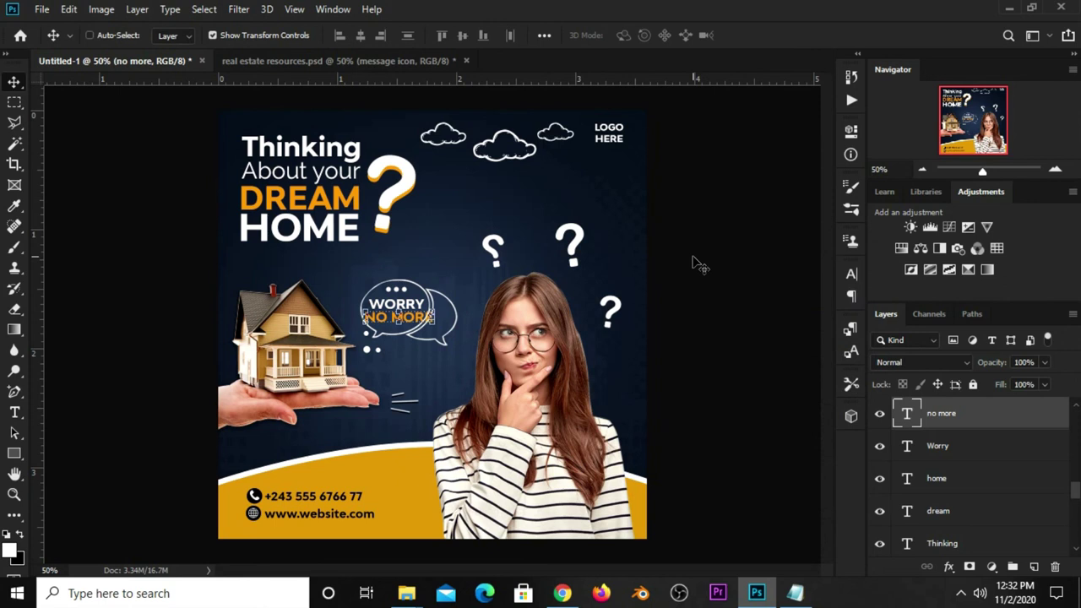
{"action": "key", "text": "ctrl+t"}
{"action": "left_click_drag", "start_coordinate": [434, 324], "coordinate": [424, 317]}
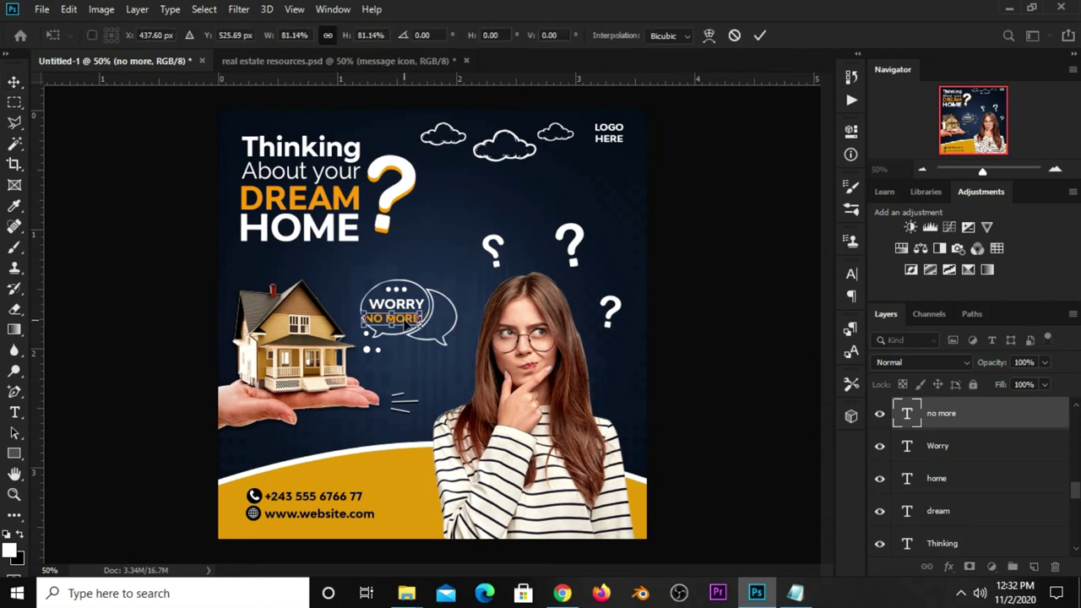
{"action": "left_click_drag", "start_coordinate": [408, 322], "coordinate": [411, 317]}
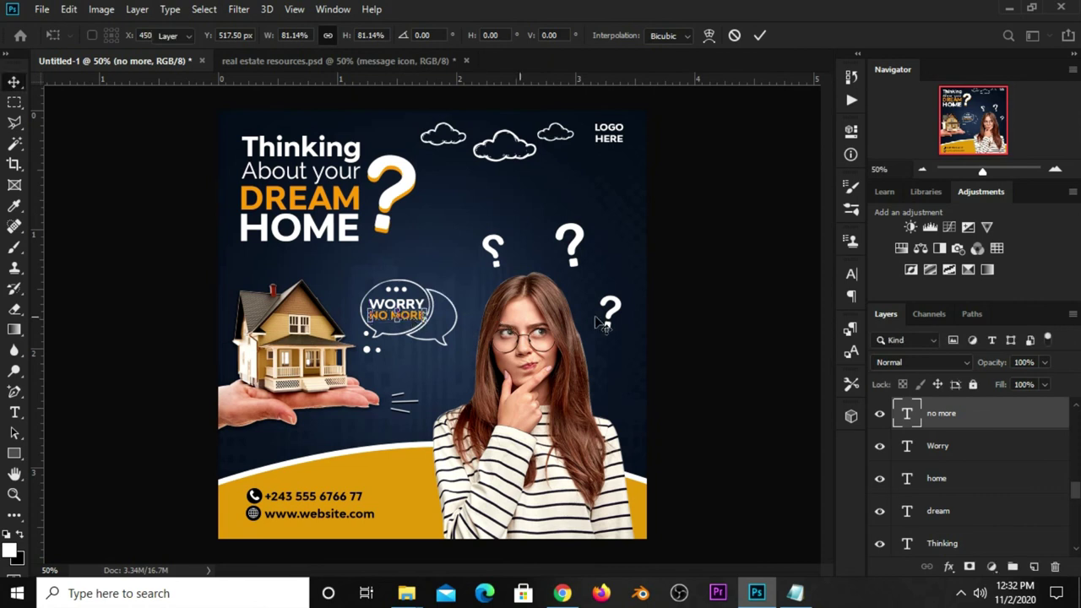
{"action": "key", "text": "Return"}
{"action": "left_click", "coordinate": [680, 315]}
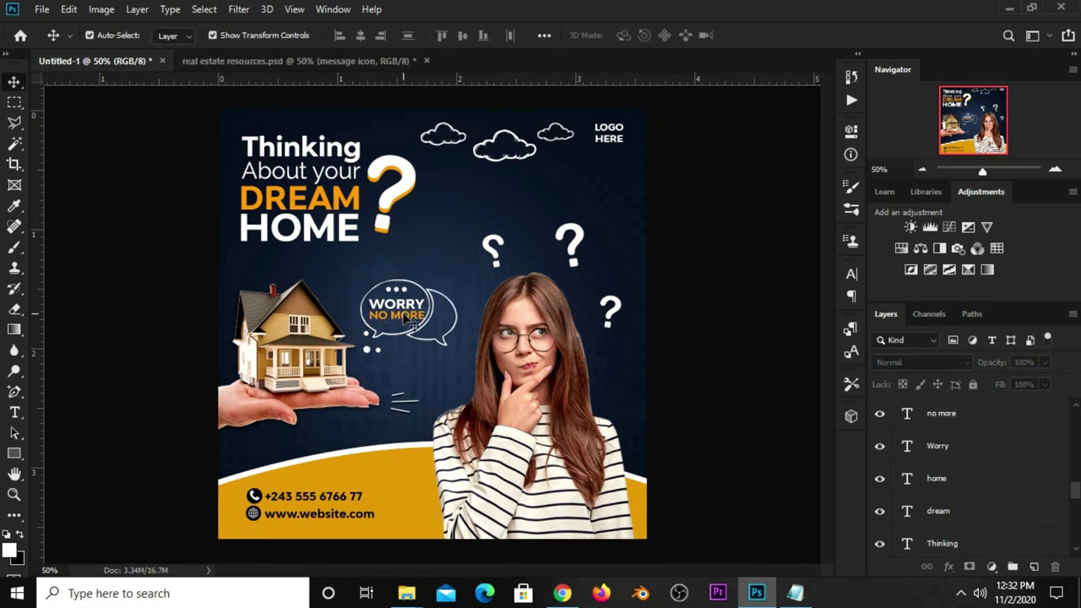
{"action": "left_click", "coordinate": [408, 319]}
{"action": "left_click_drag", "start_coordinate": [406, 320], "coordinate": [408, 319]}
{"action": "left_click", "coordinate": [728, 381]}
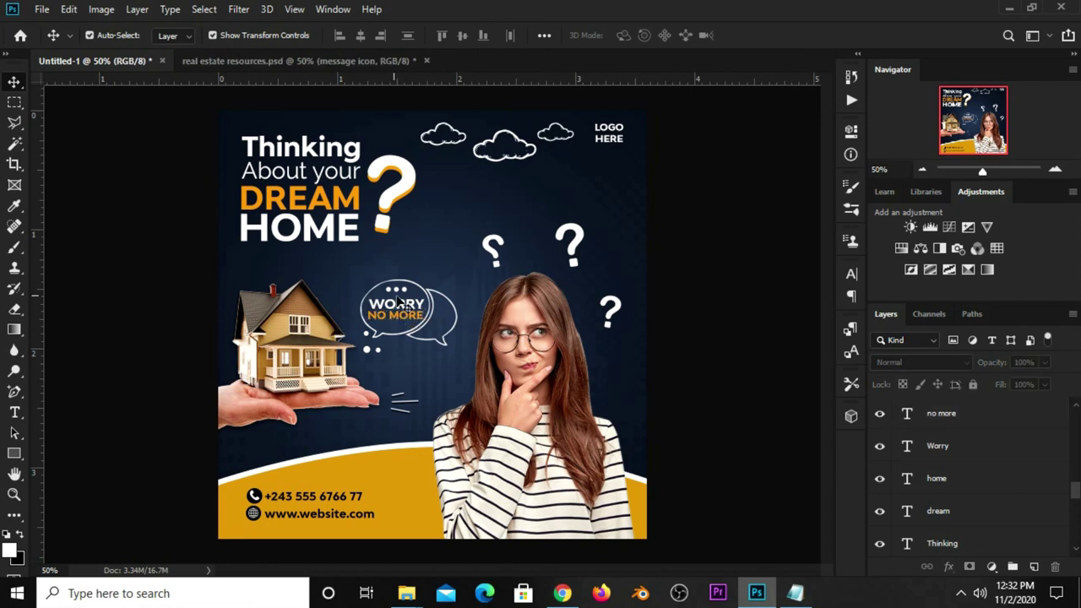
{"action": "left_click", "coordinate": [397, 302]}
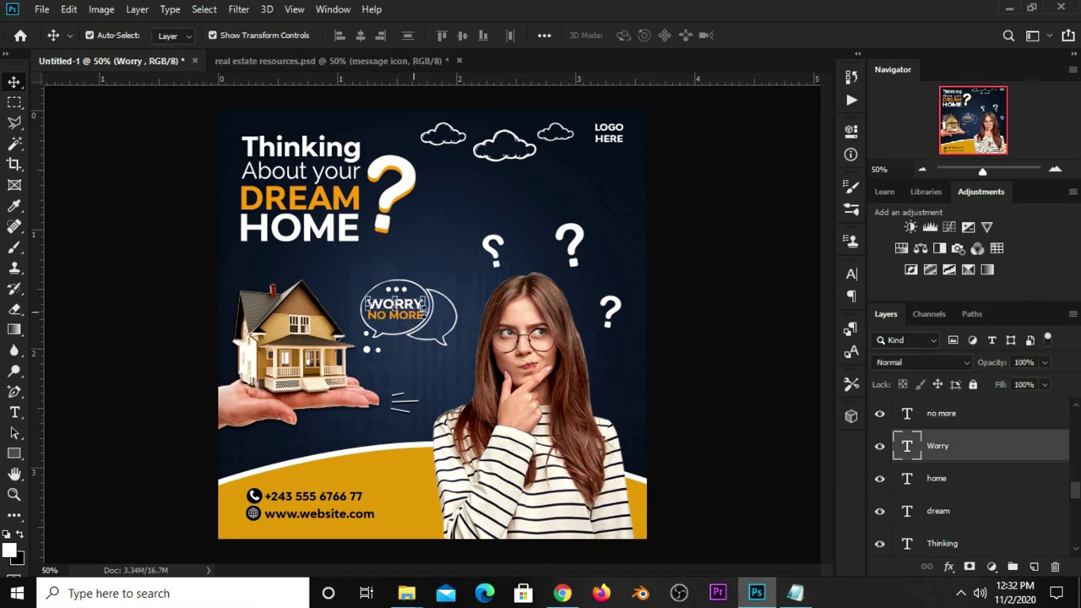
{"action": "left_click", "coordinate": [688, 336]}
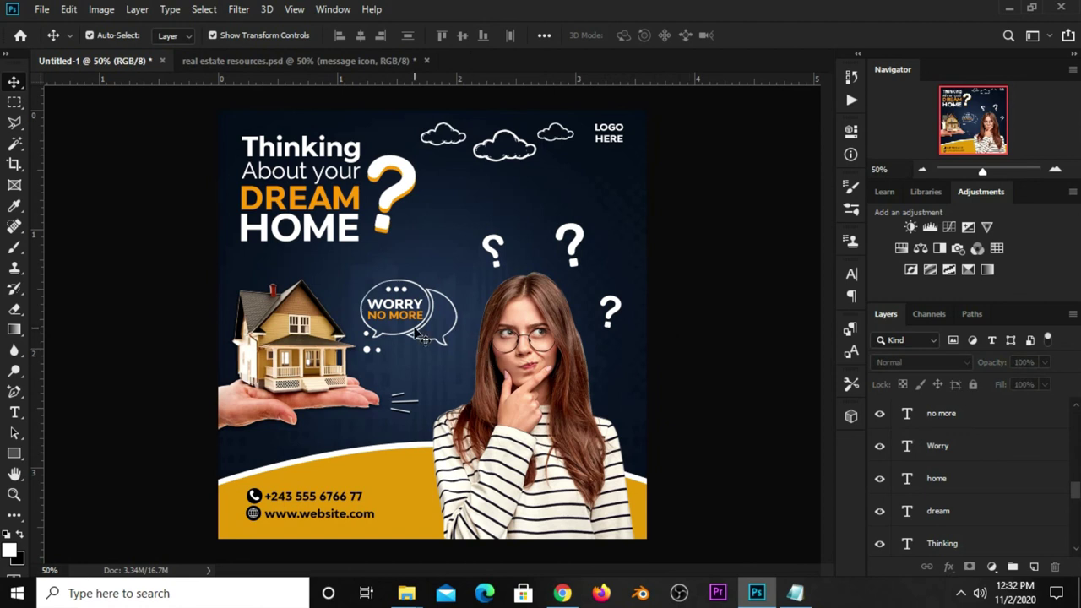
{"action": "left_click", "coordinate": [419, 336]}
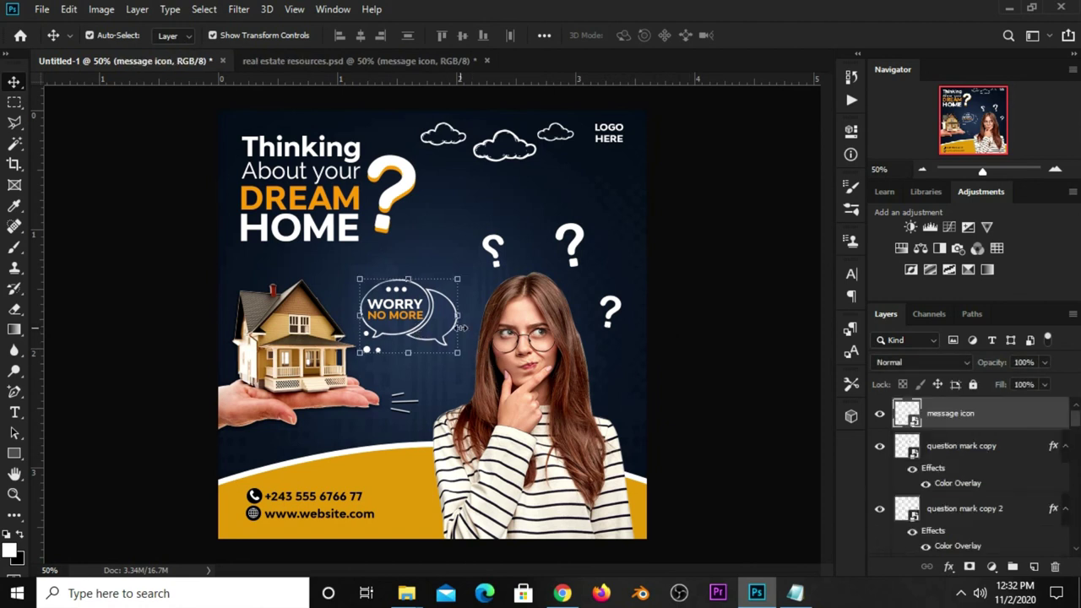
{"action": "left_click", "coordinate": [688, 338]}
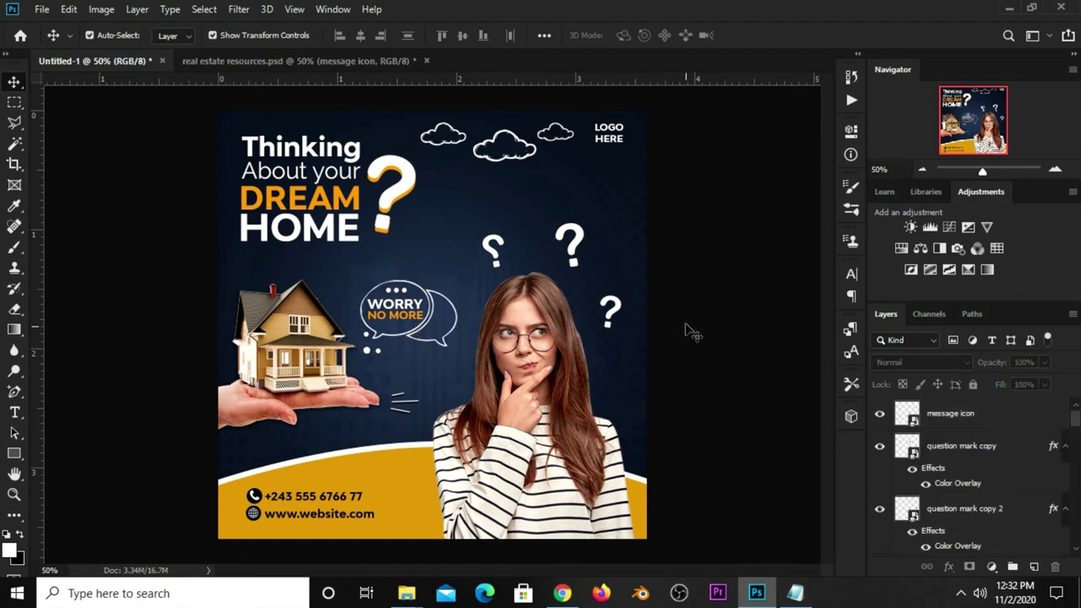
{"action": "scroll", "coordinate": [688, 330], "scroll_direction": "up", "scroll_amount": 1}
{"action": "scroll", "coordinate": [688, 328], "scroll_direction": "down", "scroll_amount": 1}
{"action": "left_click", "coordinate": [344, 502]}
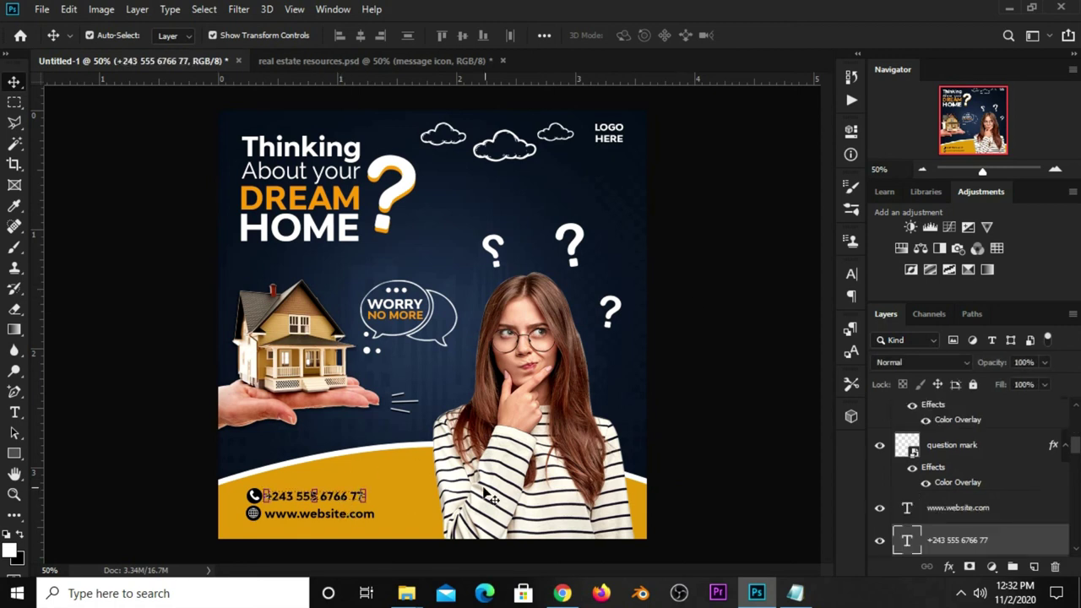
{"action": "key", "text": "ctrl+t"}
{"action": "left_click", "coordinate": [131, 494]}
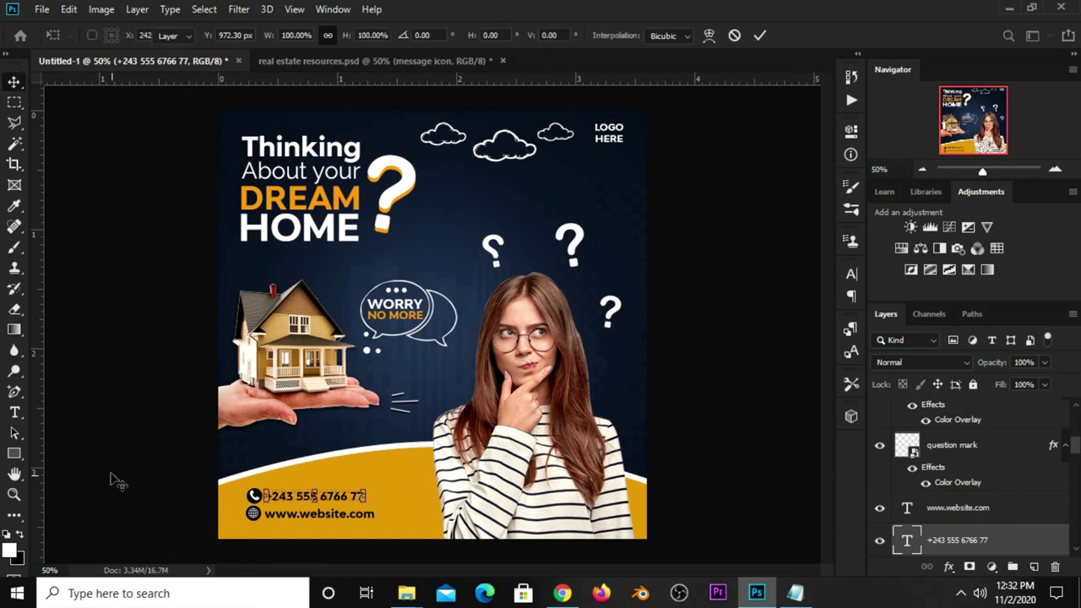
{"action": "left_click", "coordinate": [296, 524]}
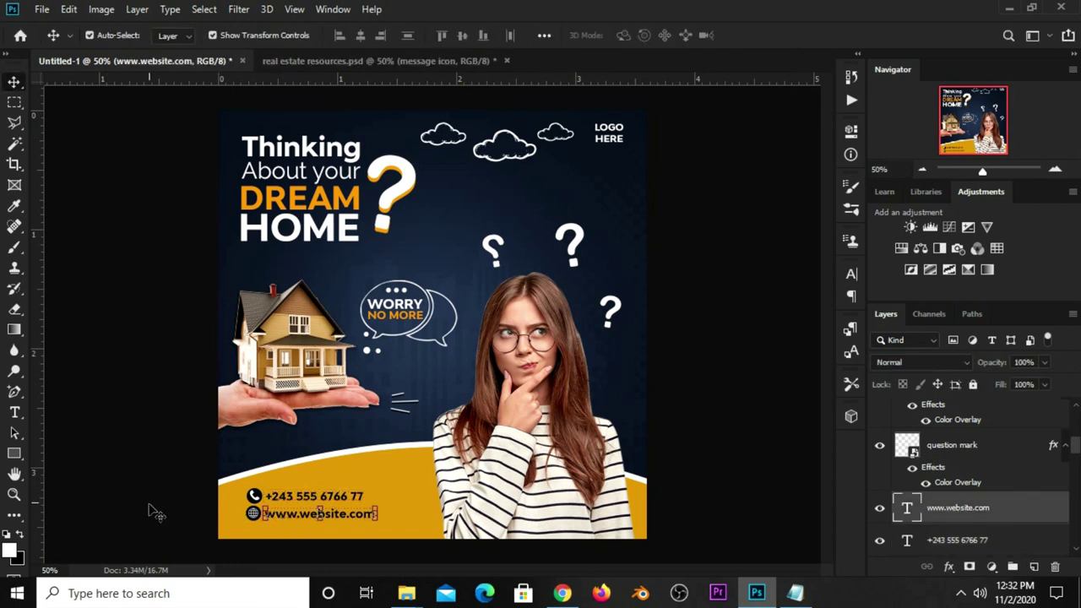
{"action": "left_click", "coordinate": [151, 507]}
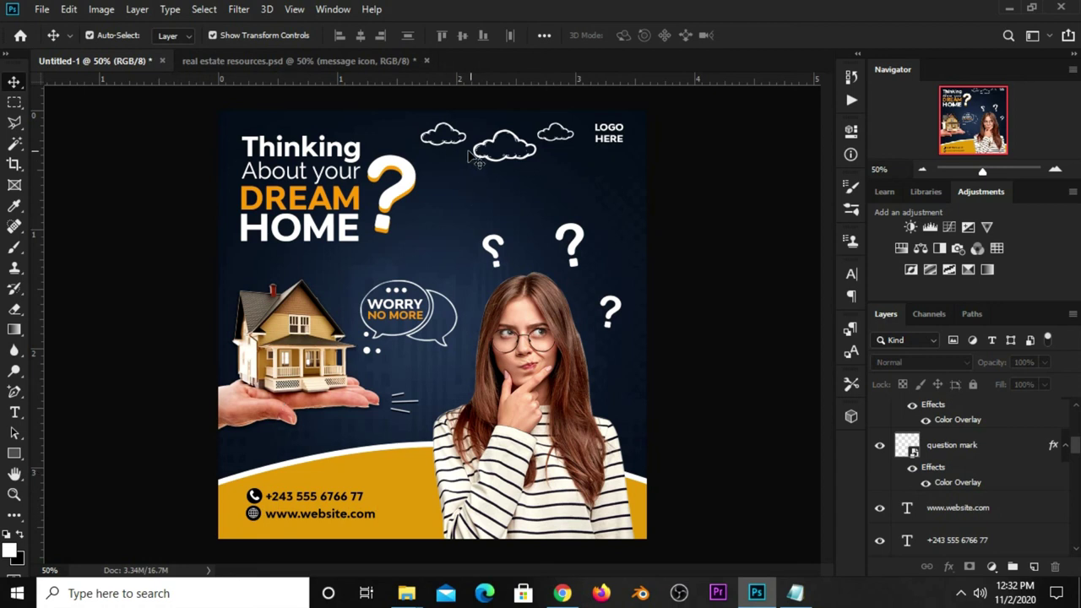
- Scale the three cloud doodles at the top to about 84%, shifting them slightly left
{"action": "left_click", "coordinate": [441, 141]}
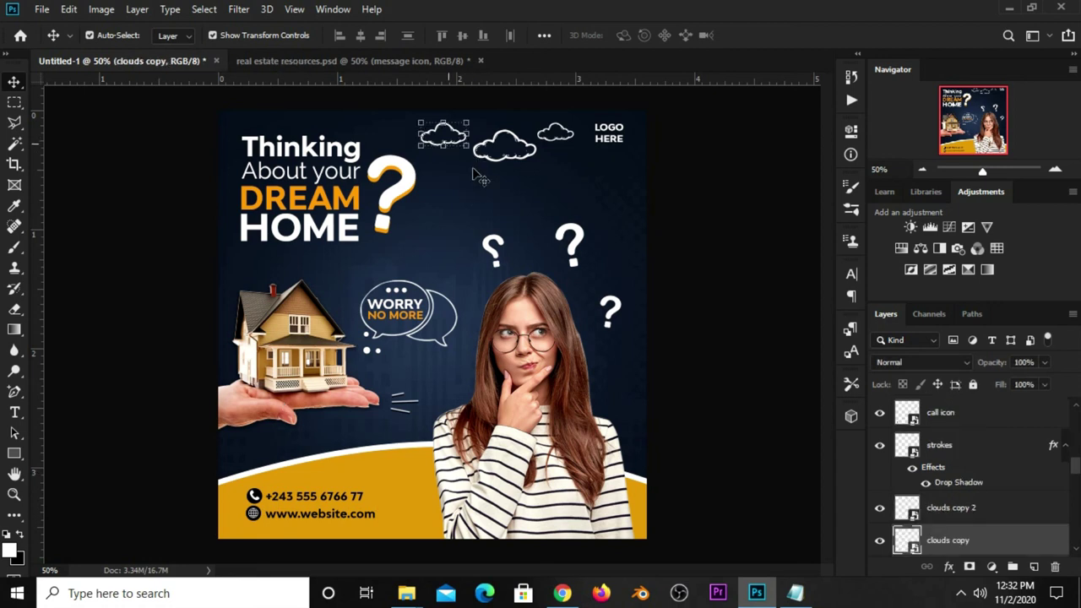
{"action": "left_click", "coordinate": [960, 511], "text": "shift"}
{"action": "scroll", "coordinate": [999, 495], "scroll_direction": "down", "scroll_amount": 2}
{"action": "left_click", "coordinate": [950, 511], "text": "ctrl"}
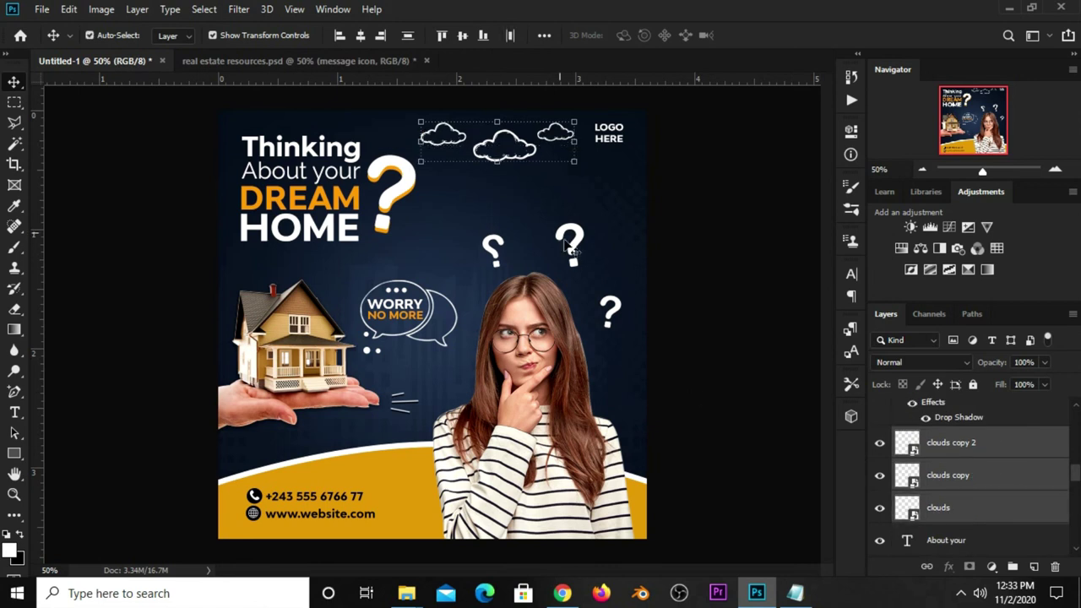
{"action": "key", "text": "ctrl+t"}
{"action": "left_click_drag", "start_coordinate": [421, 161], "coordinate": [488, 149]}
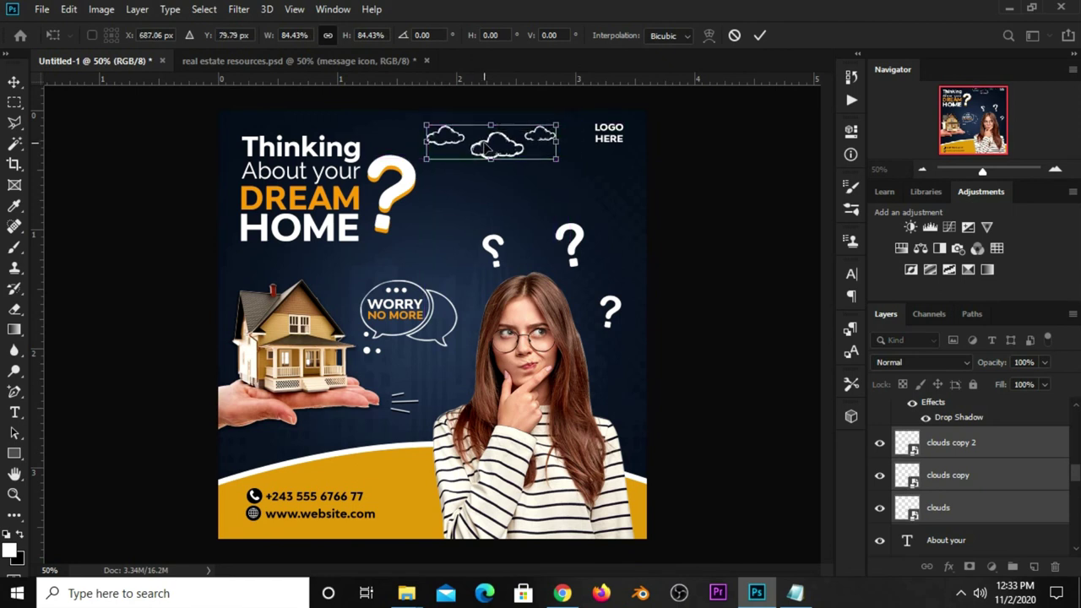
{"action": "key", "text": "Return"}
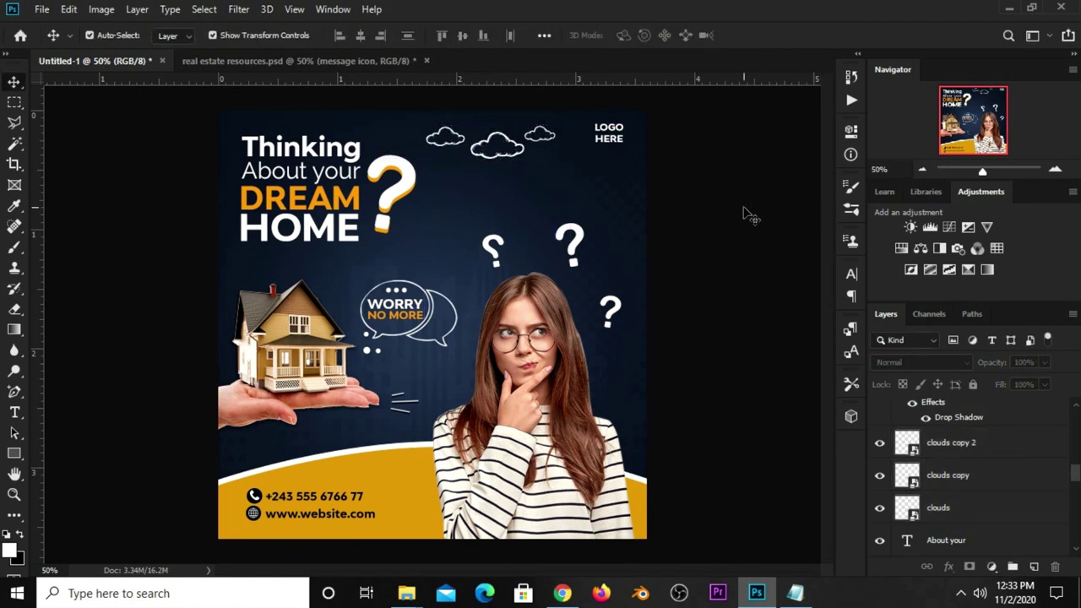
{"action": "key", "text": "ctrl"}
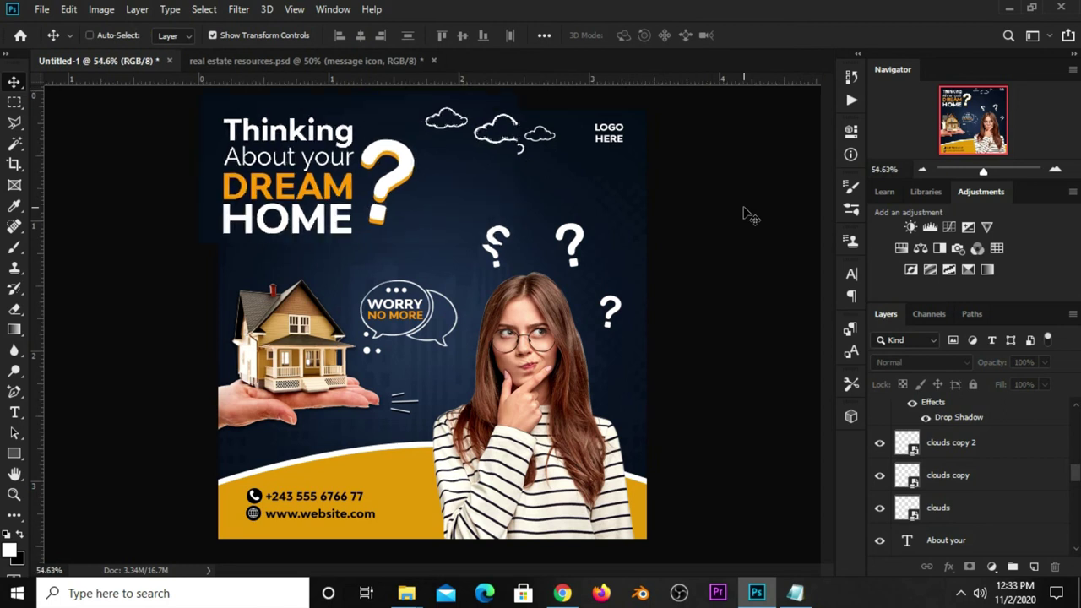